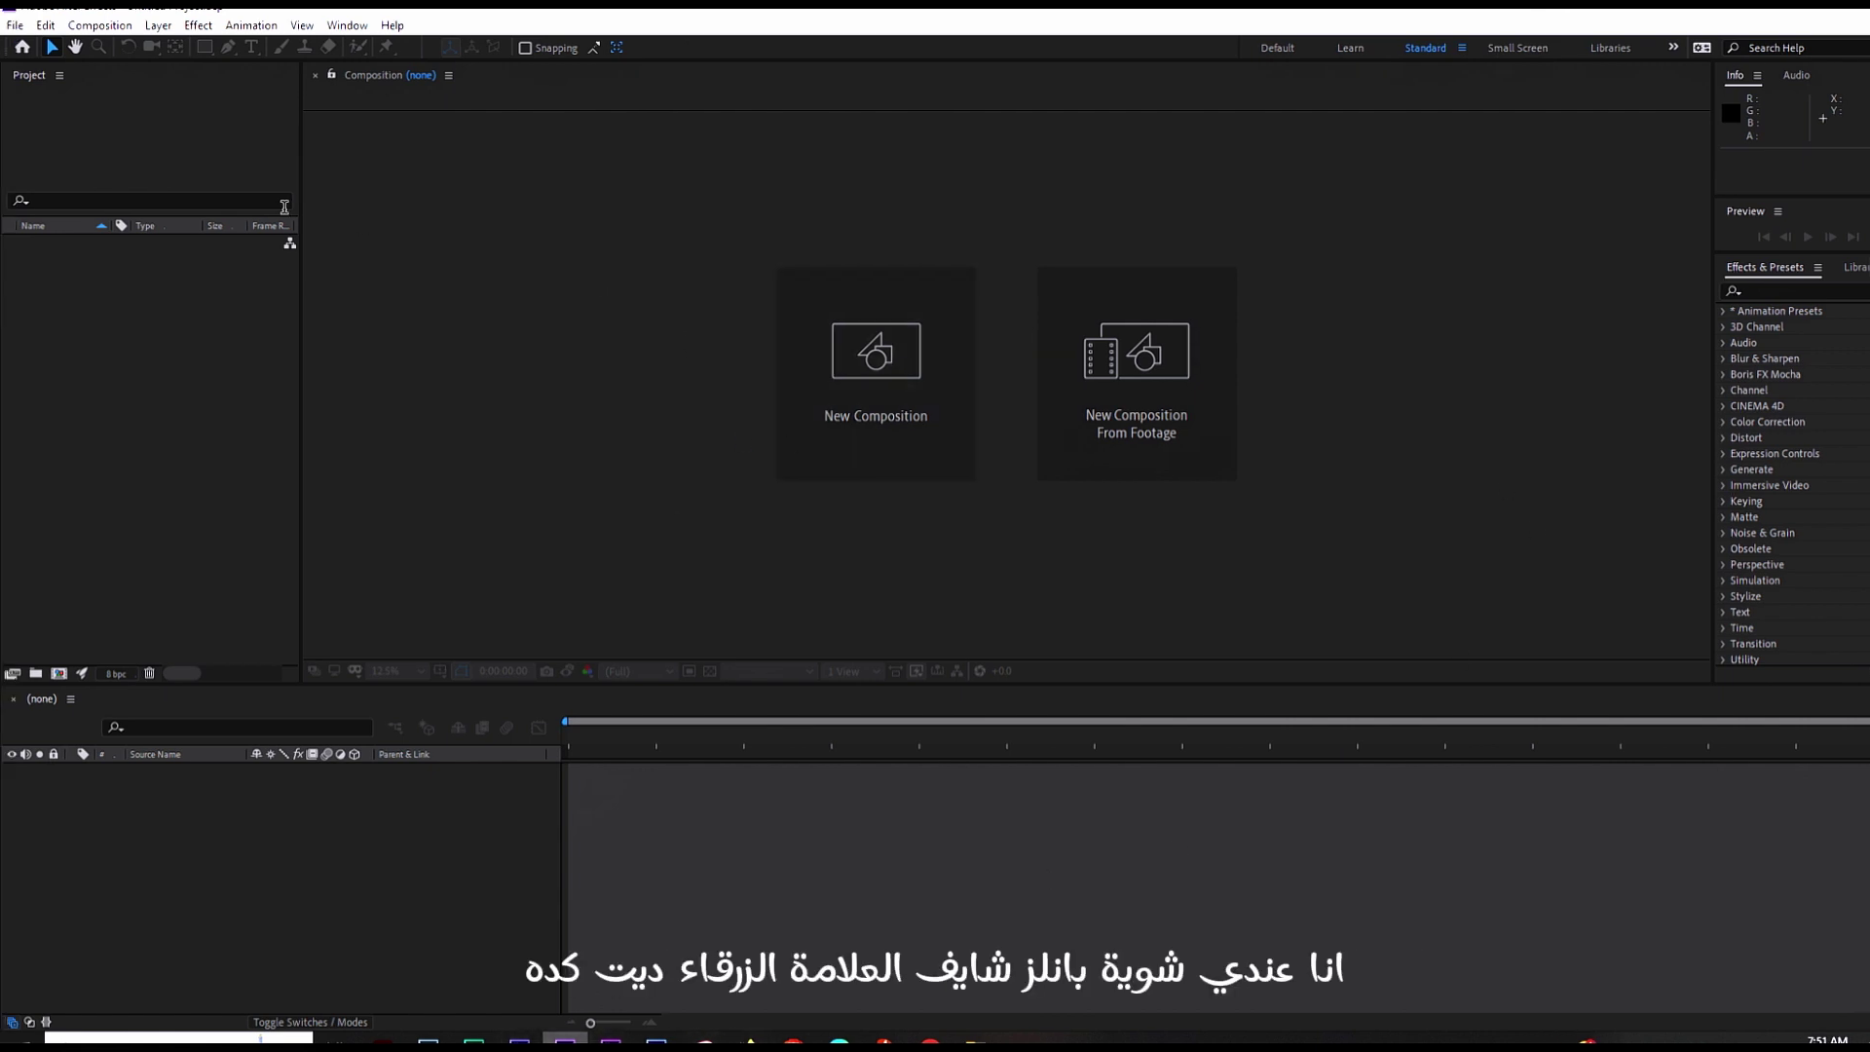
Step: Activate the Project, Timeline, Info and Preview panels, then switch to the Learn workspace
left_click(144, 390)
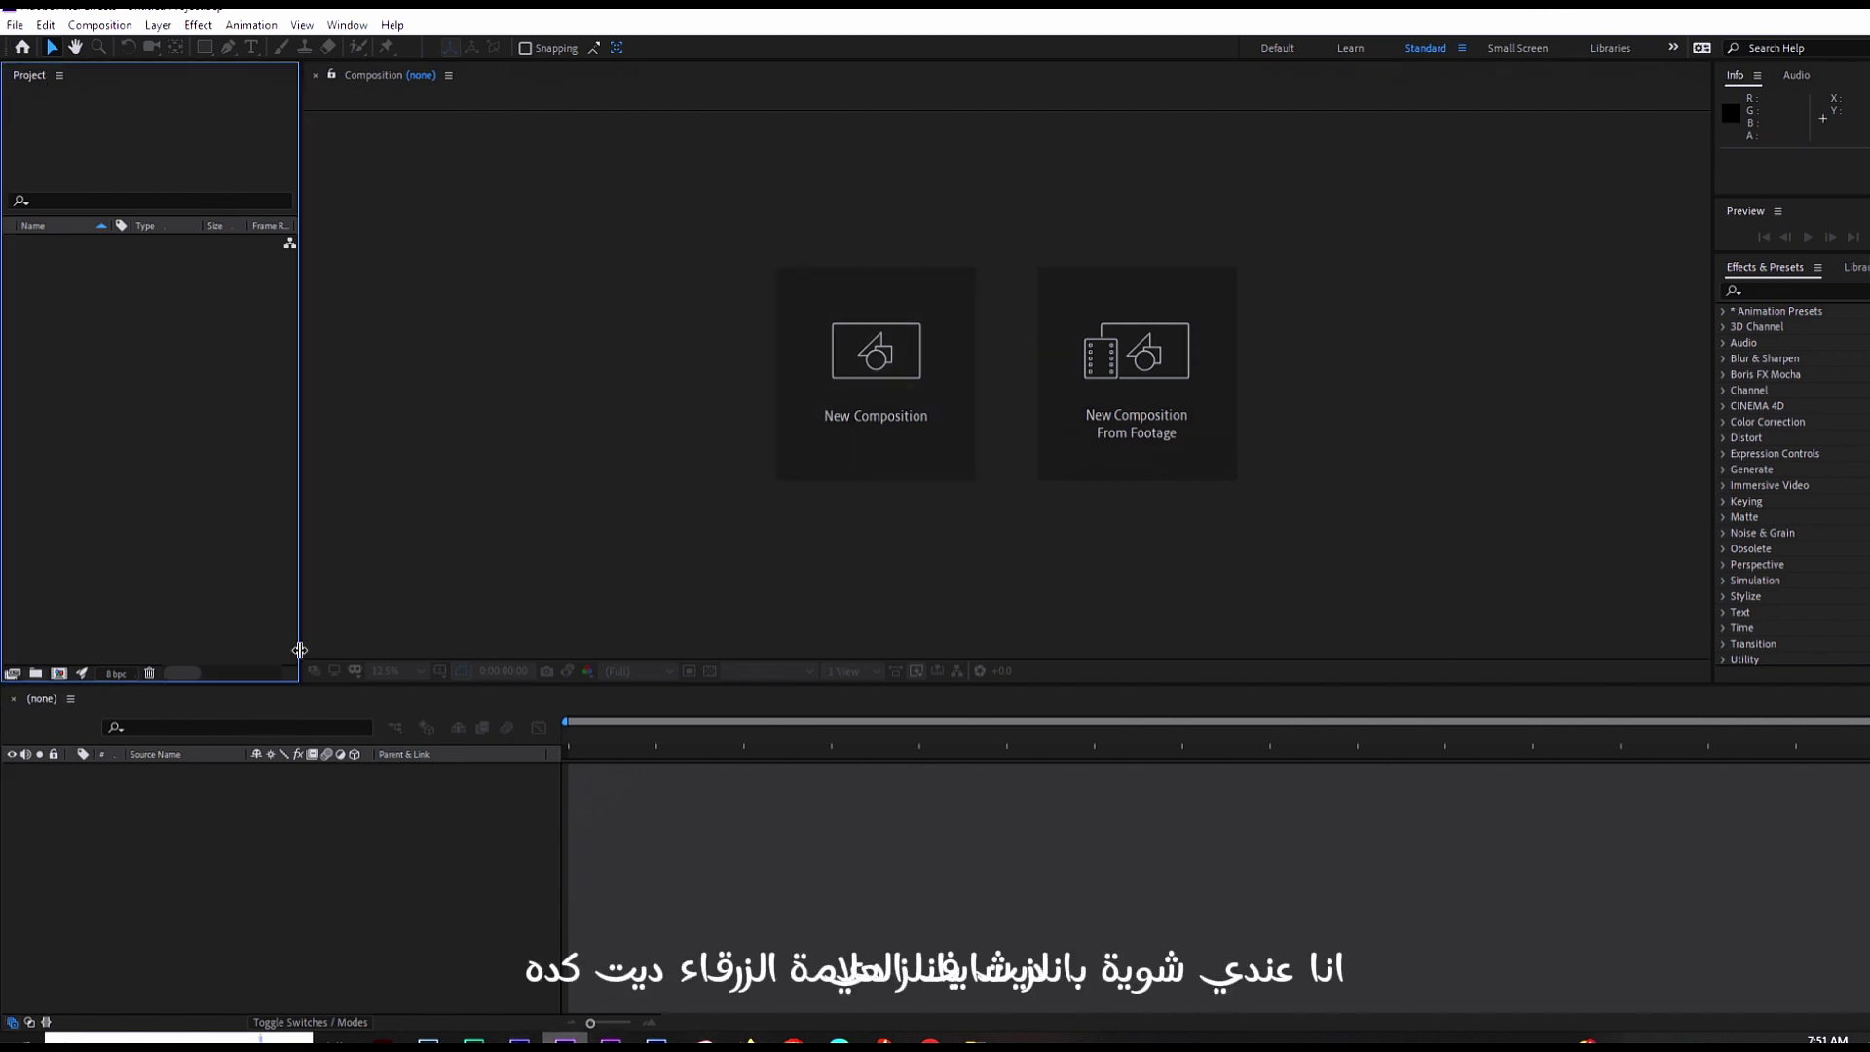
left_click(251, 834)
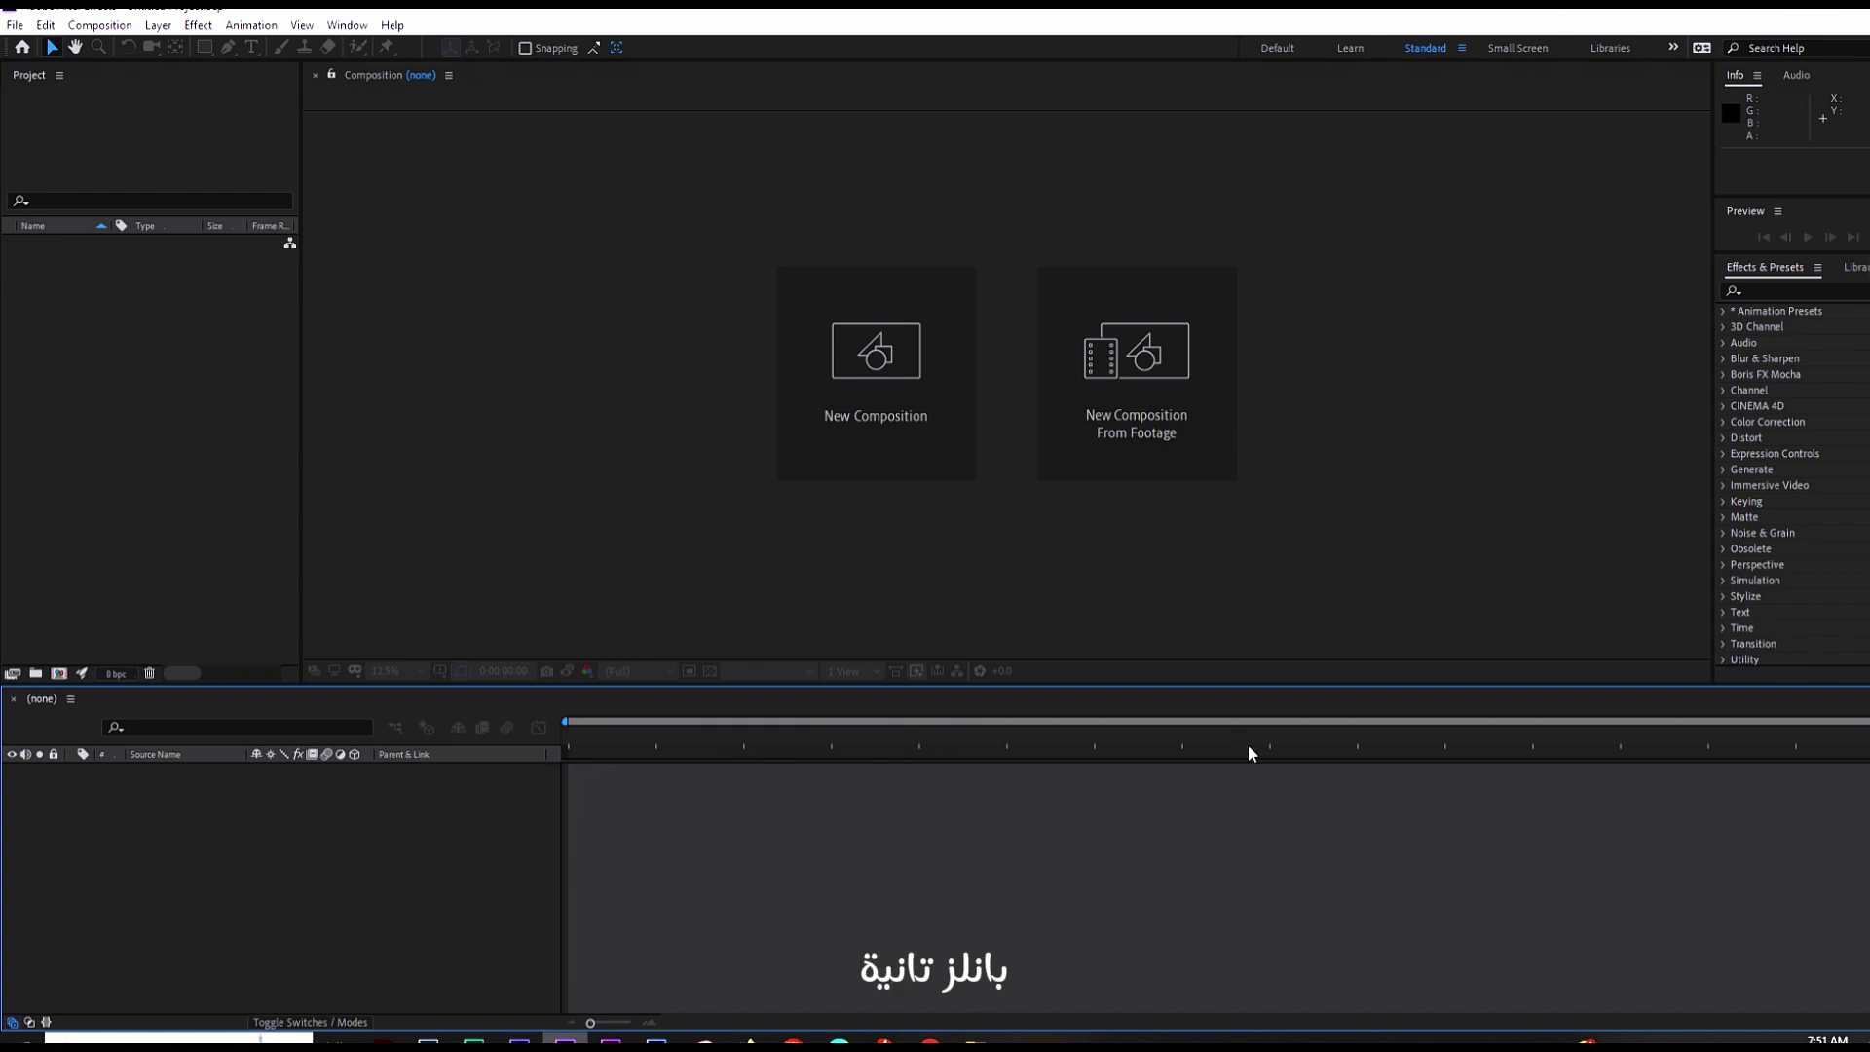
left_click(1767, 159)
left_click(1739, 227)
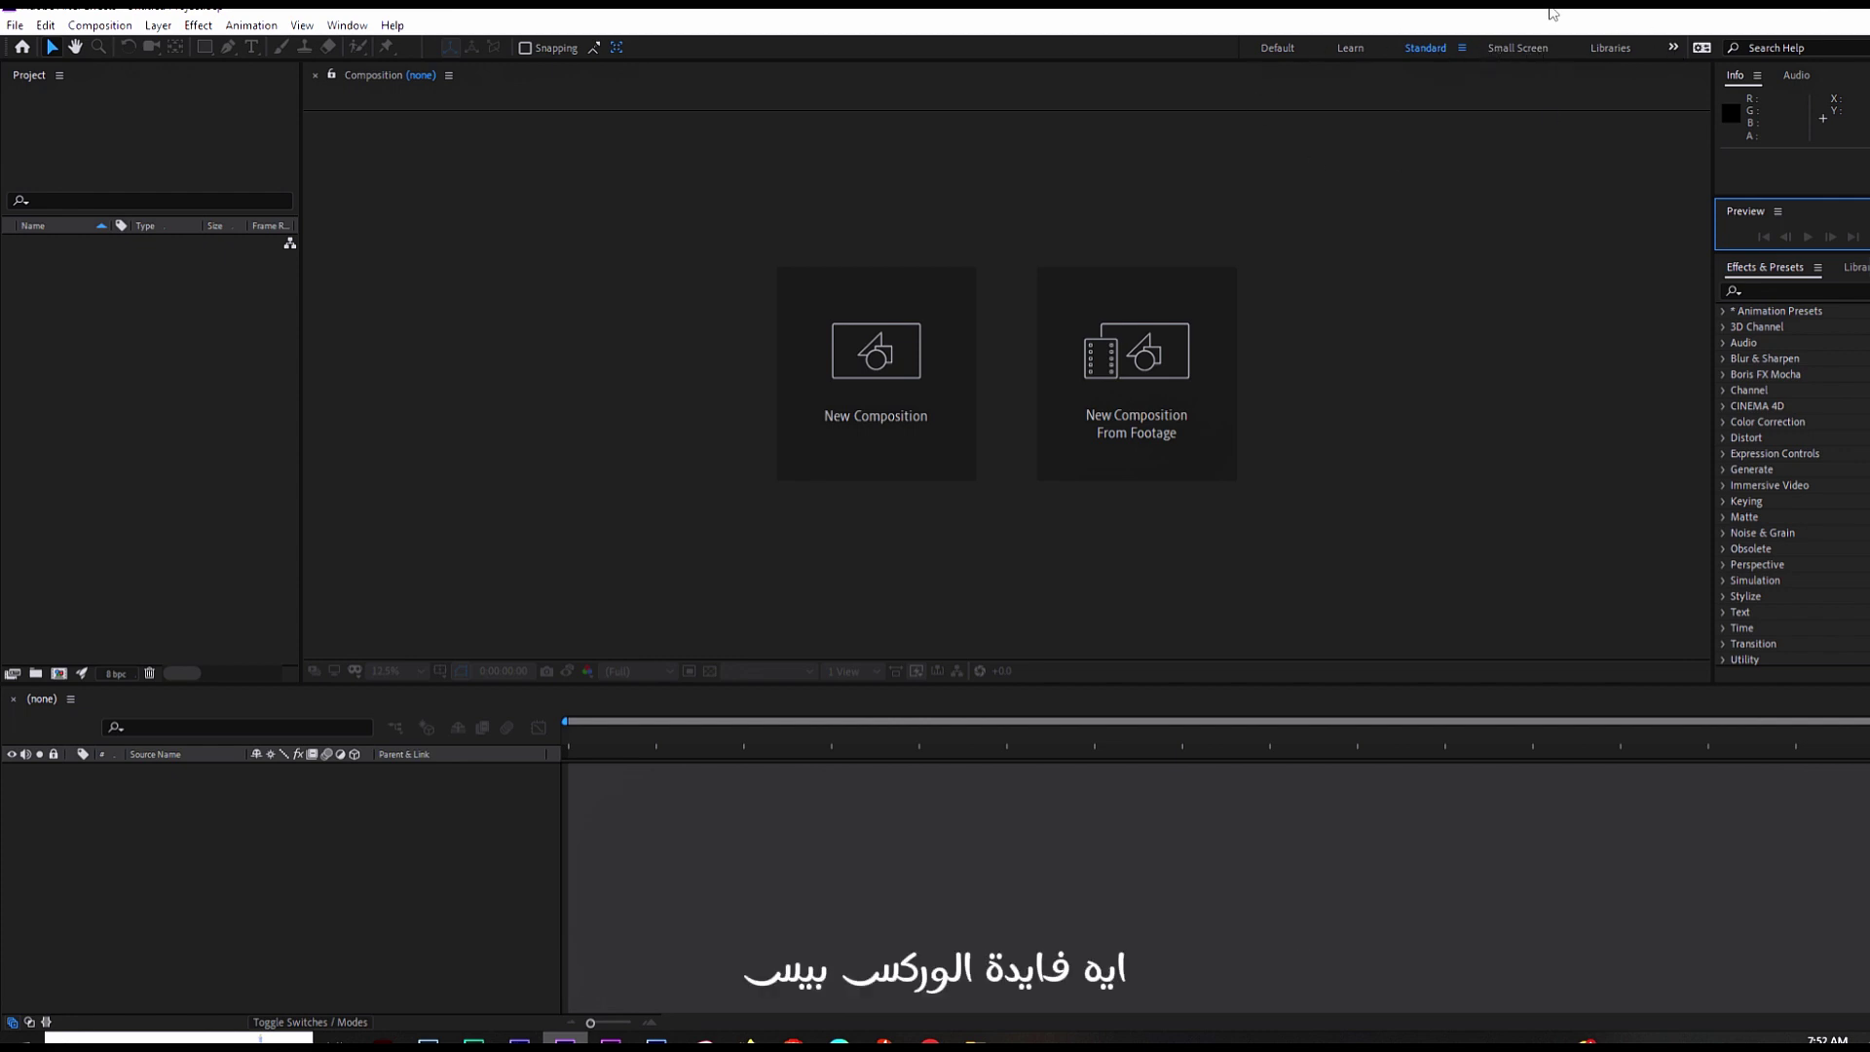
left_click(1347, 48)
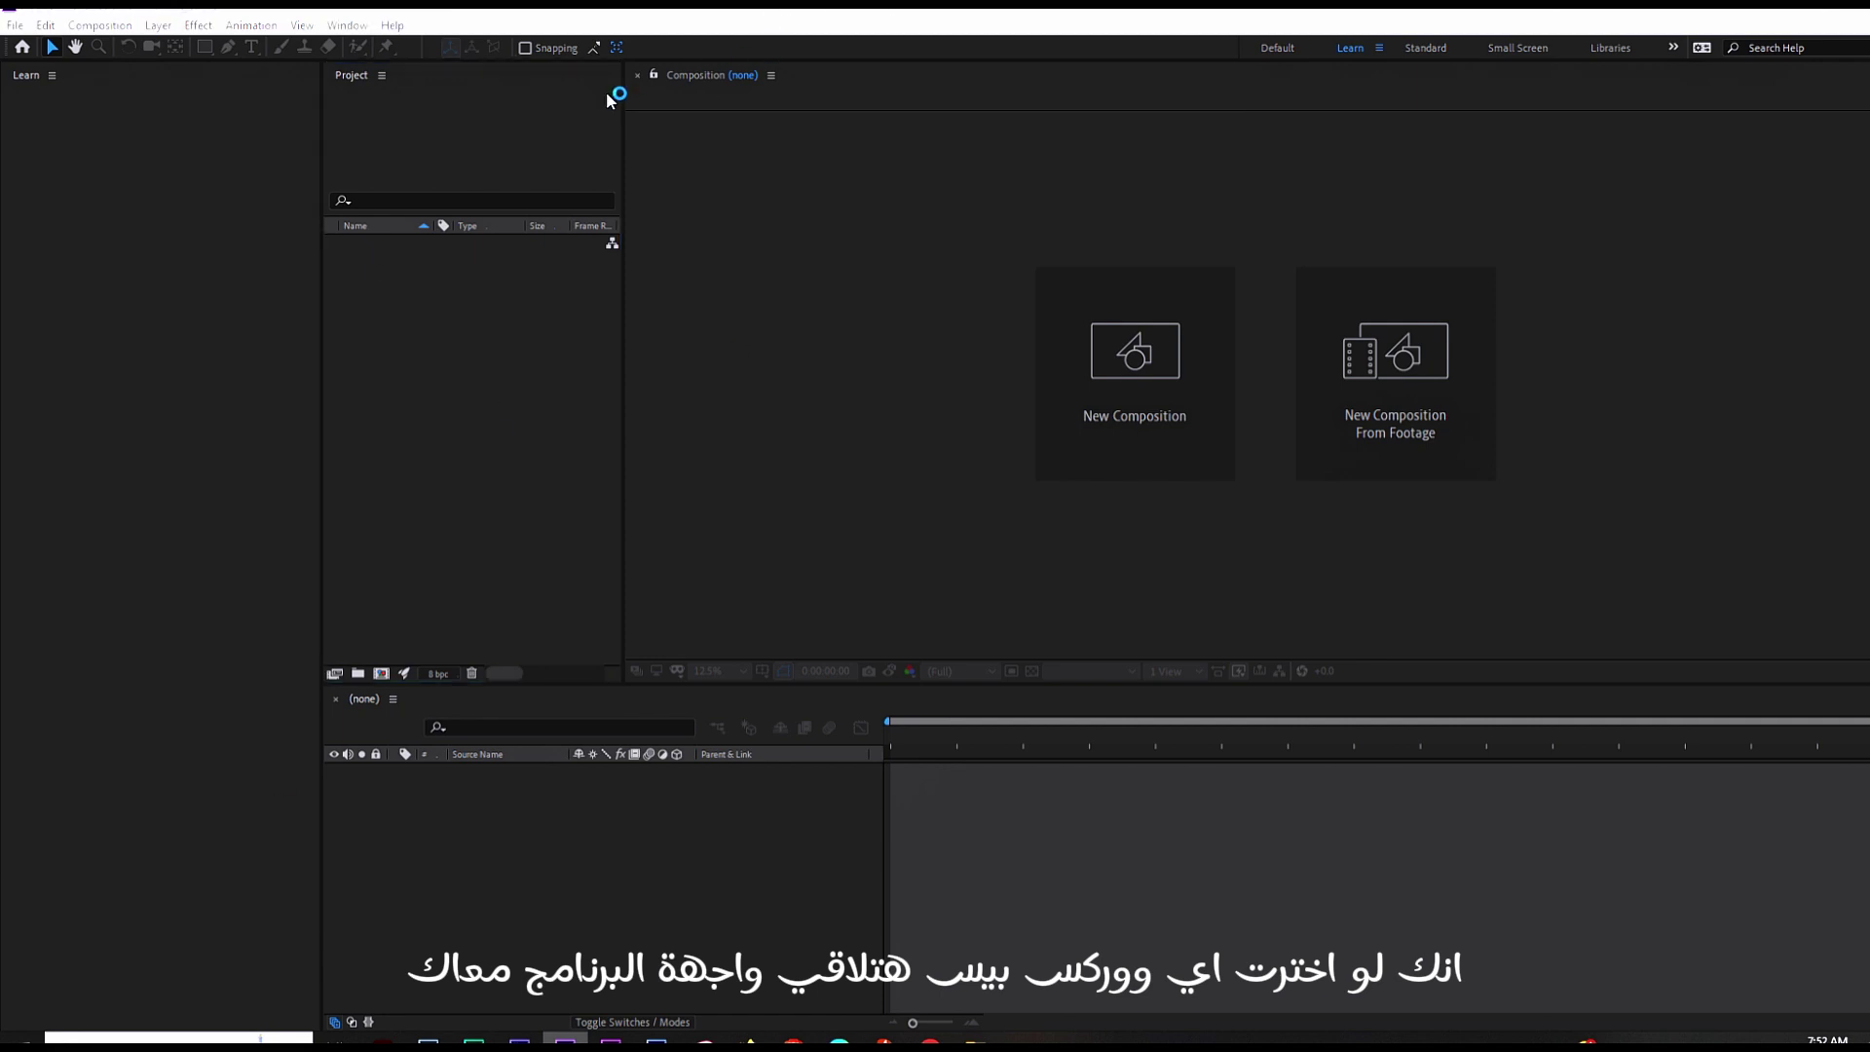
Step: Cycle through the Libraries and Color workspaces, finishing on the Effects workspace
left_click(1612, 49)
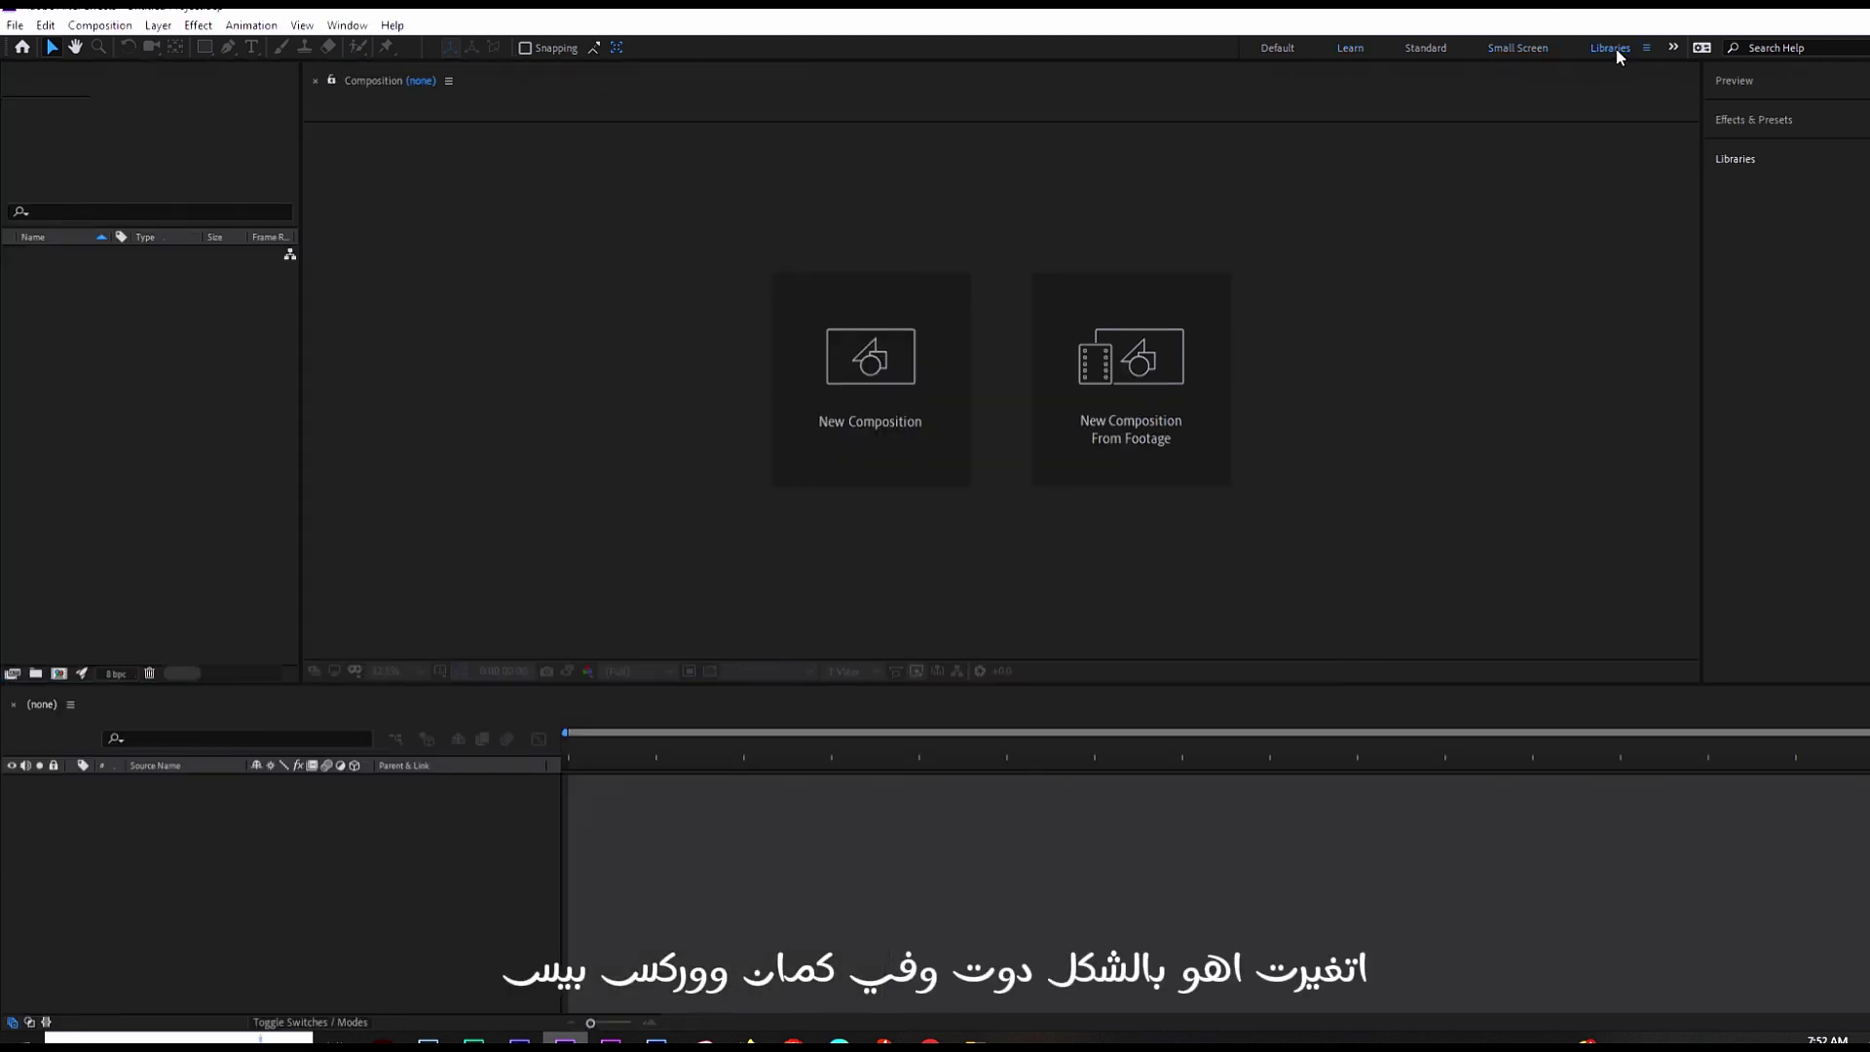
left_click(1671, 51)
left_click(1700, 127)
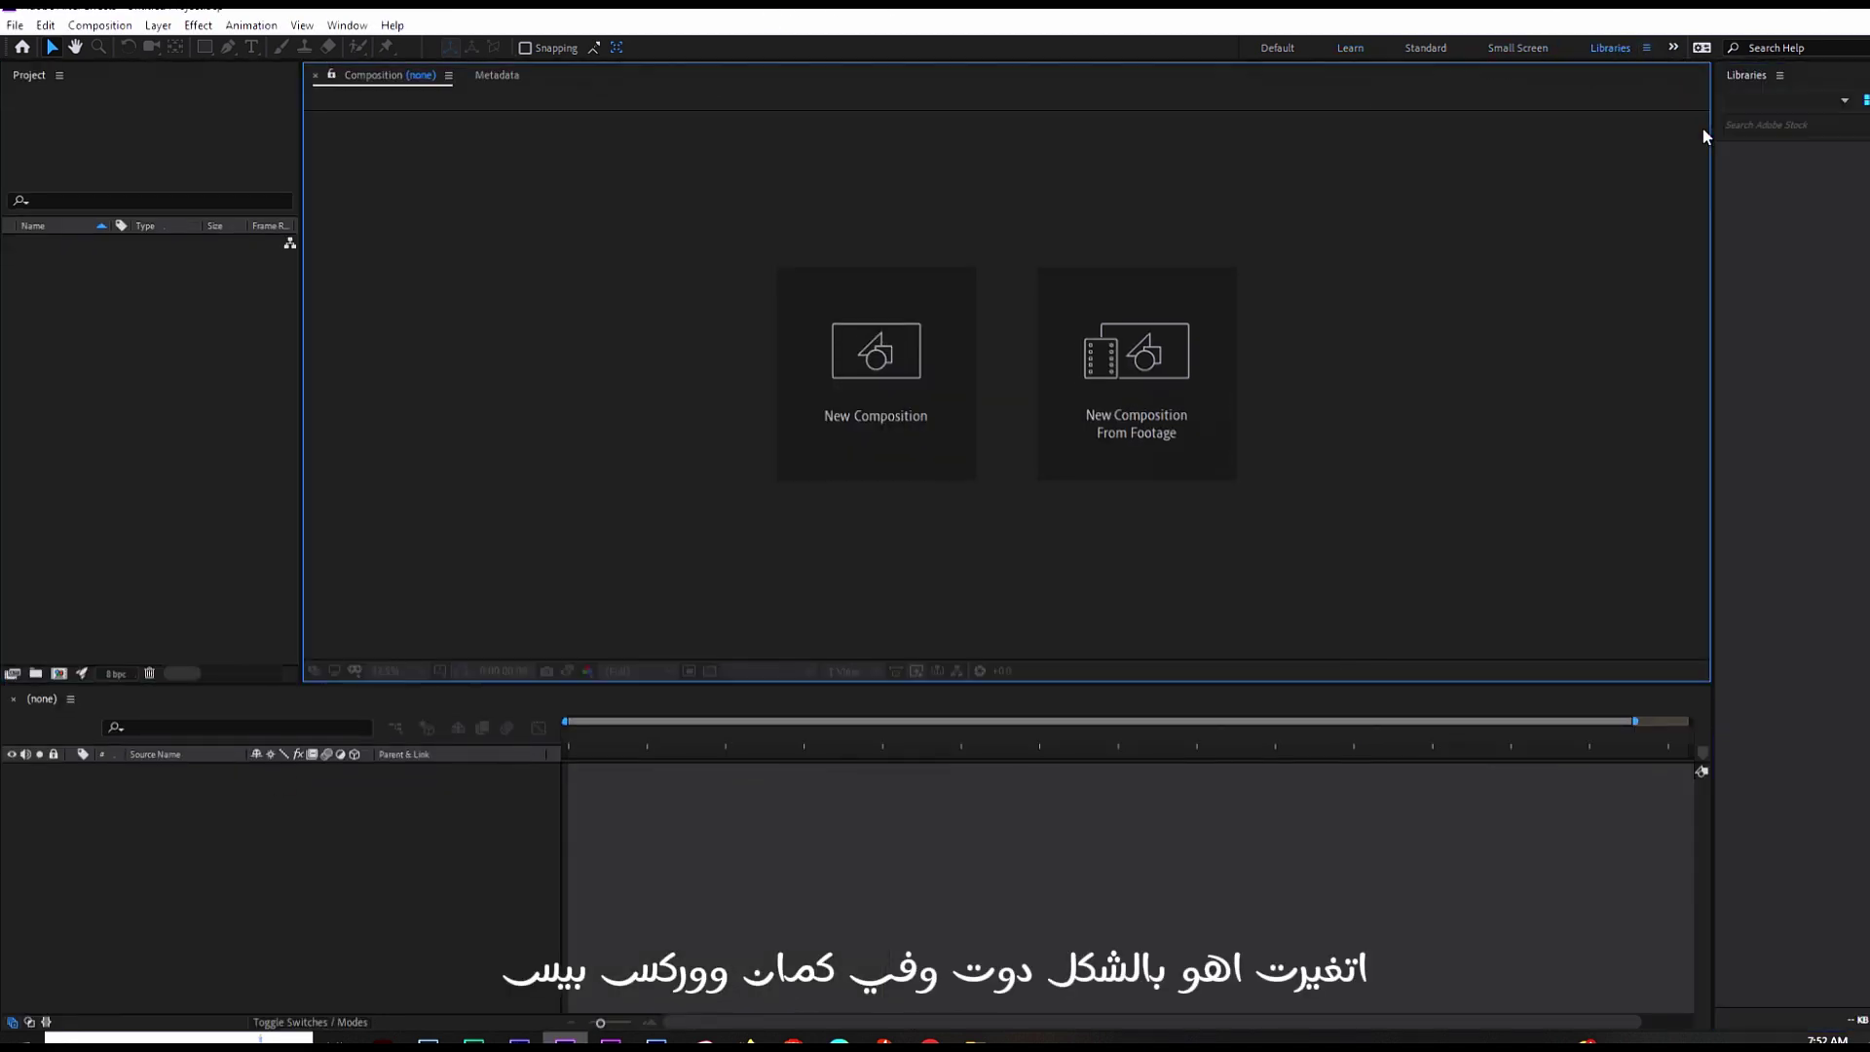
left_click(1673, 49)
left_click(1699, 129)
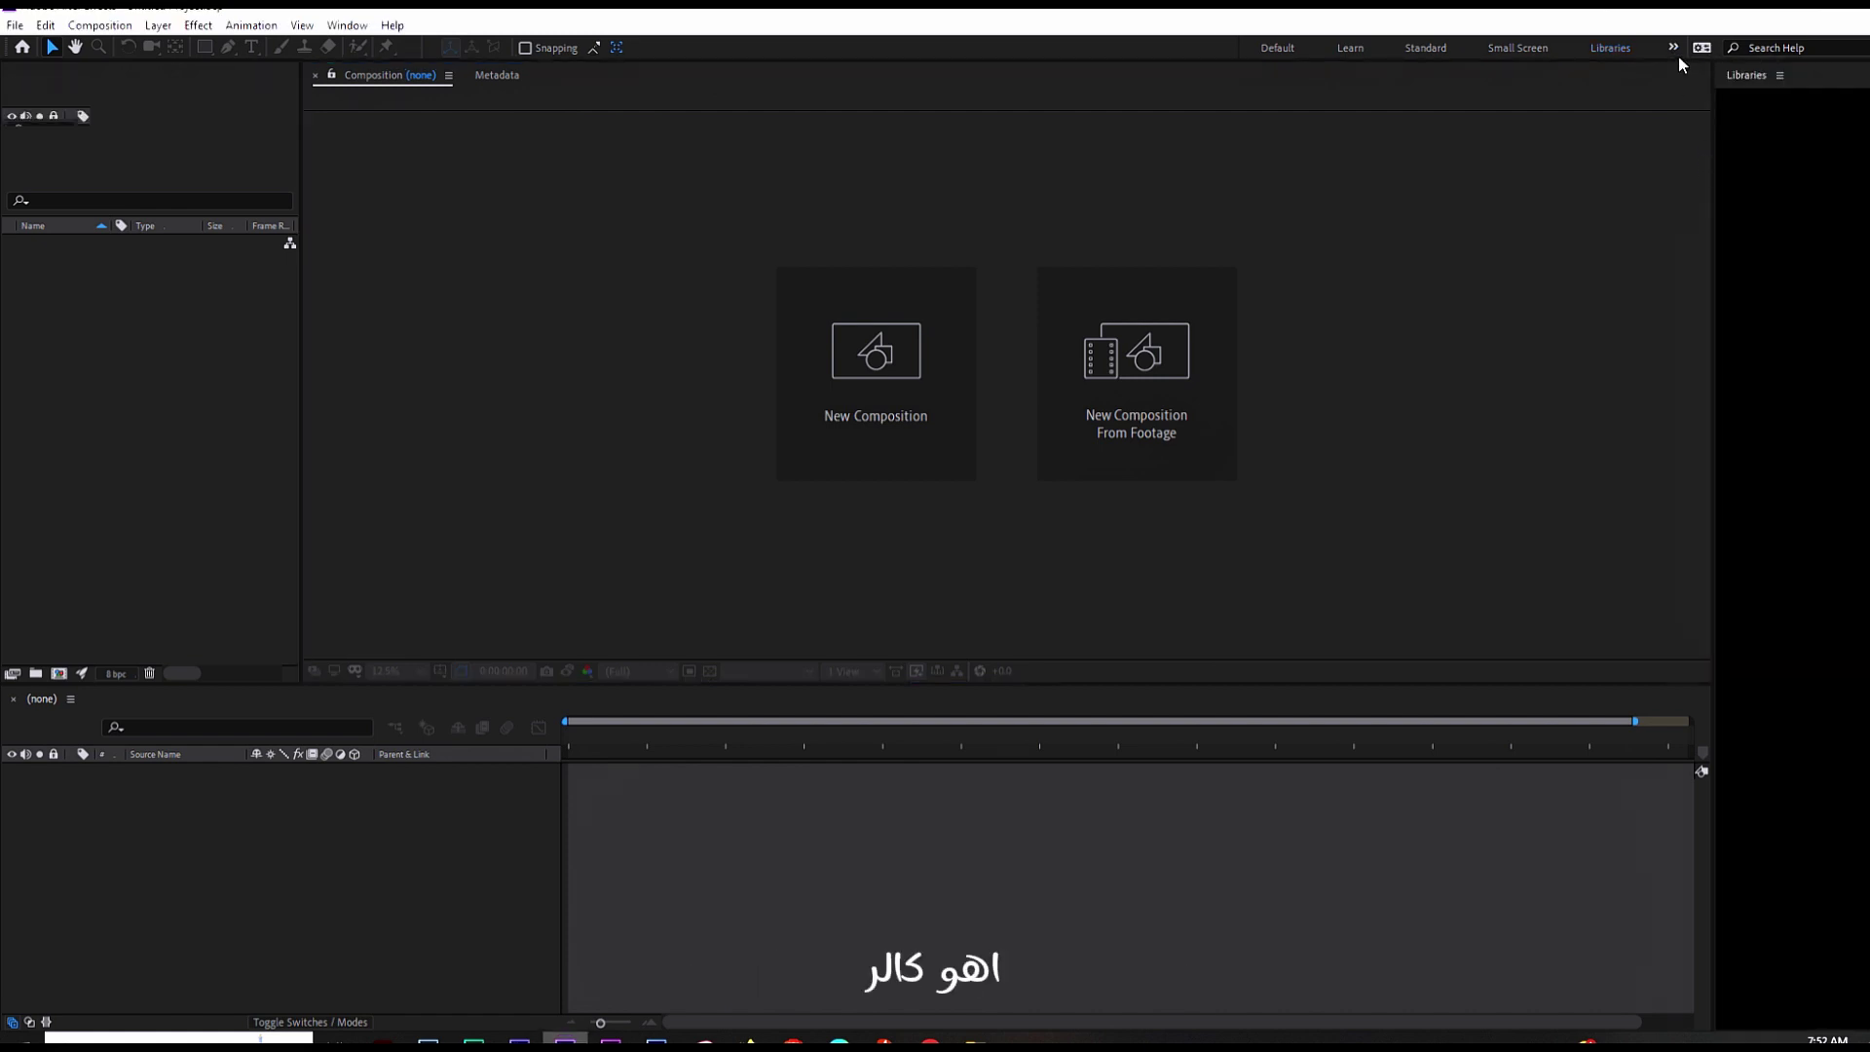
left_click(1673, 48)
left_click(1700, 149)
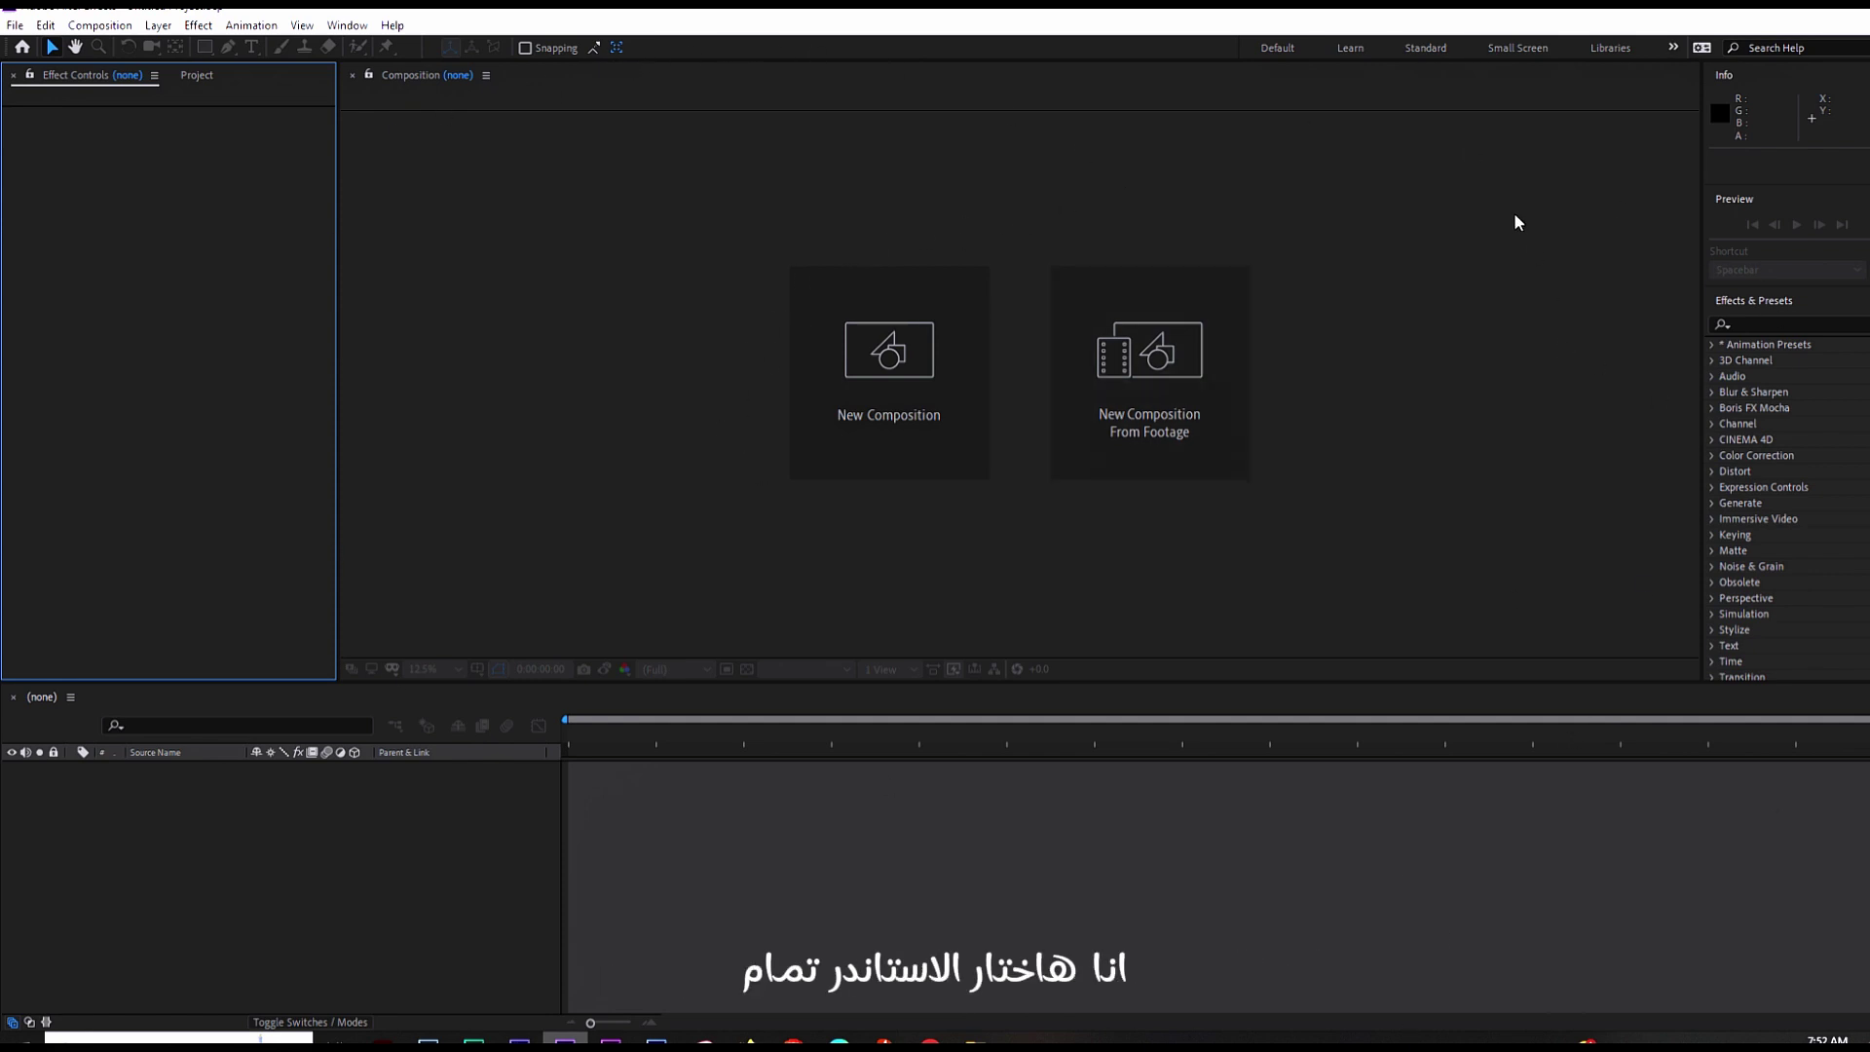
Step: In the Standard workspace, dock the Preview panel into the bottom timeline area
left_click(1430, 51)
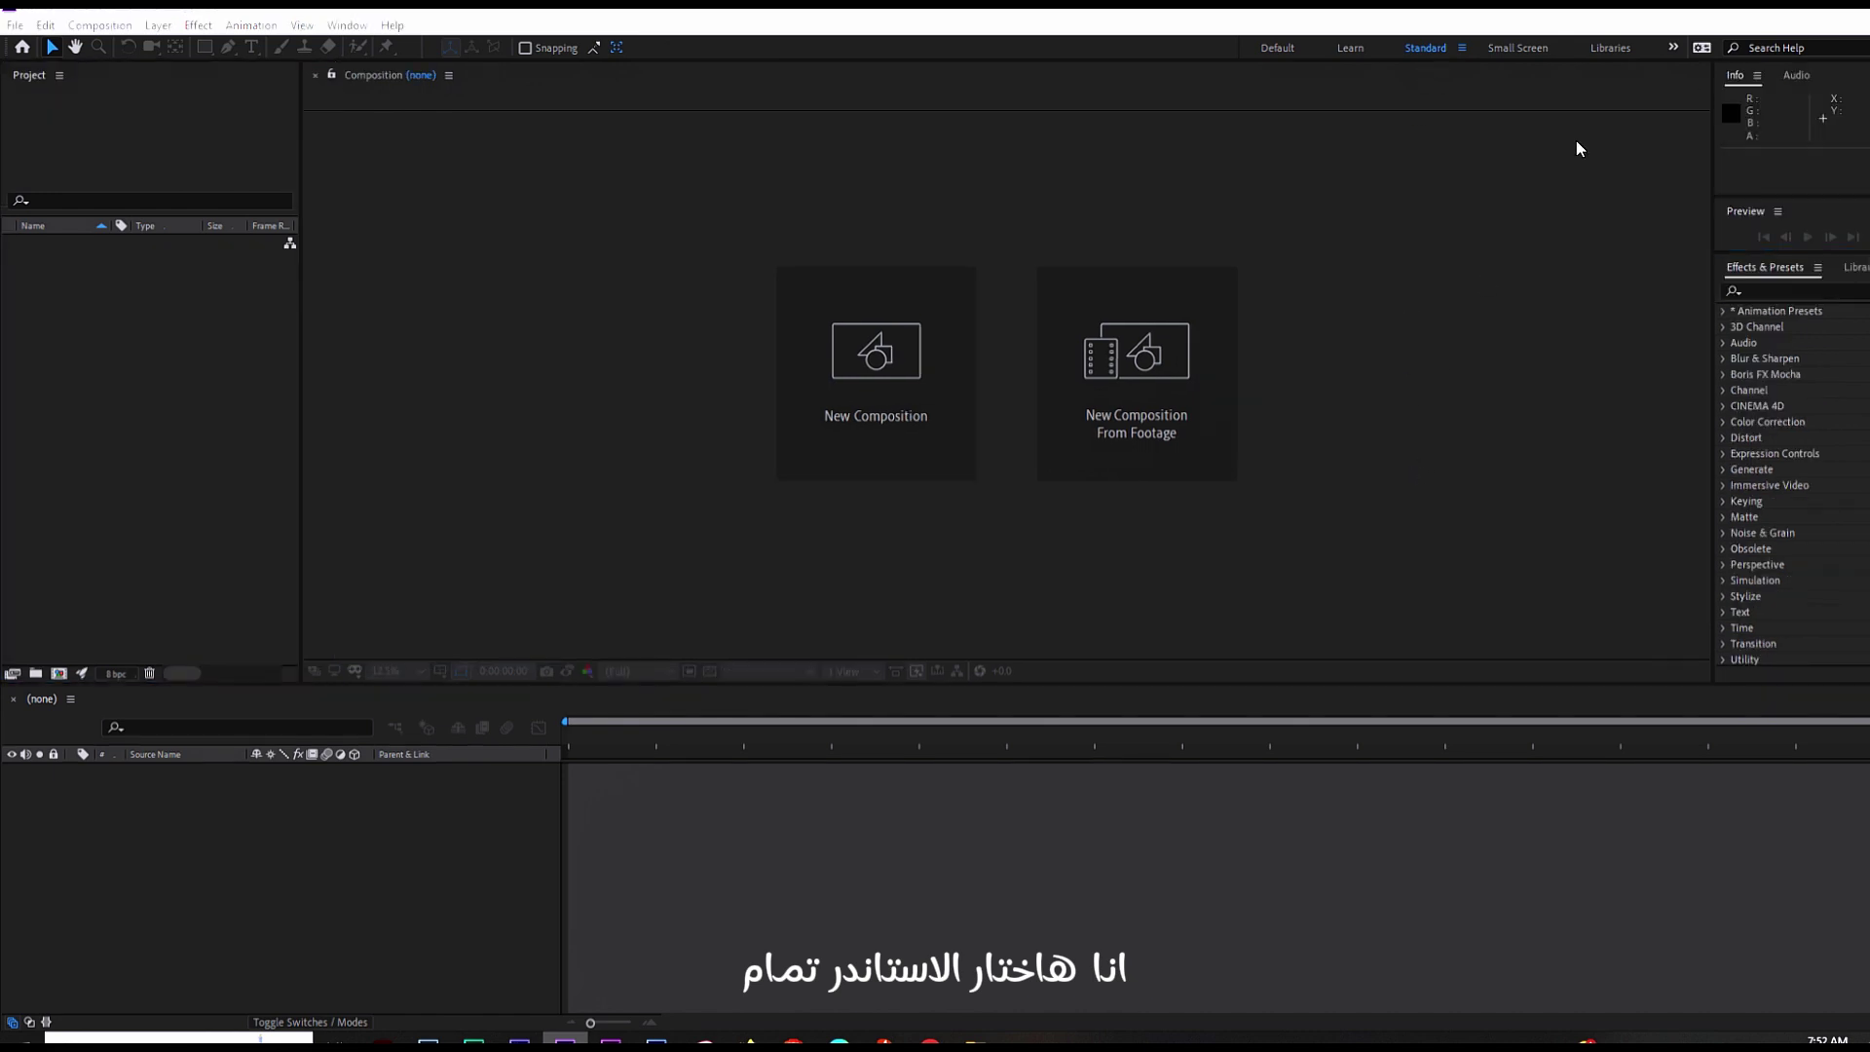
left_click(1810, 267)
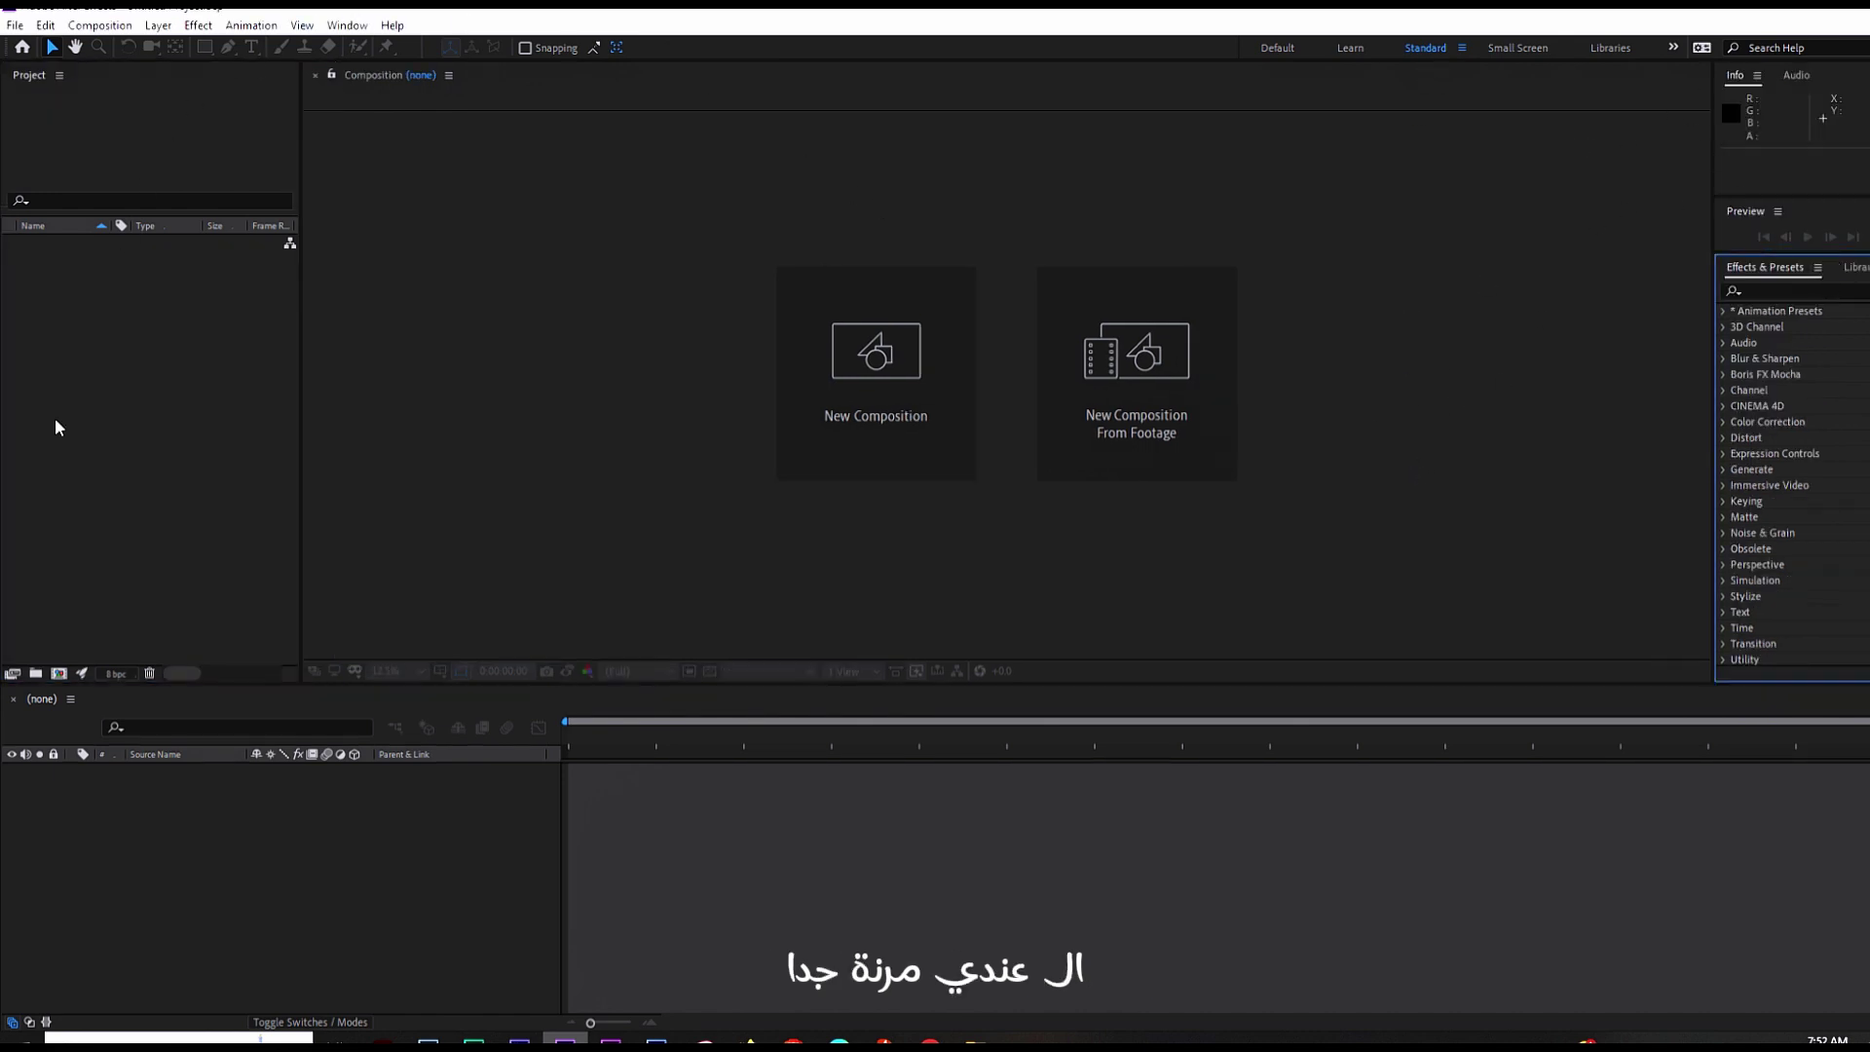
left_click_drag(1764, 218, 1757, 85)
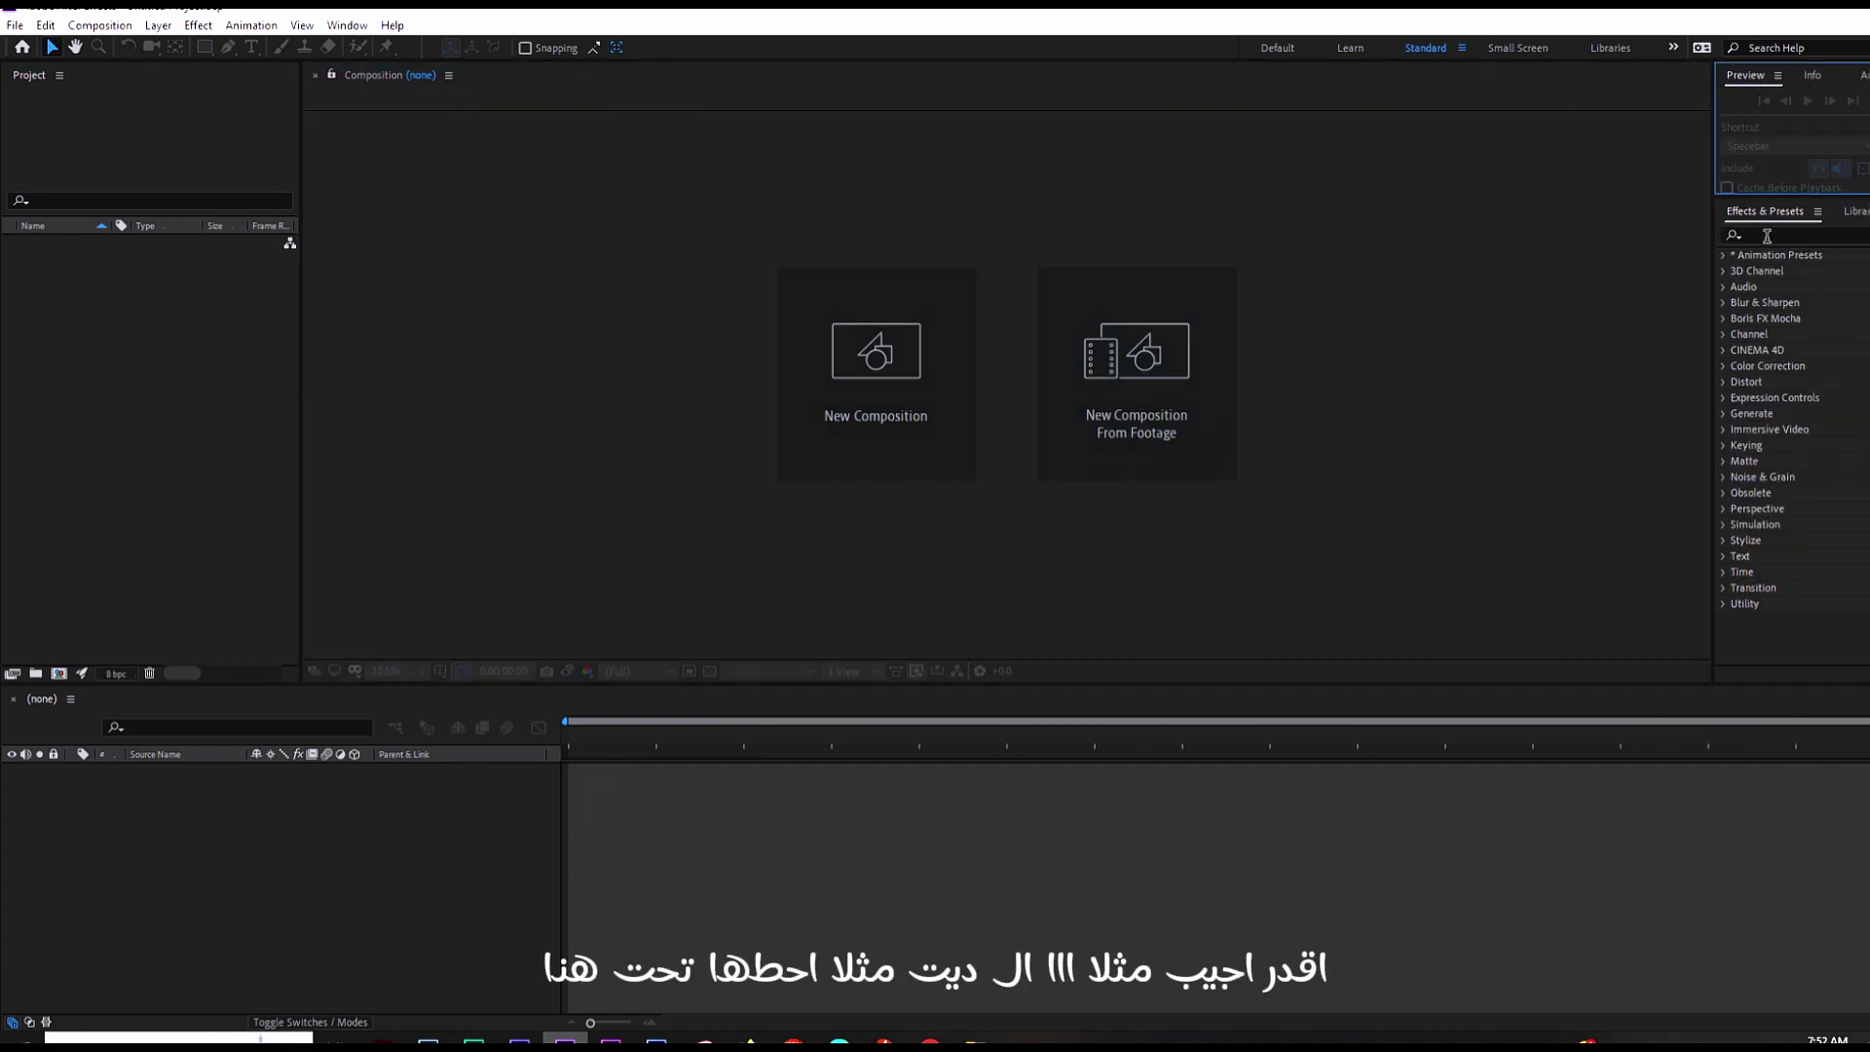
left_click_drag(1748, 77, 348, 732)
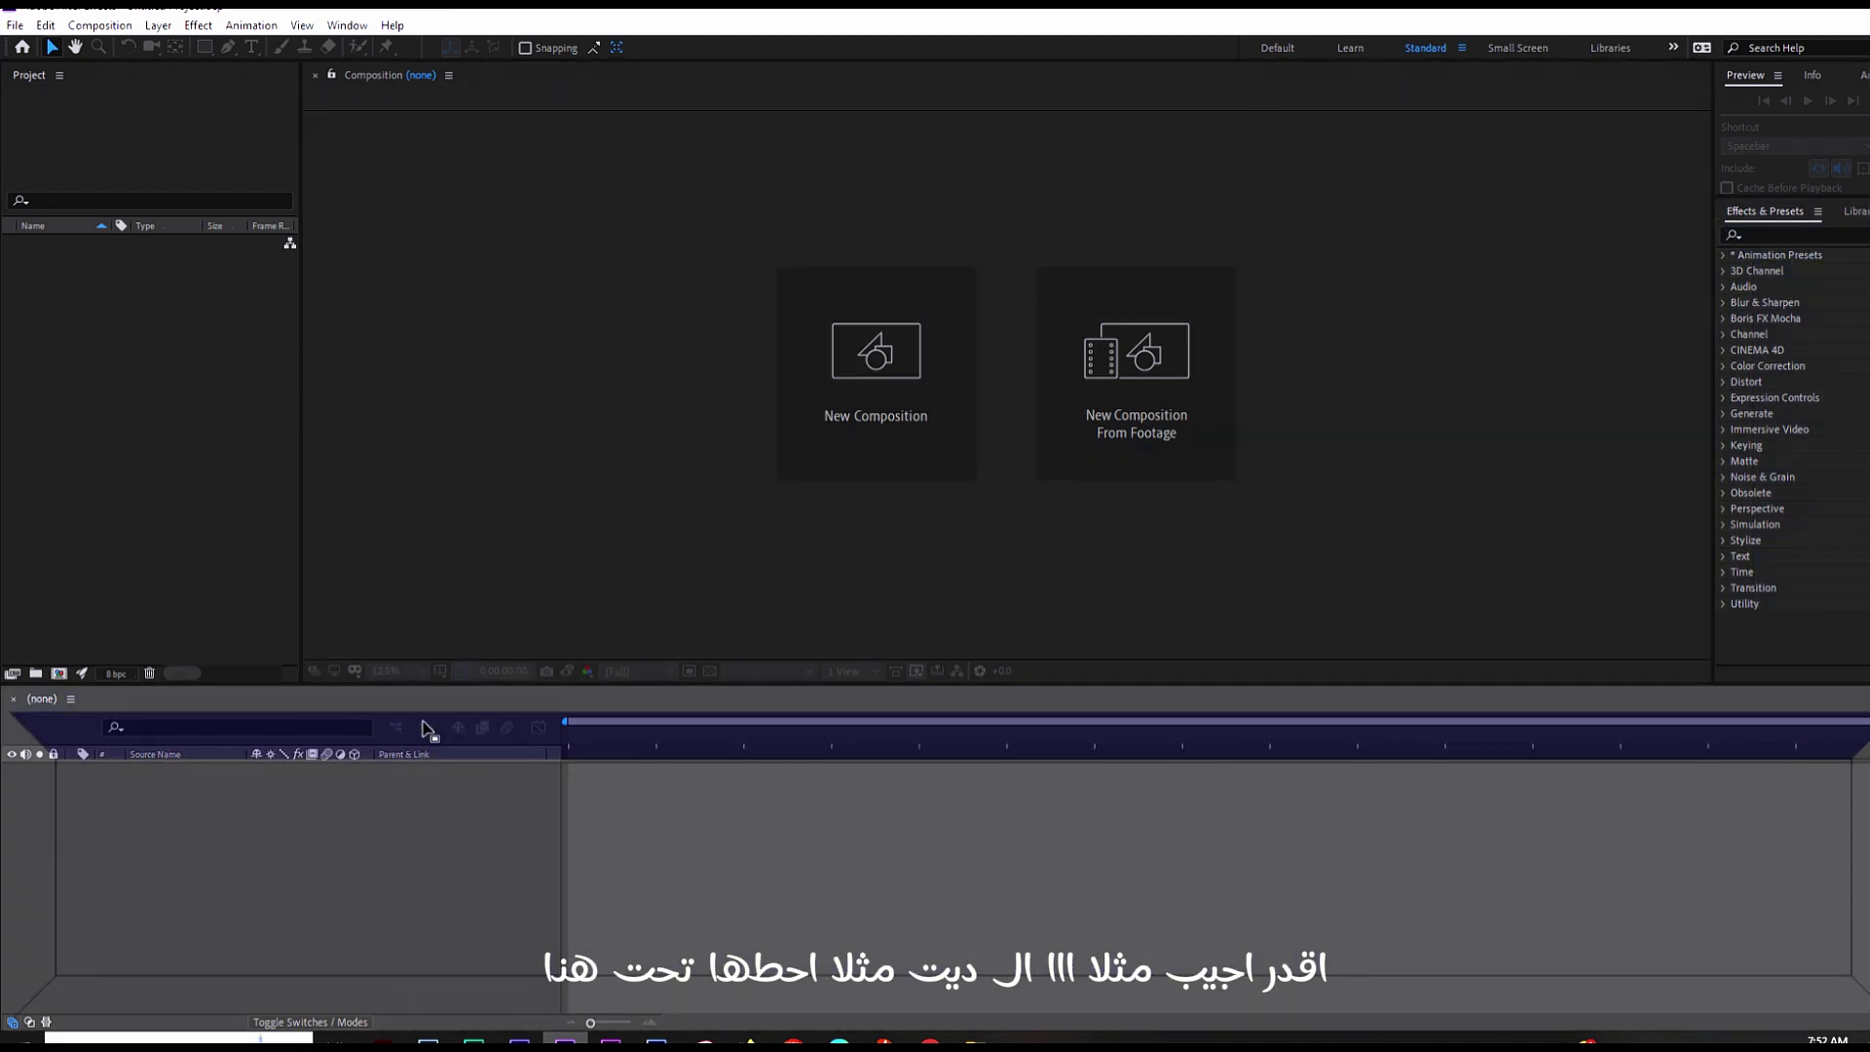
left_click_drag(348, 733, 441, 722)
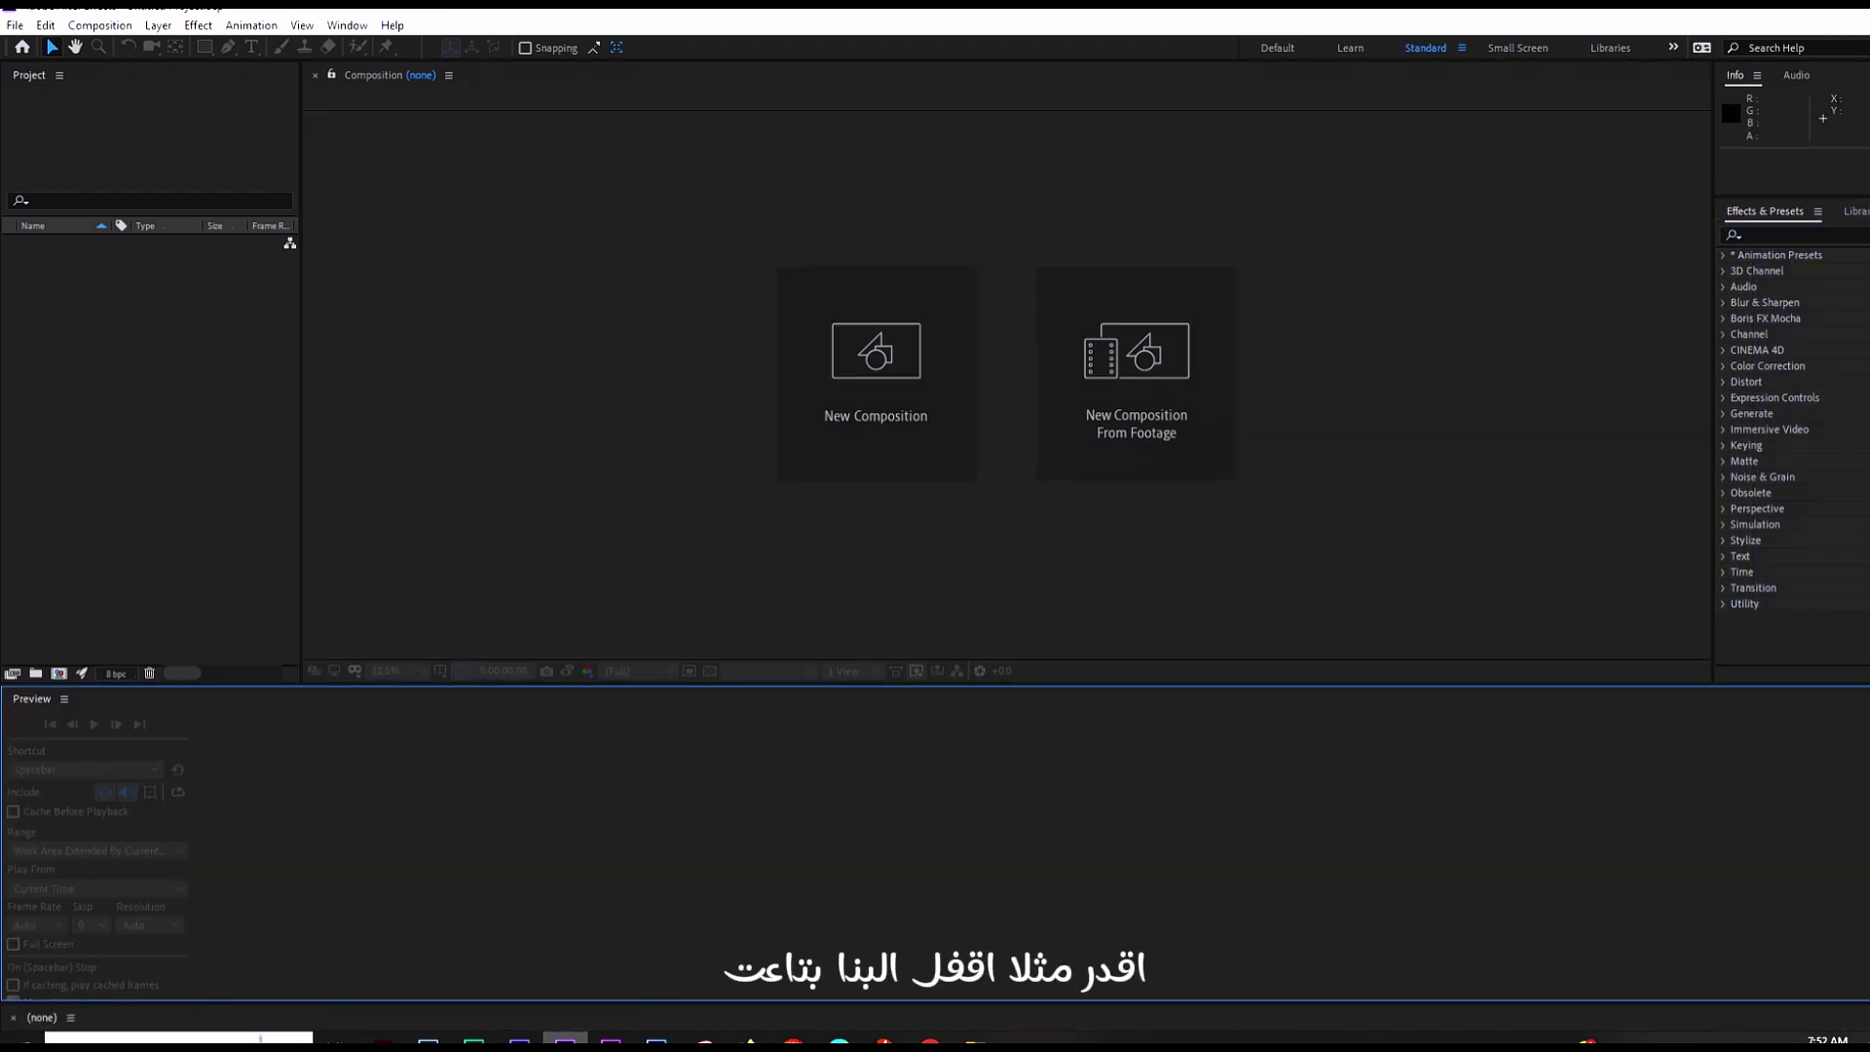
Step: Close the Effects & Presets panel and dock the Audio panel in the bottom area
left_click(1817, 212)
left_click(1768, 236)
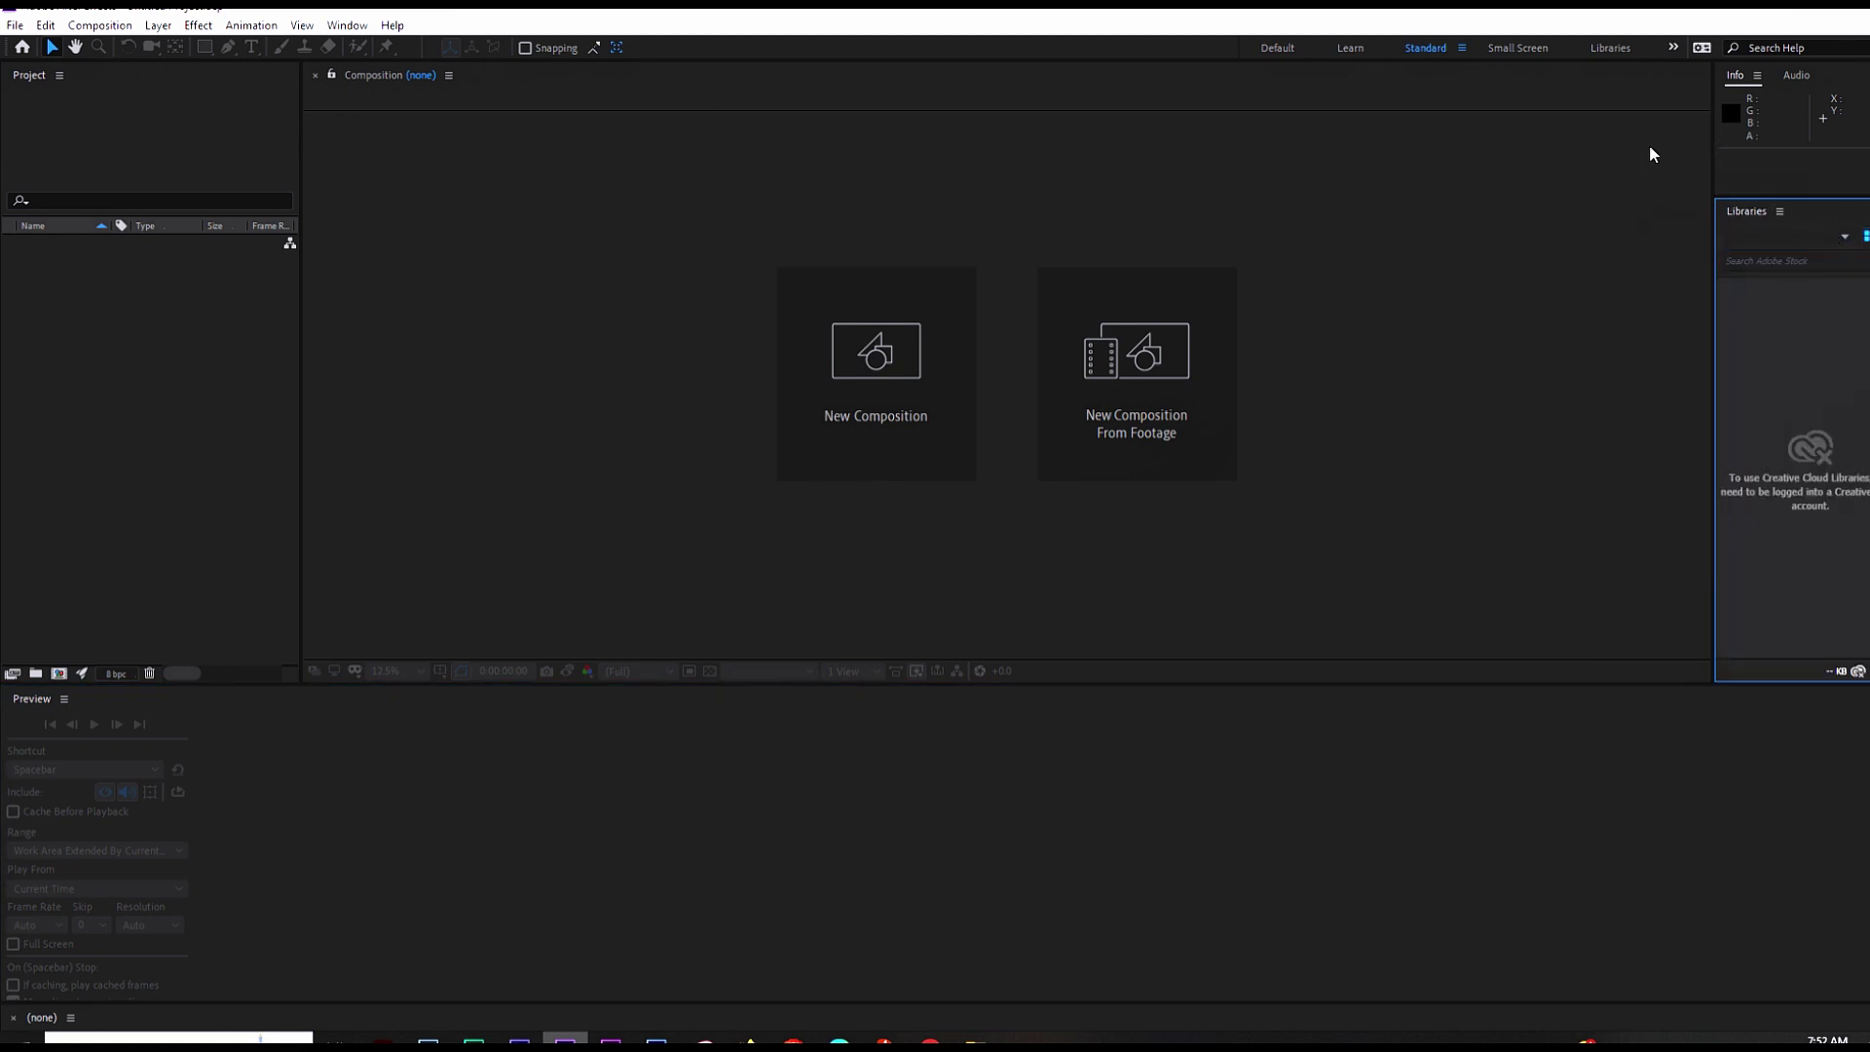
left_click_drag(1765, 72, 938, 730)
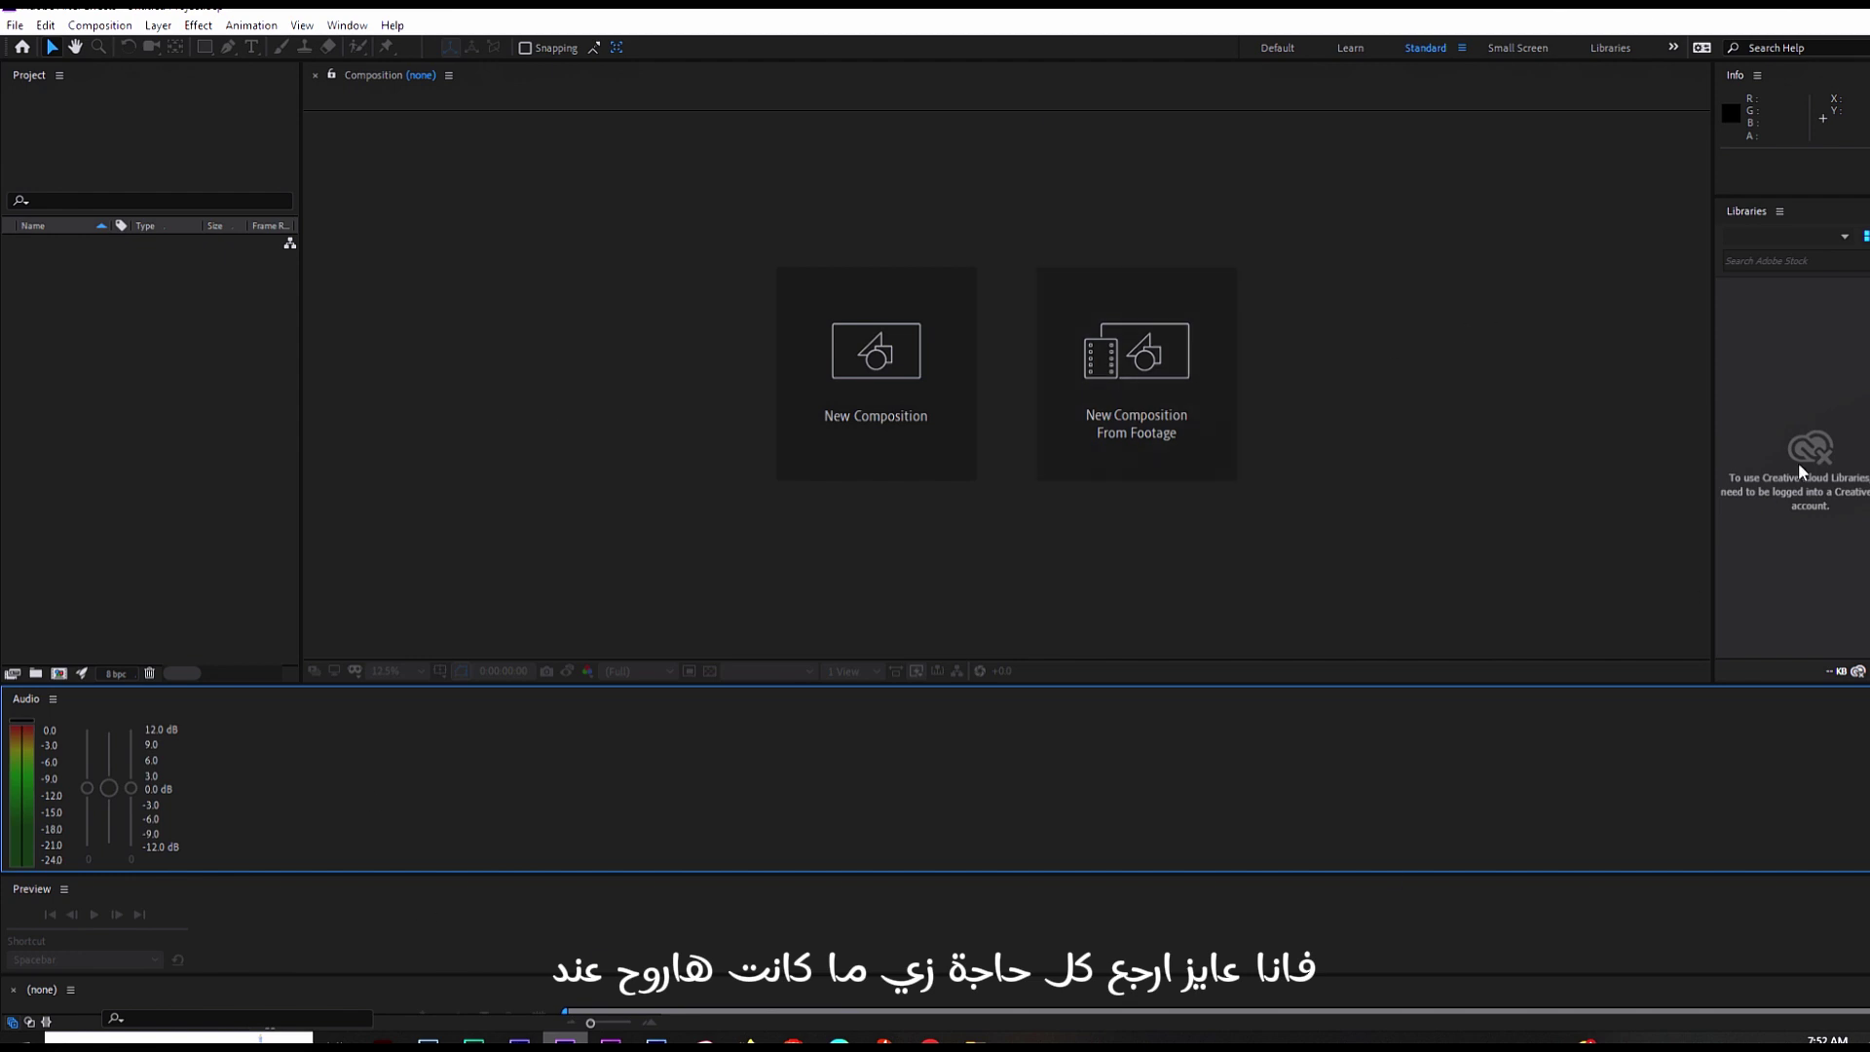
Step: Reset Standard to its saved layout, then toggle Window > Preview off and back on
right_click(1428, 50)
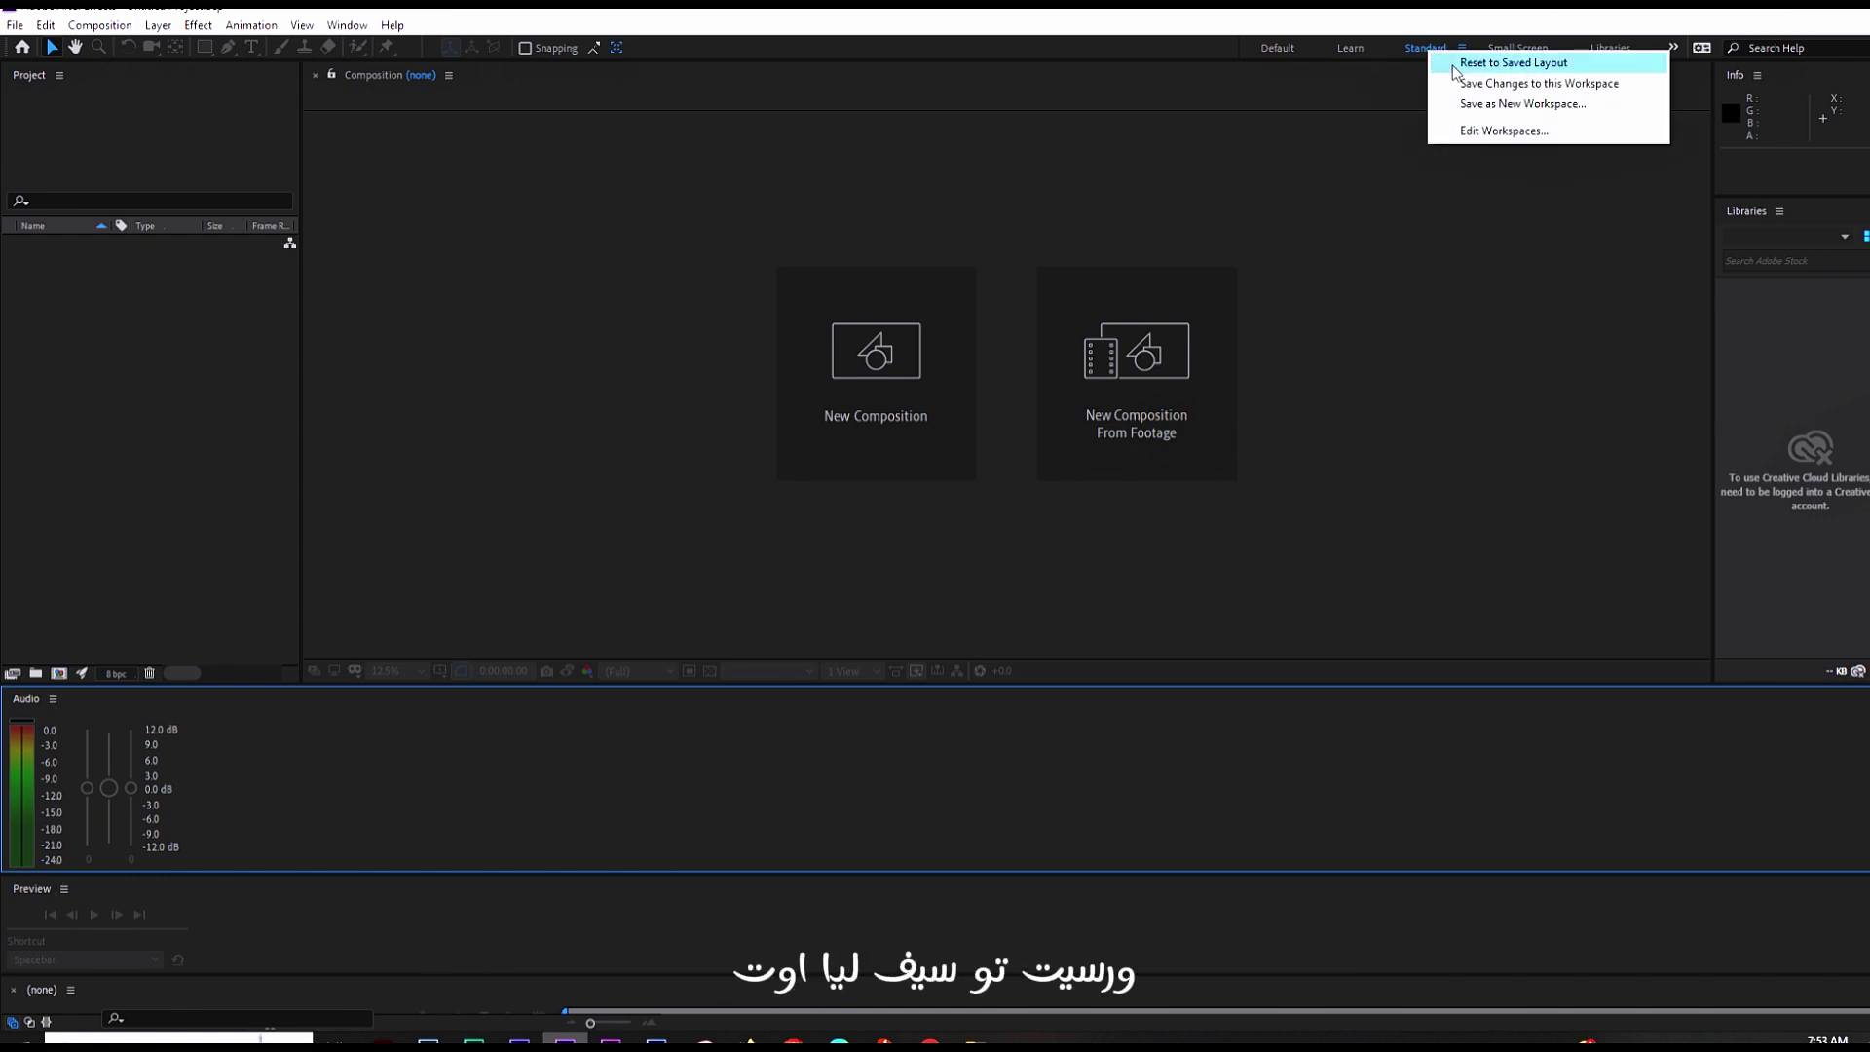
left_click(1461, 64)
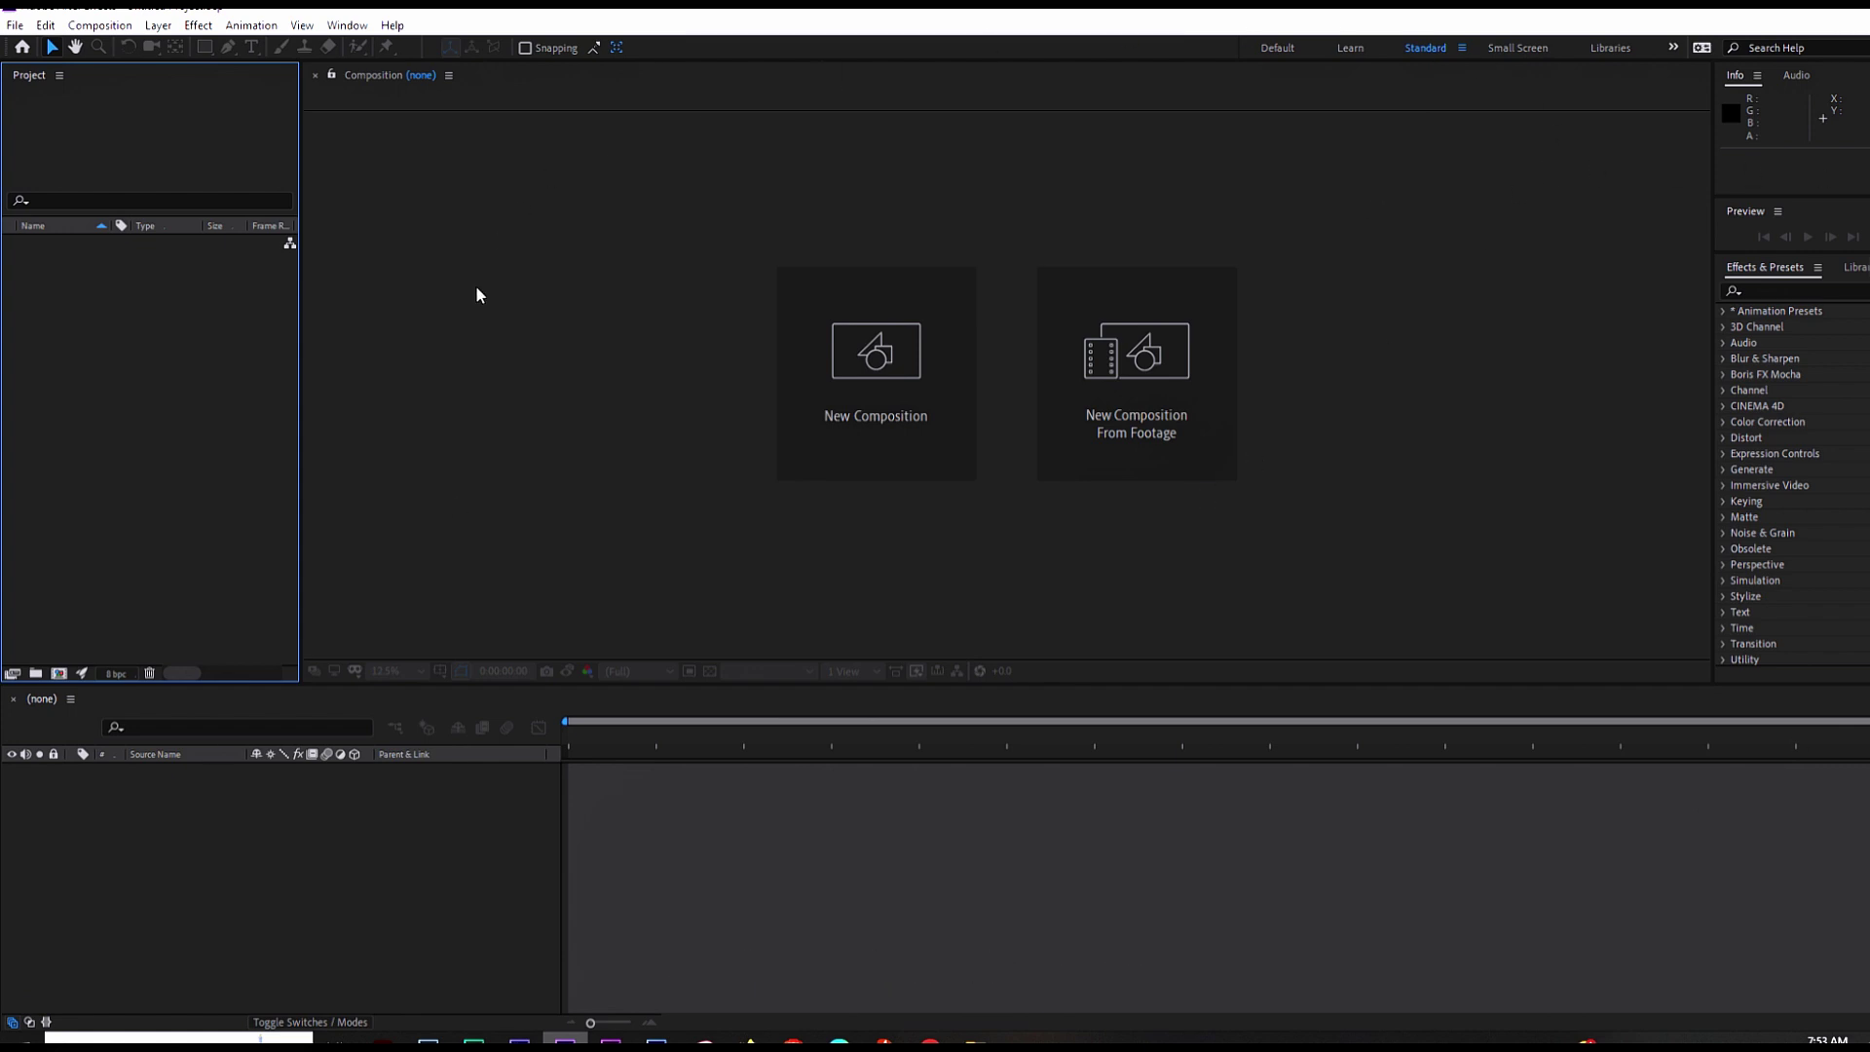
left_click(357, 31)
mouse_move(450, 45)
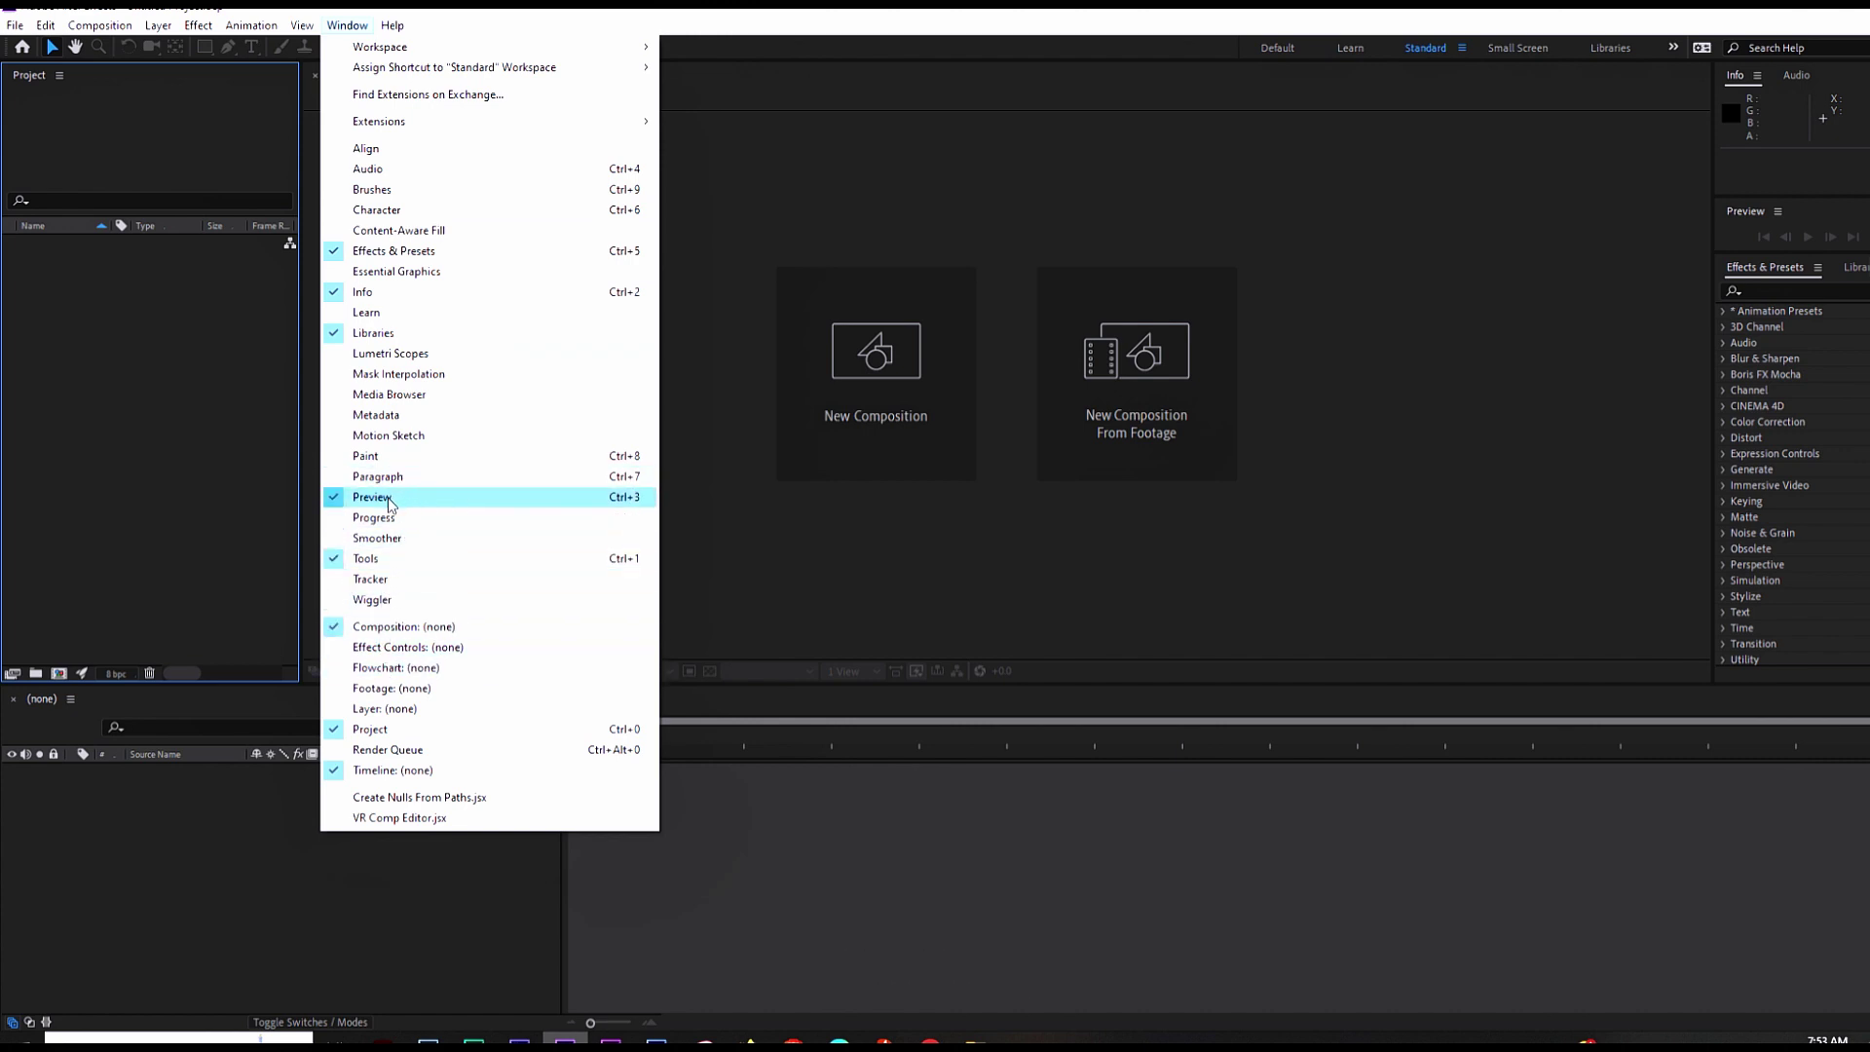
left_click(337, 499)
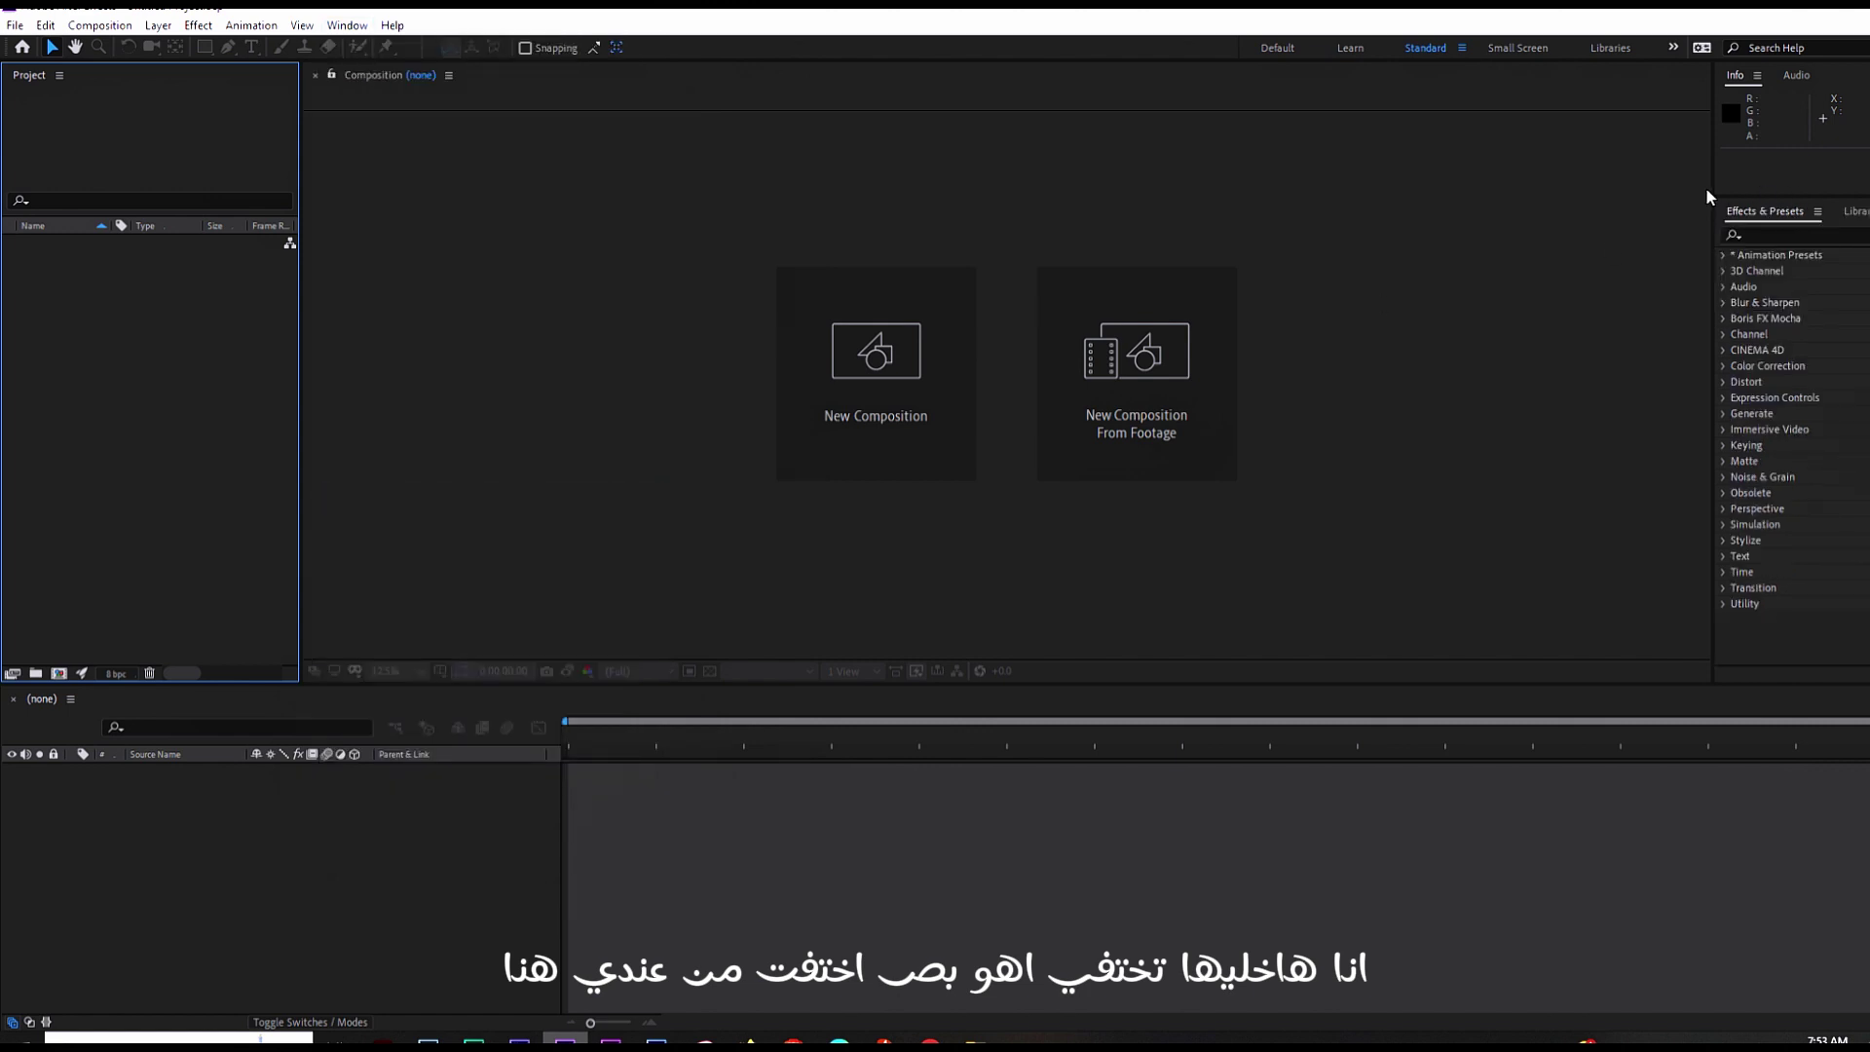
left_click(348, 26)
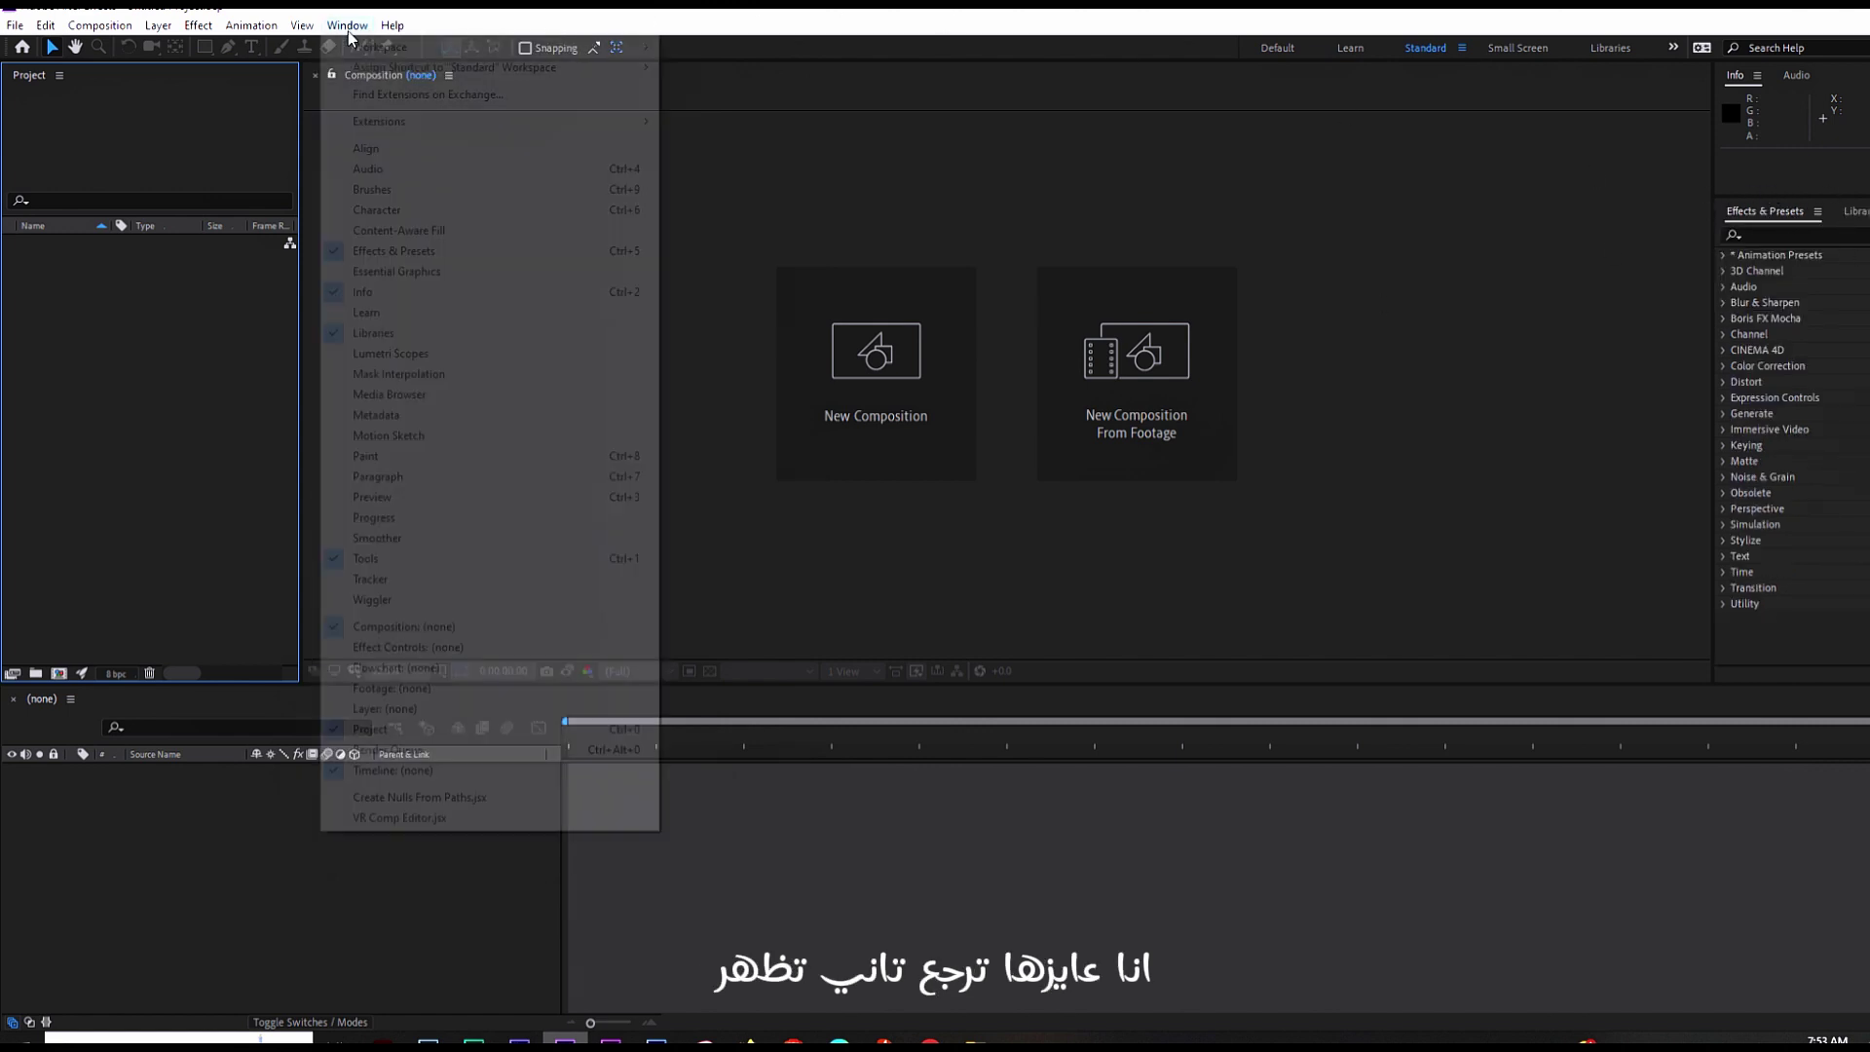
left_click(415, 499)
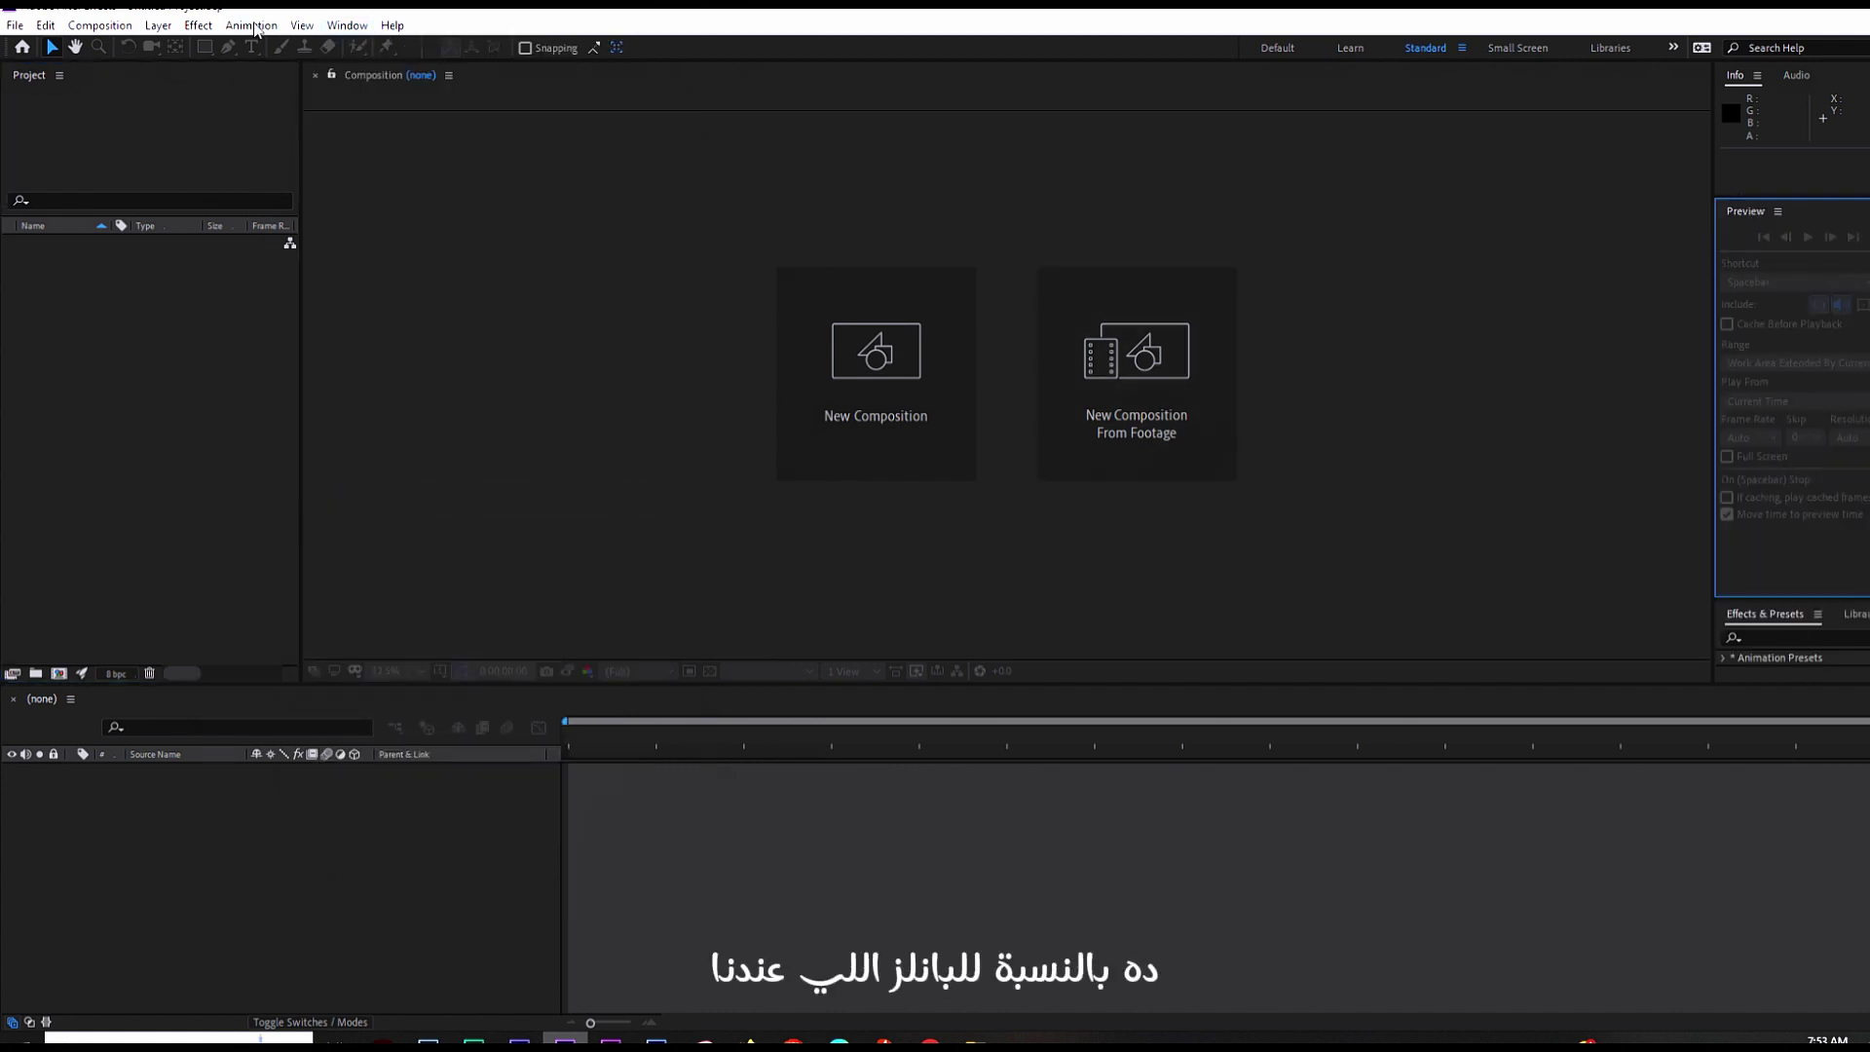
left_click(146, 974)
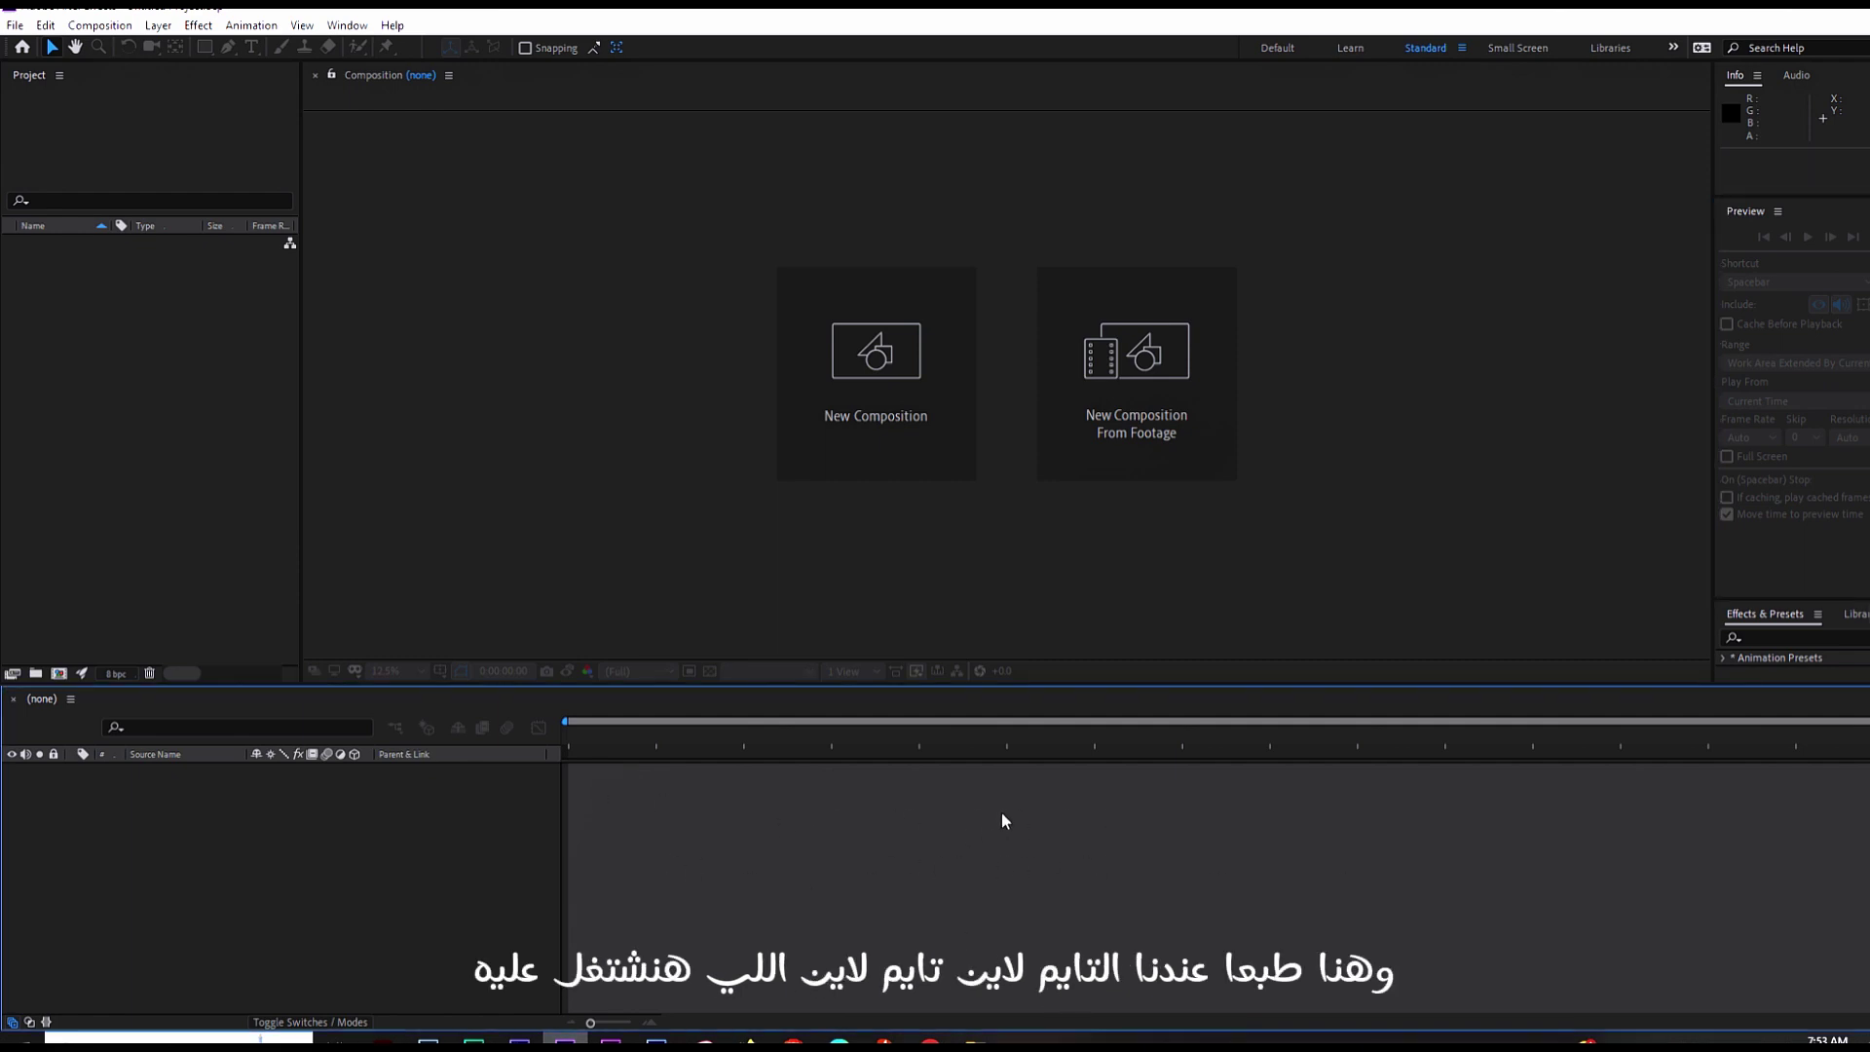
left_click(102, 156)
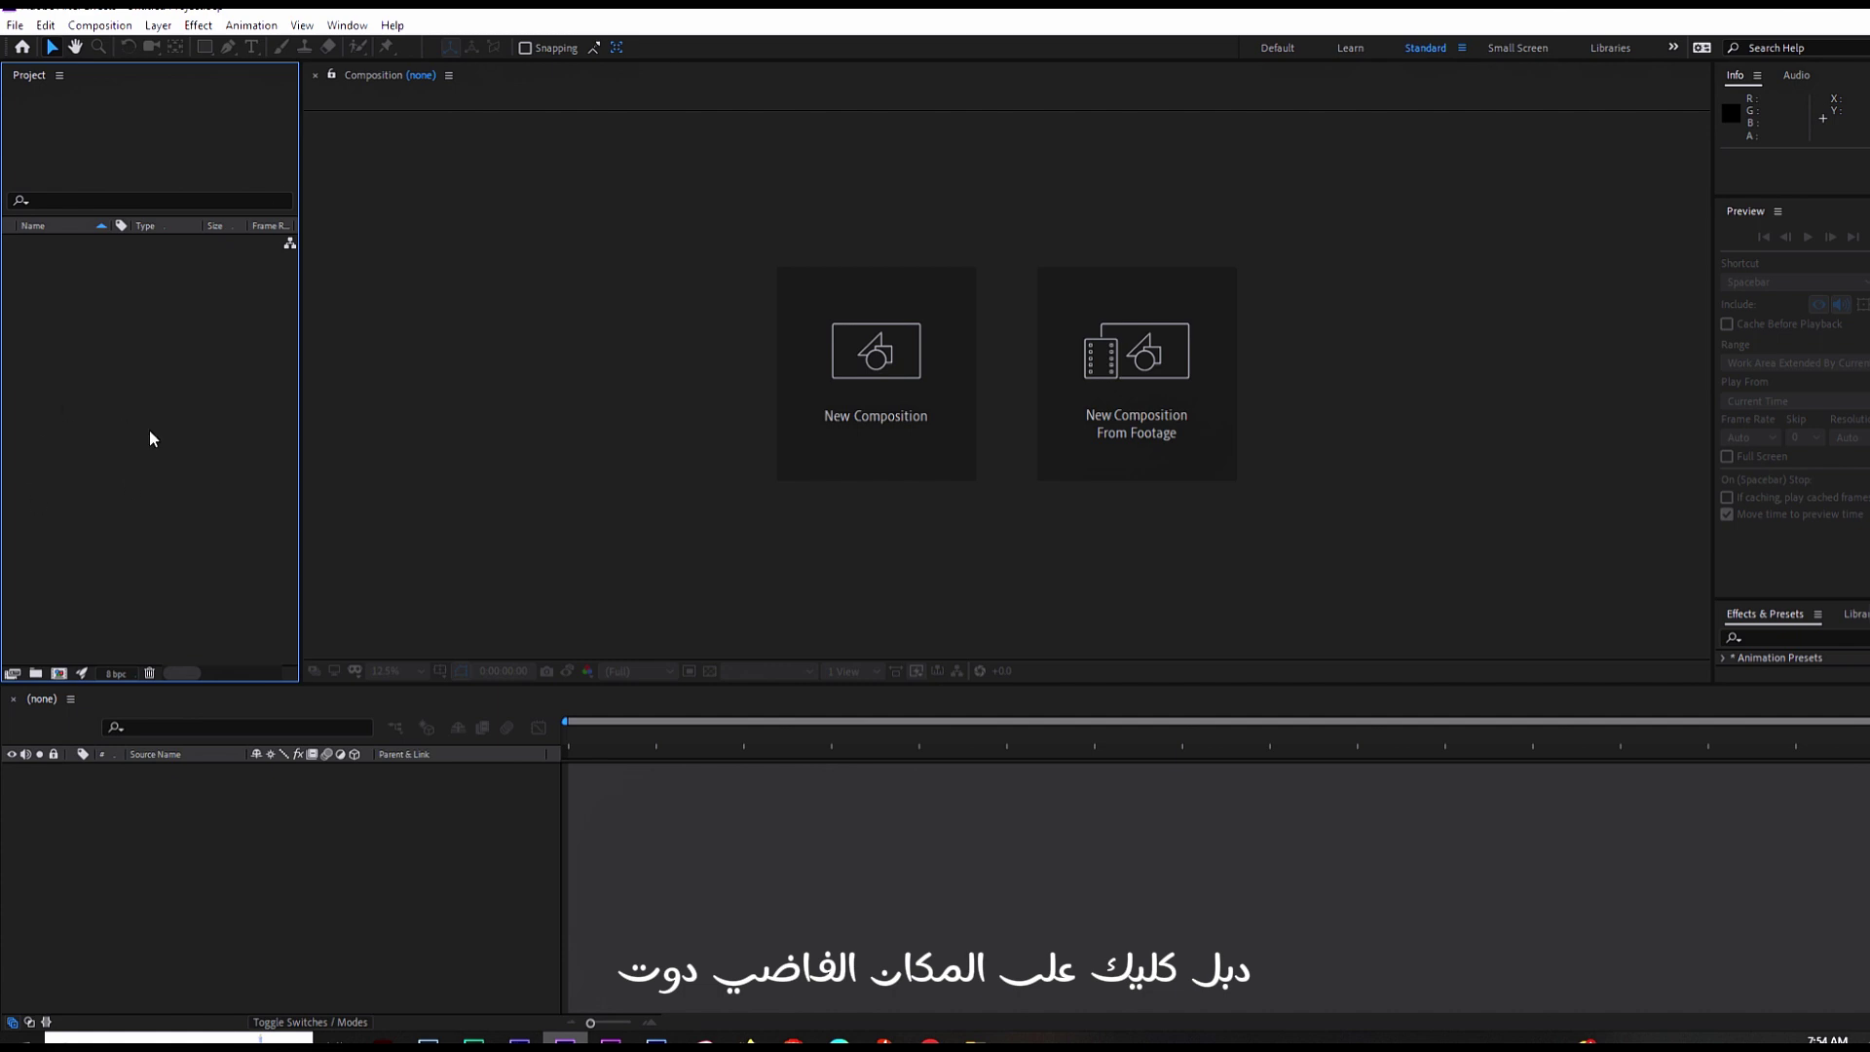
Step: Open the import dialog from the Project panel and cancel it
double_click(171, 413)
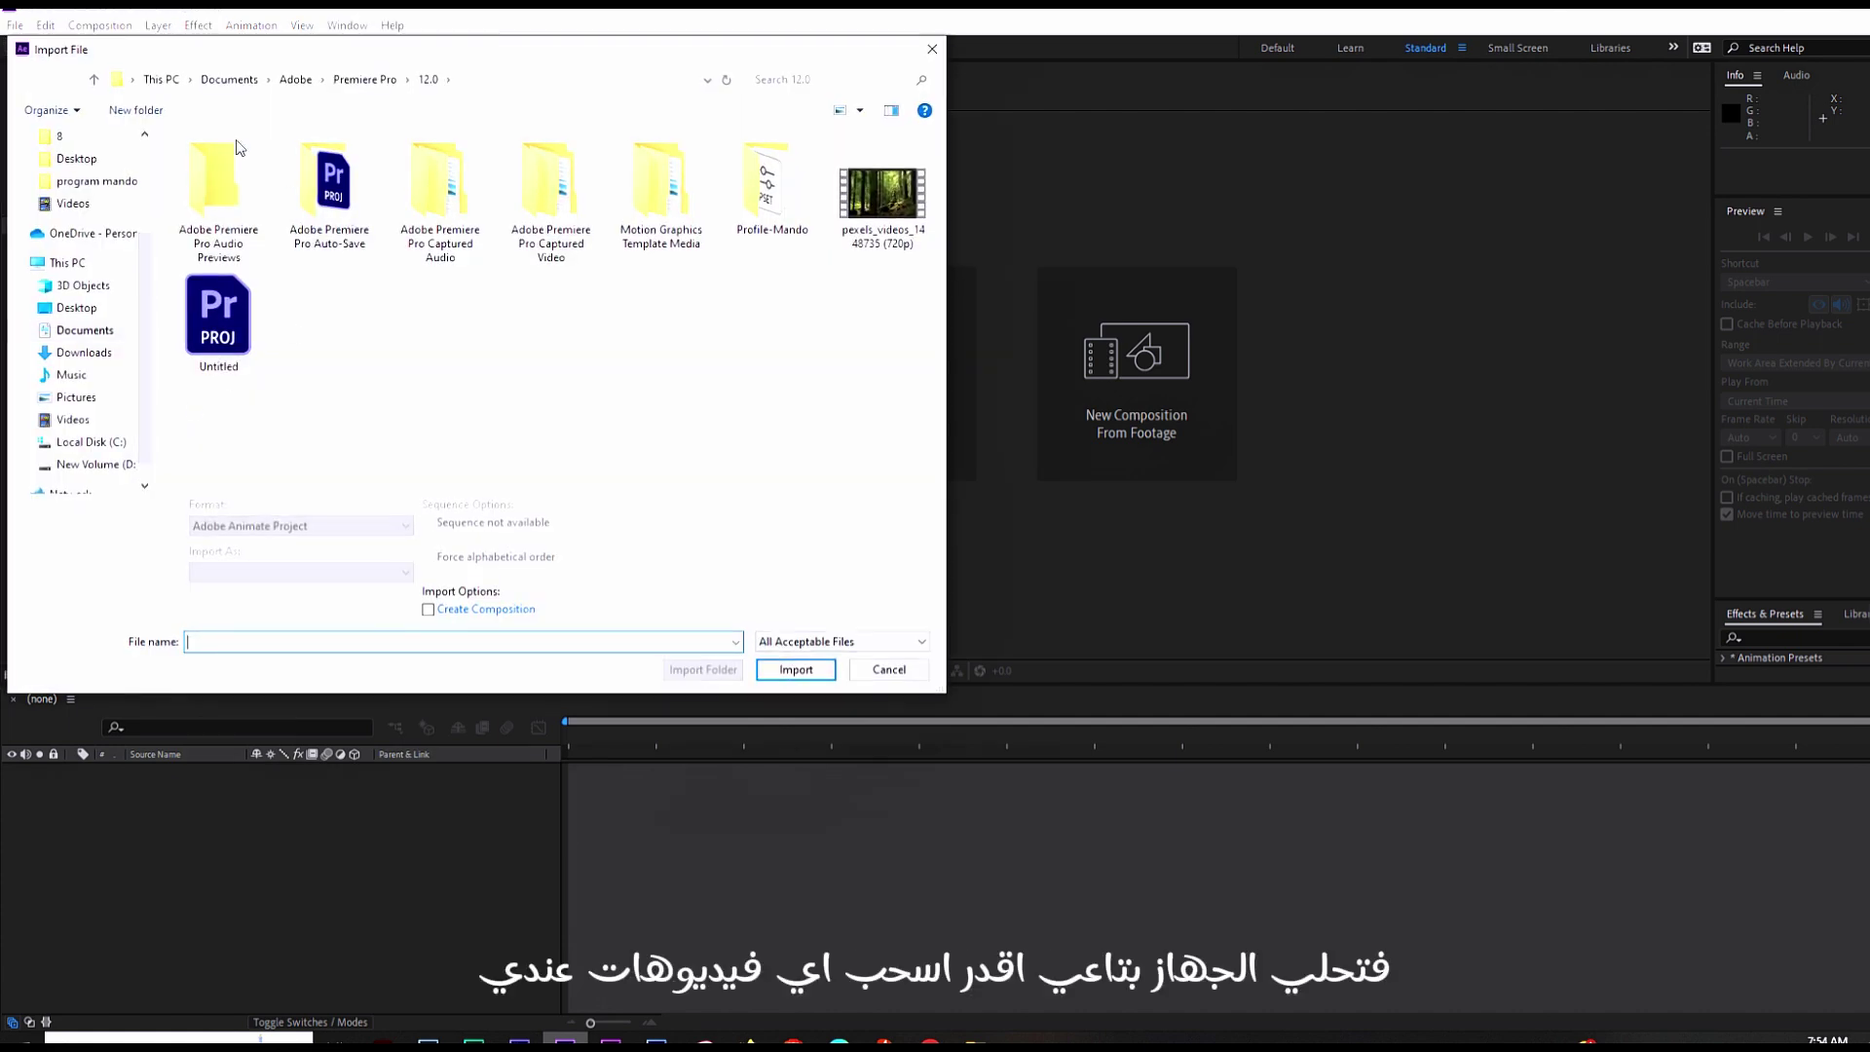
scroll(76, 292, "up", 3)
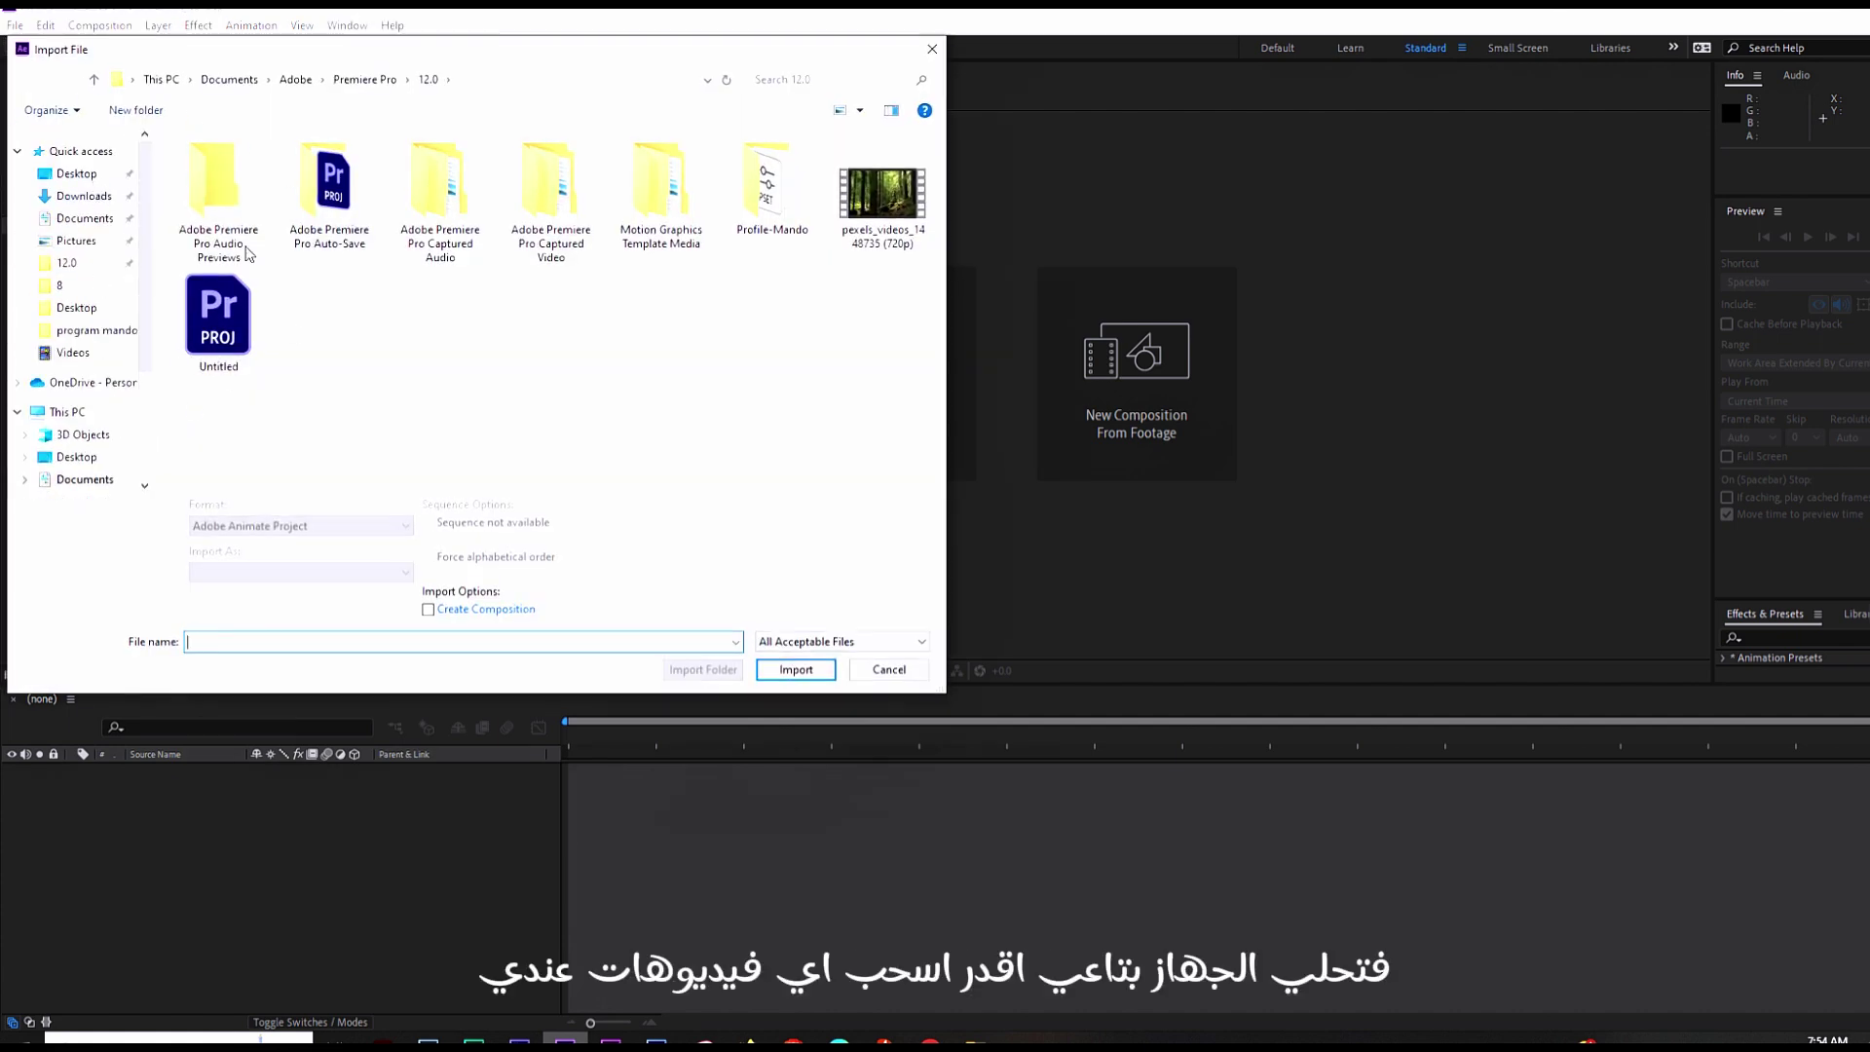
left_click(911, 672)
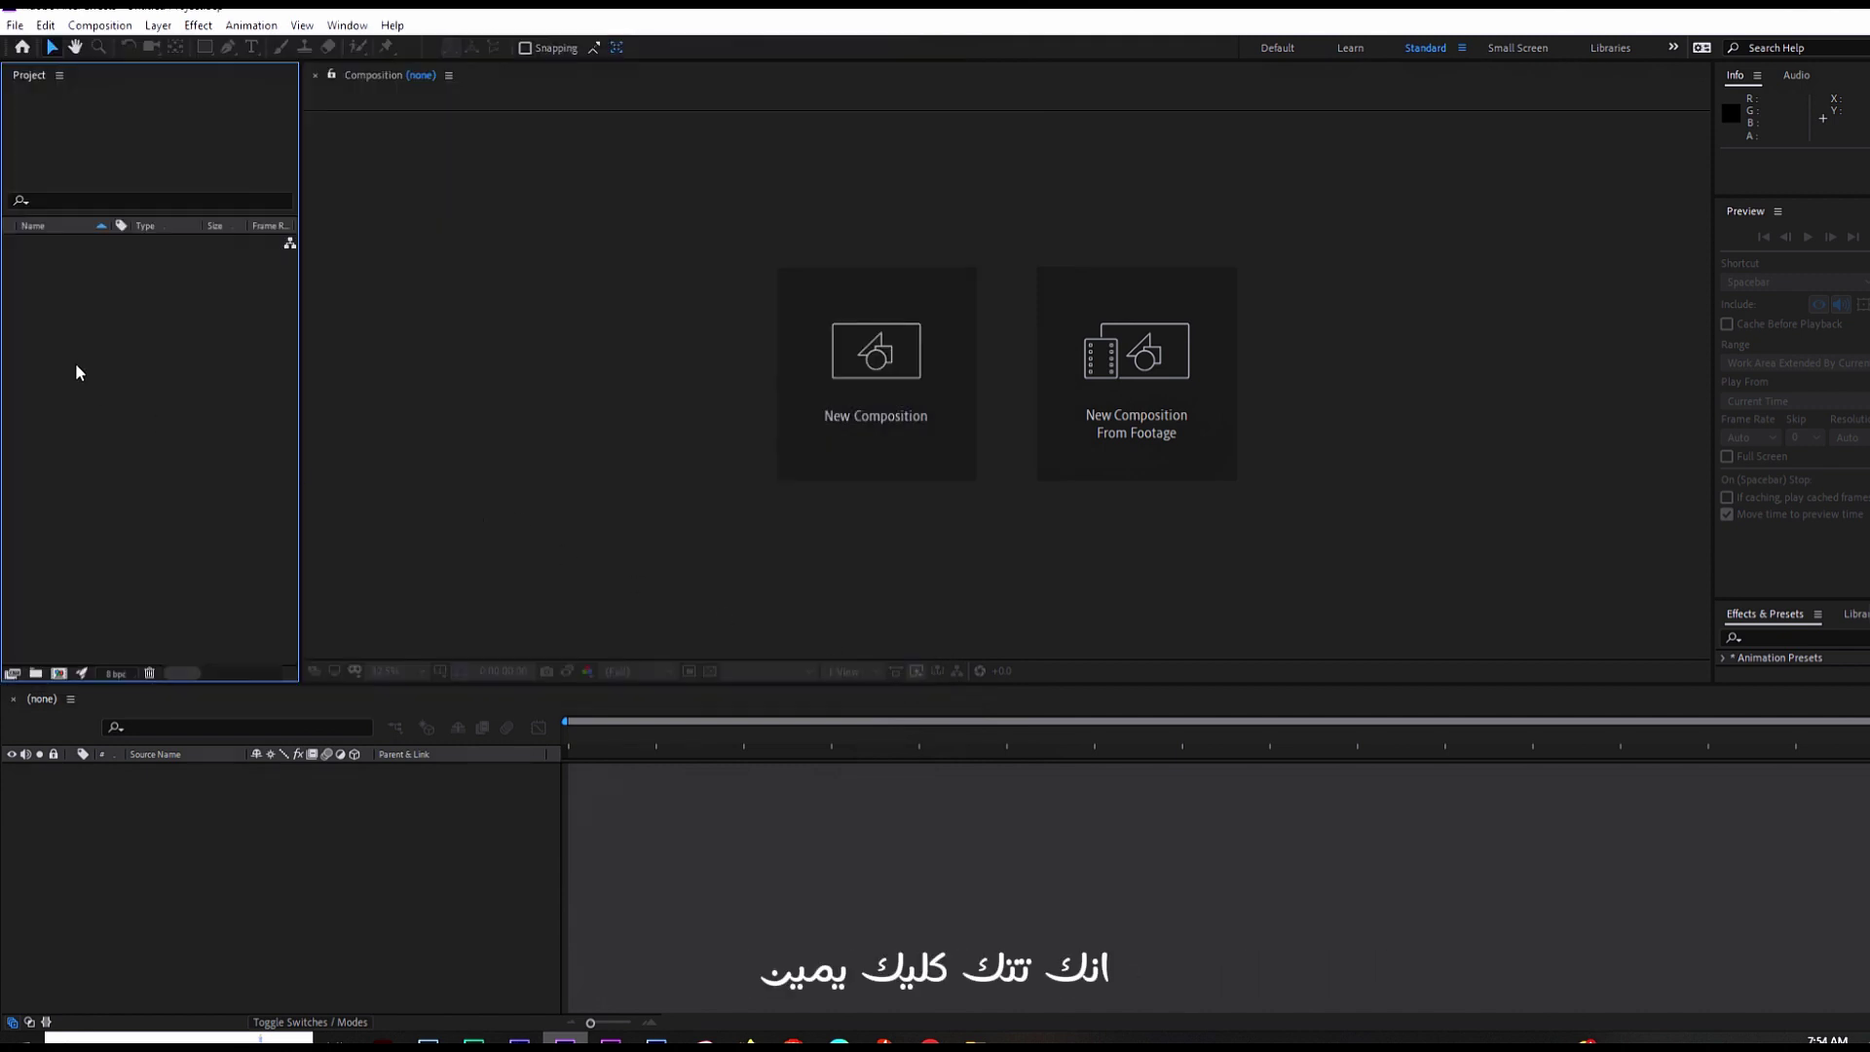
Step: Open Import > File from the Project panel's context menu and dismiss it with Escape
right_click(110, 338)
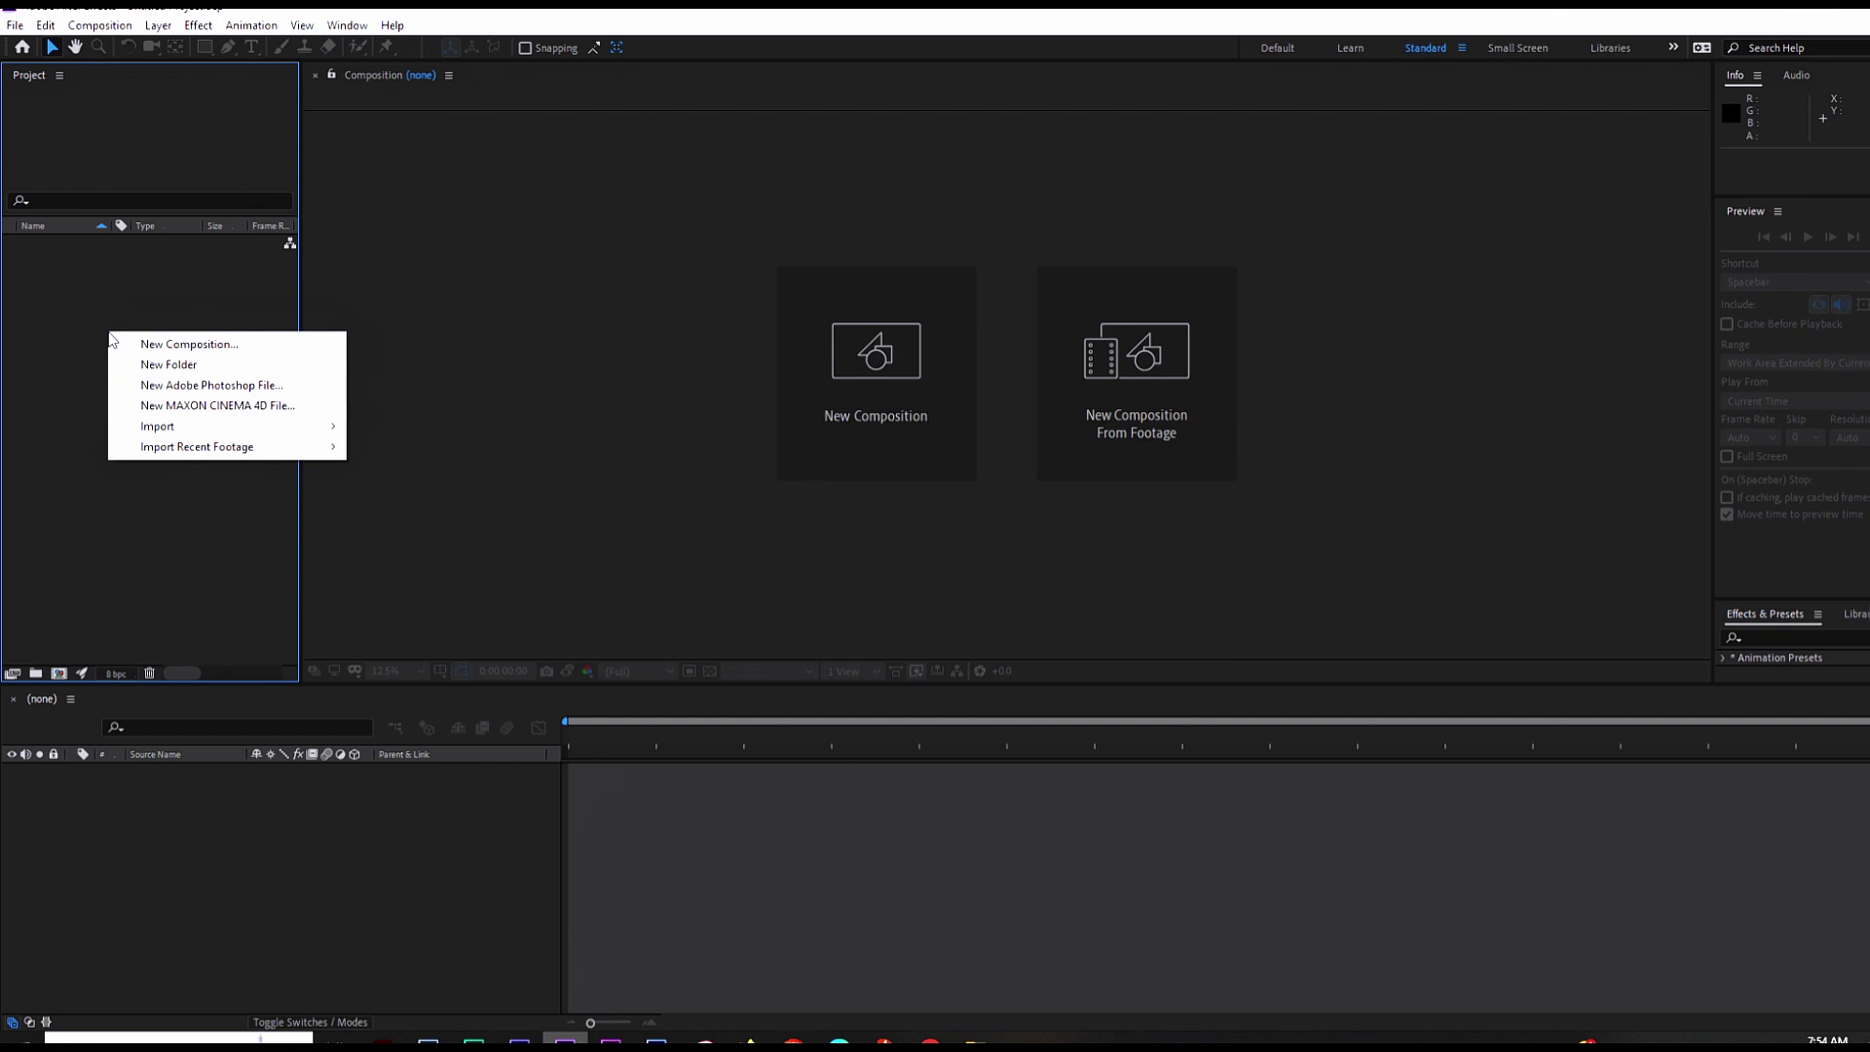
mouse_move(173, 429)
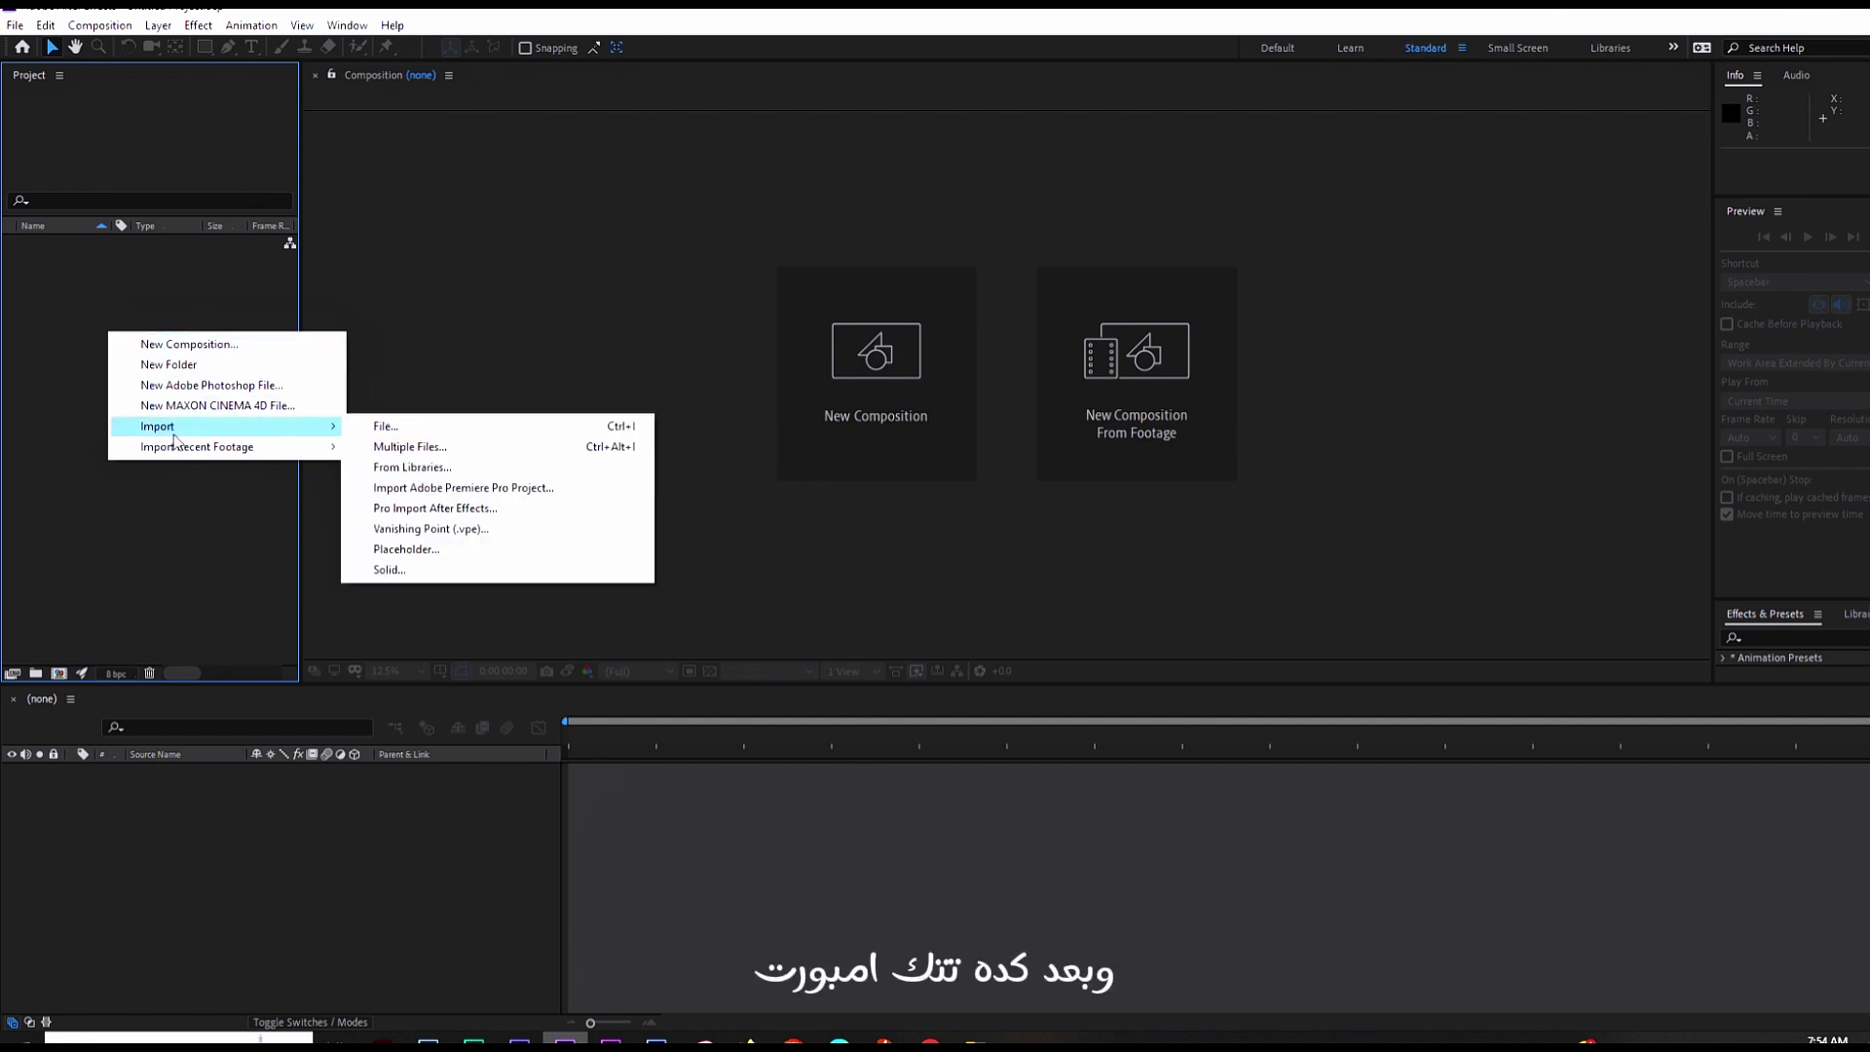
left_click(406, 421)
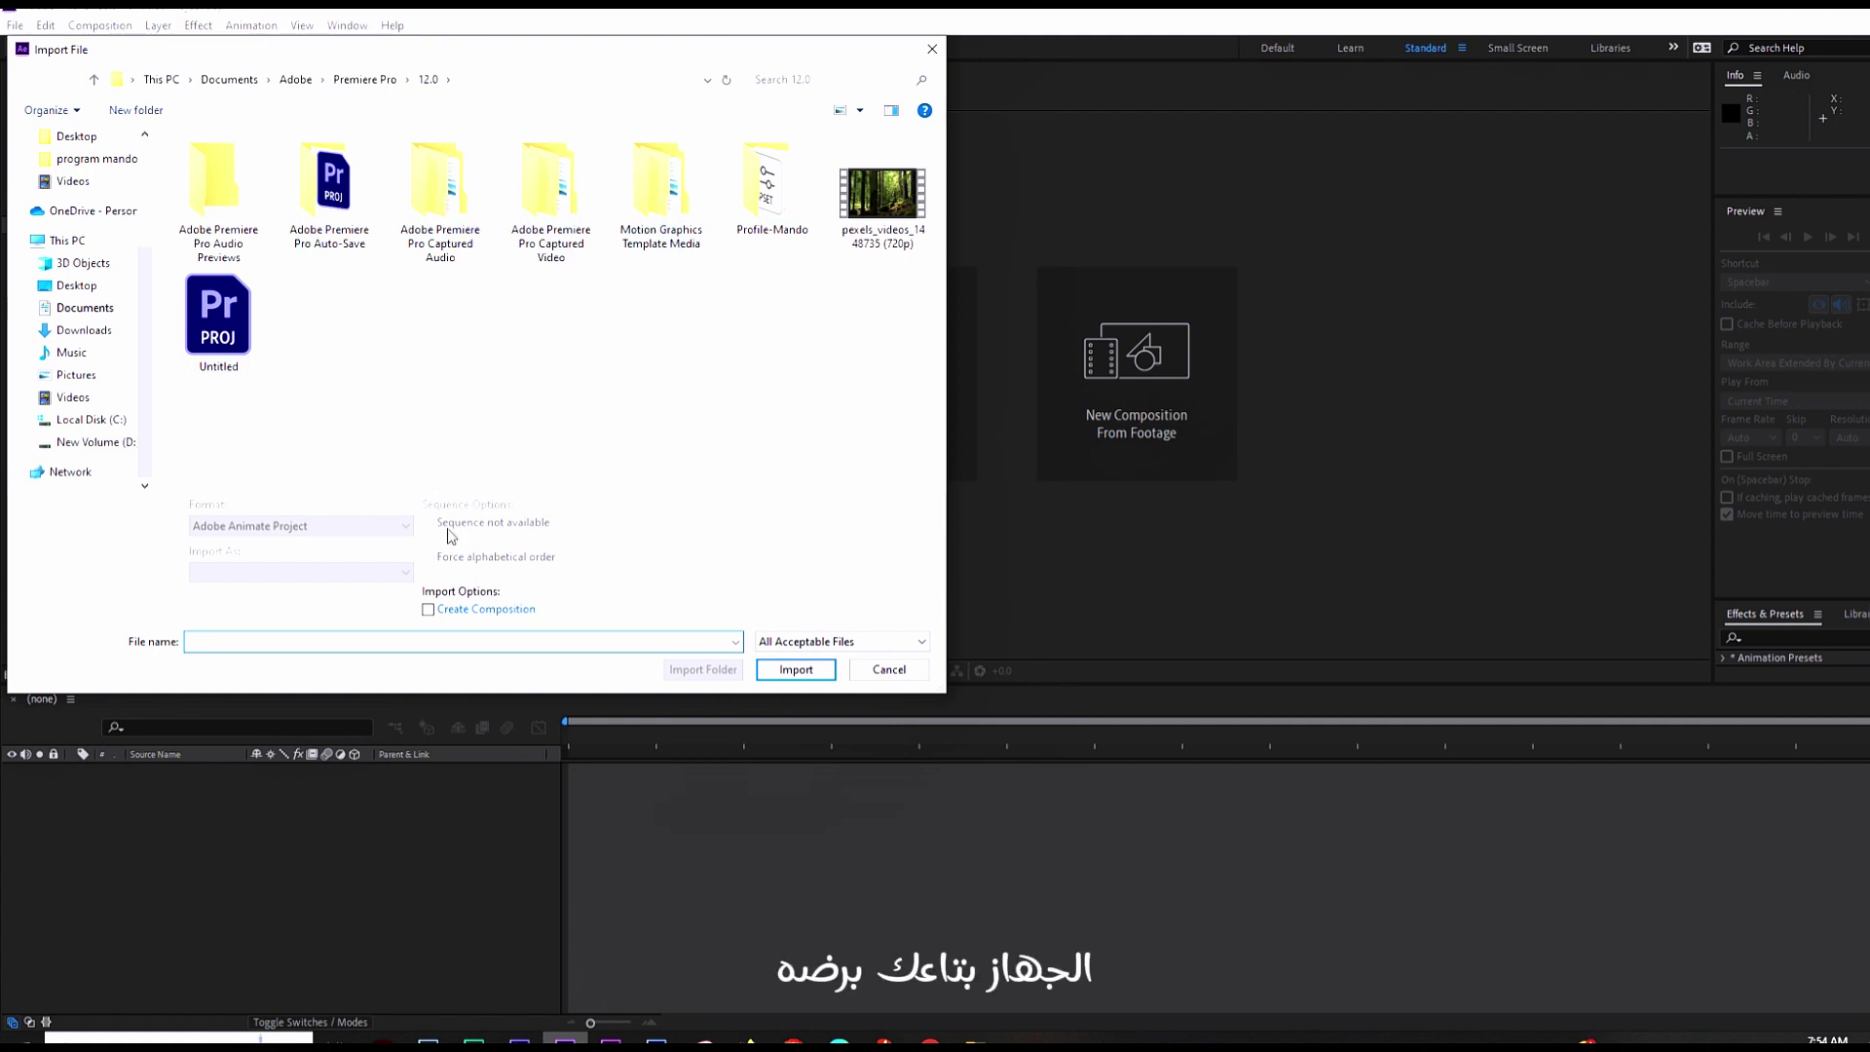
key("Escape")
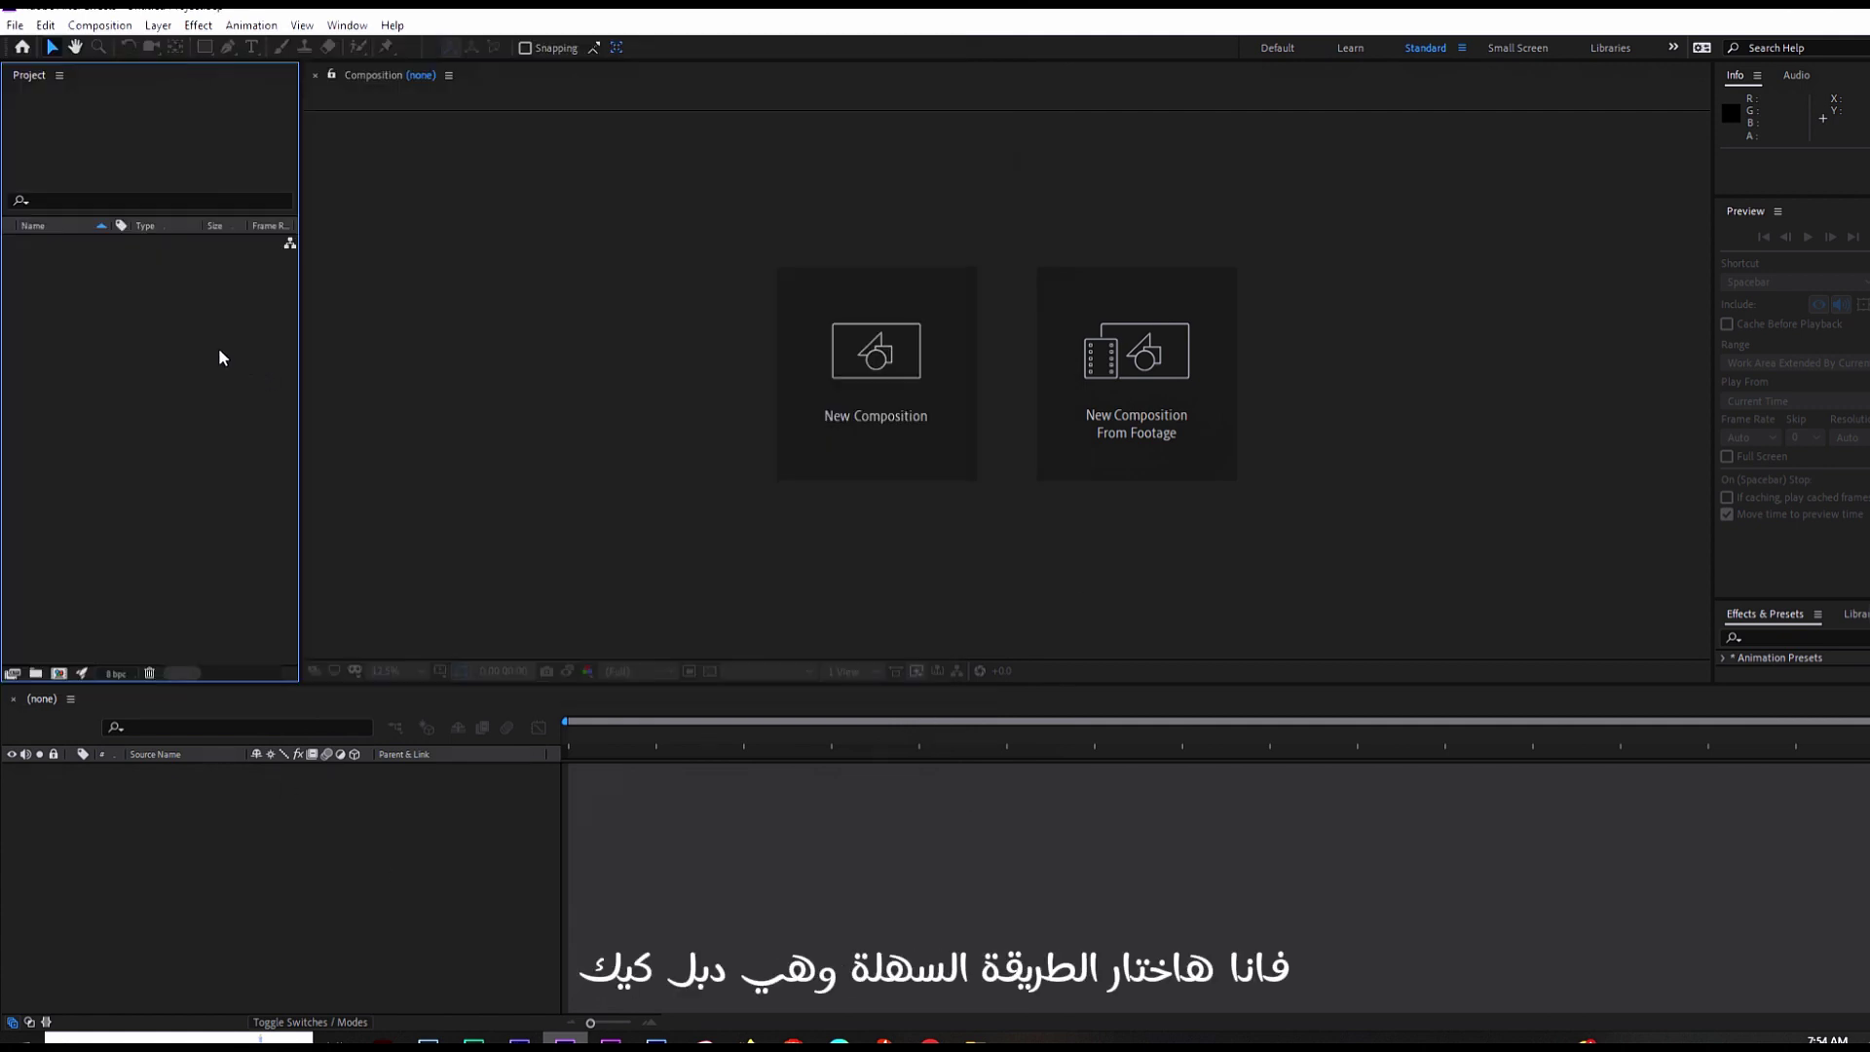
Step: Open the import dialog and browse to the Downloads folder
double_click(155, 343)
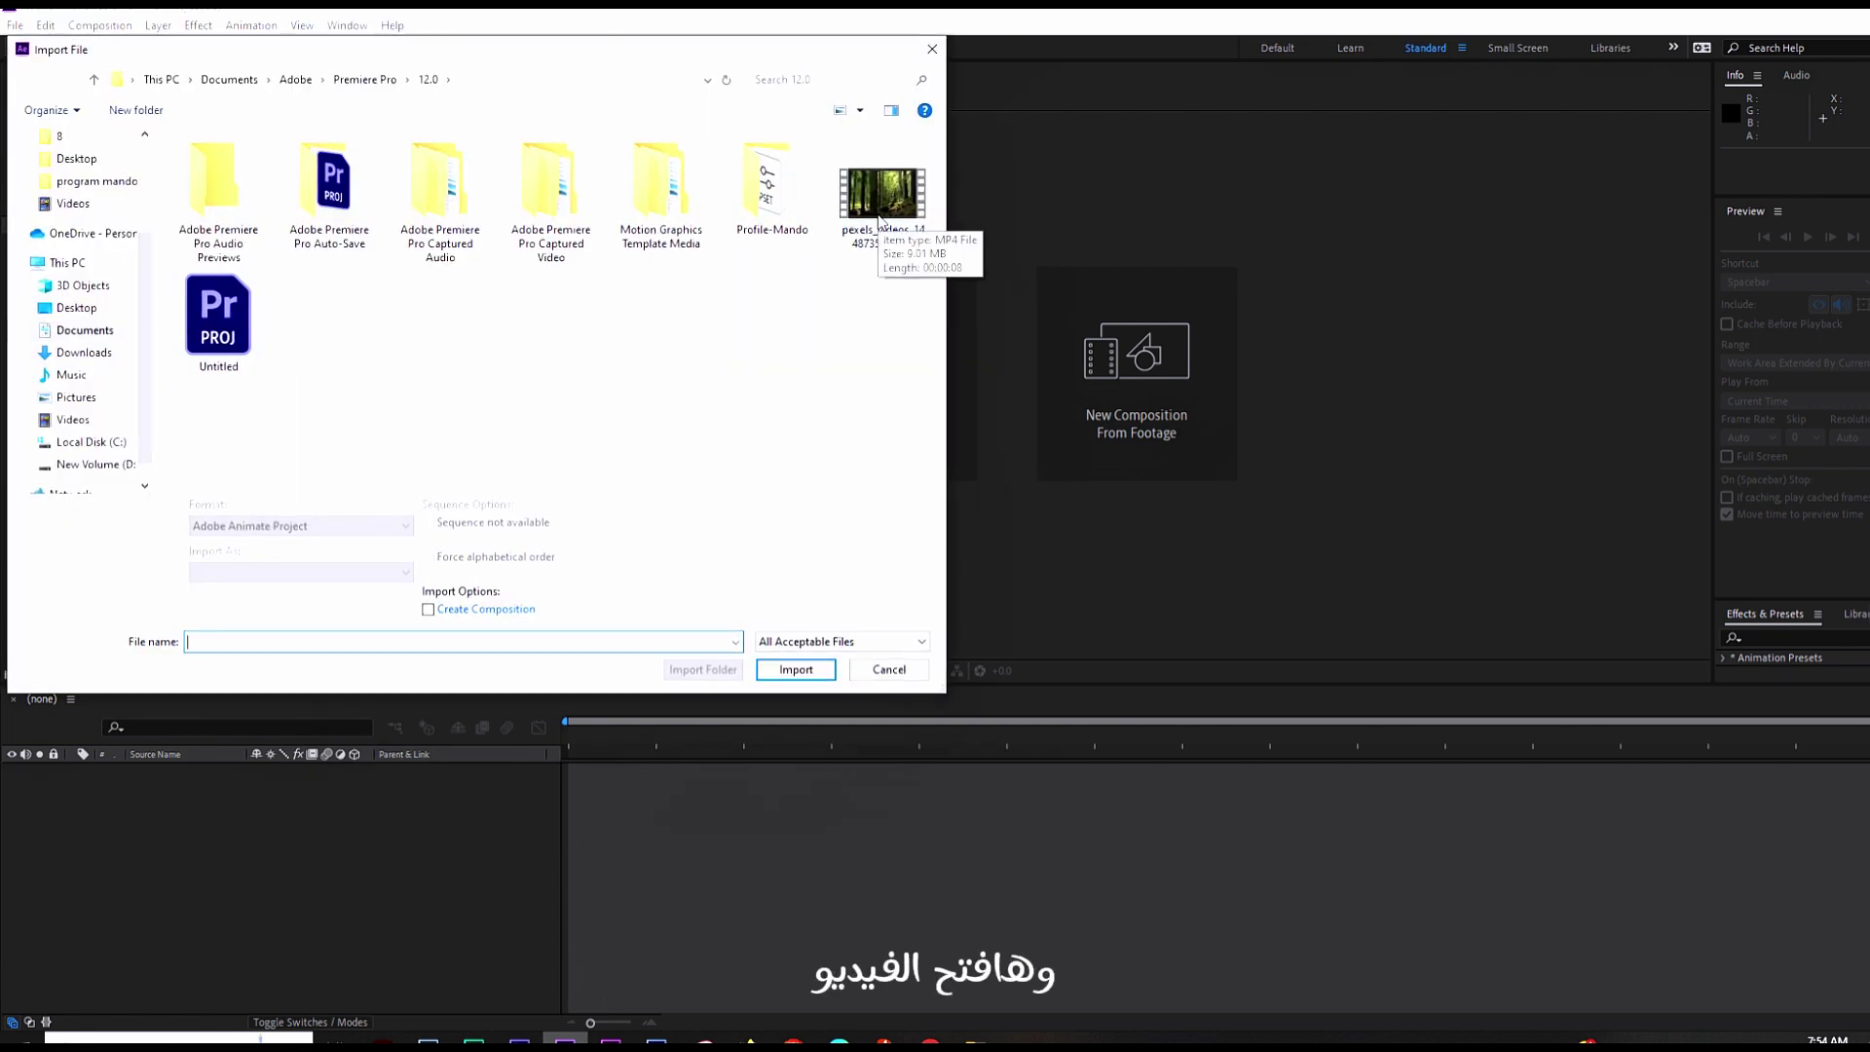
left_click(880, 219)
scroll(93, 208, "up", 3)
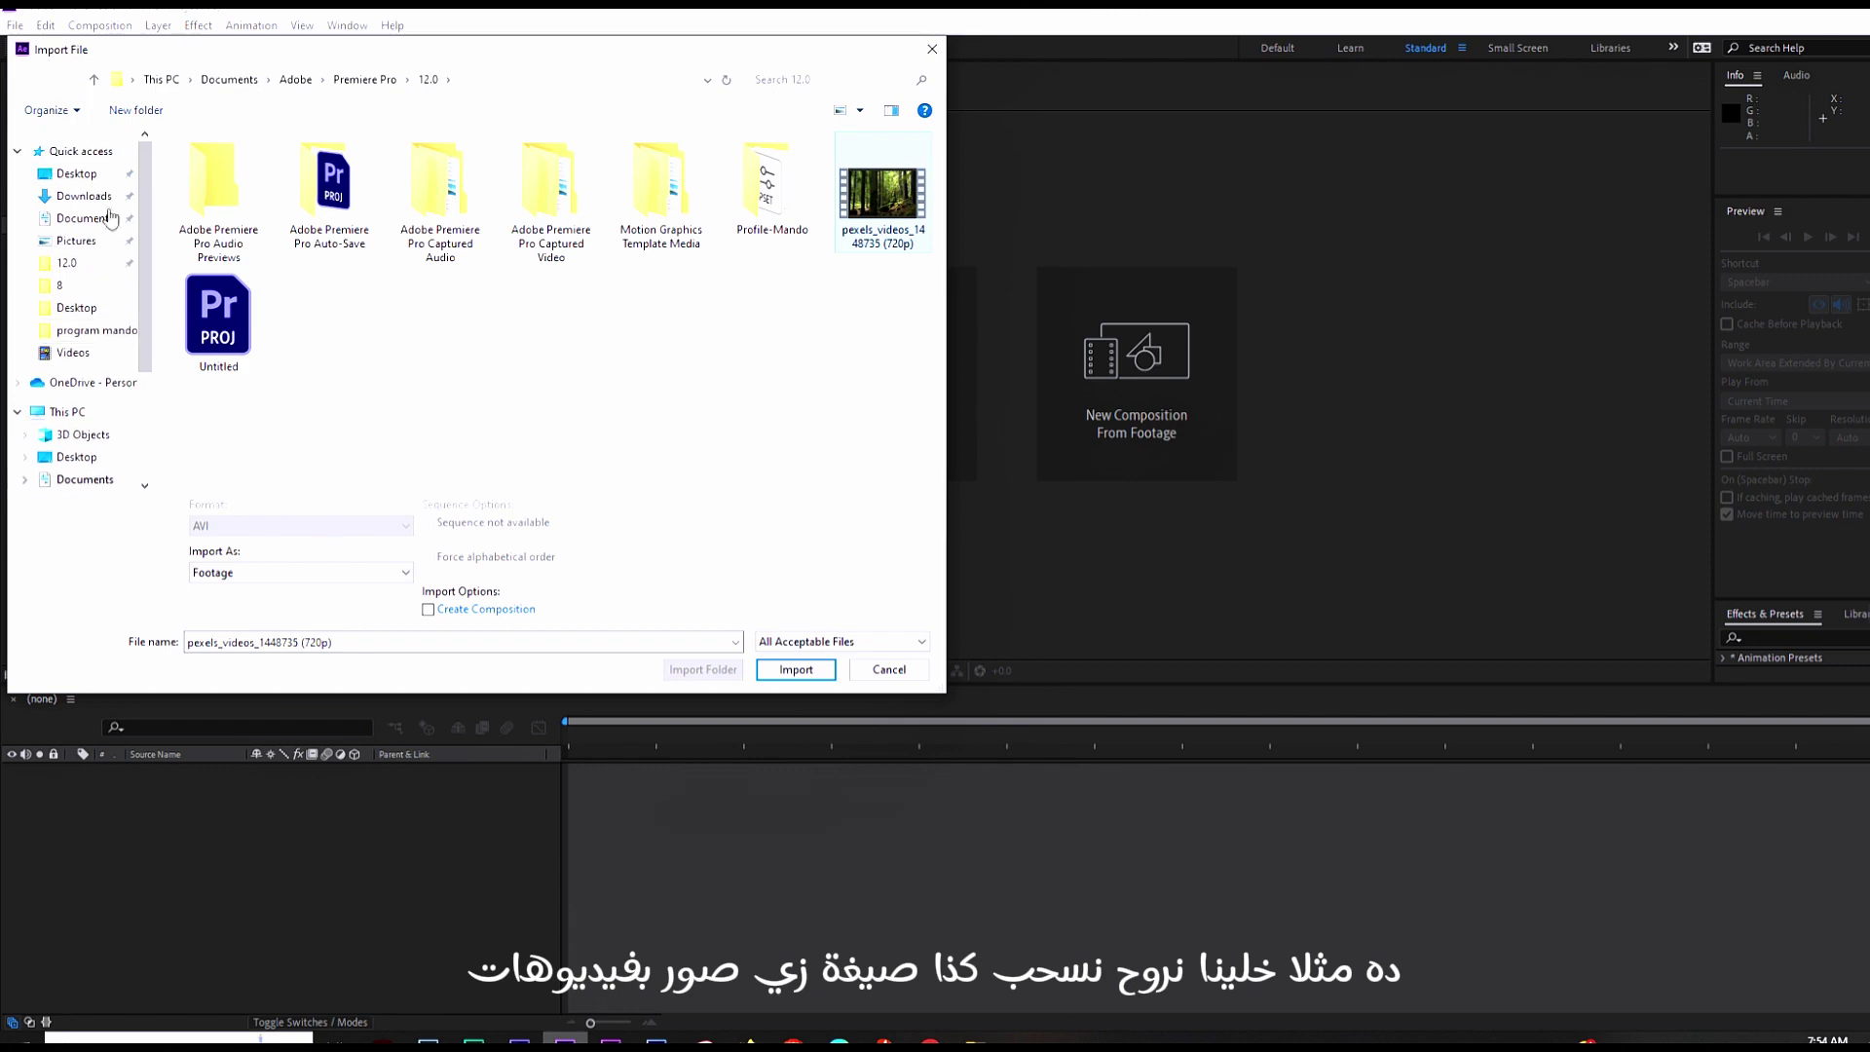
left_click(85, 197)
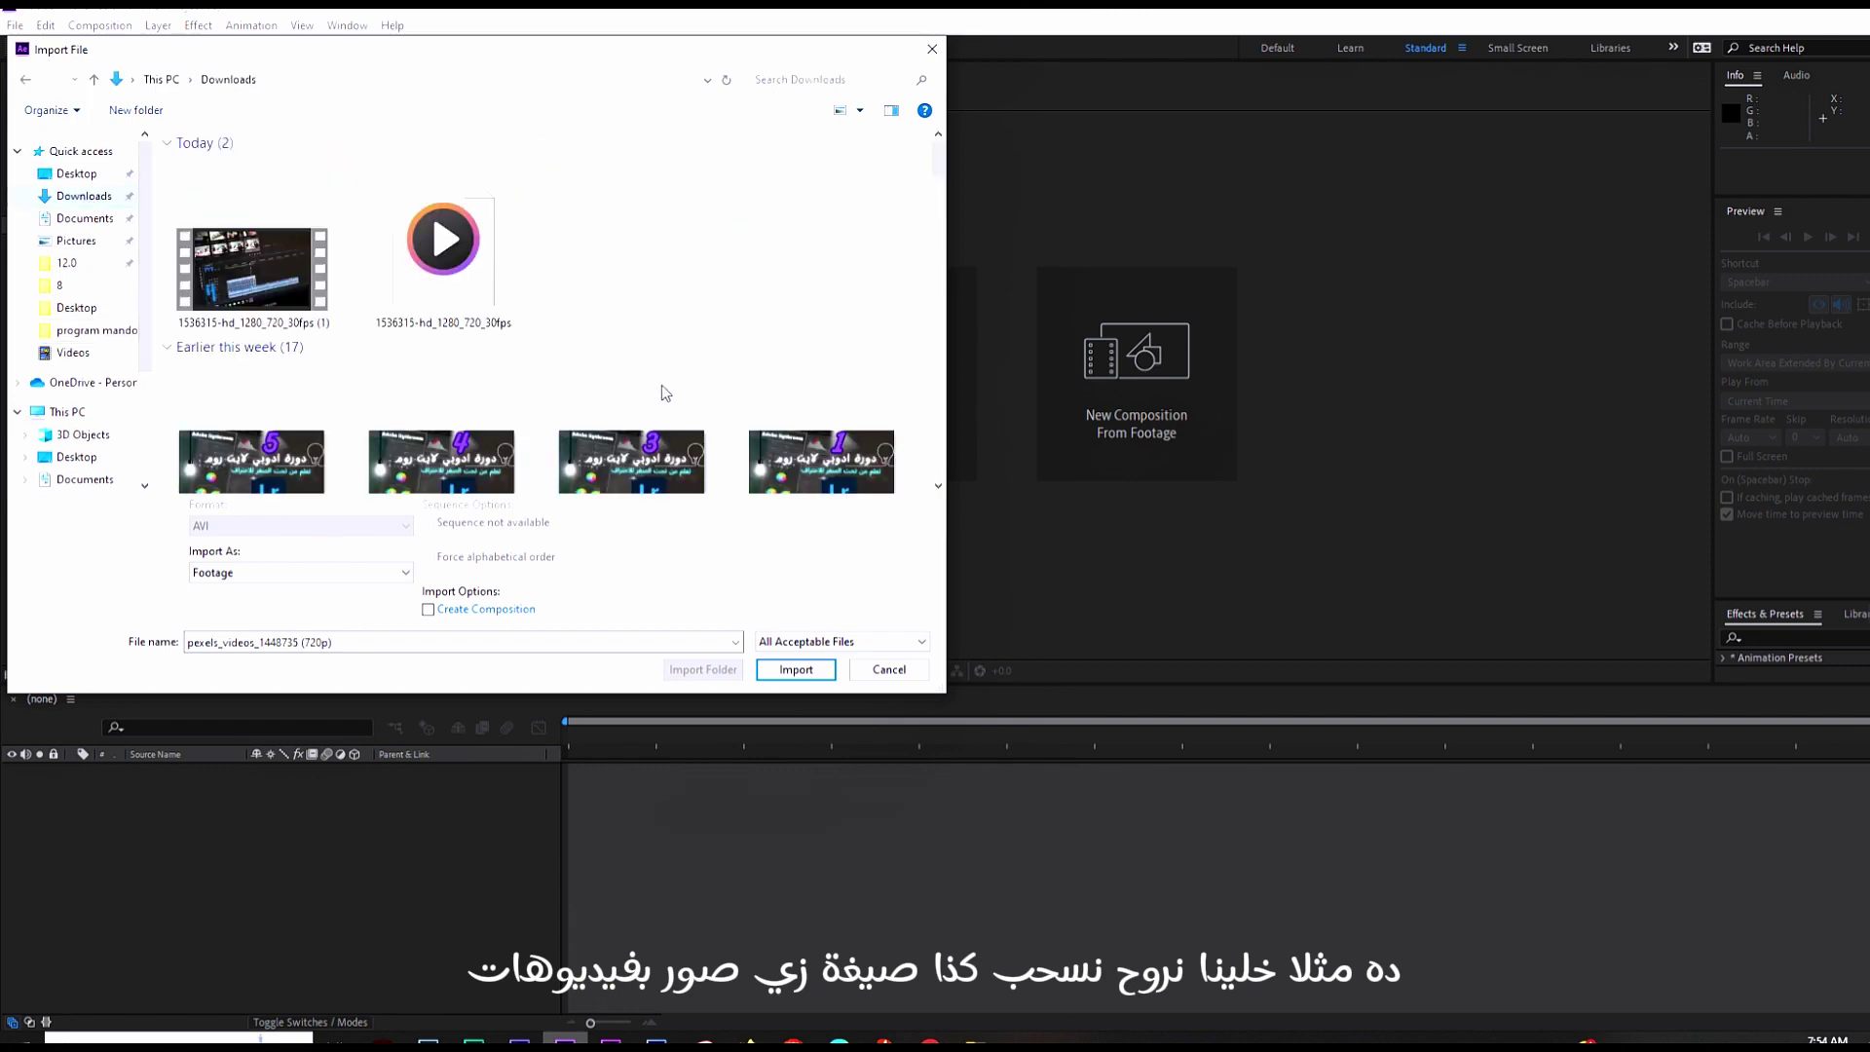
double_click(847, 43)
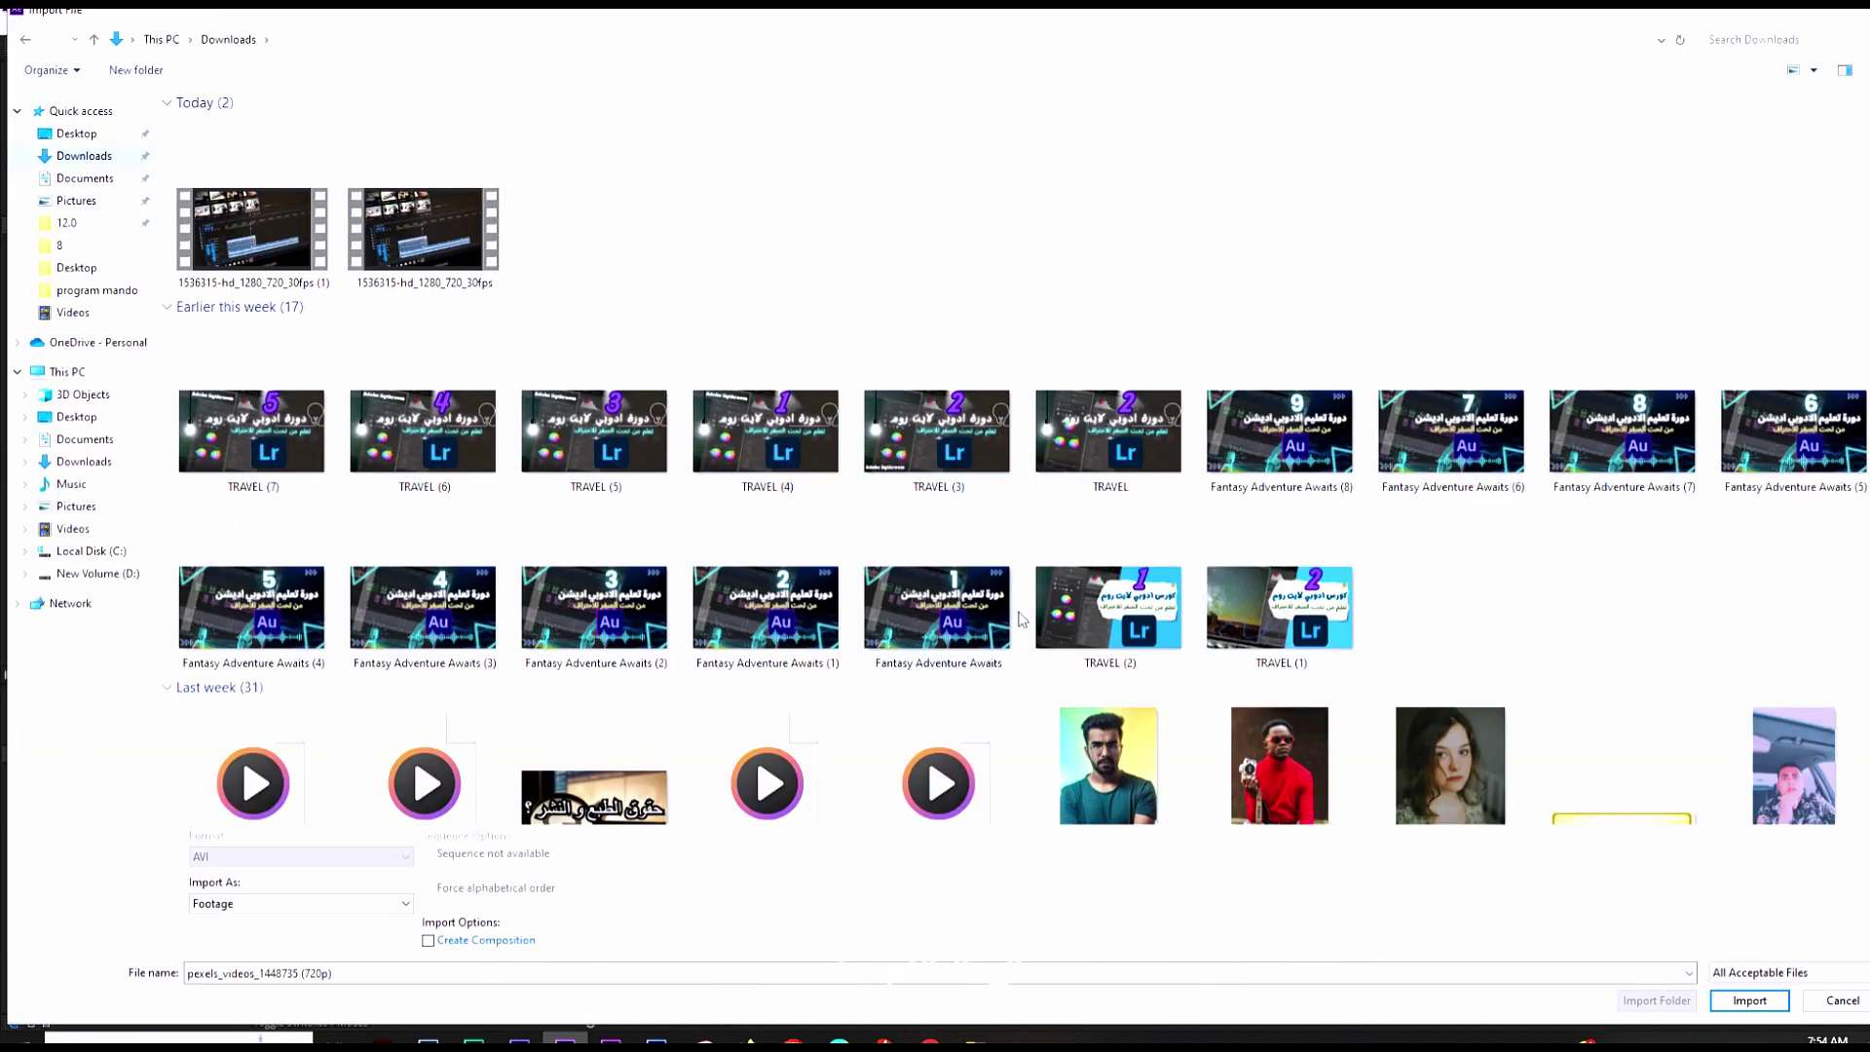
scroll(1058, 619, "down", 10)
scroll(1266, 696, "up", 6)
Step: Select the pexels portrait JPG, flower-blooming MP4 and yt1s MP3, and import them
left_click(1442, 544)
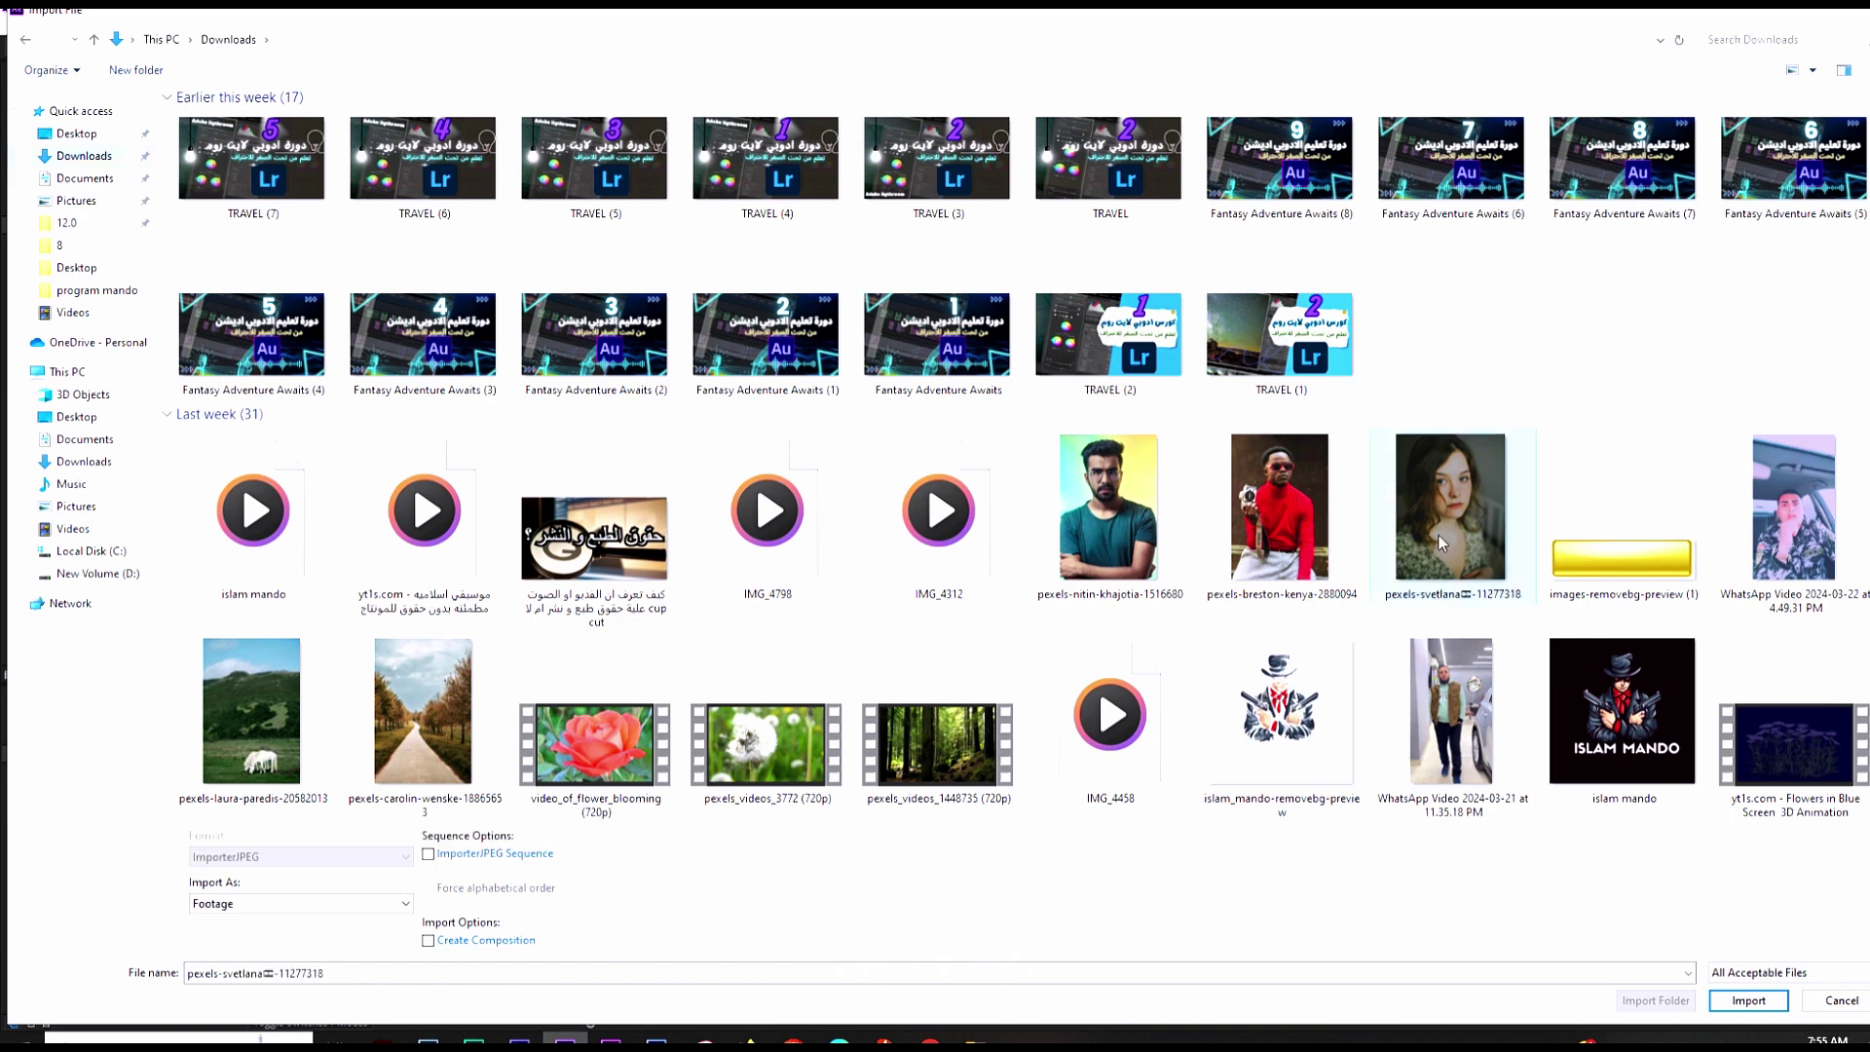
left_click(1127, 526)
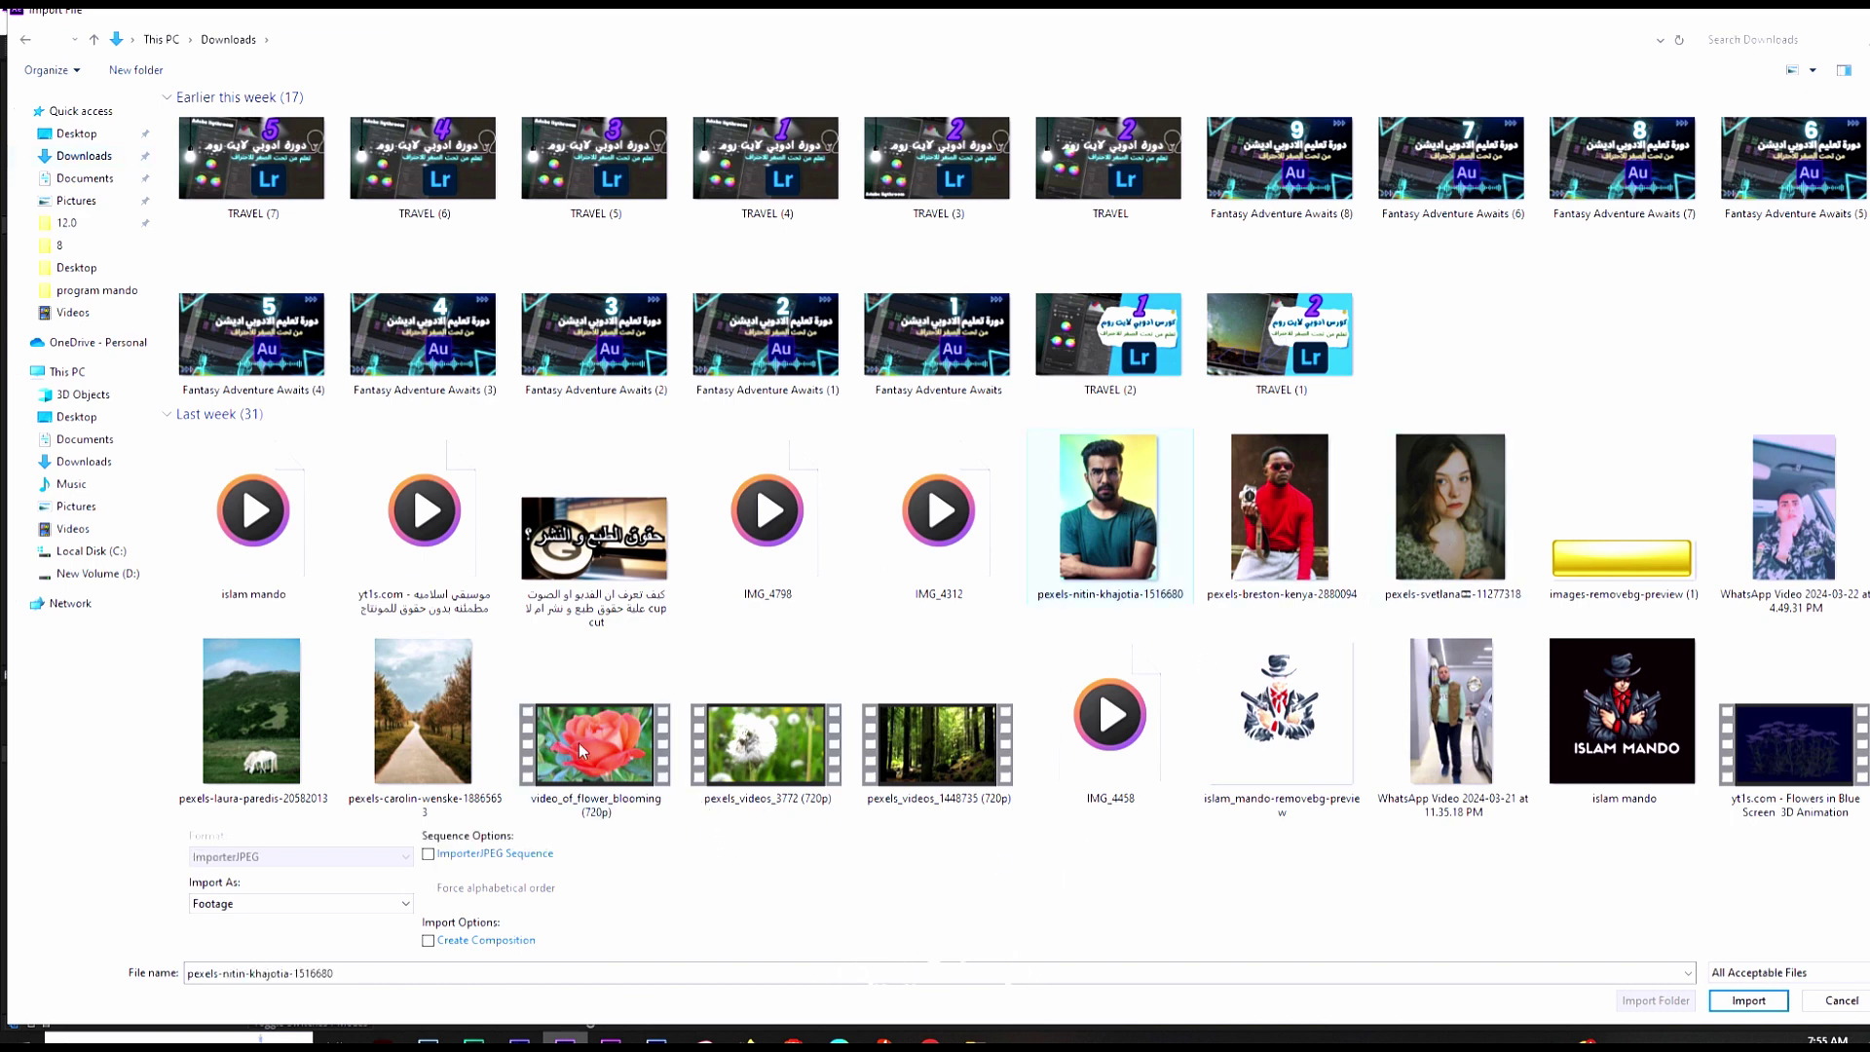
left_click(600, 732, "ctrl")
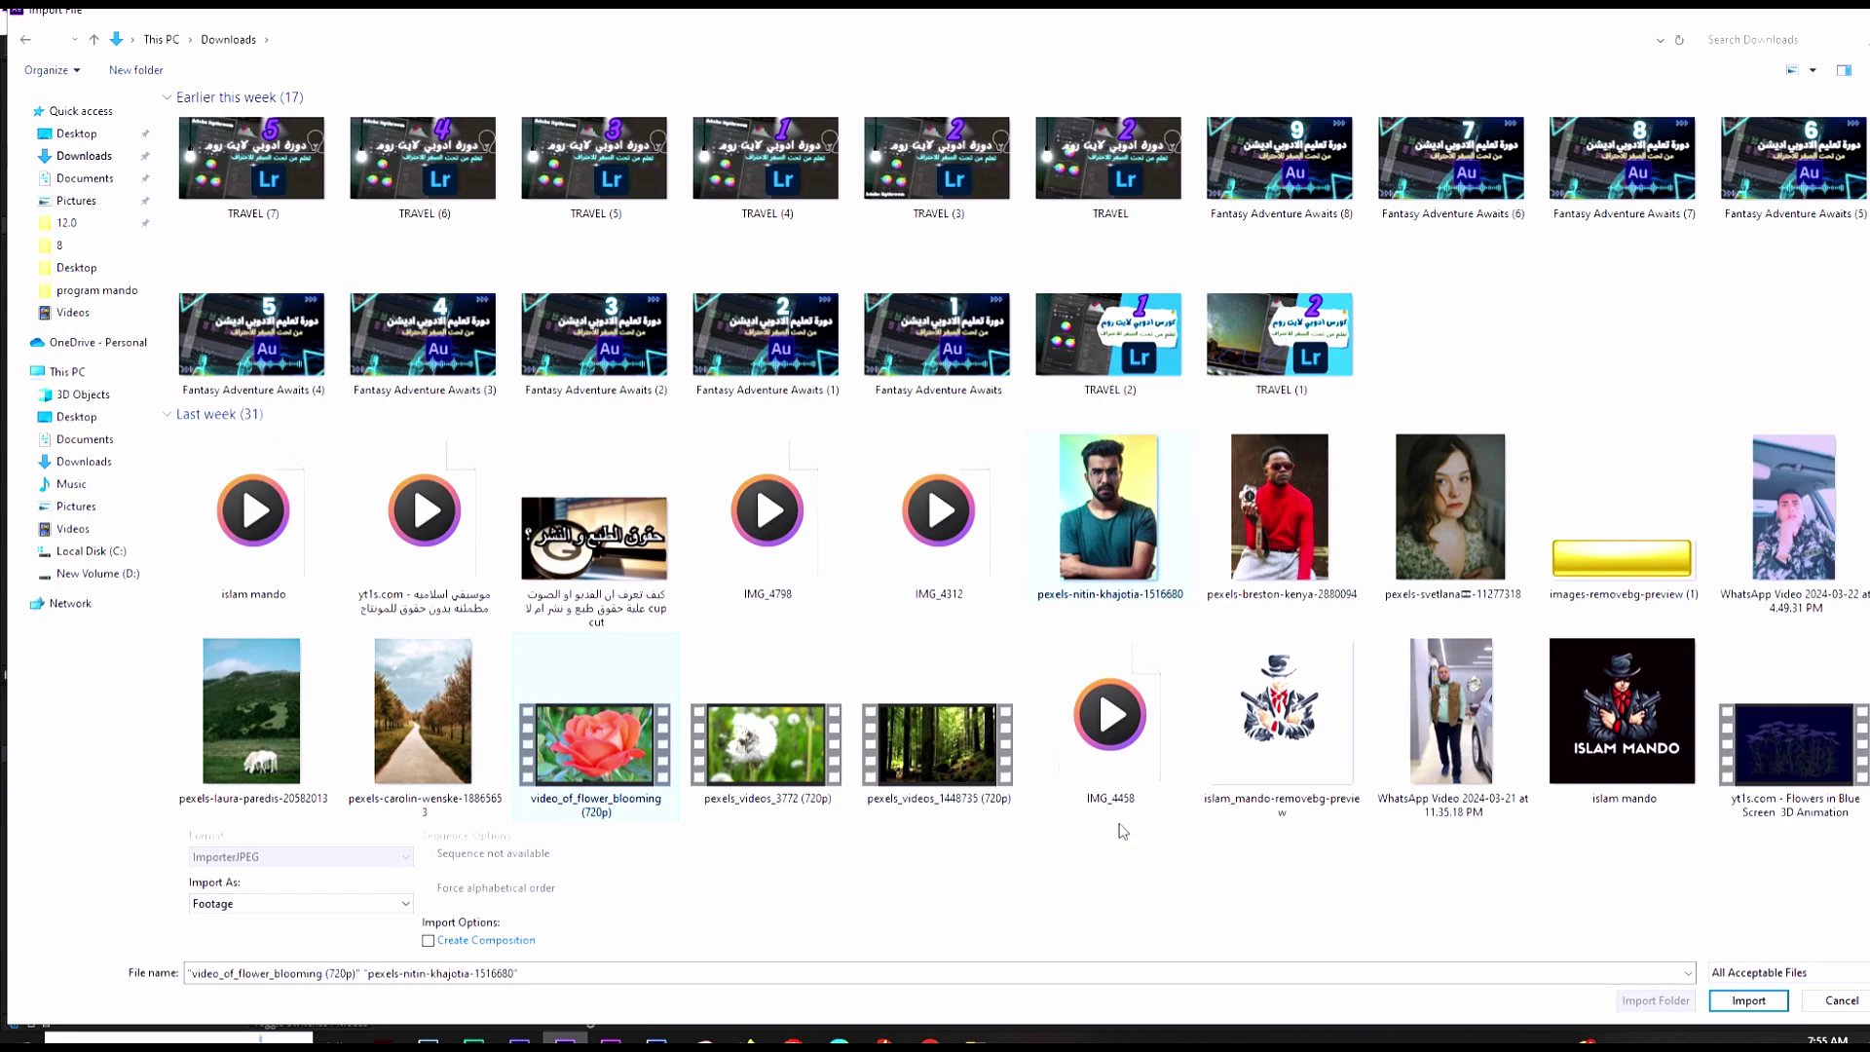
scroll(1110, 835, "up", 1)
scroll(876, 760, "down", 5)
scroll(900, 776, "down", 5)
scroll(900, 776, "up", 5)
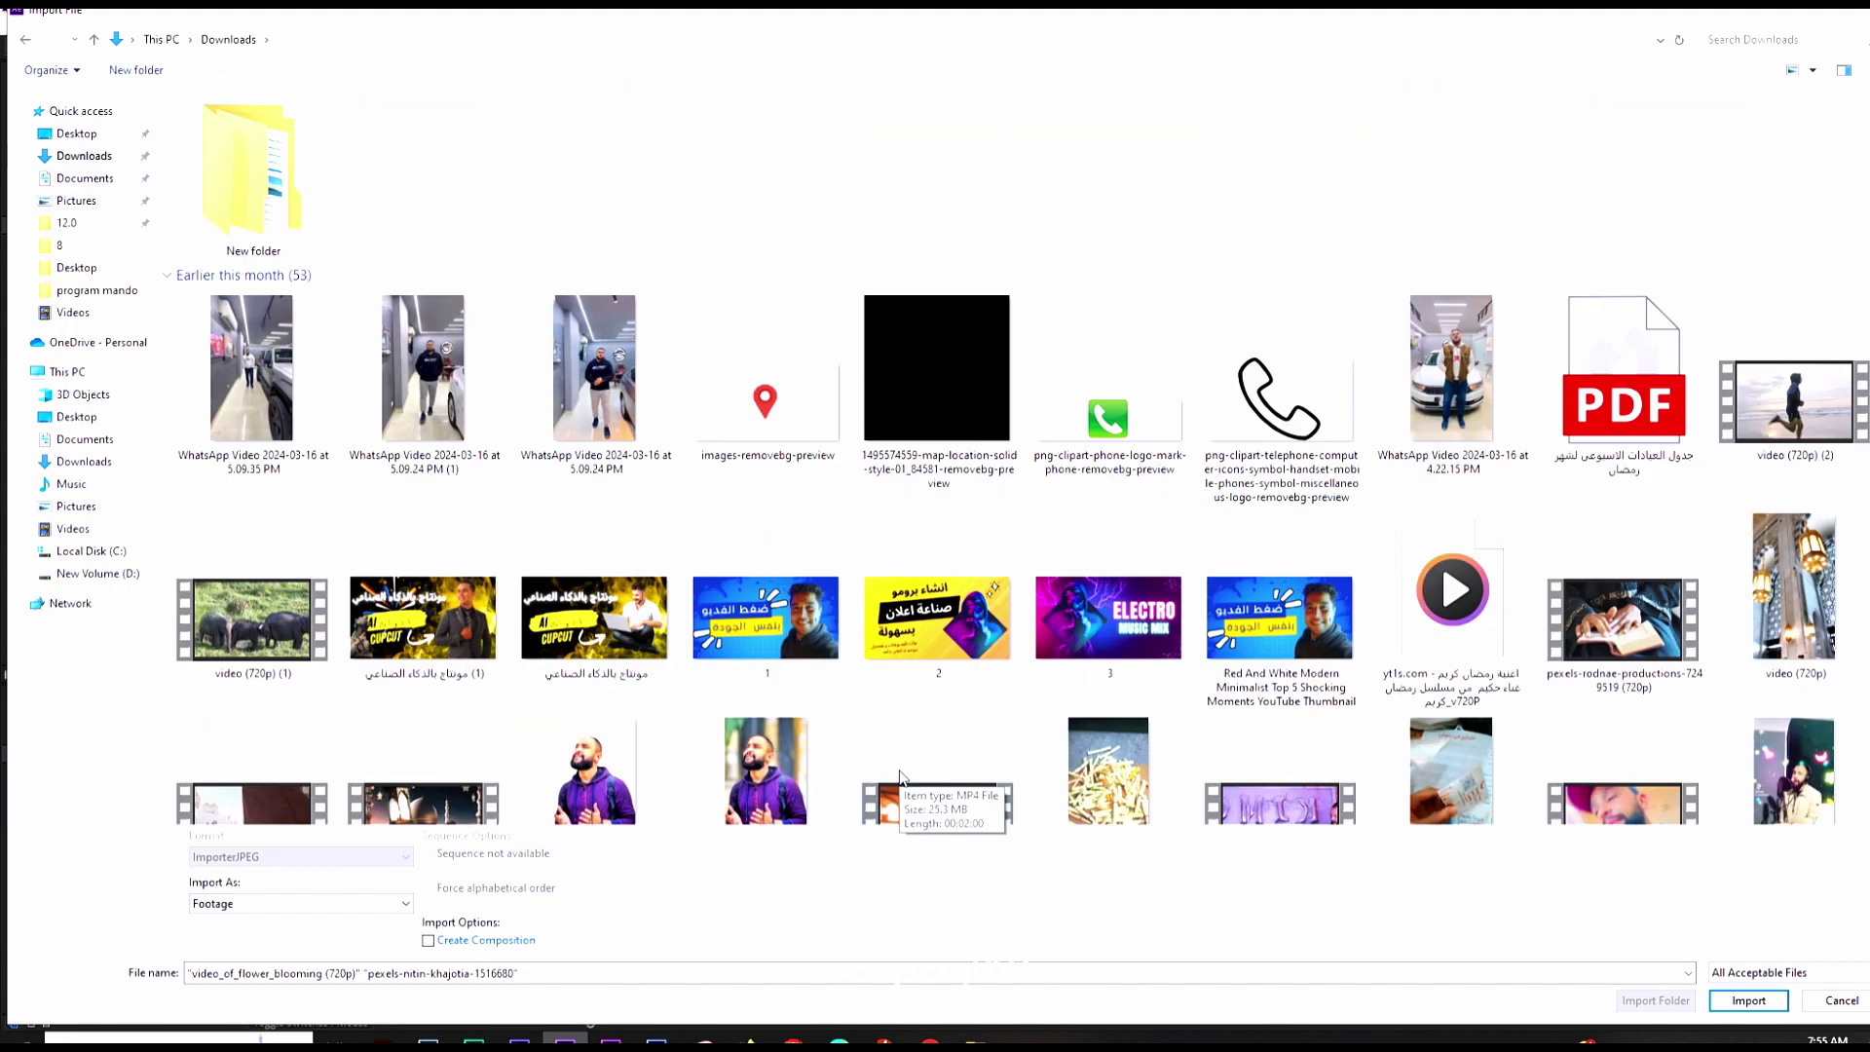
scroll(915, 772, "down", 5)
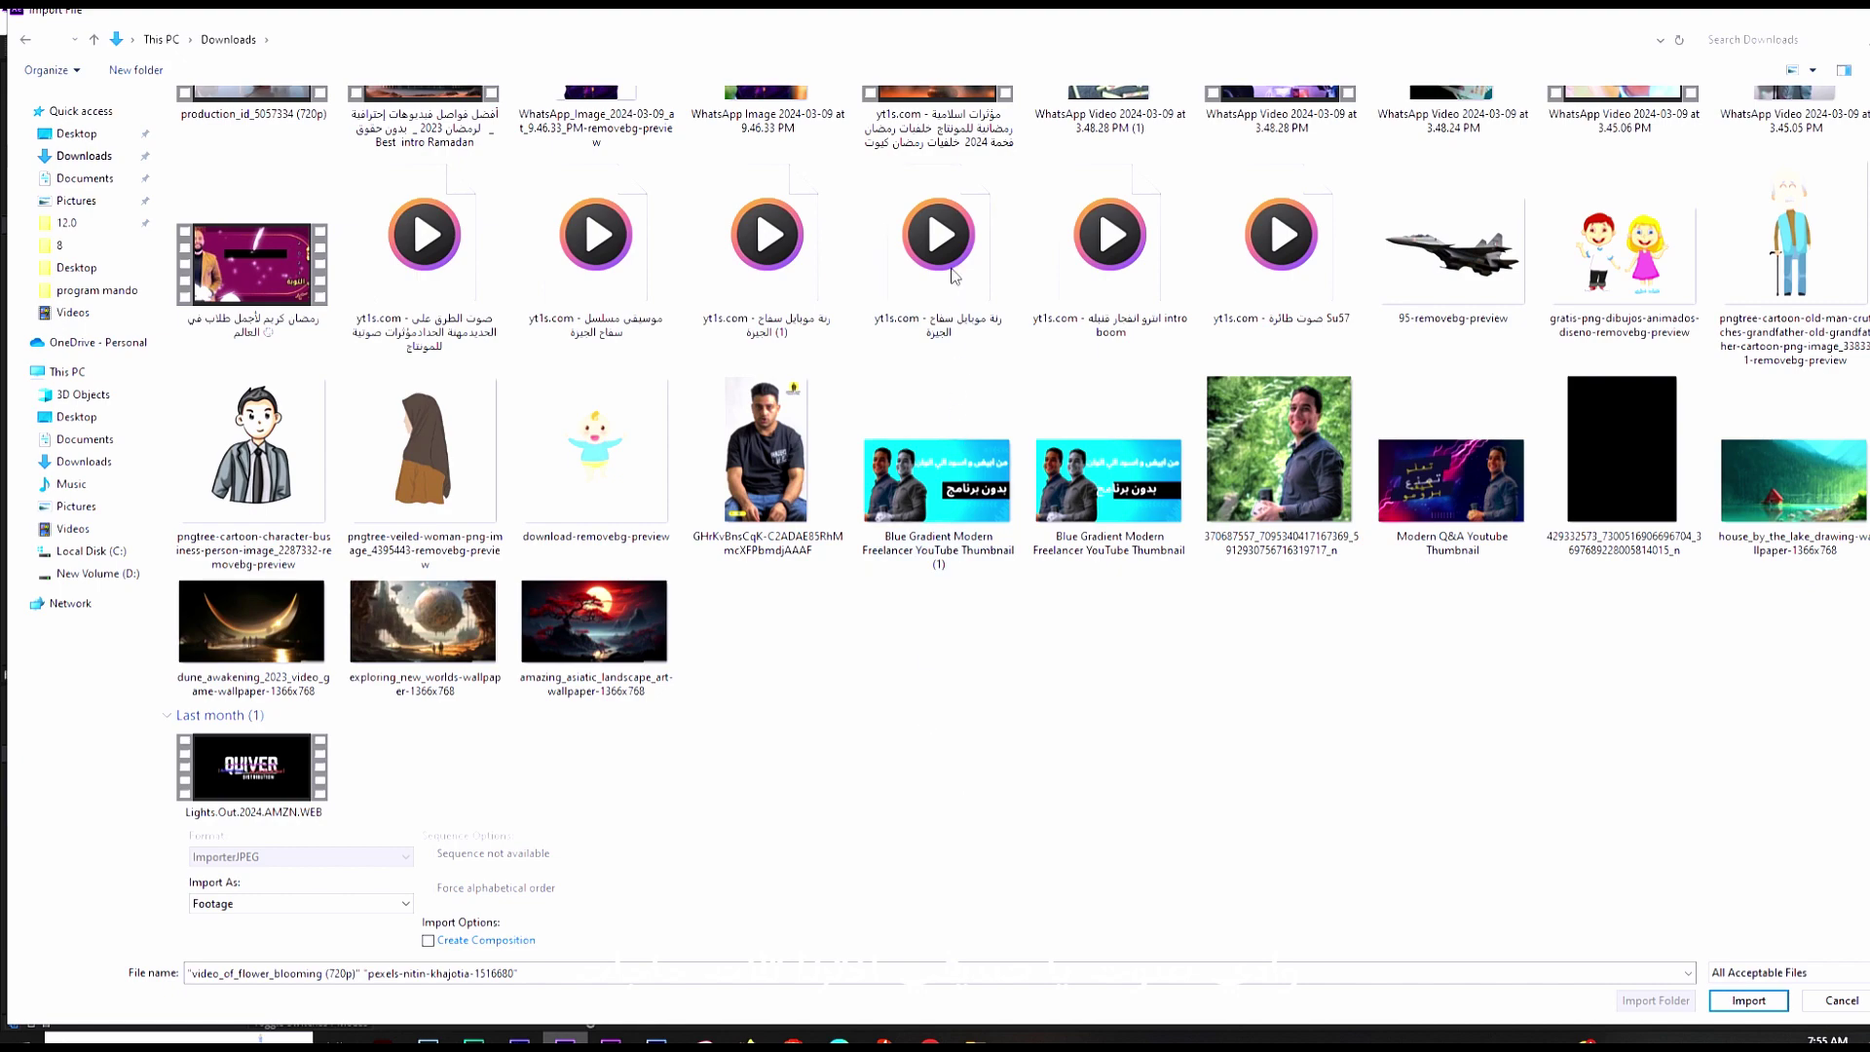
left_click(444, 277, "ctrl")
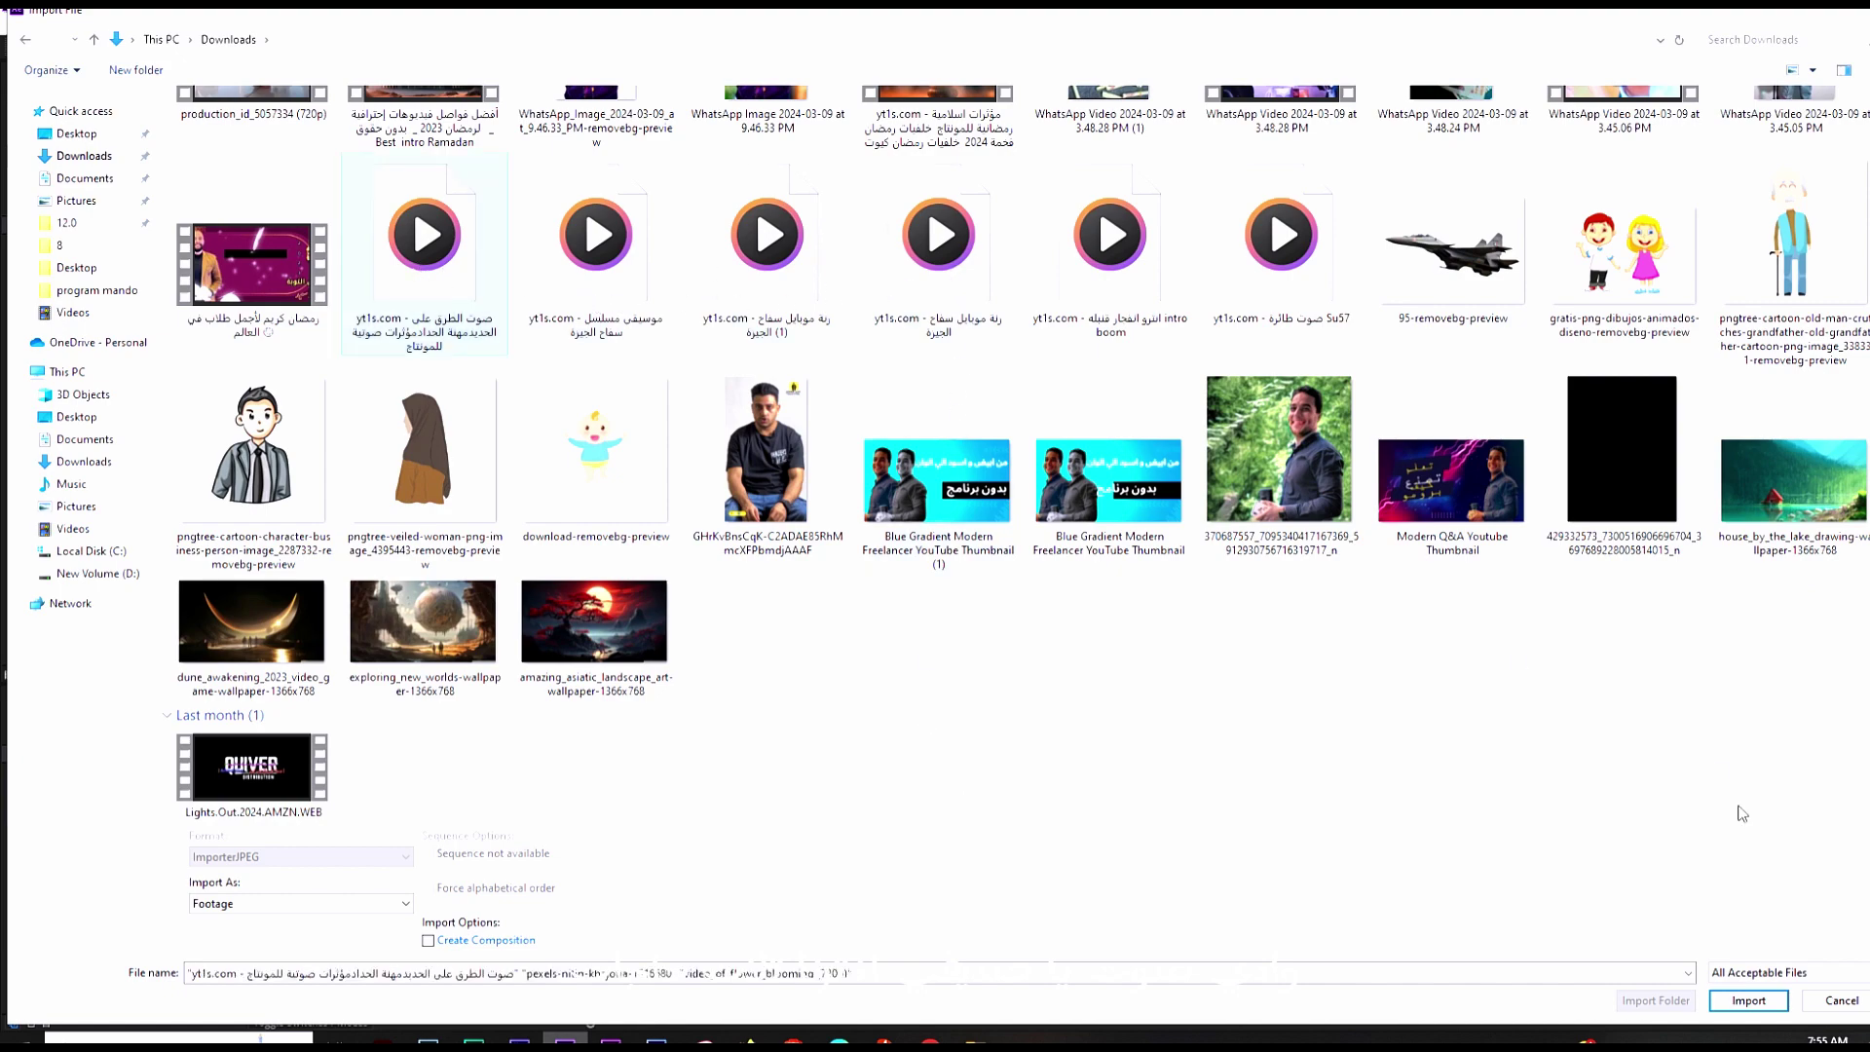
scroll(1461, 718, "up", 10)
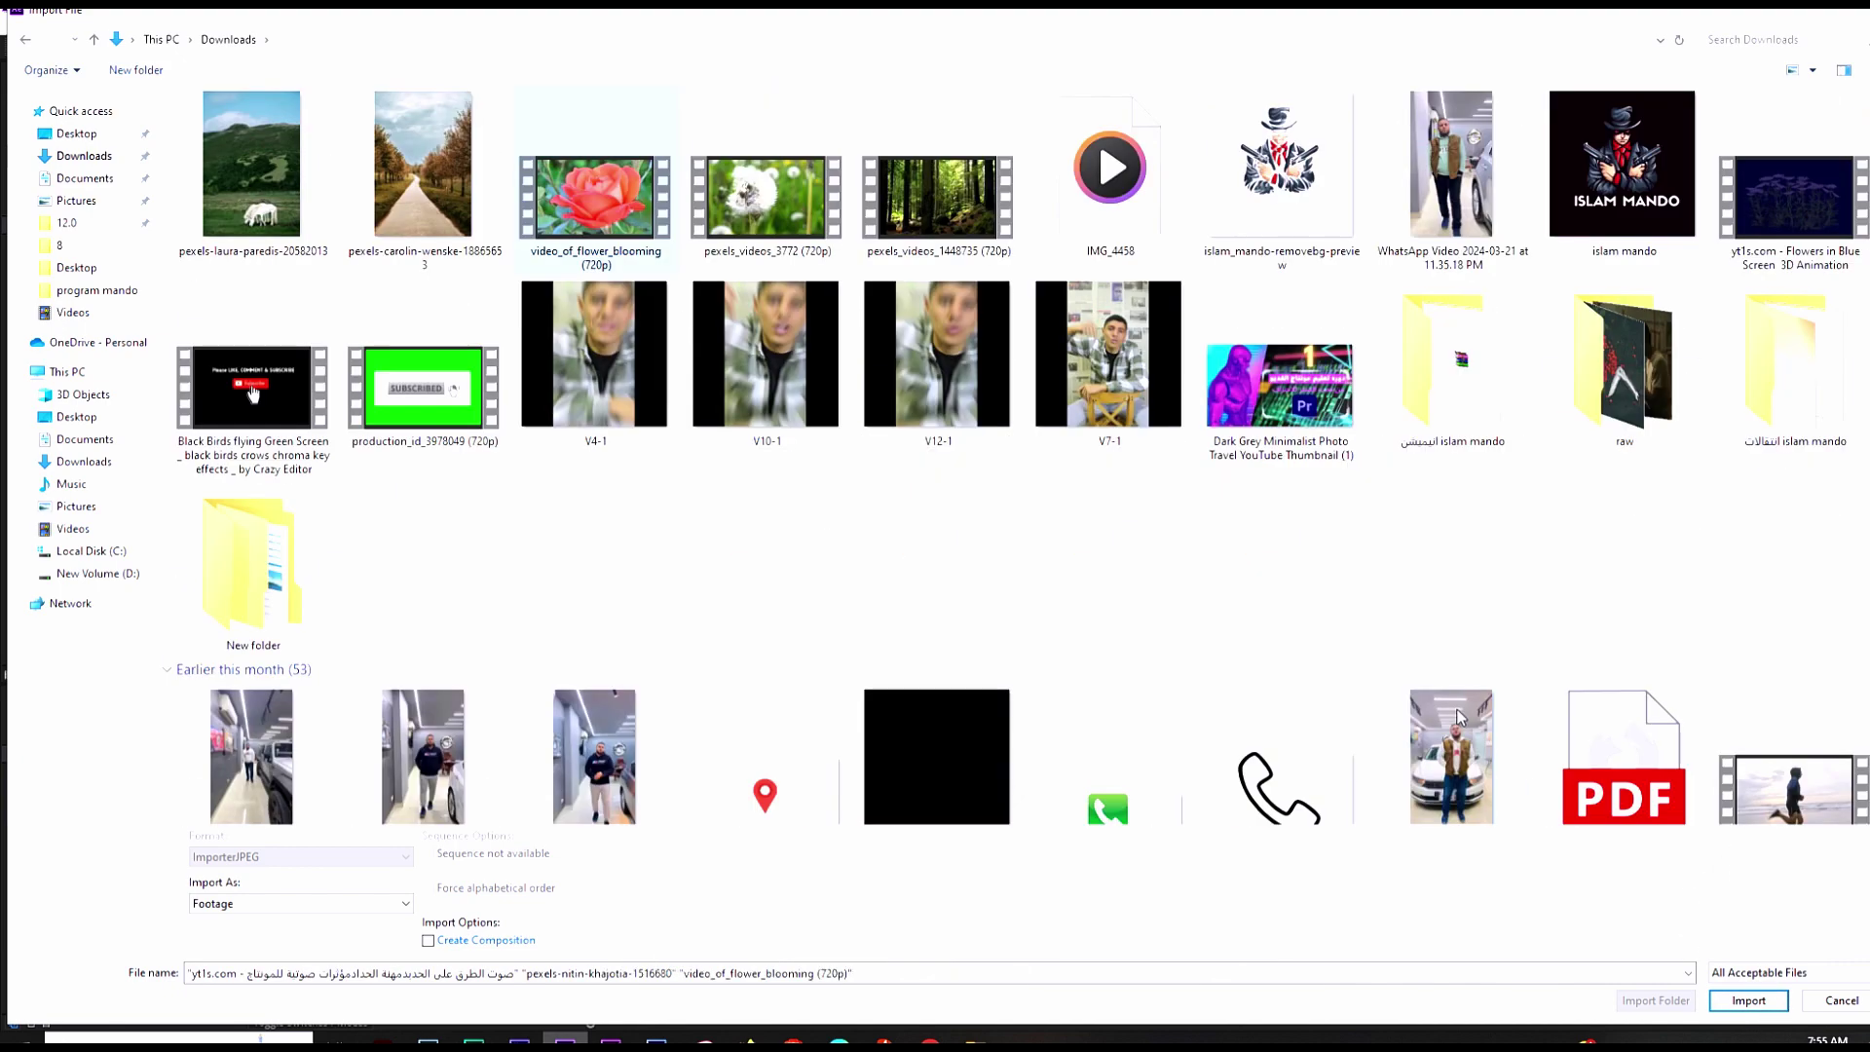
scroll(1461, 718, "down", 10)
left_click(1748, 1002)
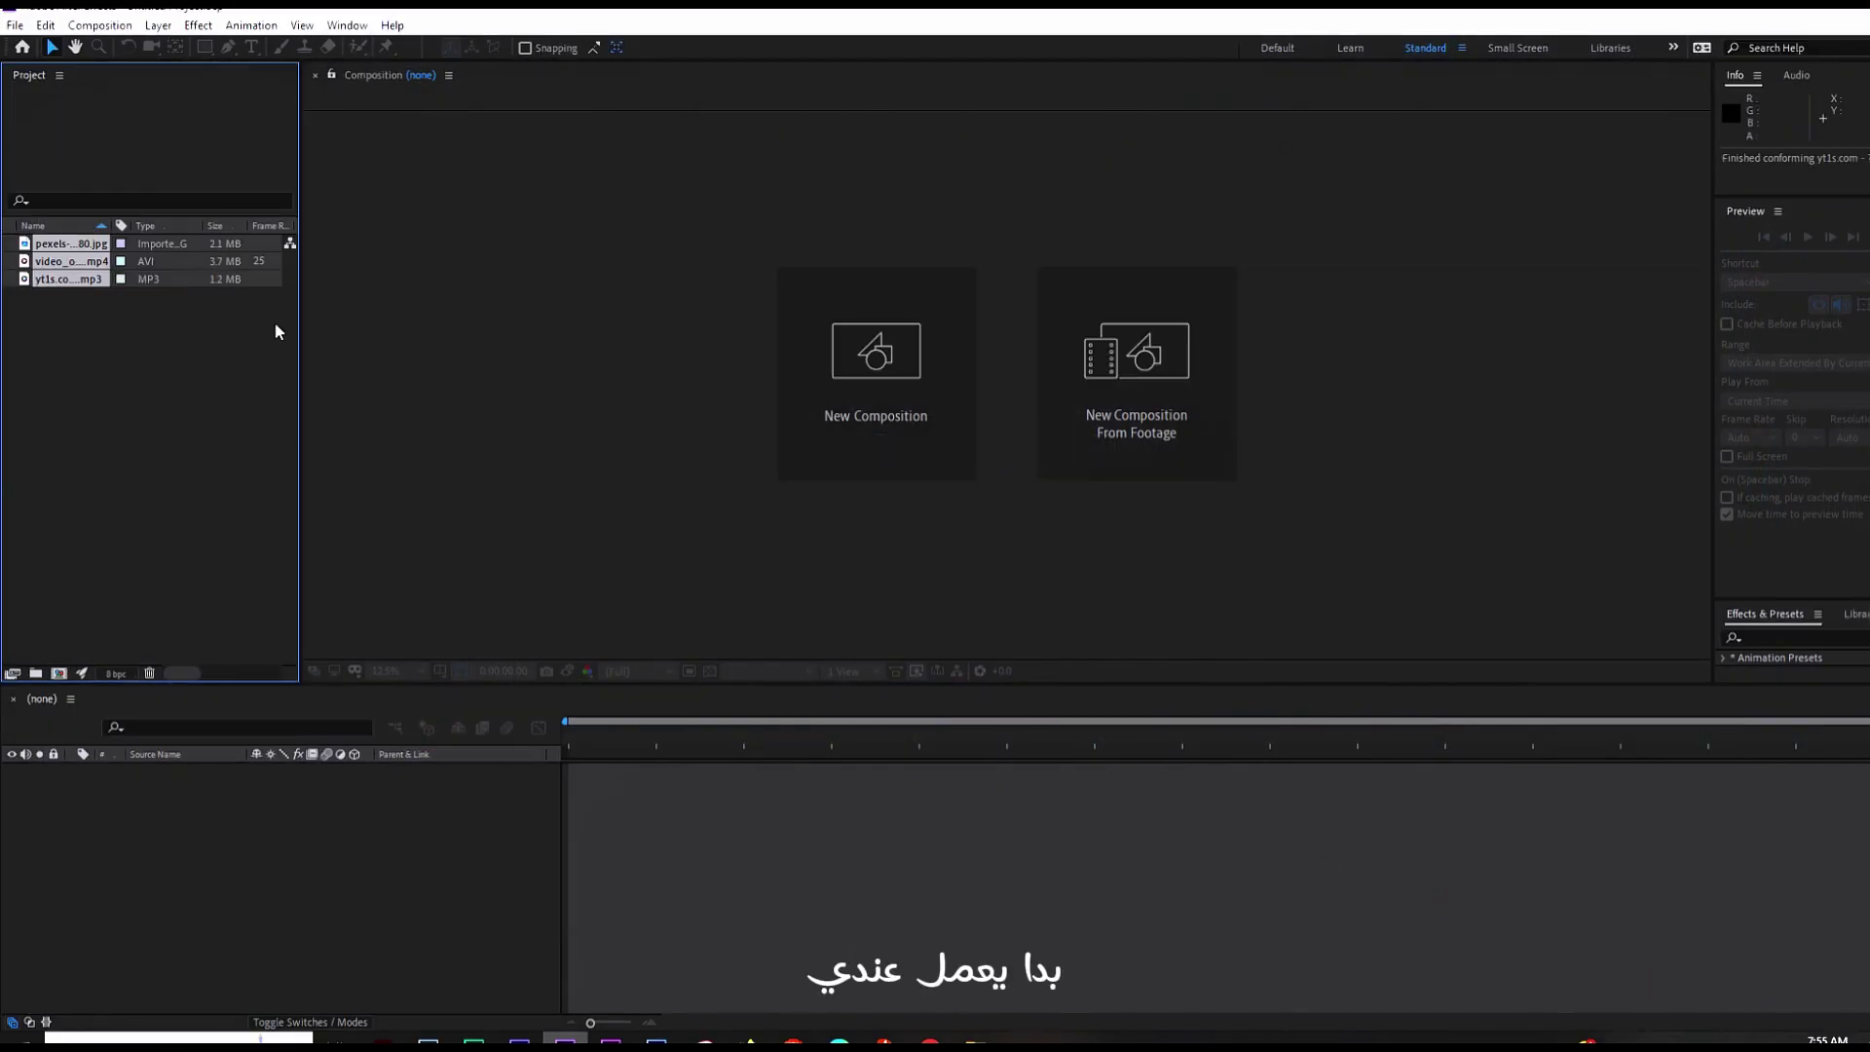
left_click(187, 335)
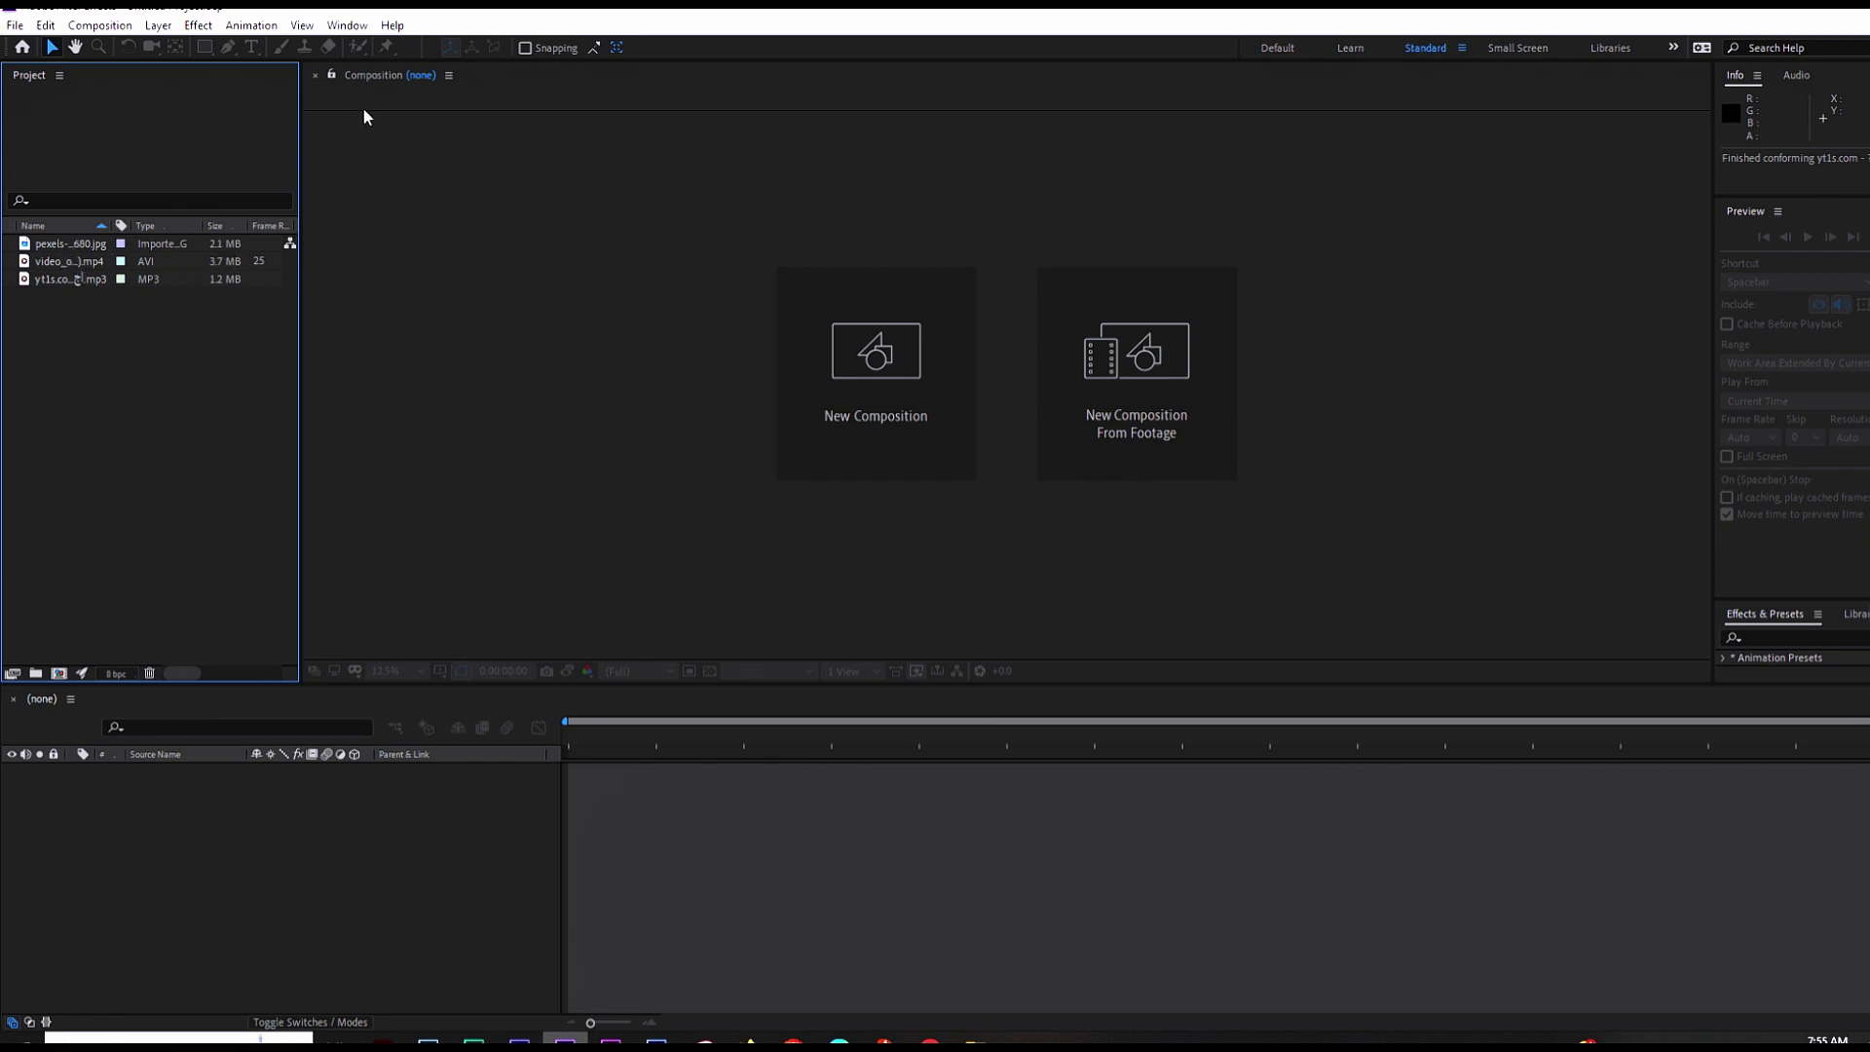
left_click(164, 259)
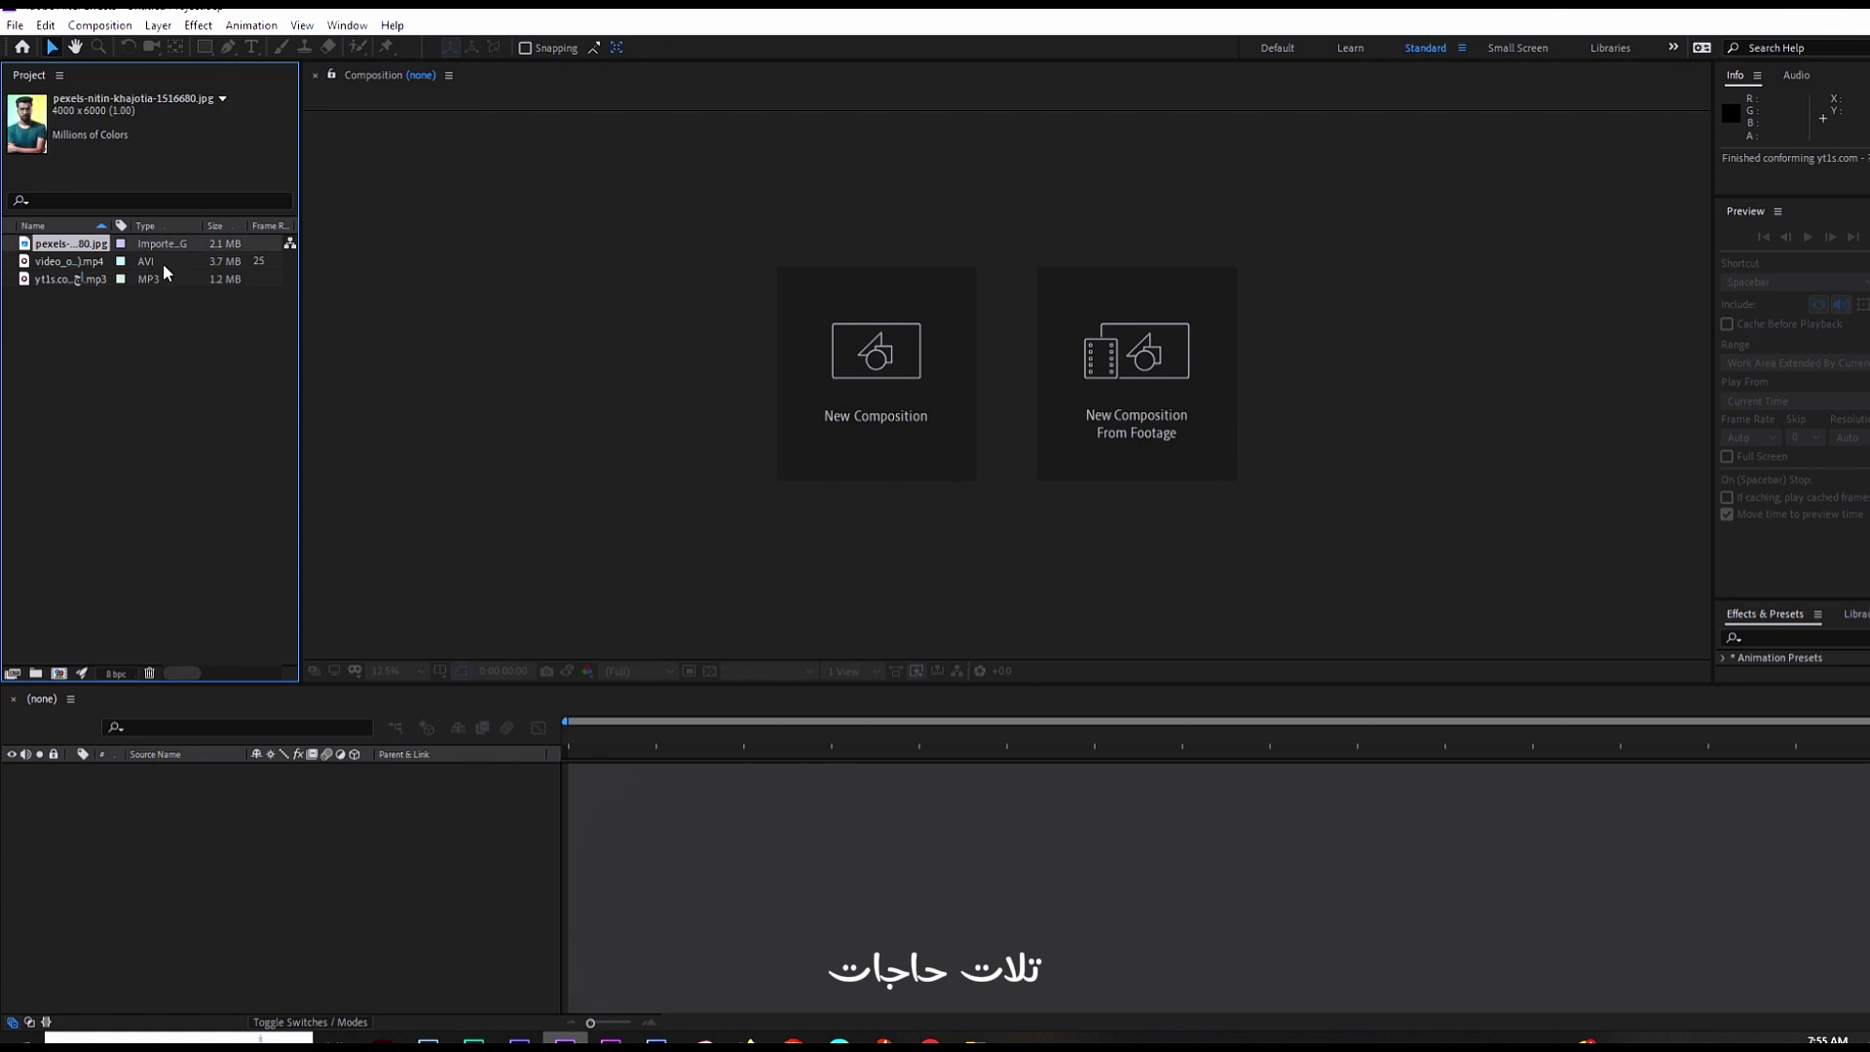
left_click(167, 279)
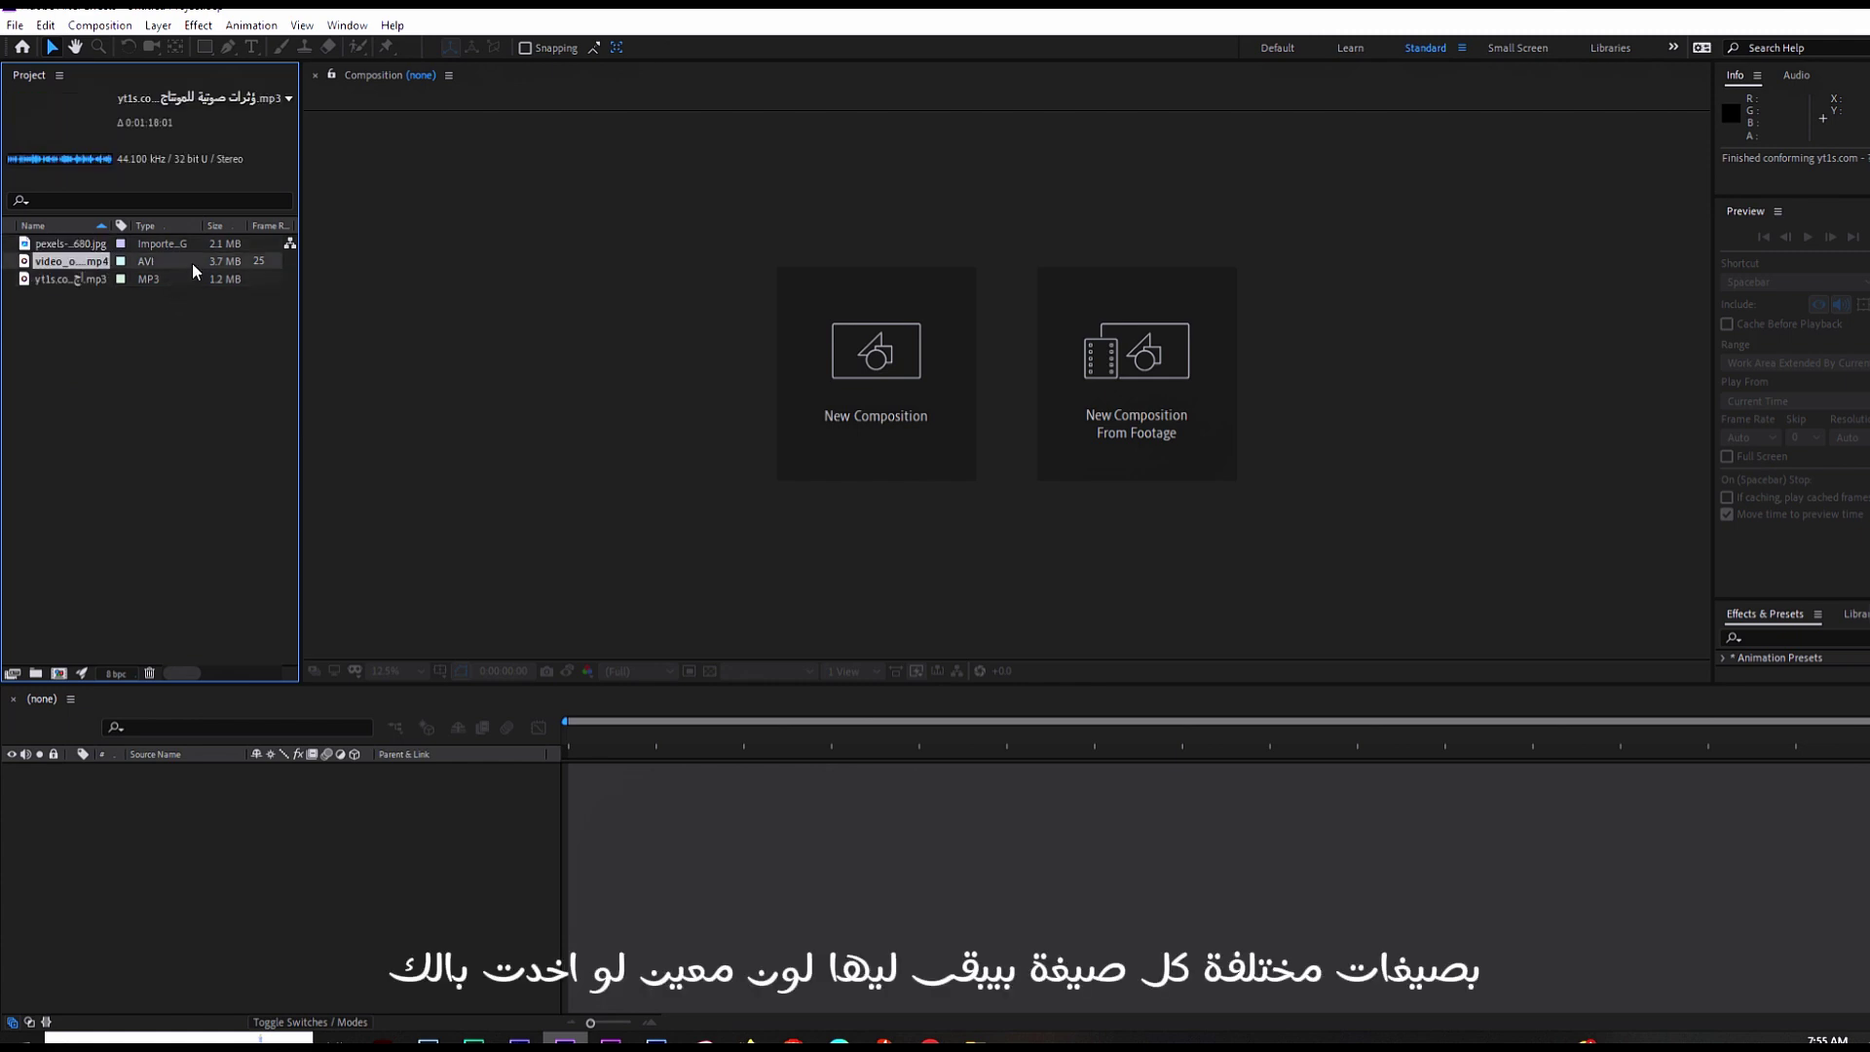
left_click(197, 246)
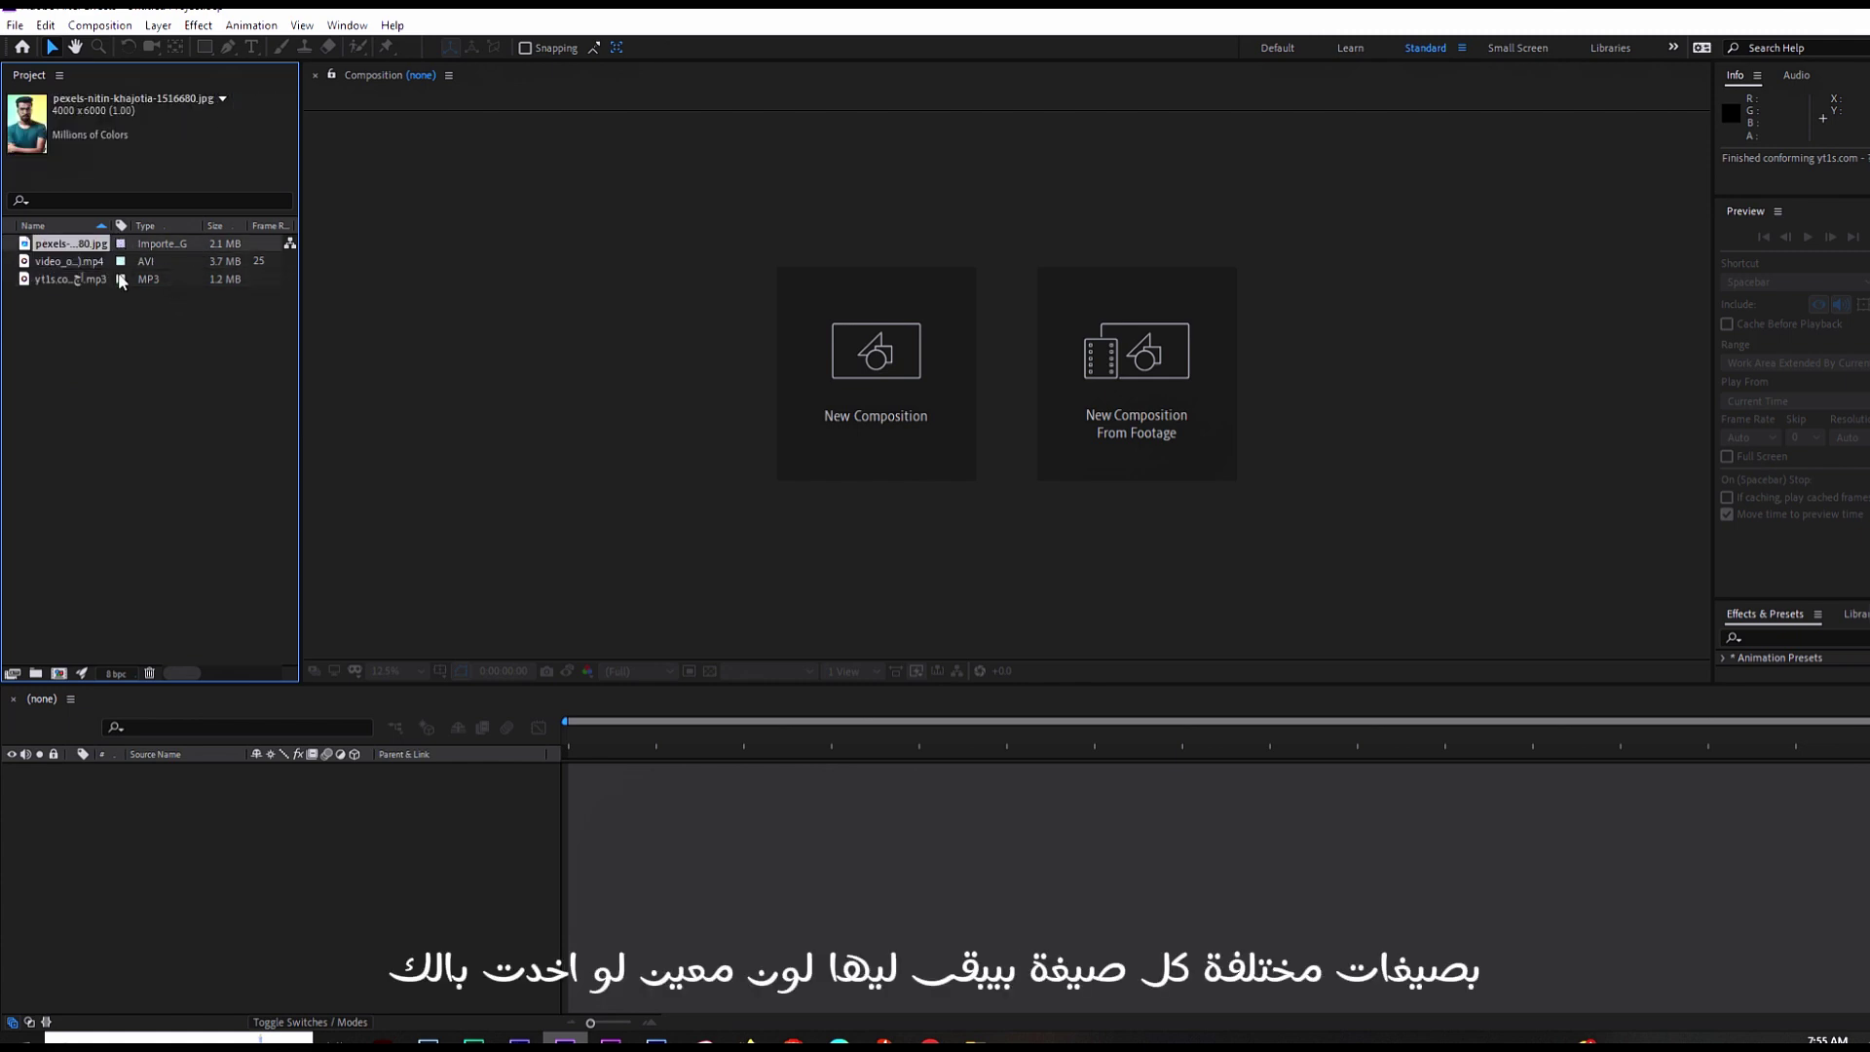
left_click(99, 334)
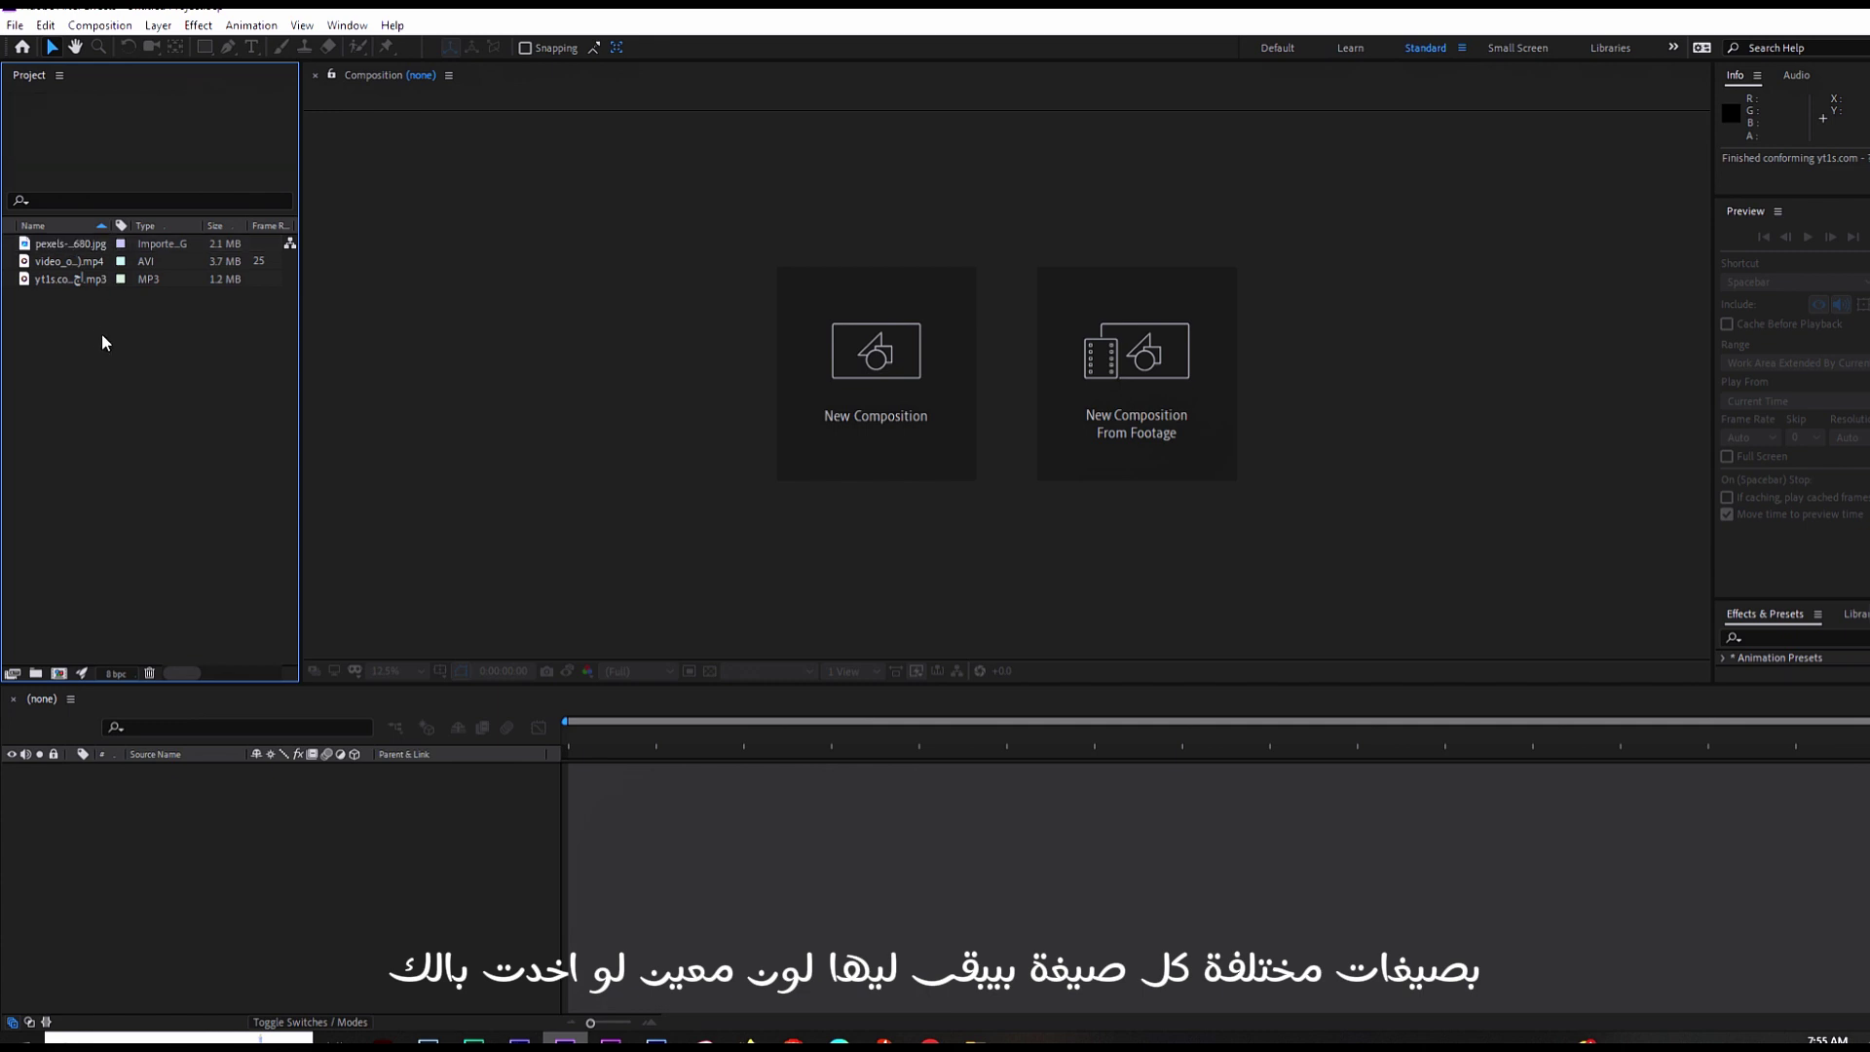
left_click(56, 245)
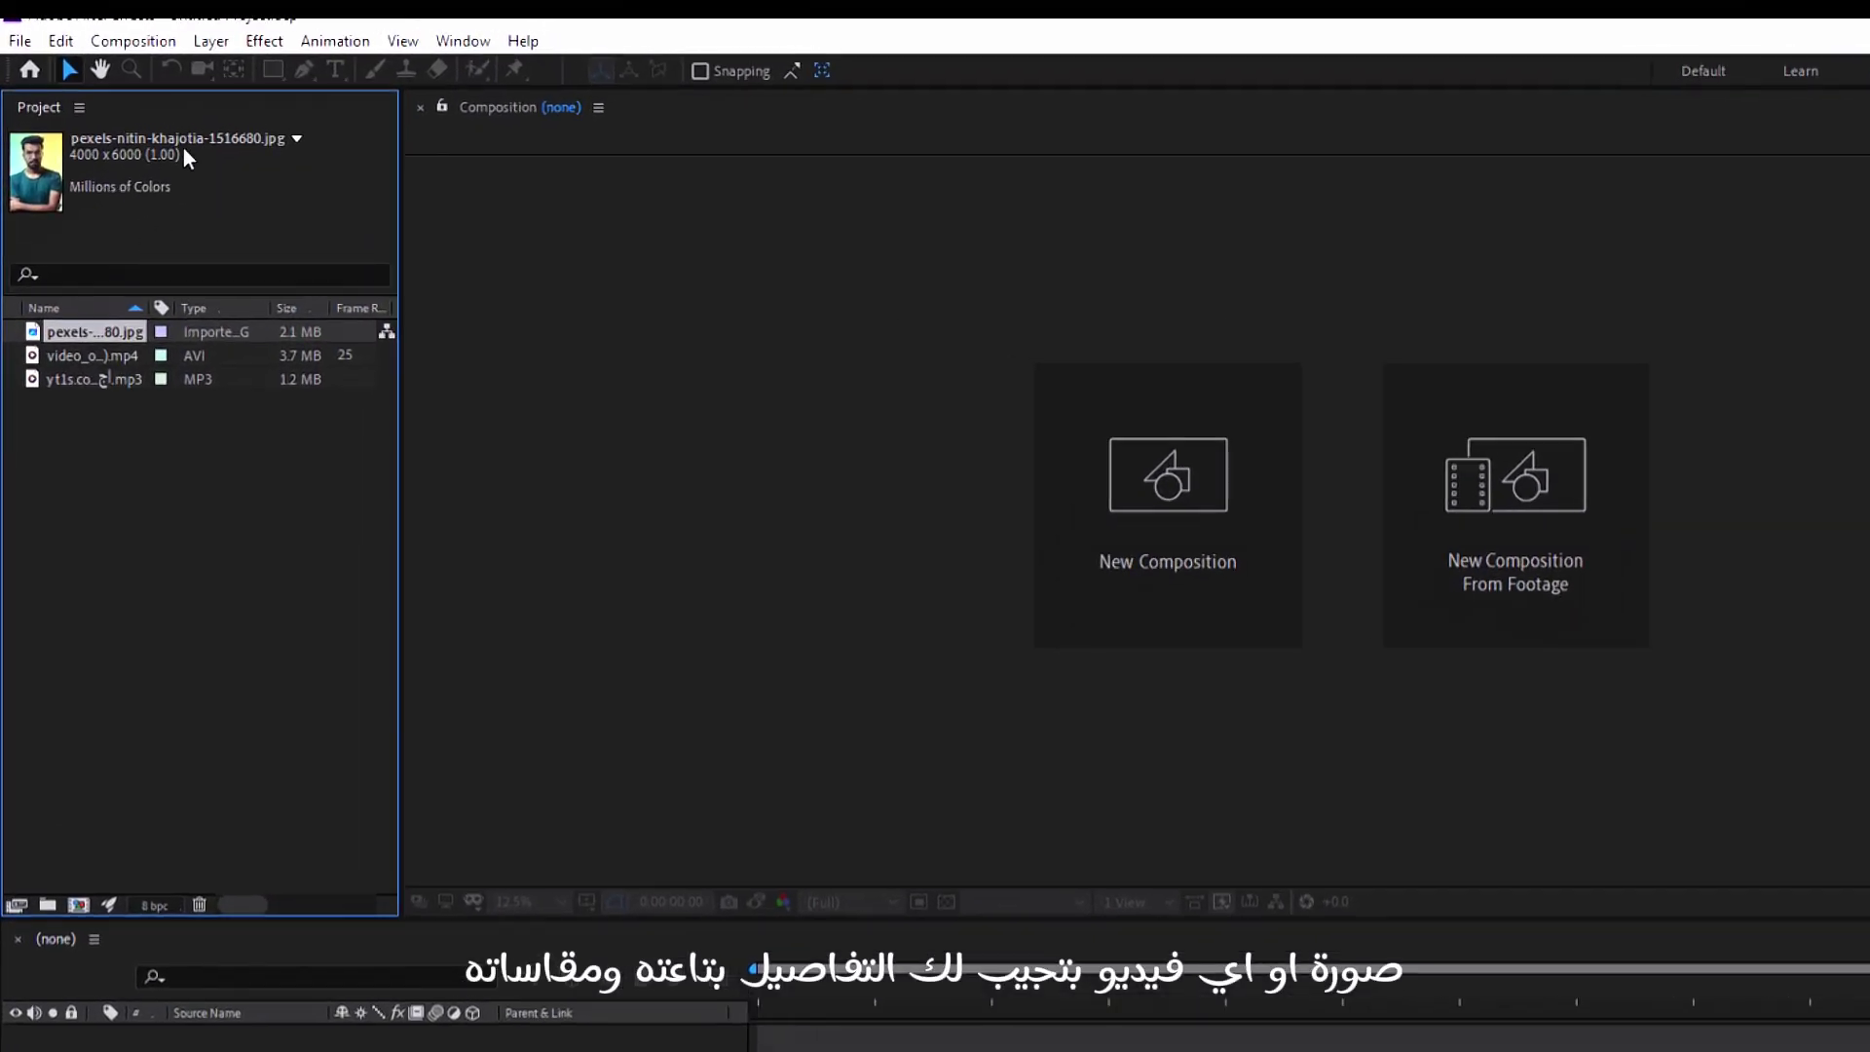
left_click(95, 354)
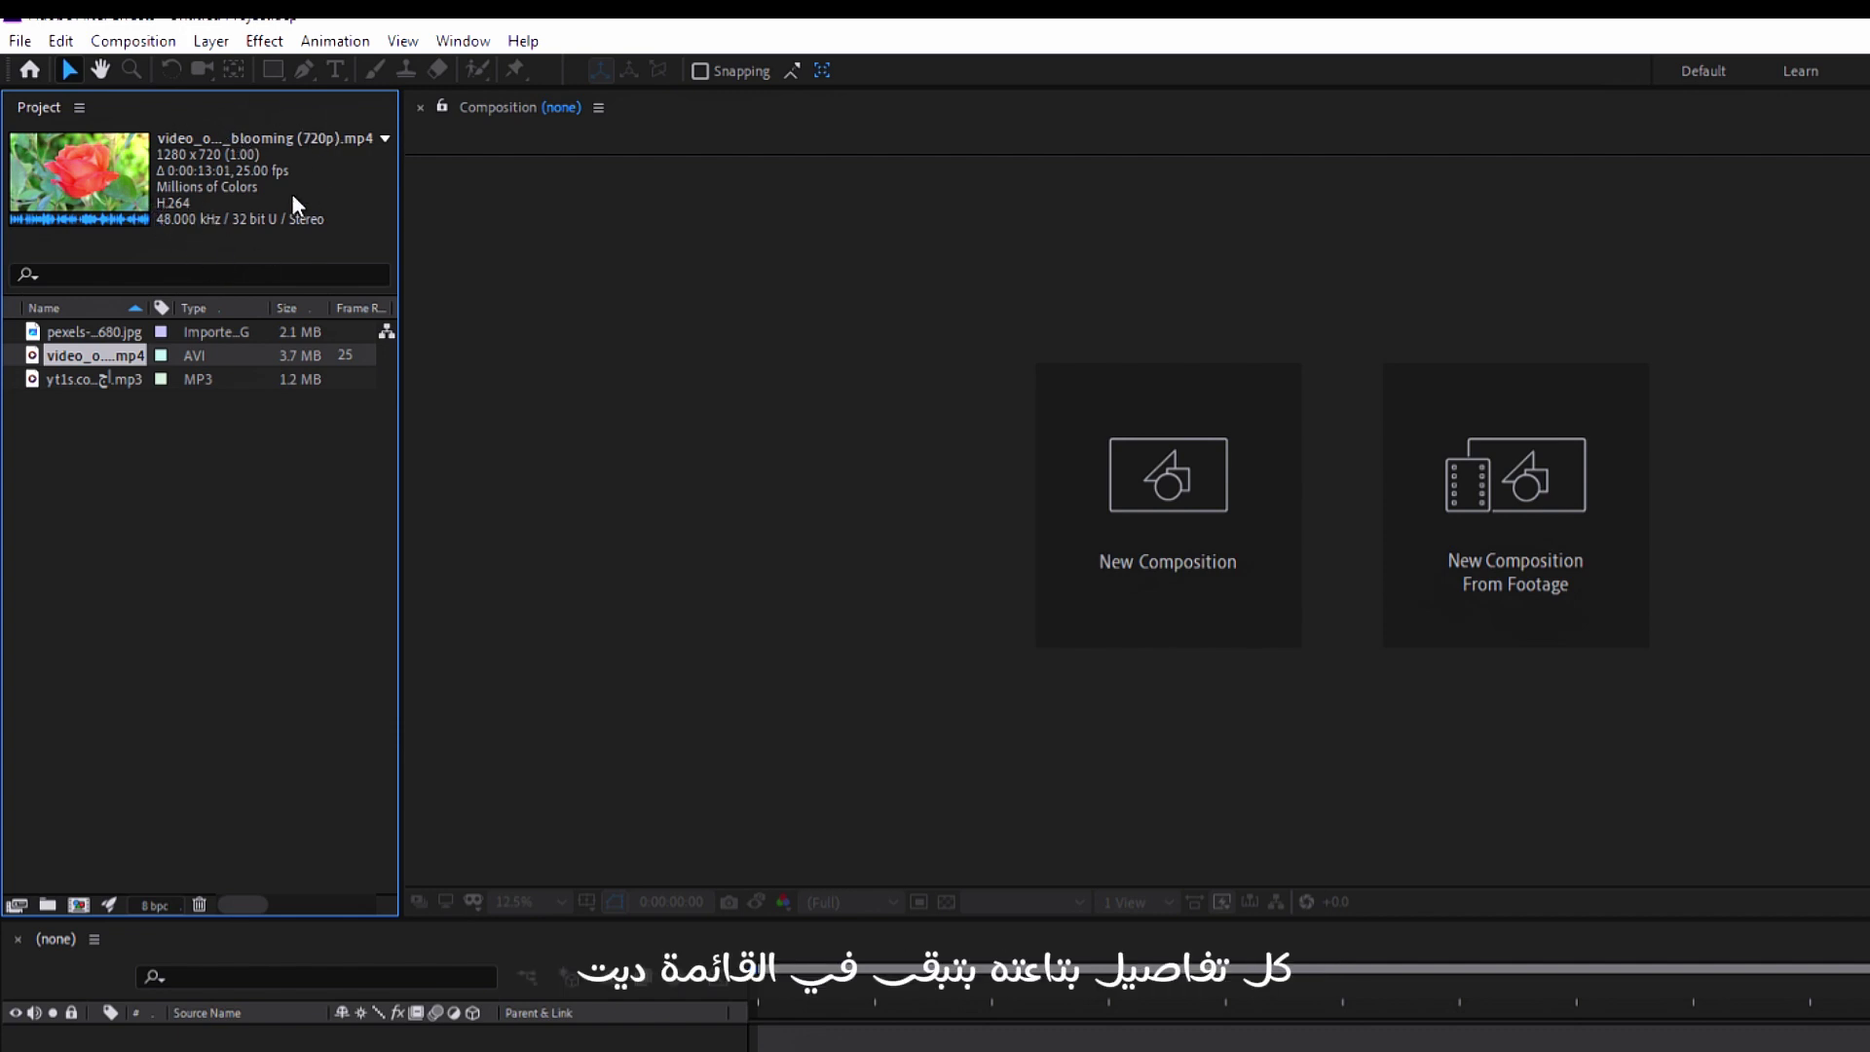
left_click(46, 435)
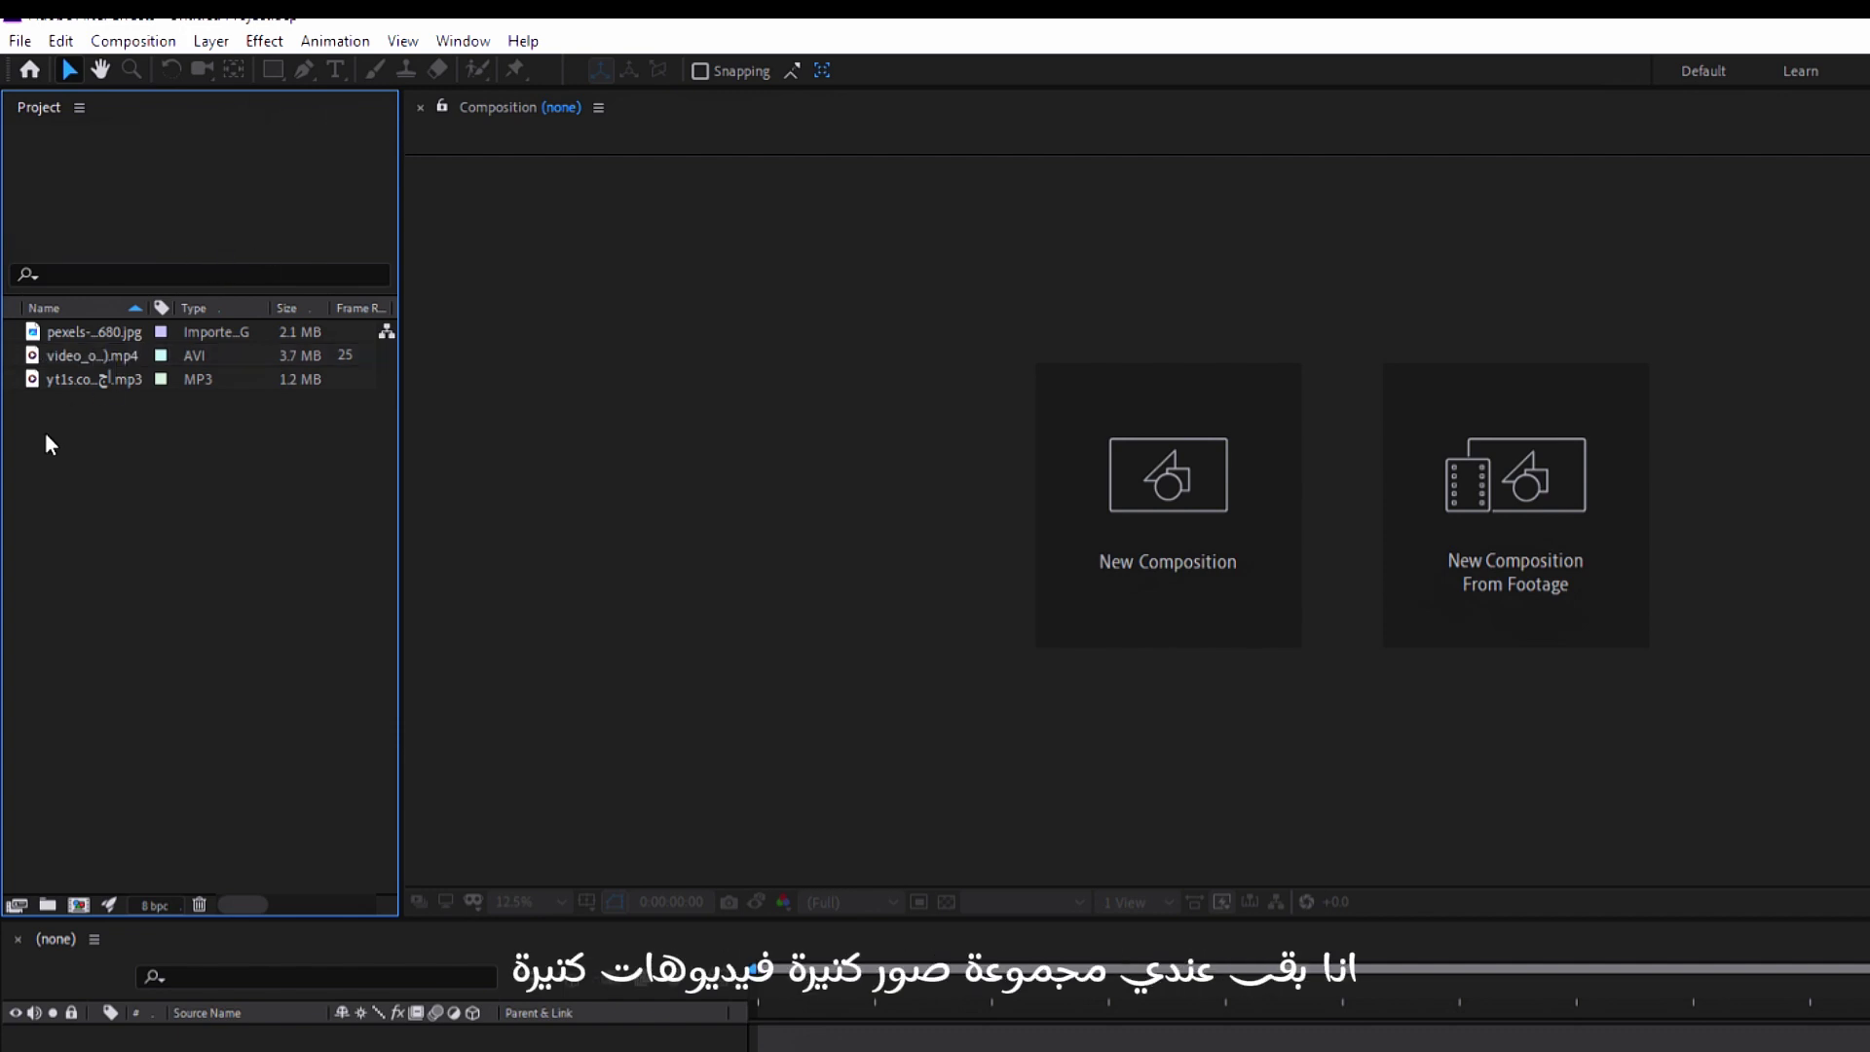
left_click(132, 352)
left_click(109, 446)
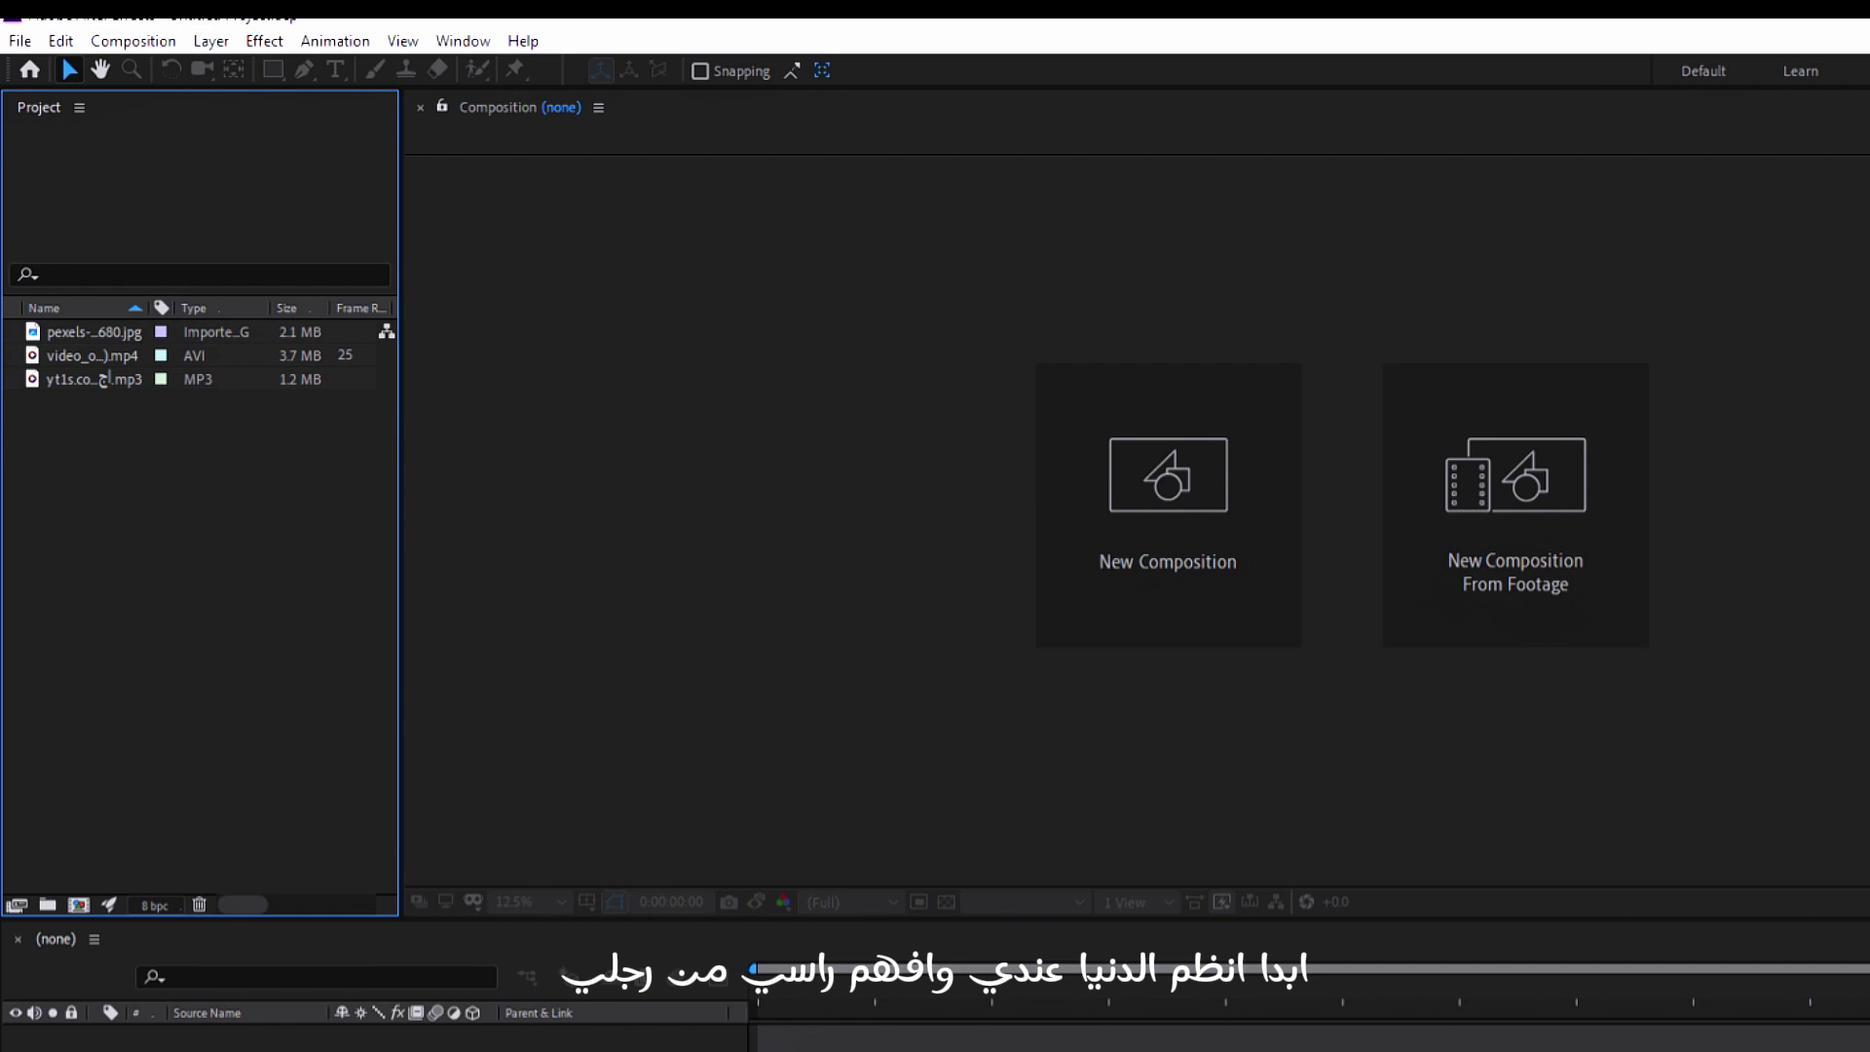
Step: Add one new folder plus a second named صوت, then drag the yt1s MP3 into صوت
left_click(47, 906)
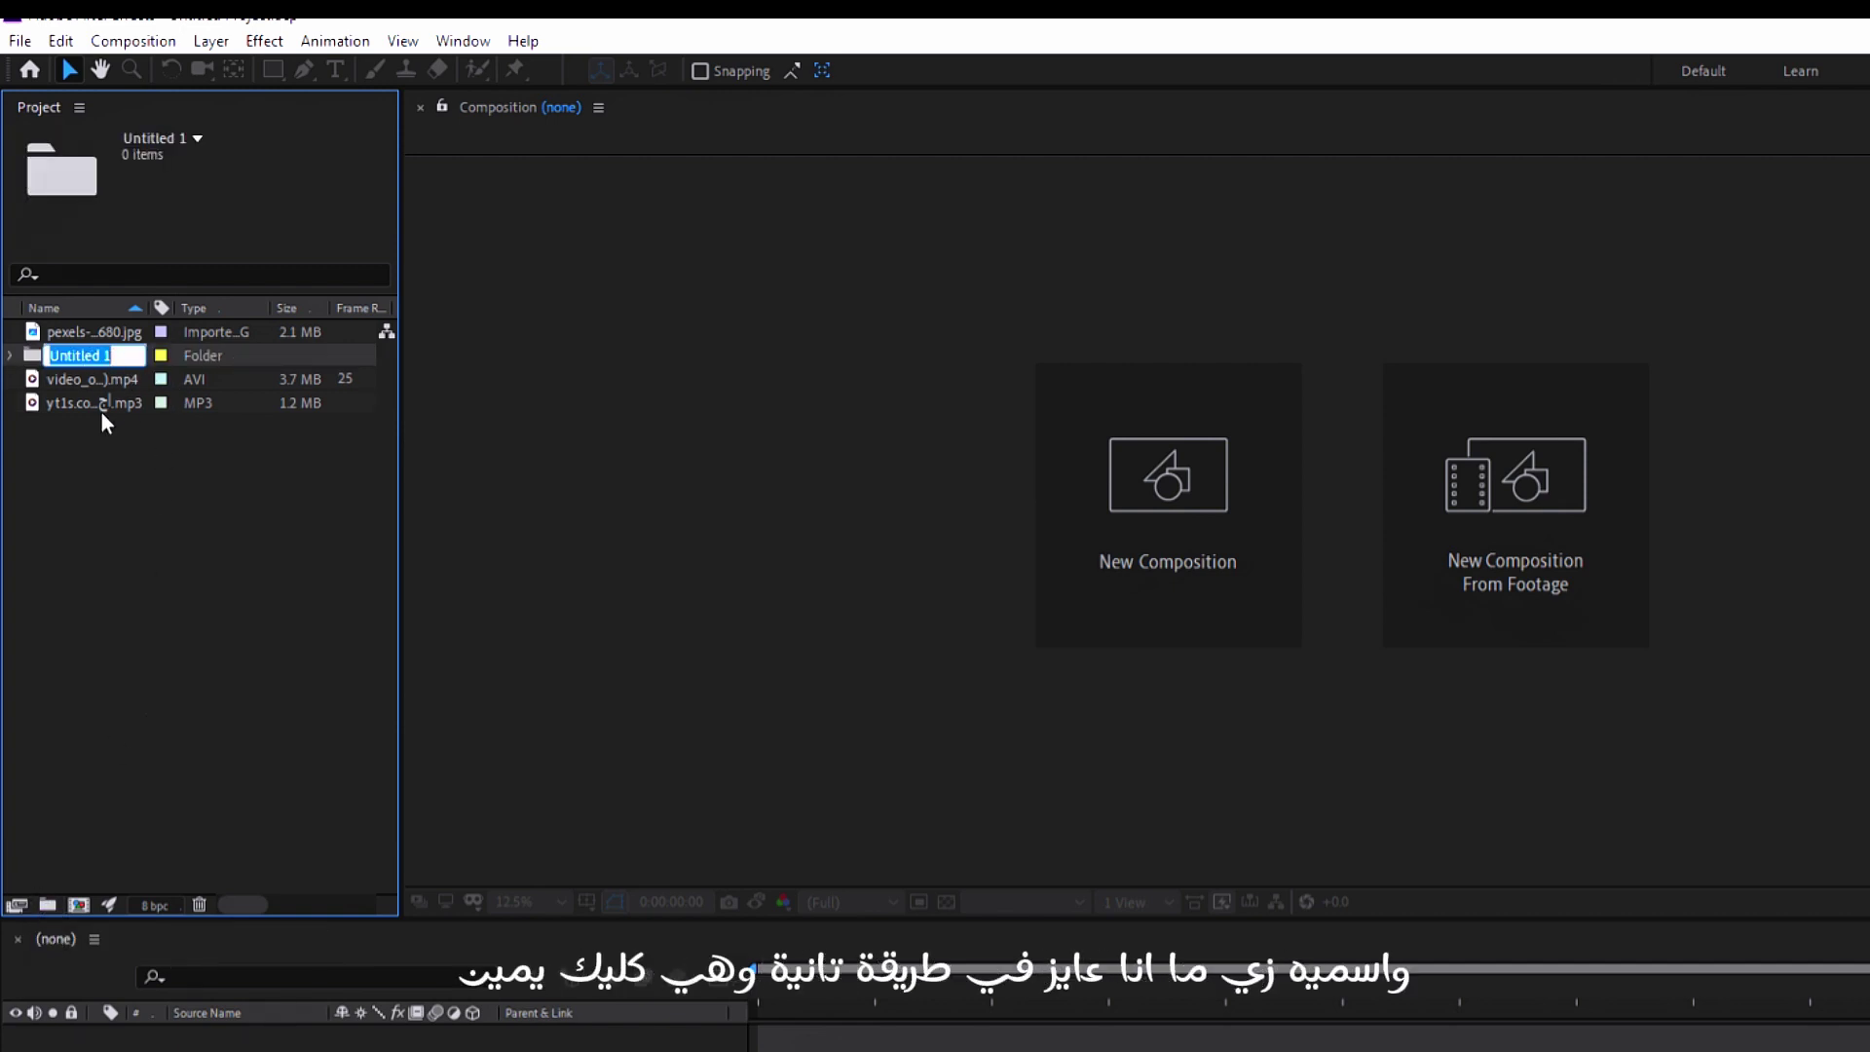
right_click(214, 522)
left_click(272, 557)
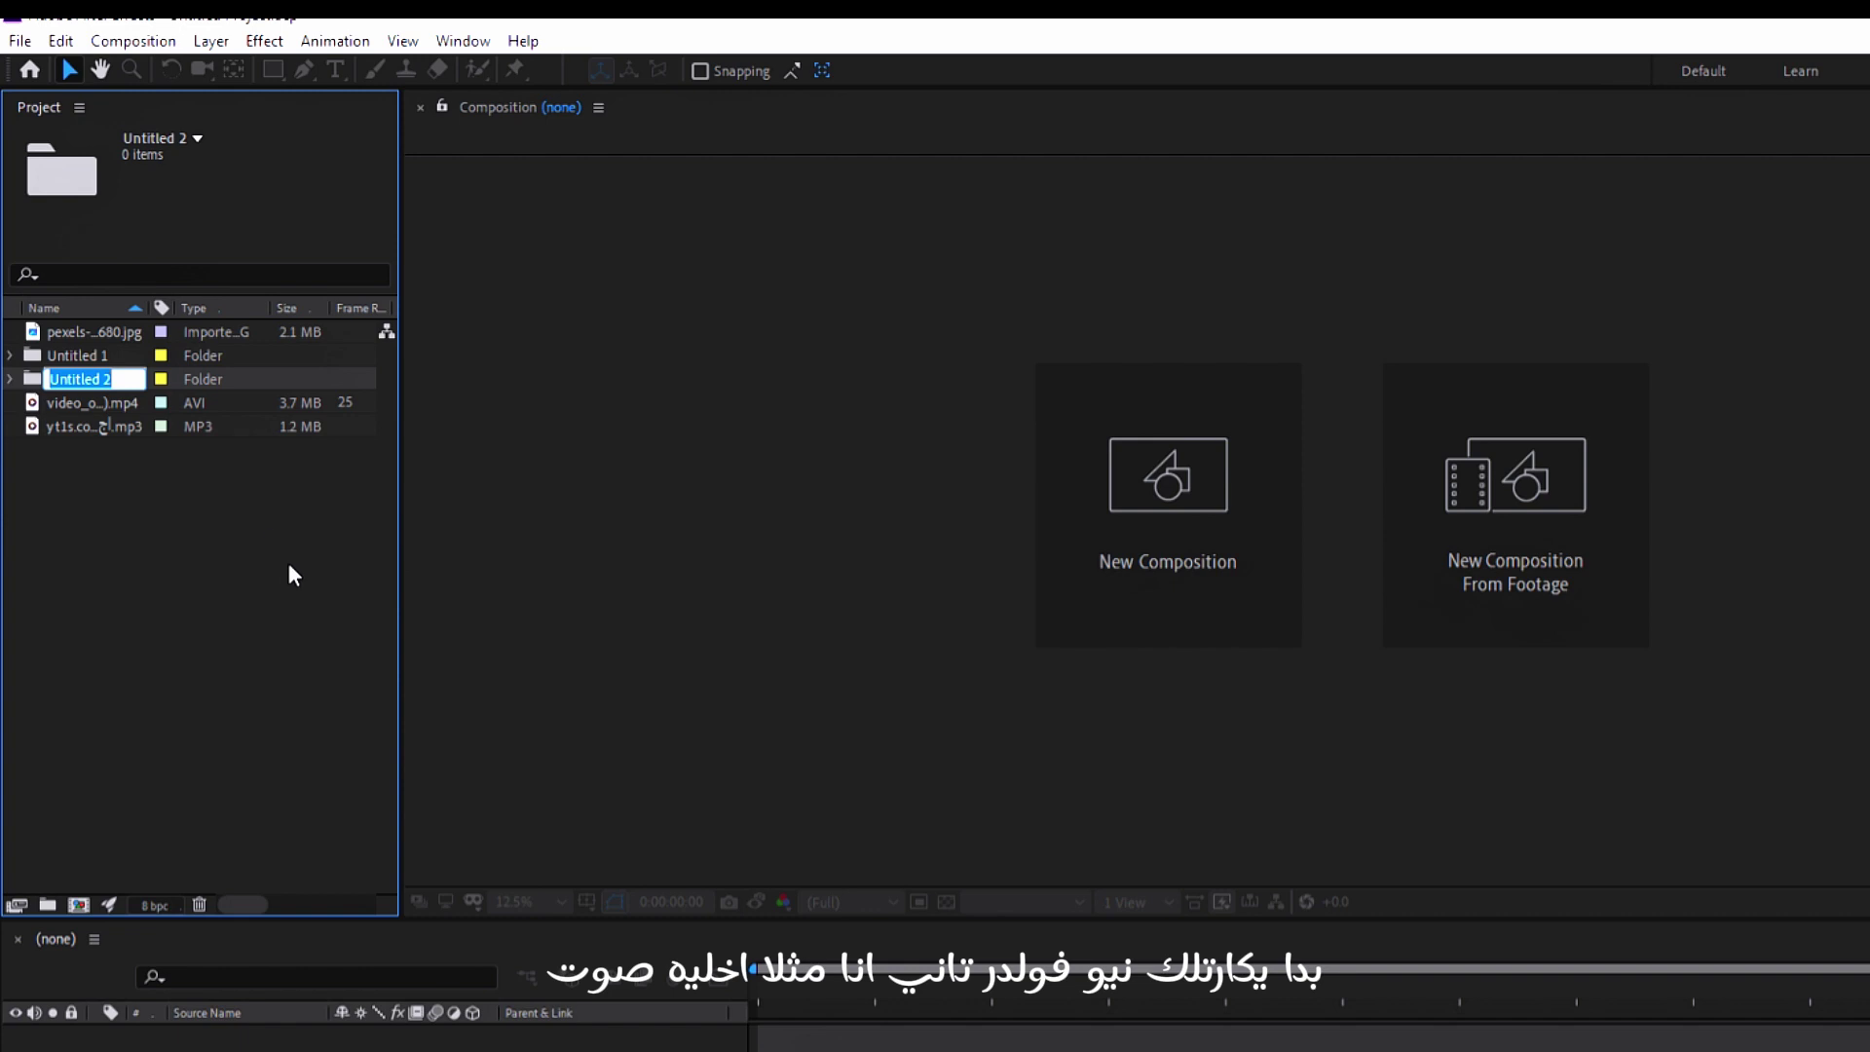
type("صو")
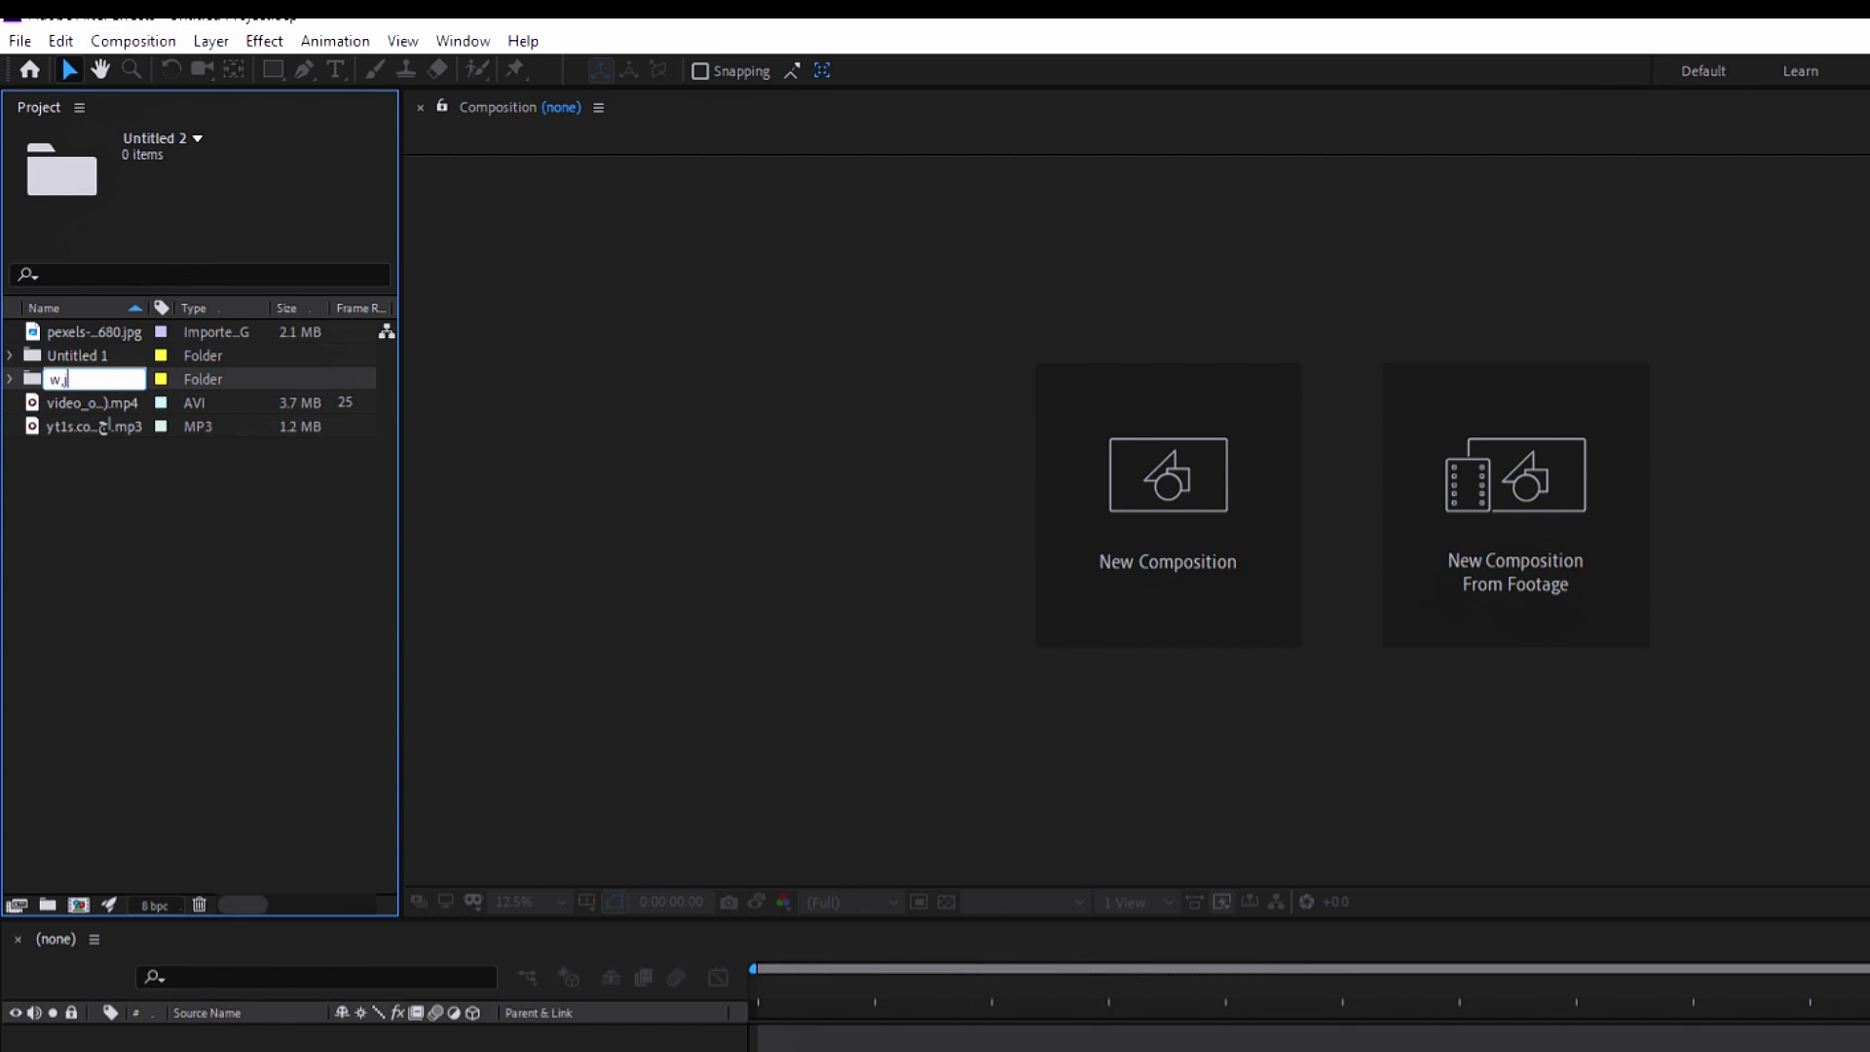
type("ت")
key("Return")
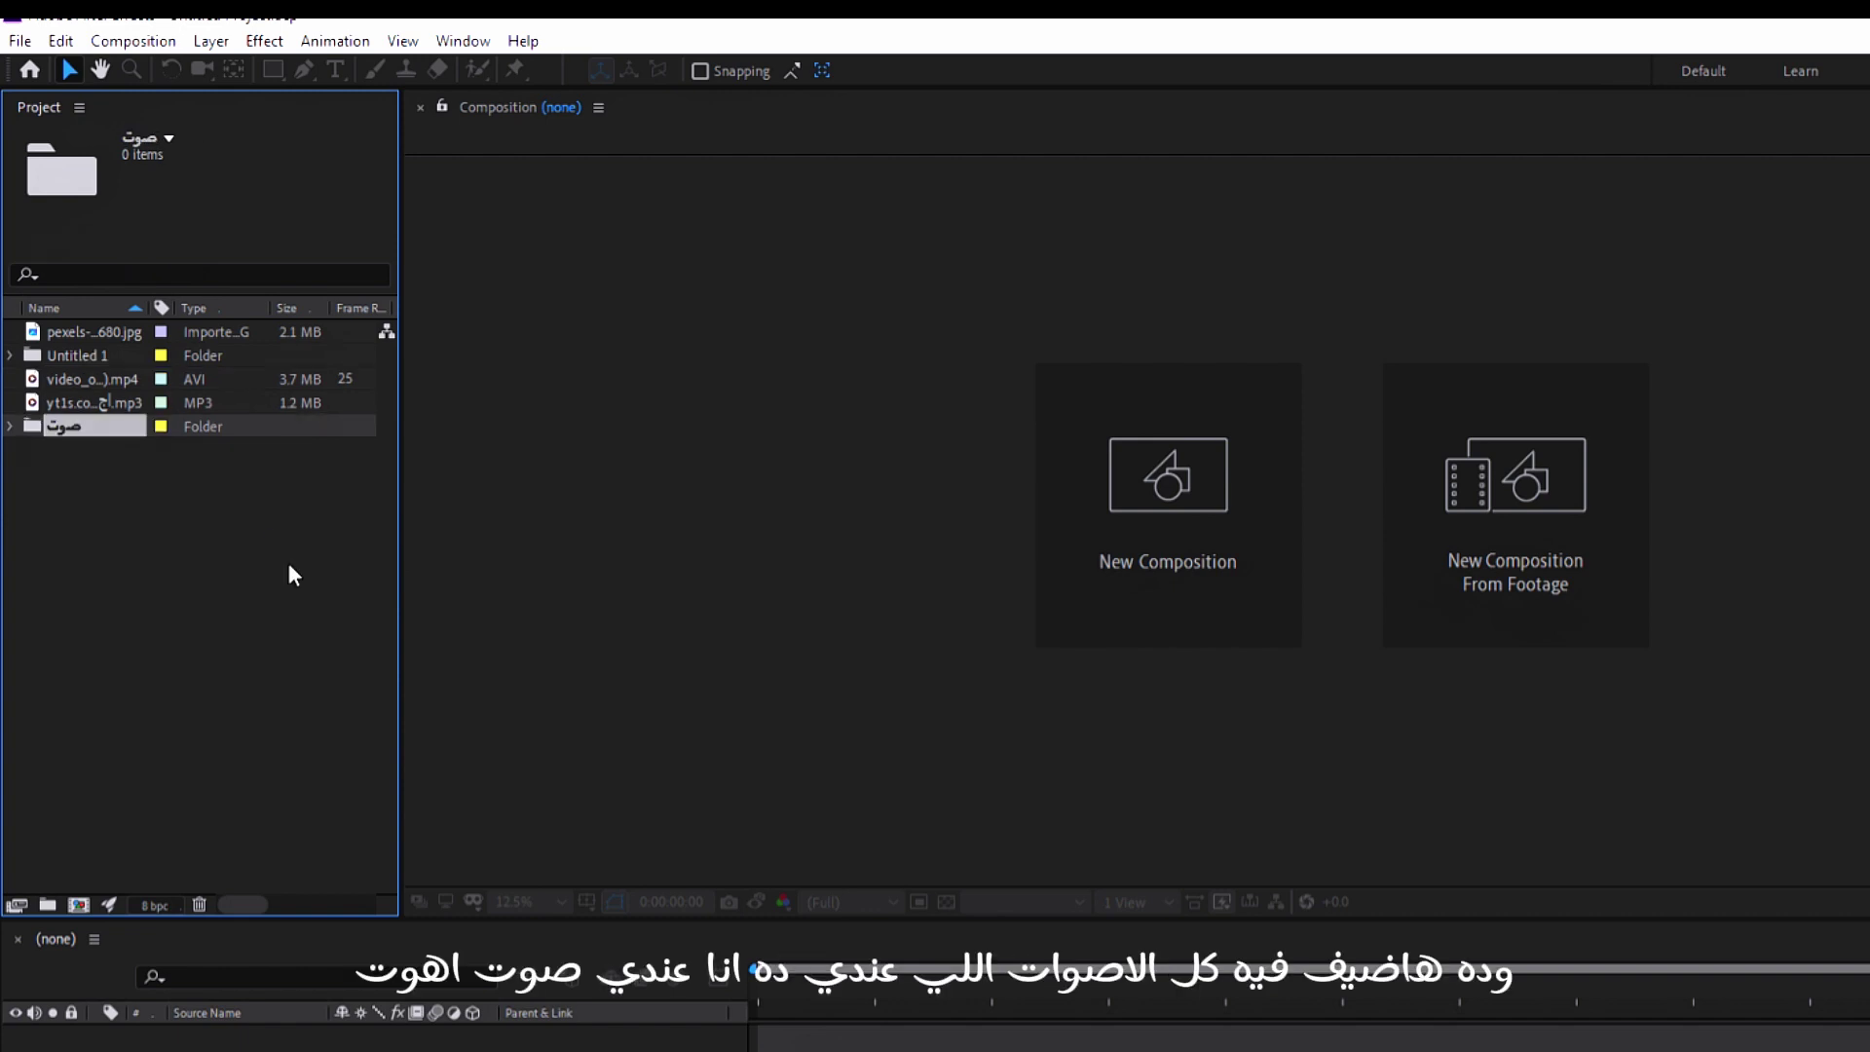
left_click_drag(195, 399, 244, 428)
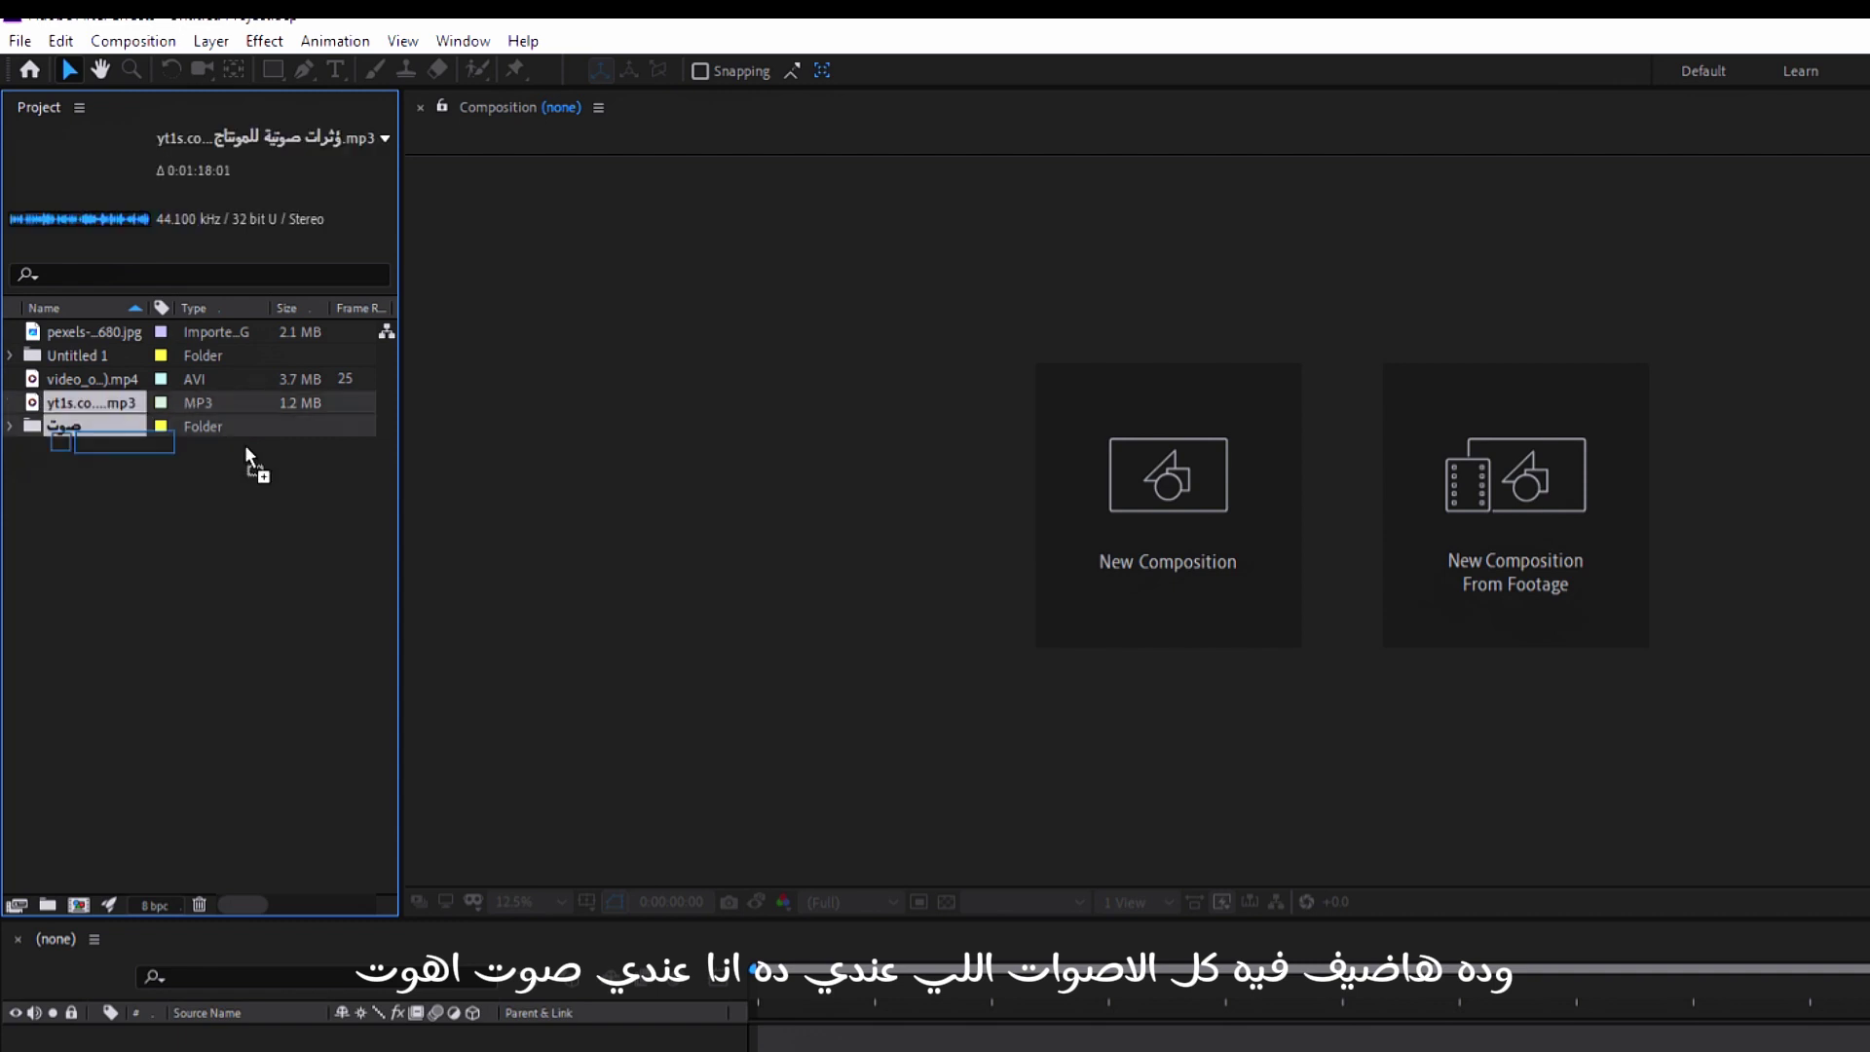
Step: Rename the Untitled 1 folder to فديو and move the flower video into it
right_click(193, 469)
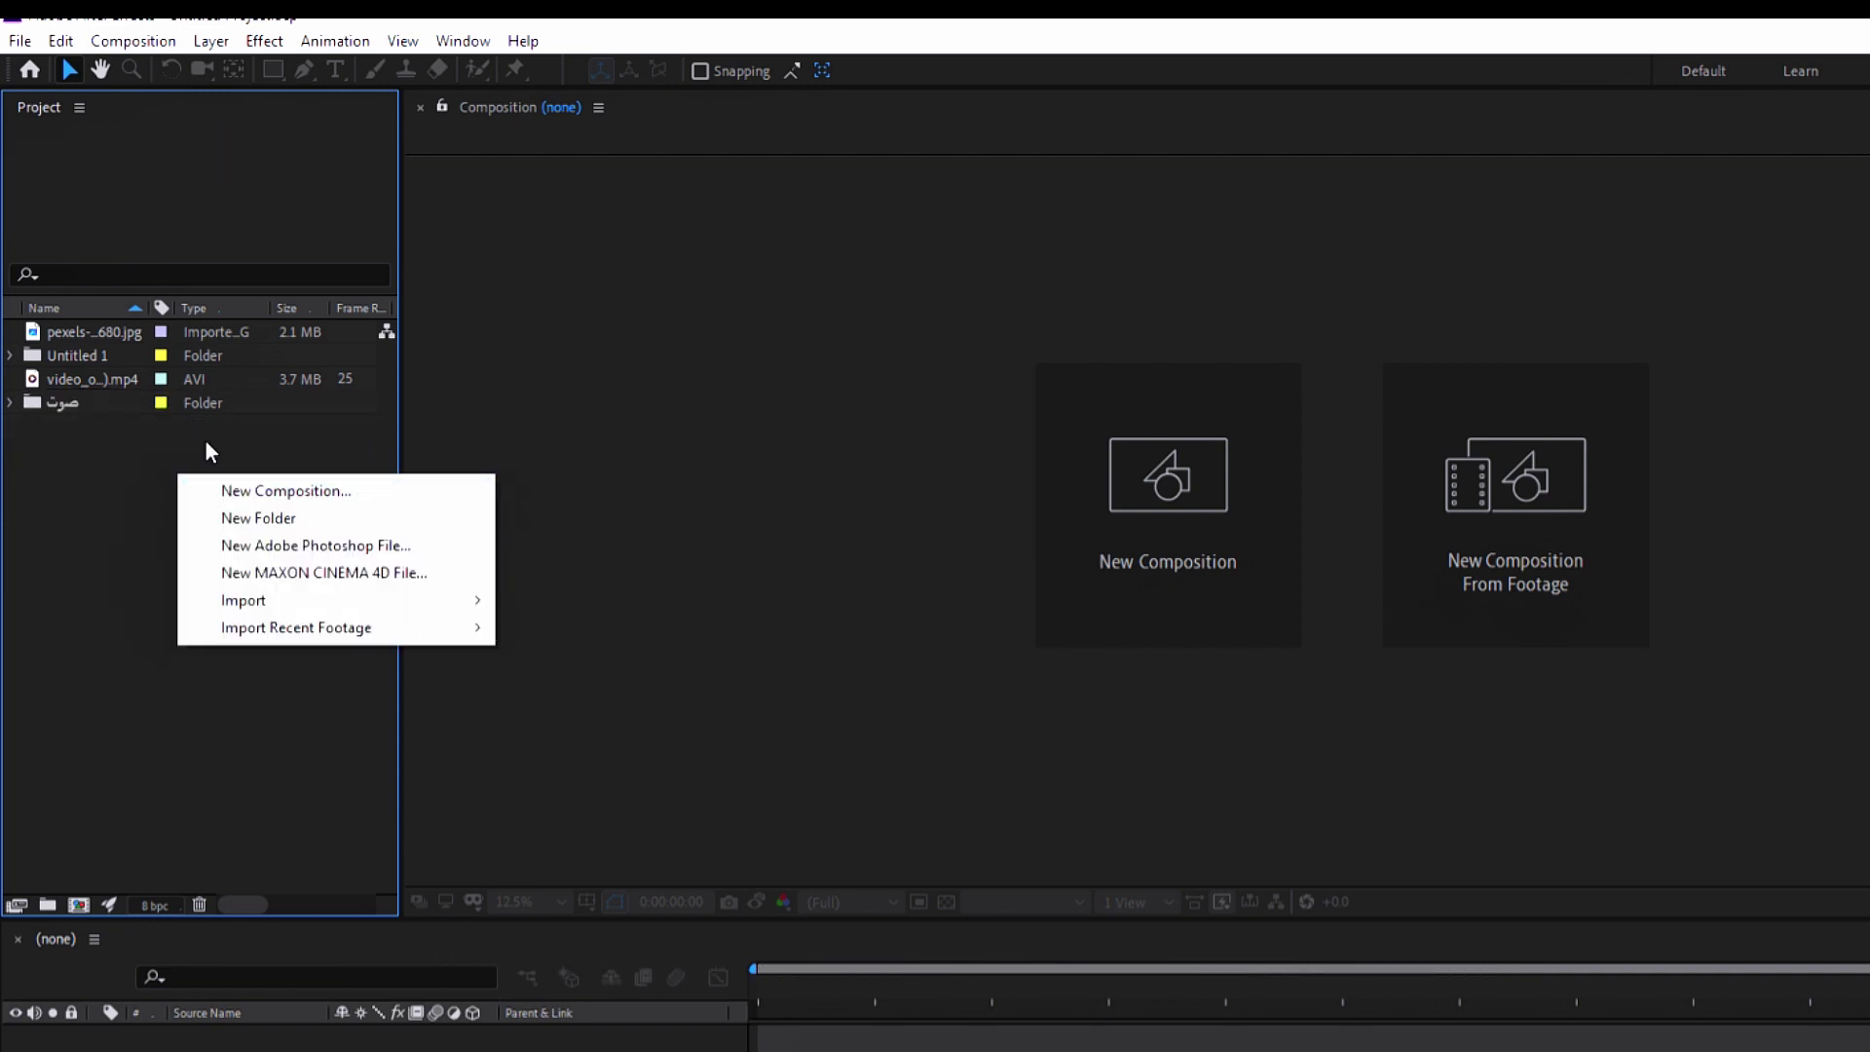
left_click(117, 358)
right_click(73, 354)
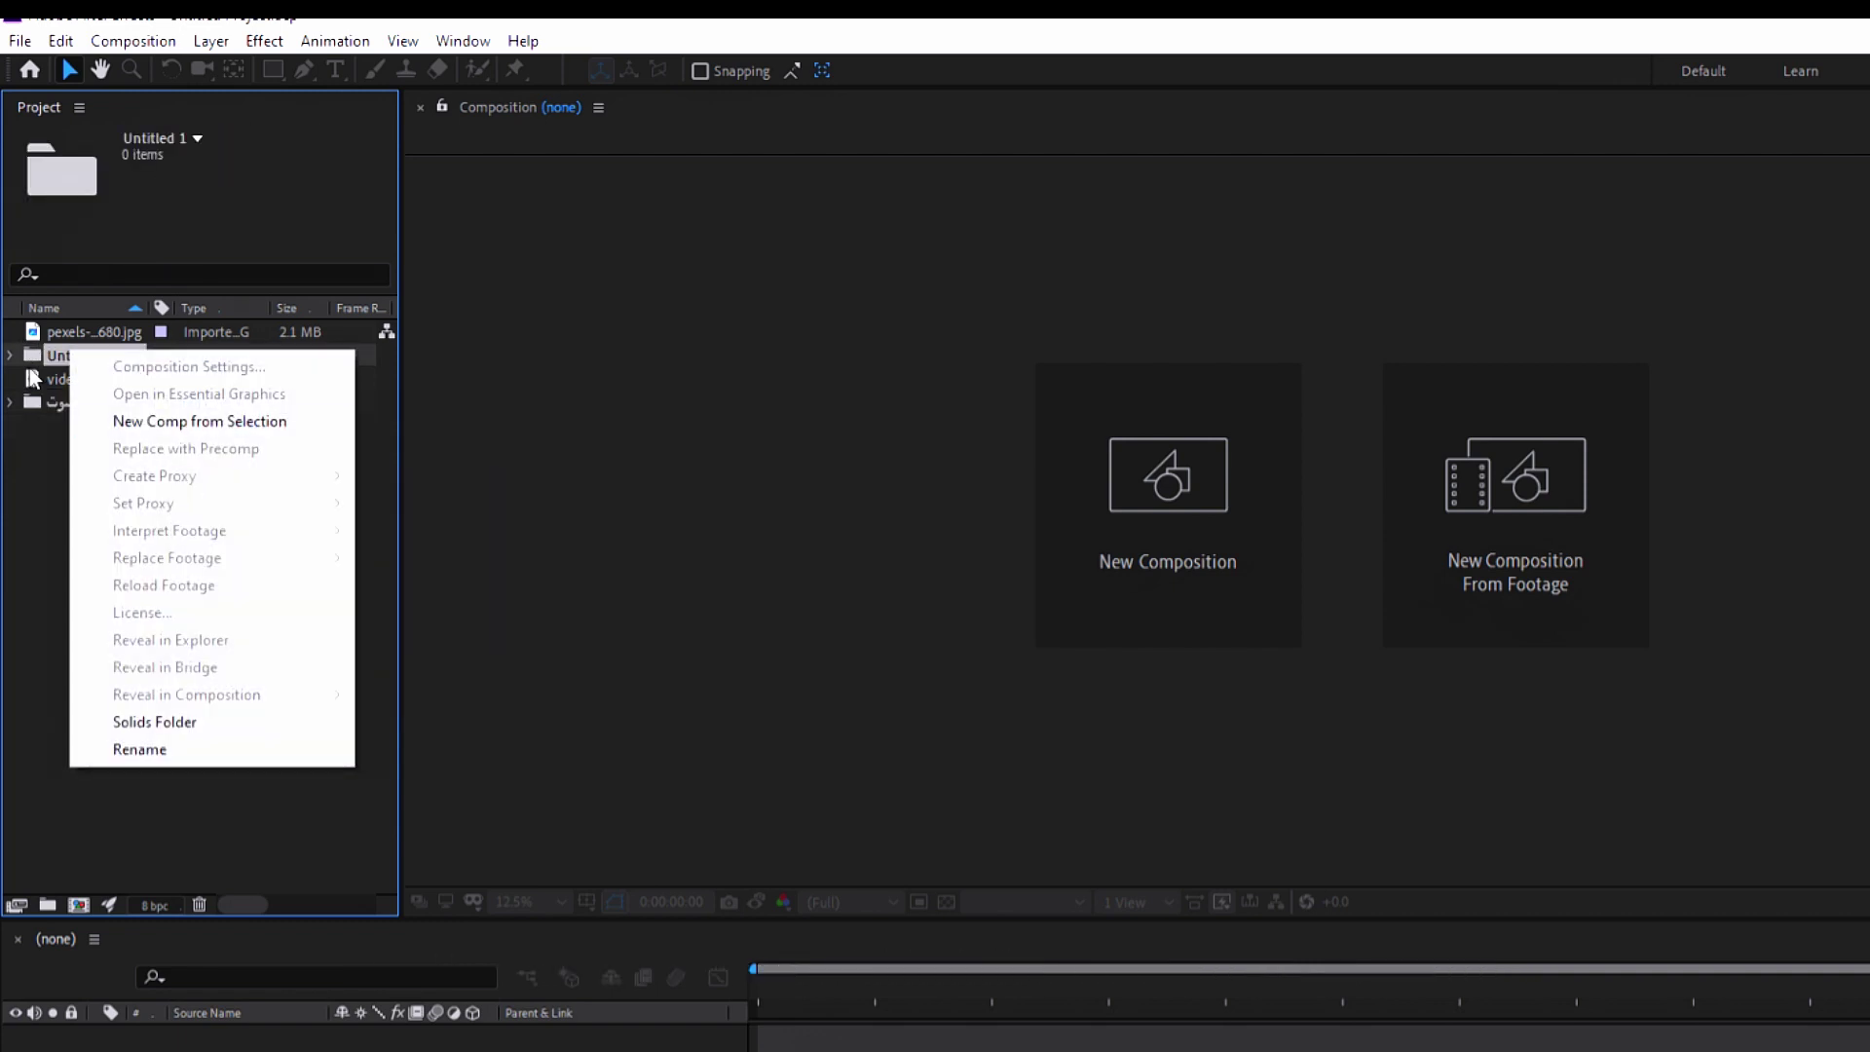
left_click(146, 758)
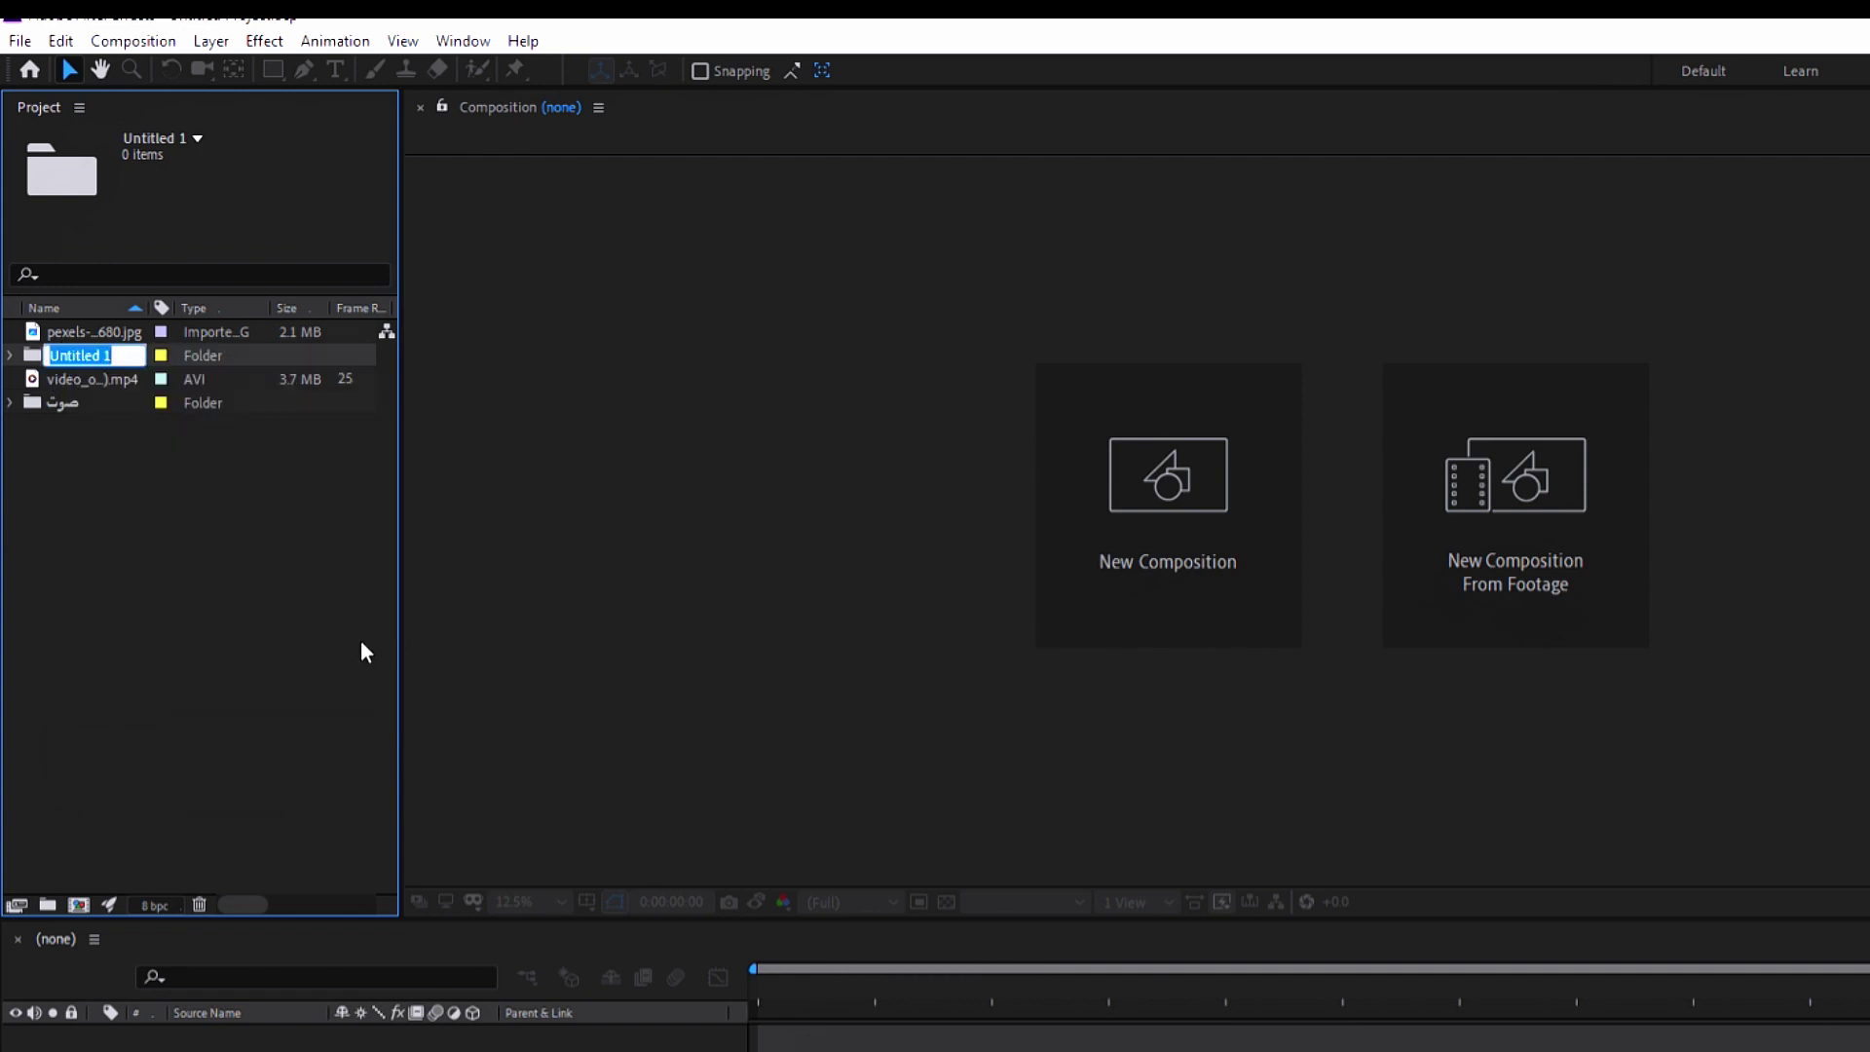
type("فديو")
key("Return")
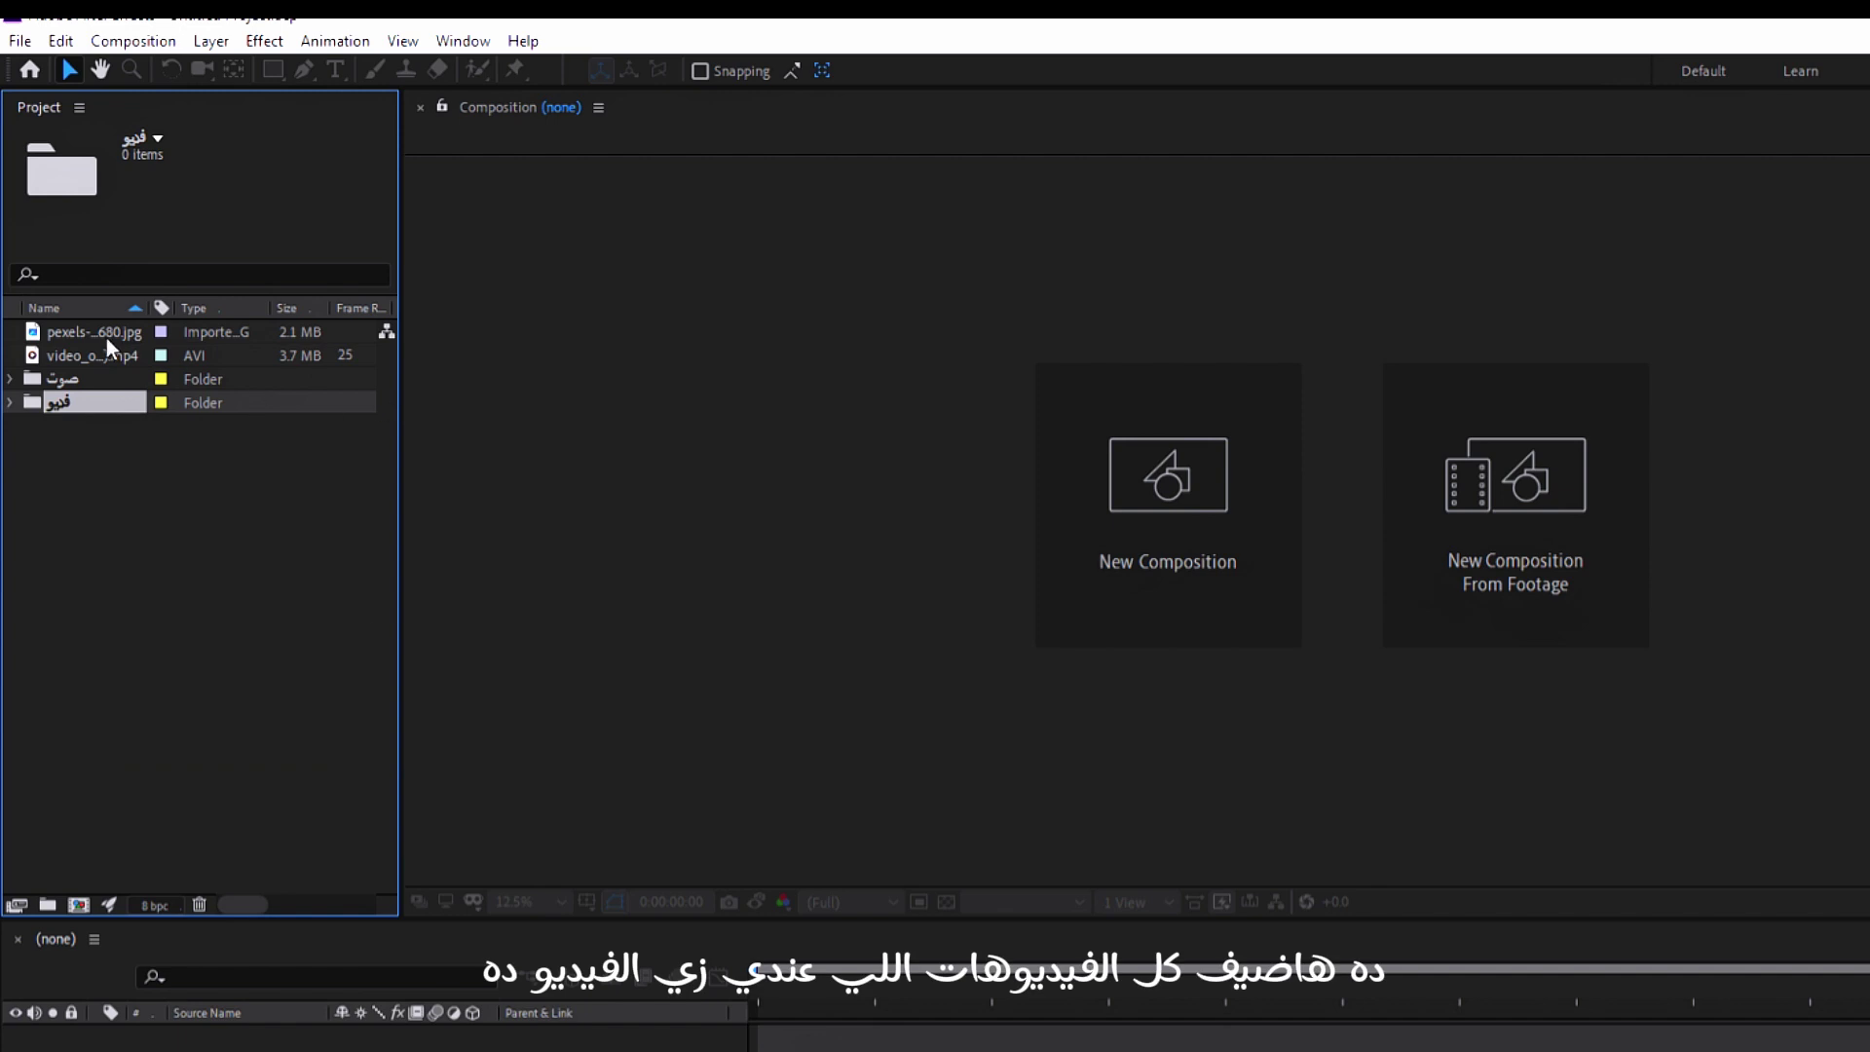
left_click_drag(220, 360, 191, 403)
Step: Create a folder named صور and move the pexels image into it
right_click(201, 512)
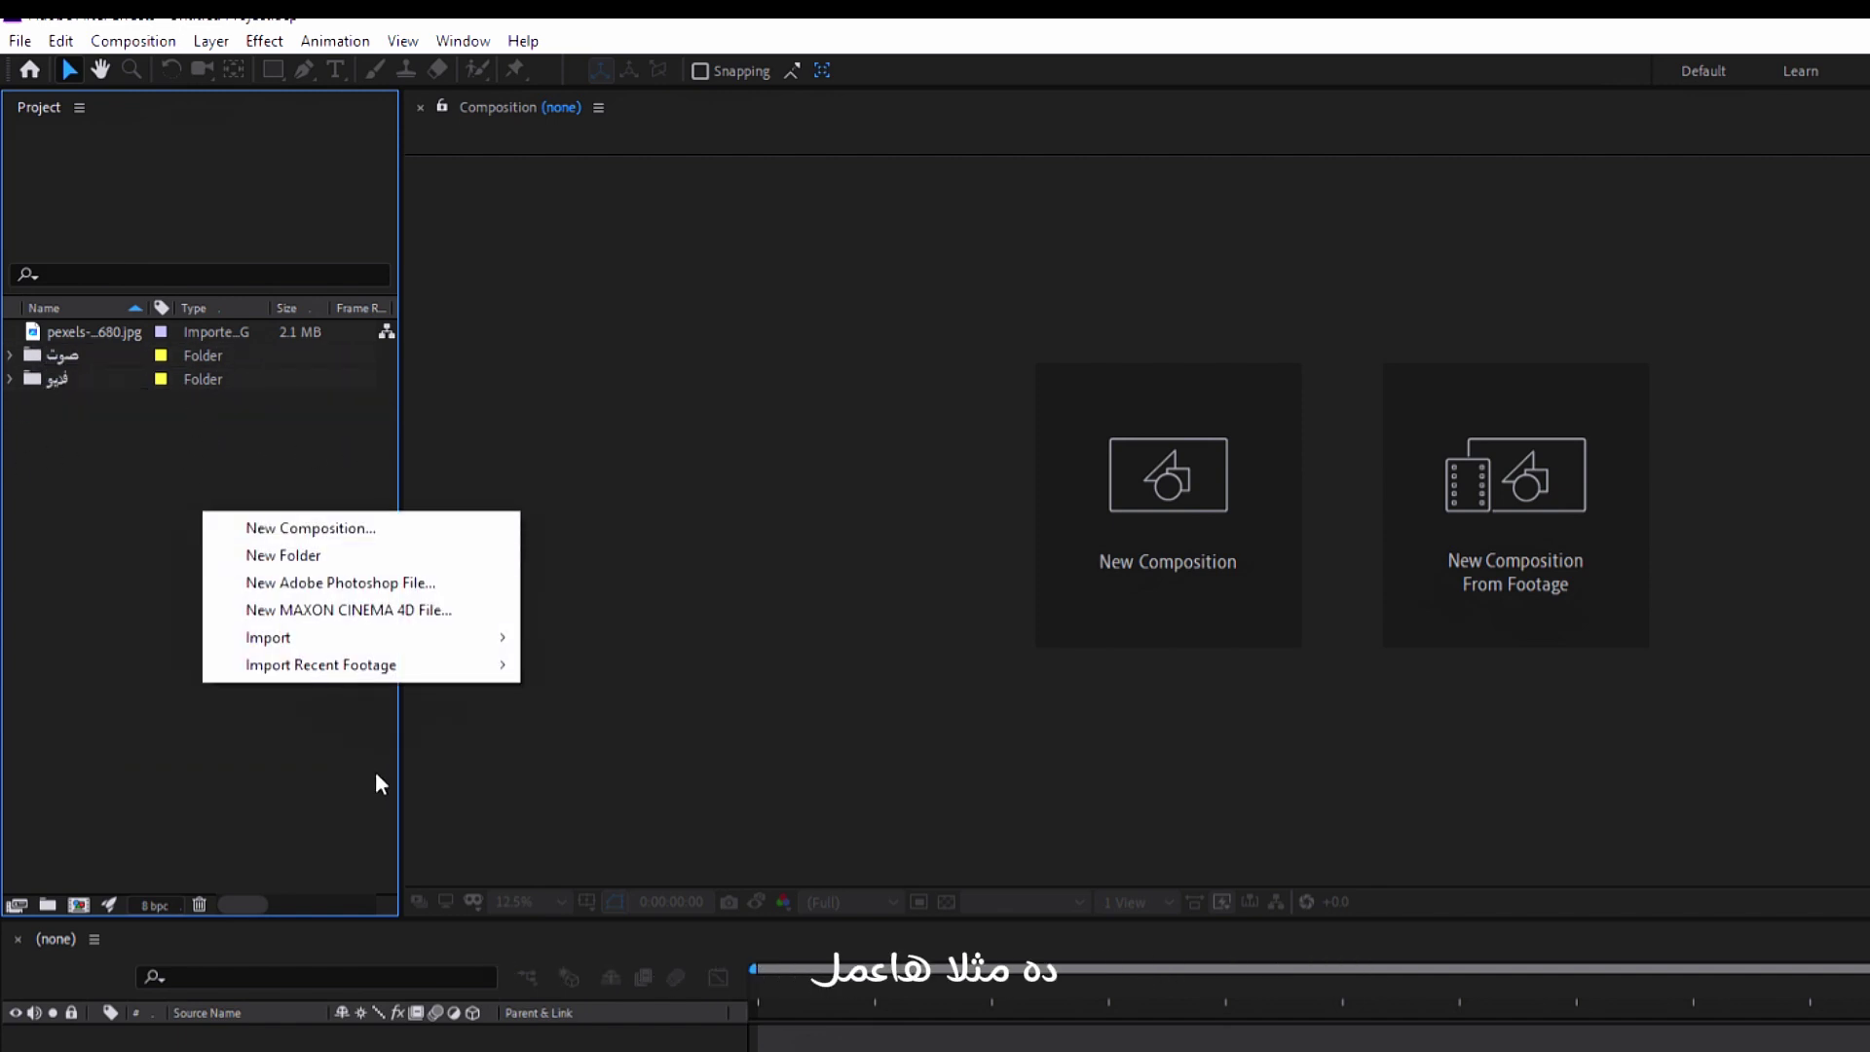
left_click(286, 555)
type("ص")
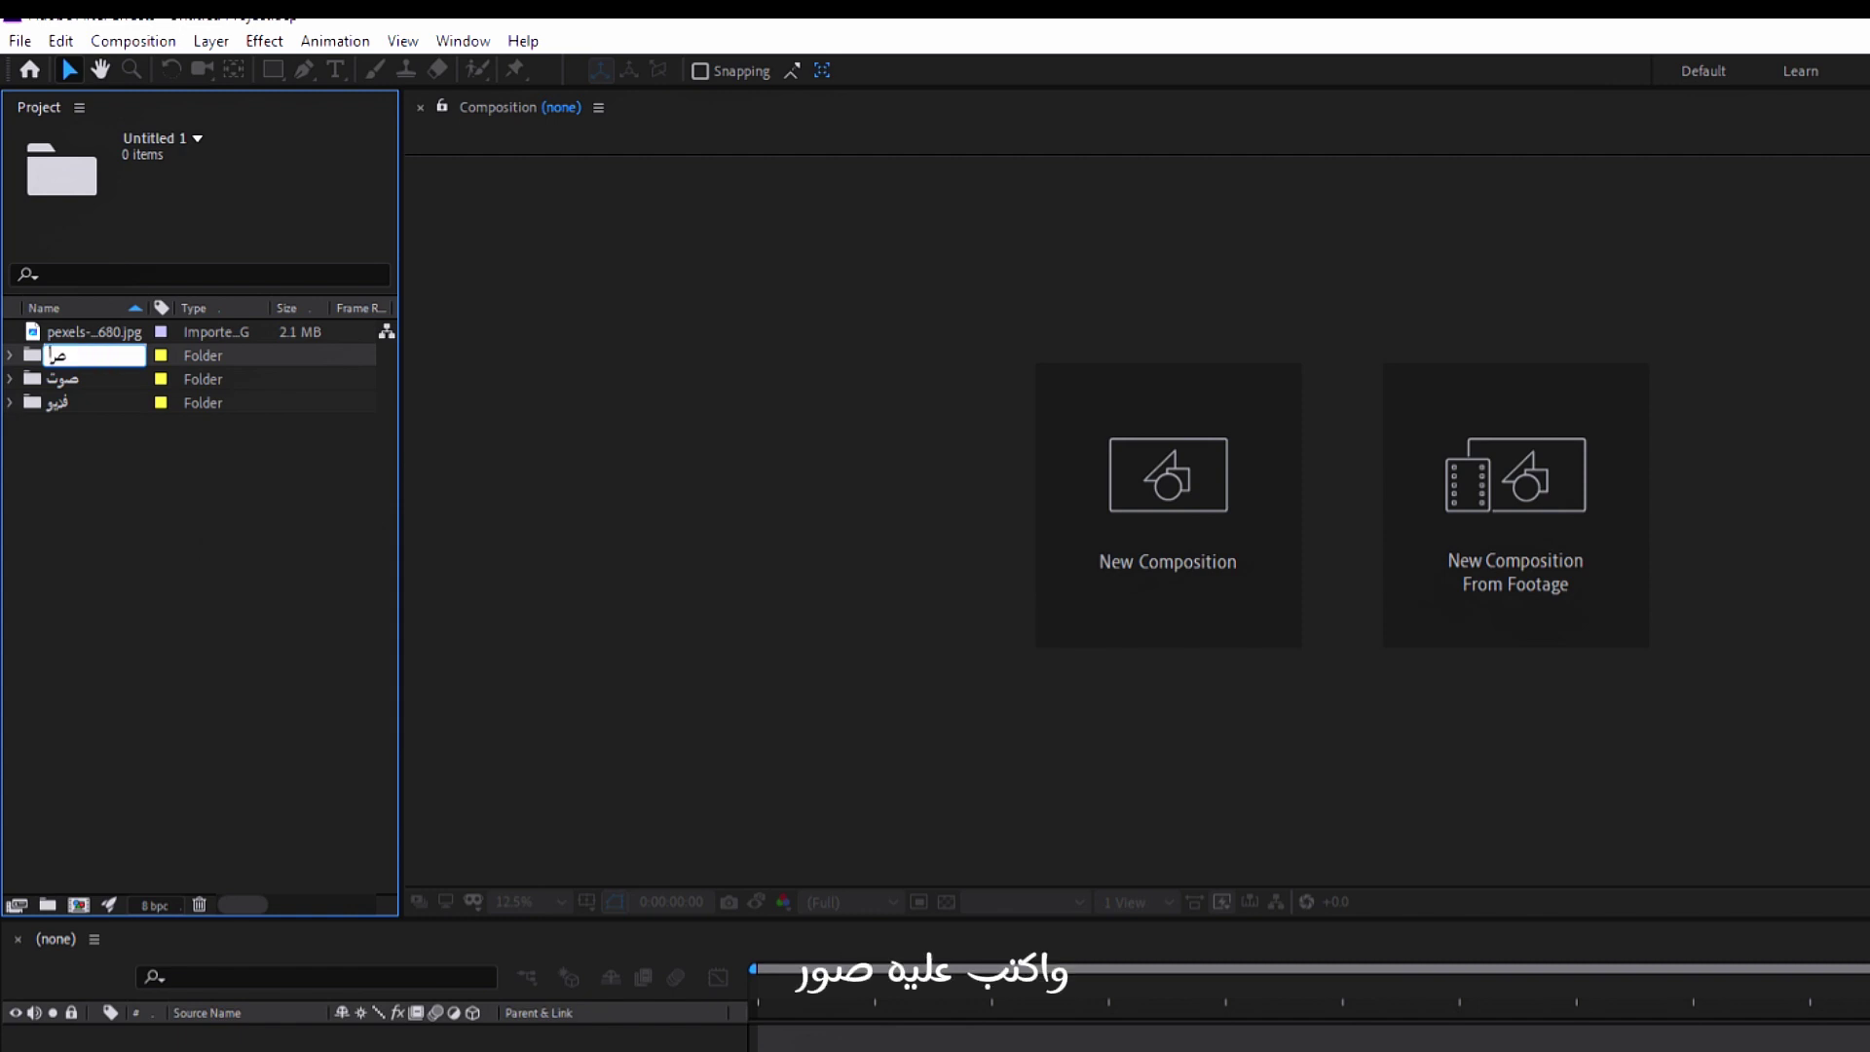
type("ور")
key("Return")
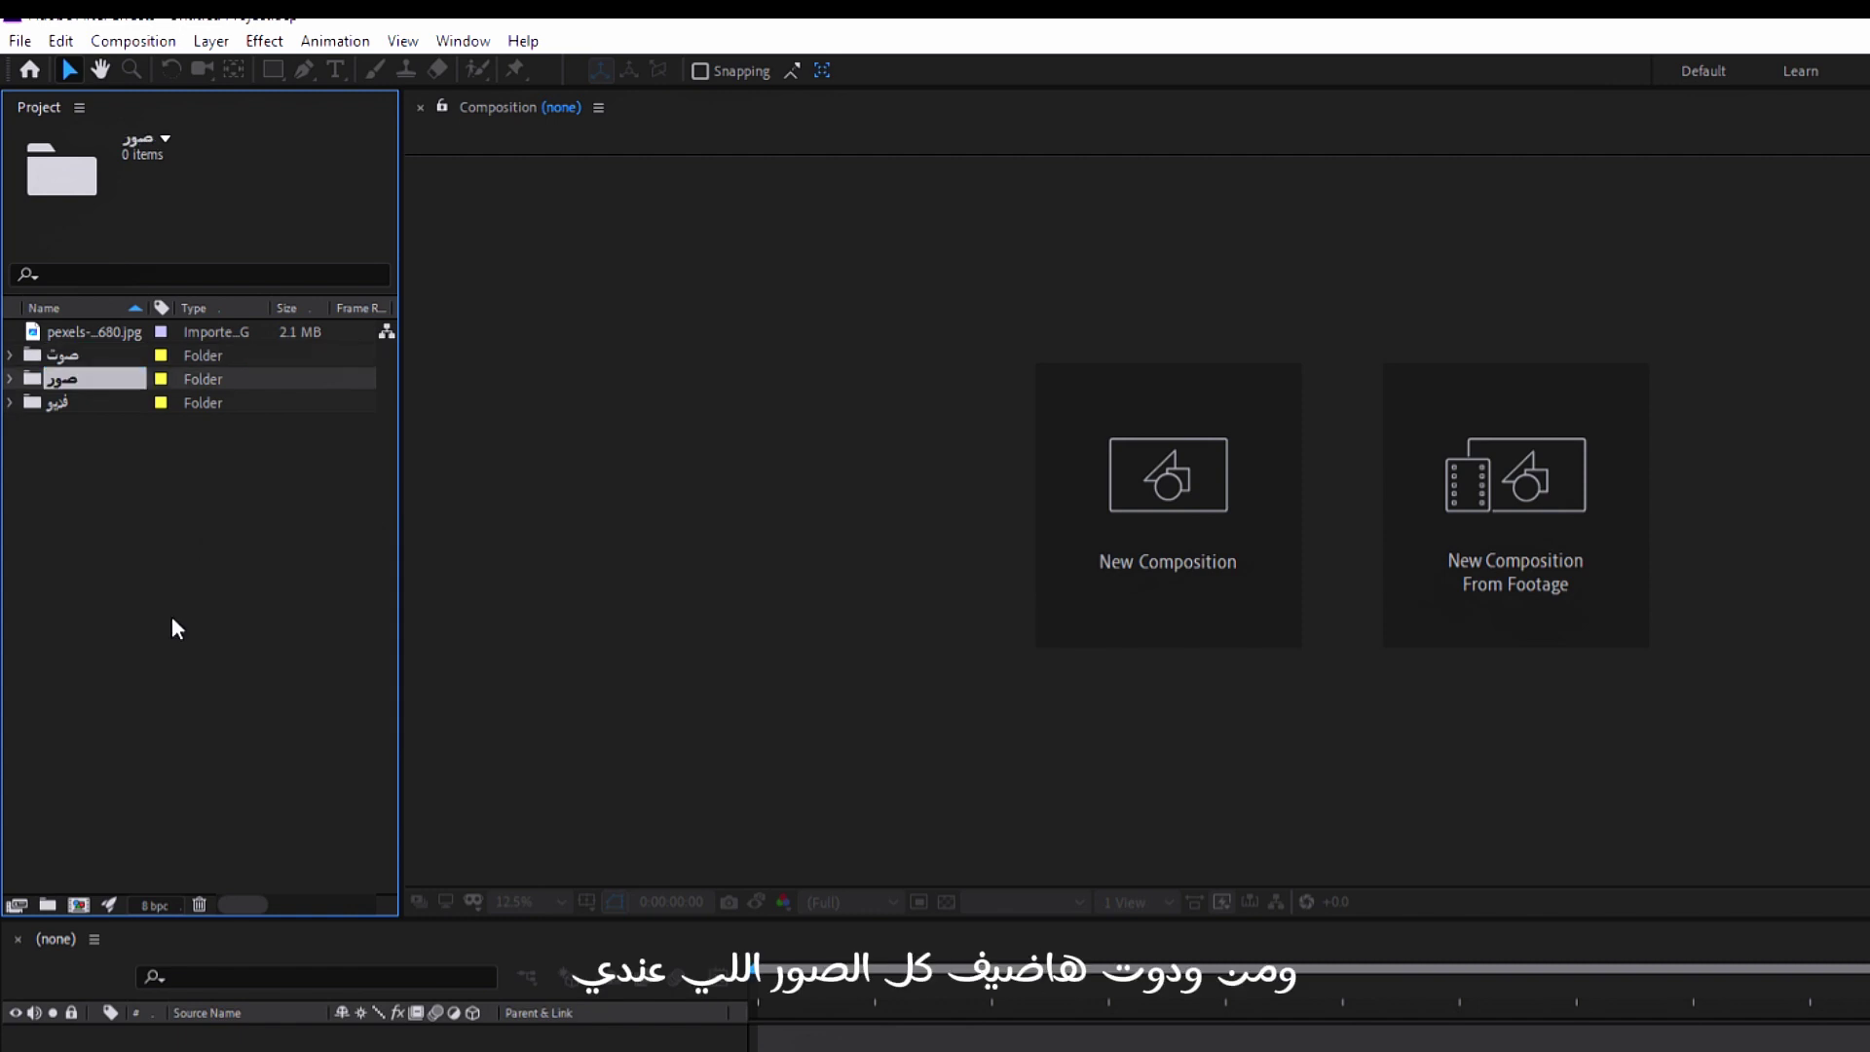
left_click_drag(103, 332, 283, 379)
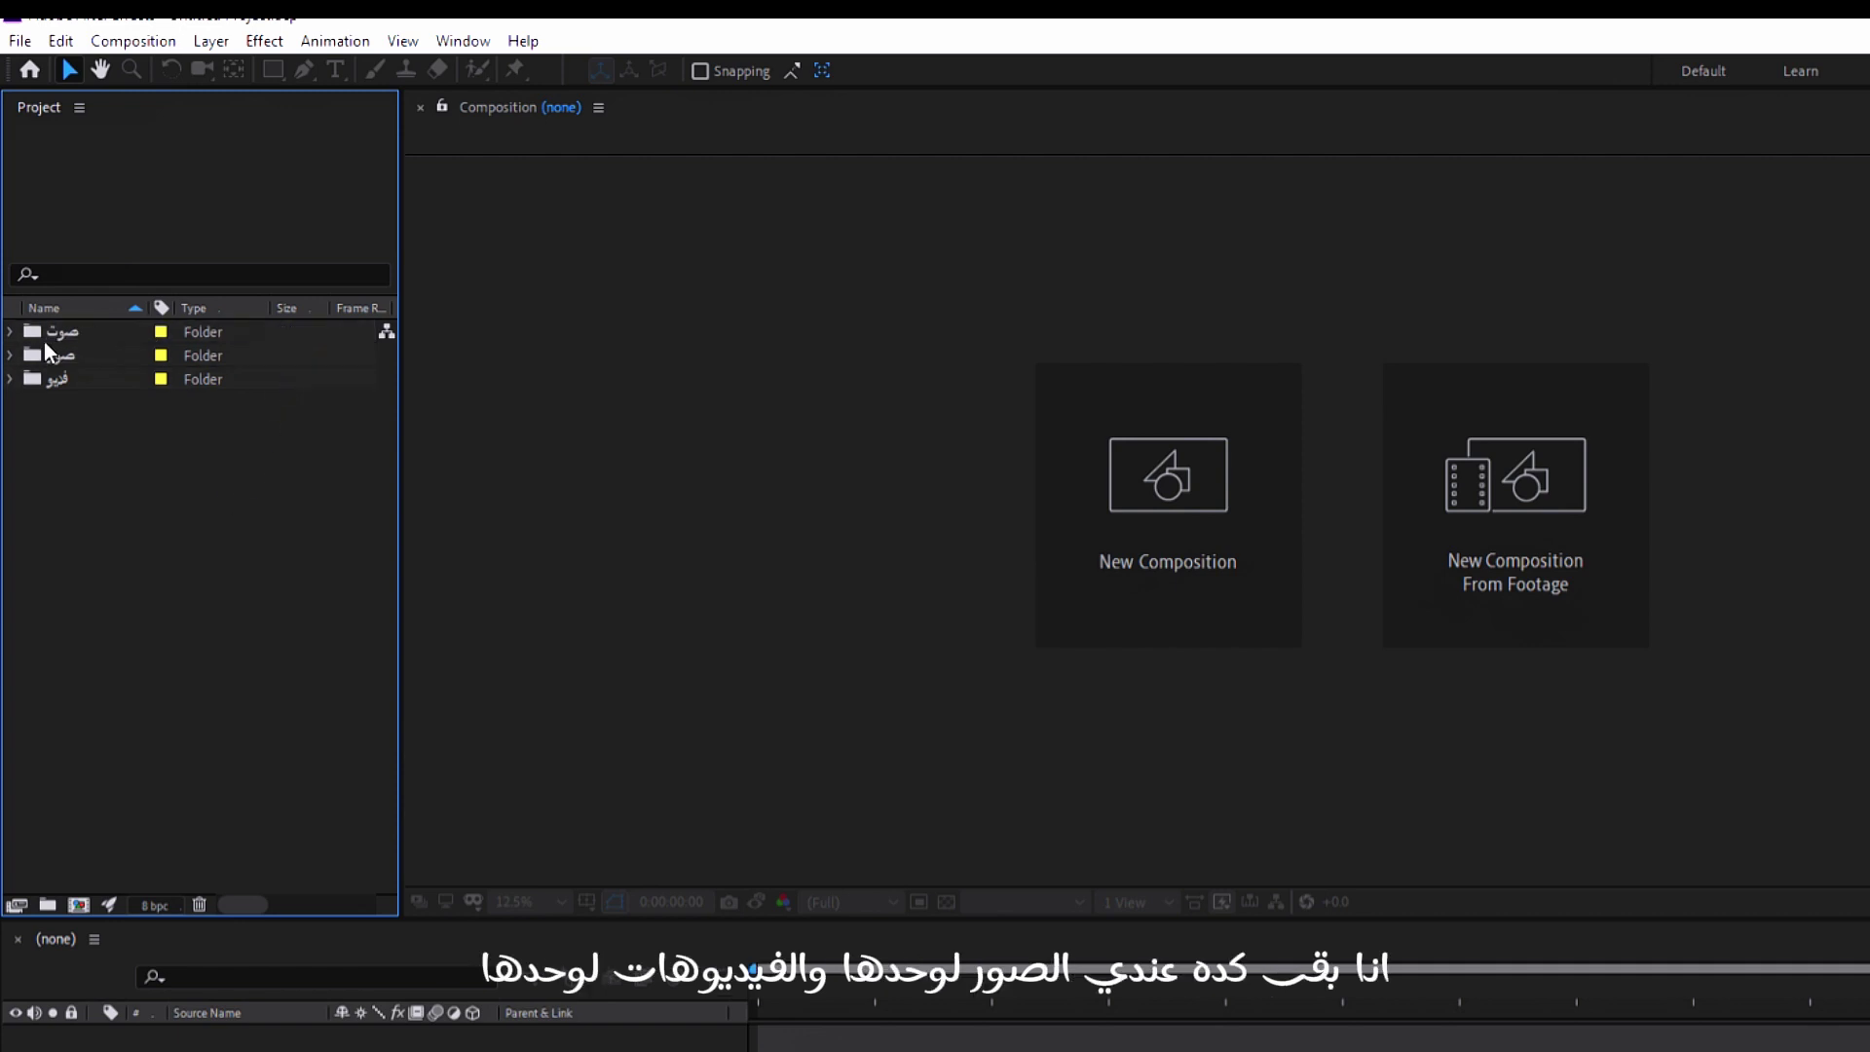
left_click(9, 332)
left_click(10, 379)
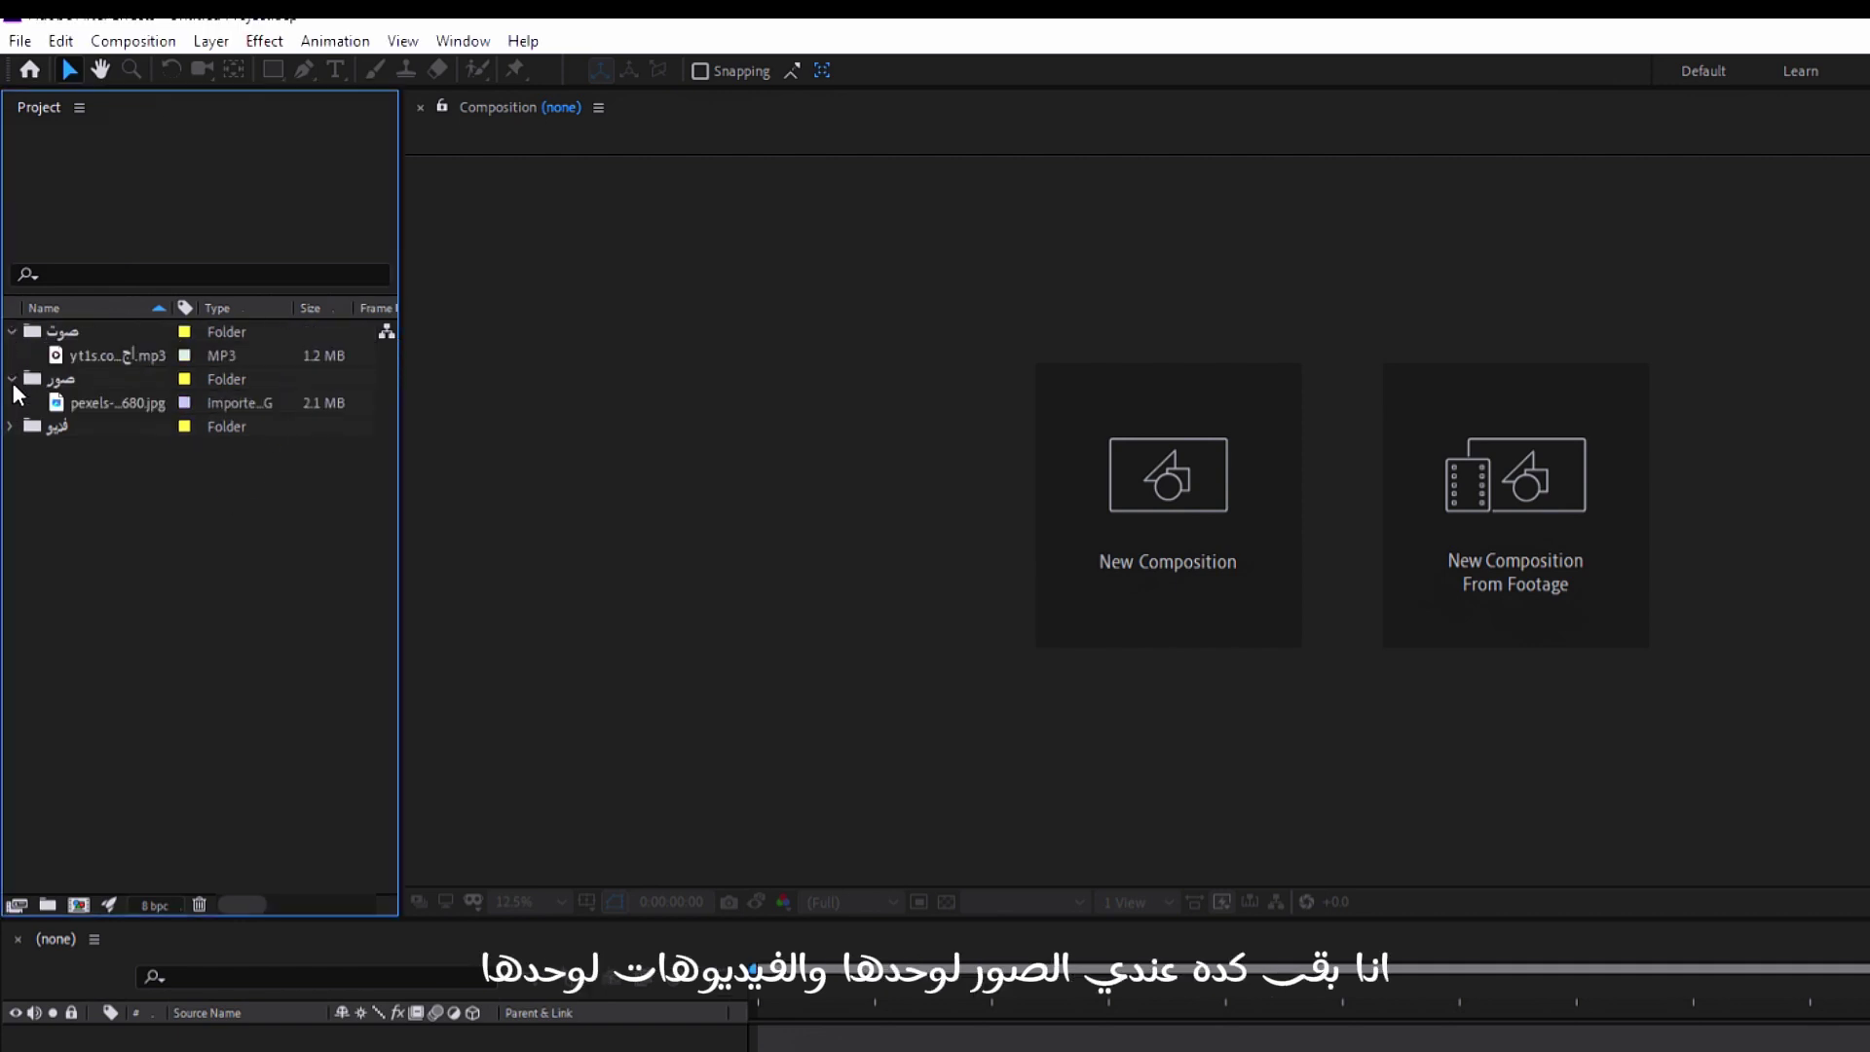
left_click(10, 379)
left_click(10, 331)
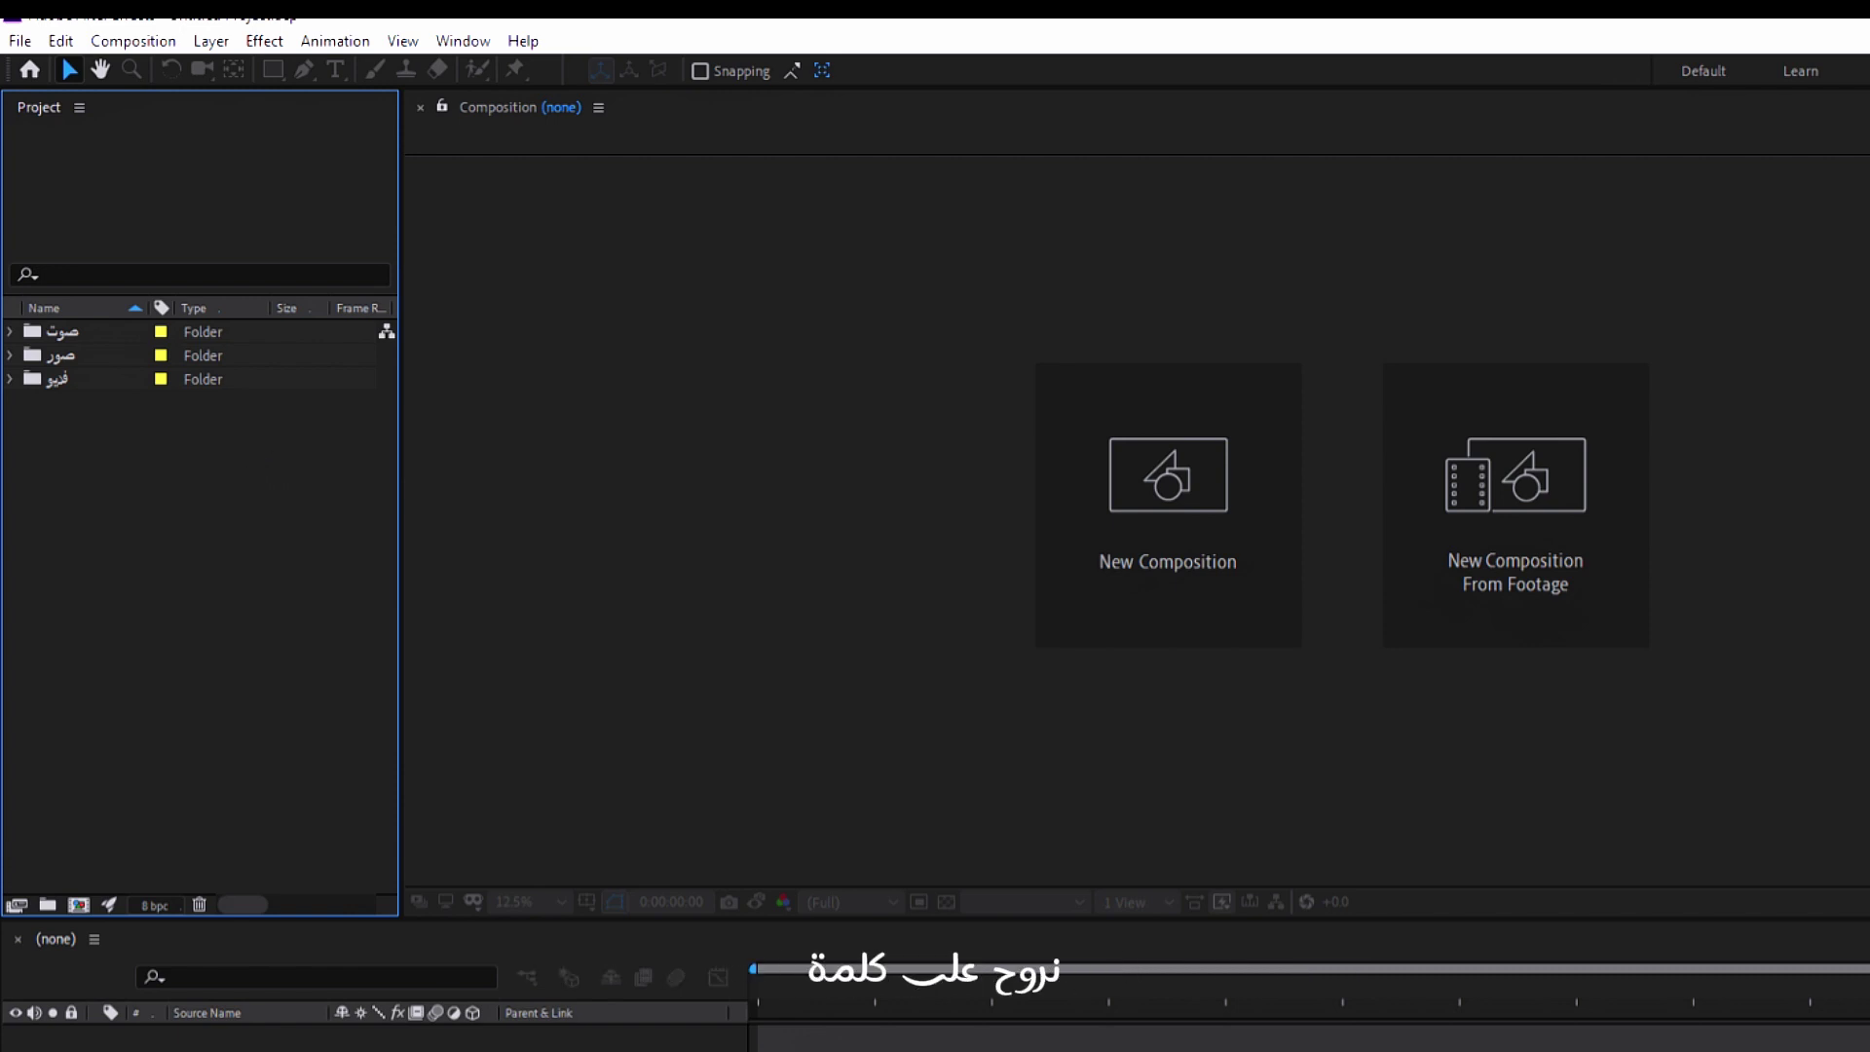
Step: Save the project as Untitled Project.aep in the Downloads folder
left_click(29, 43)
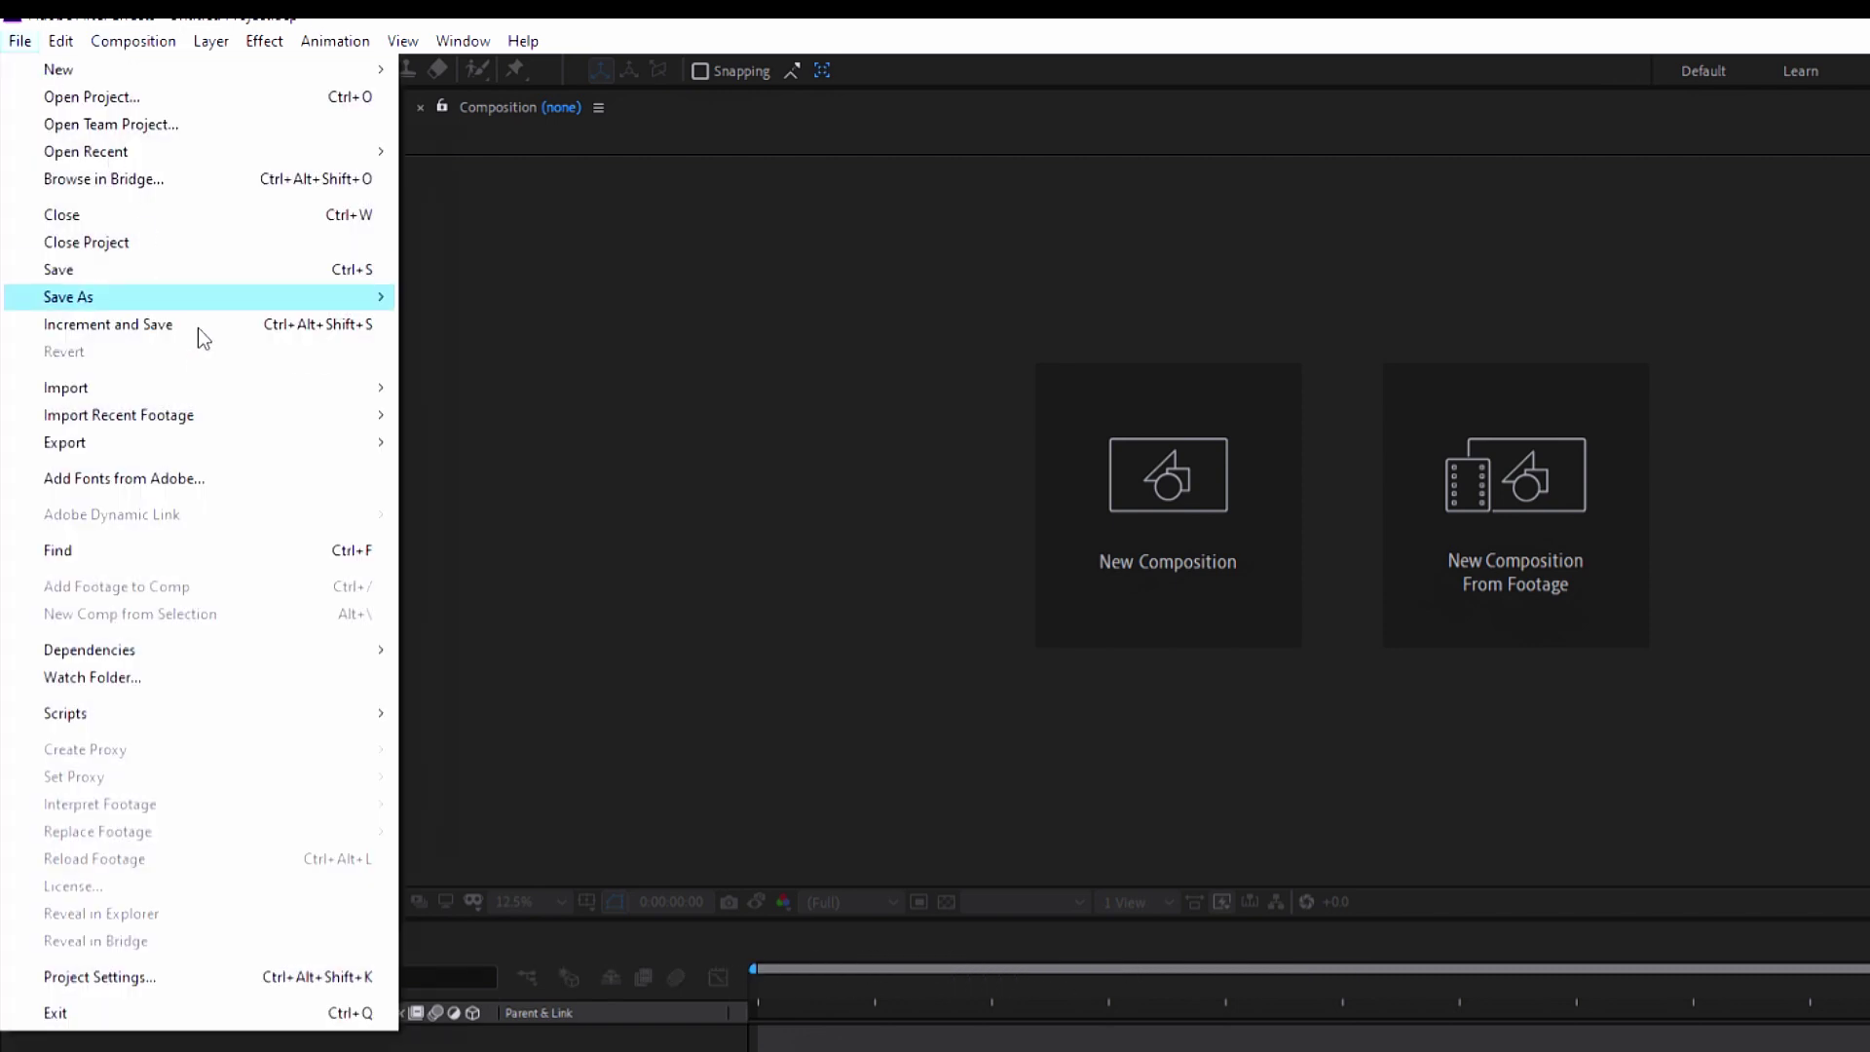
mouse_move(336, 297)
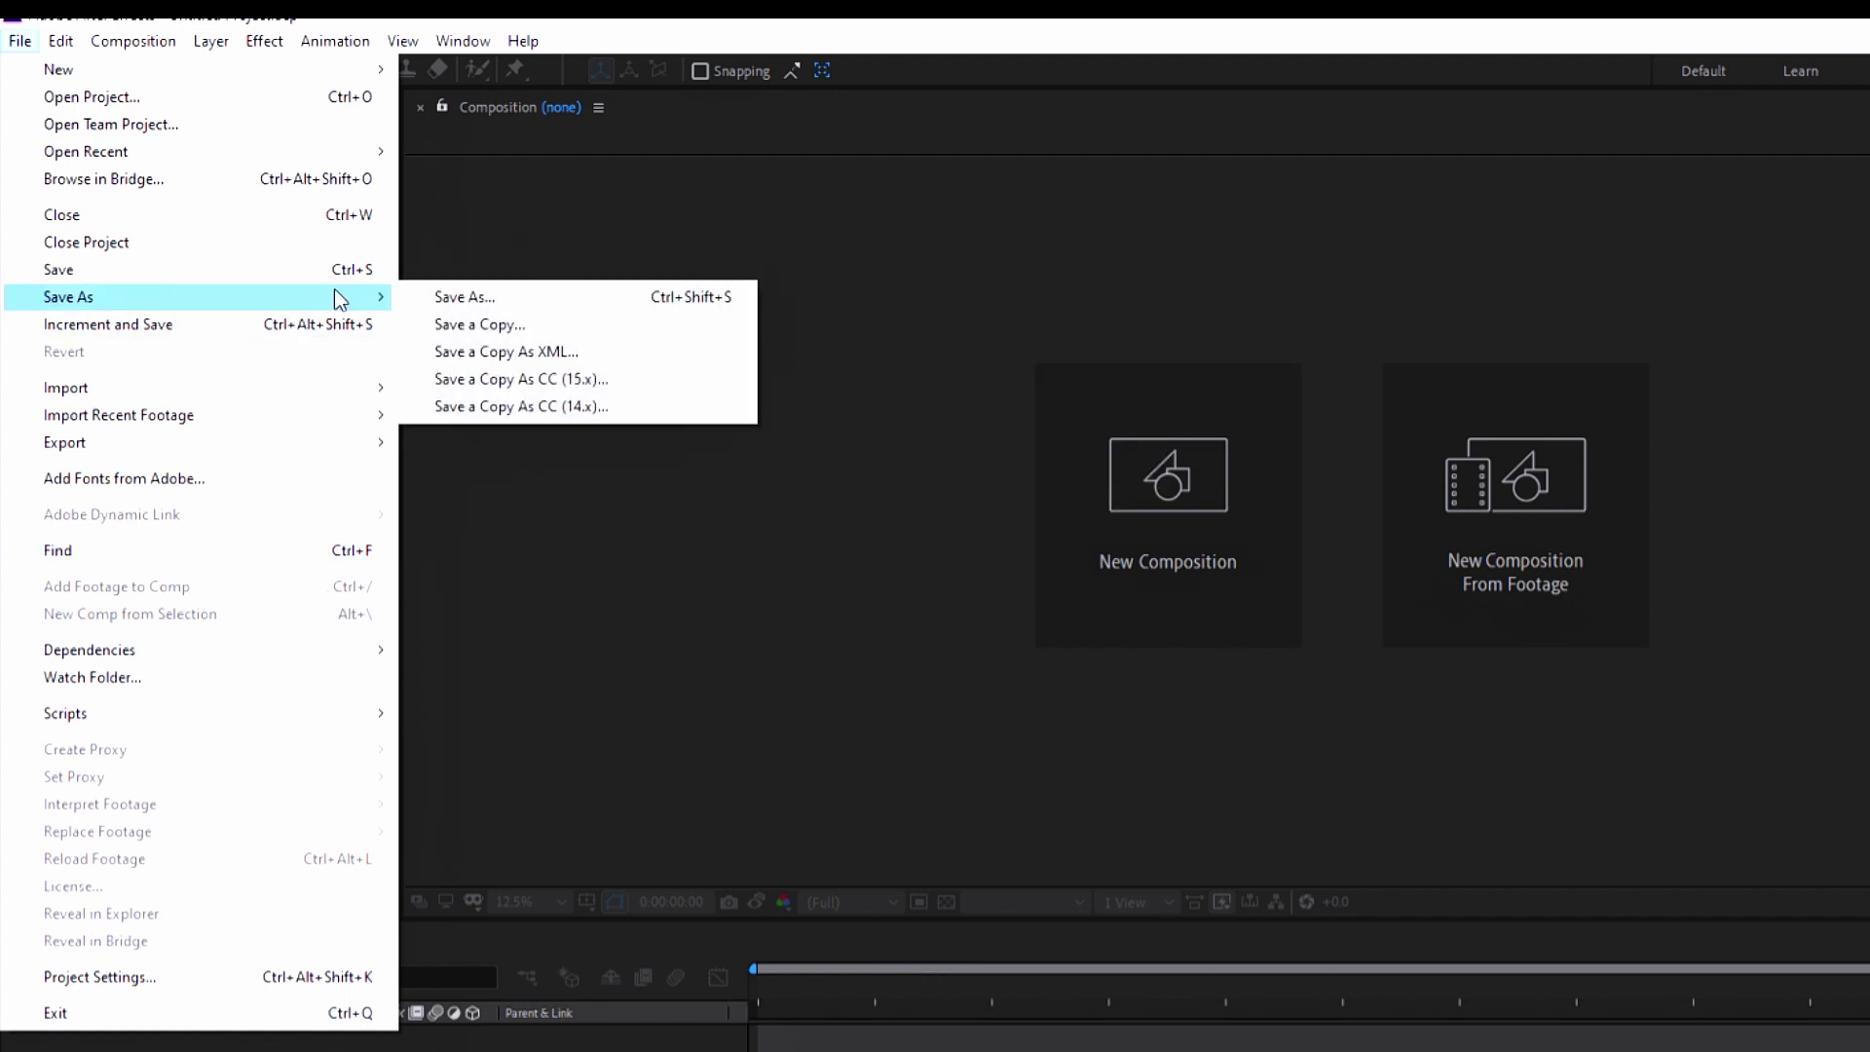
left_click(452, 308)
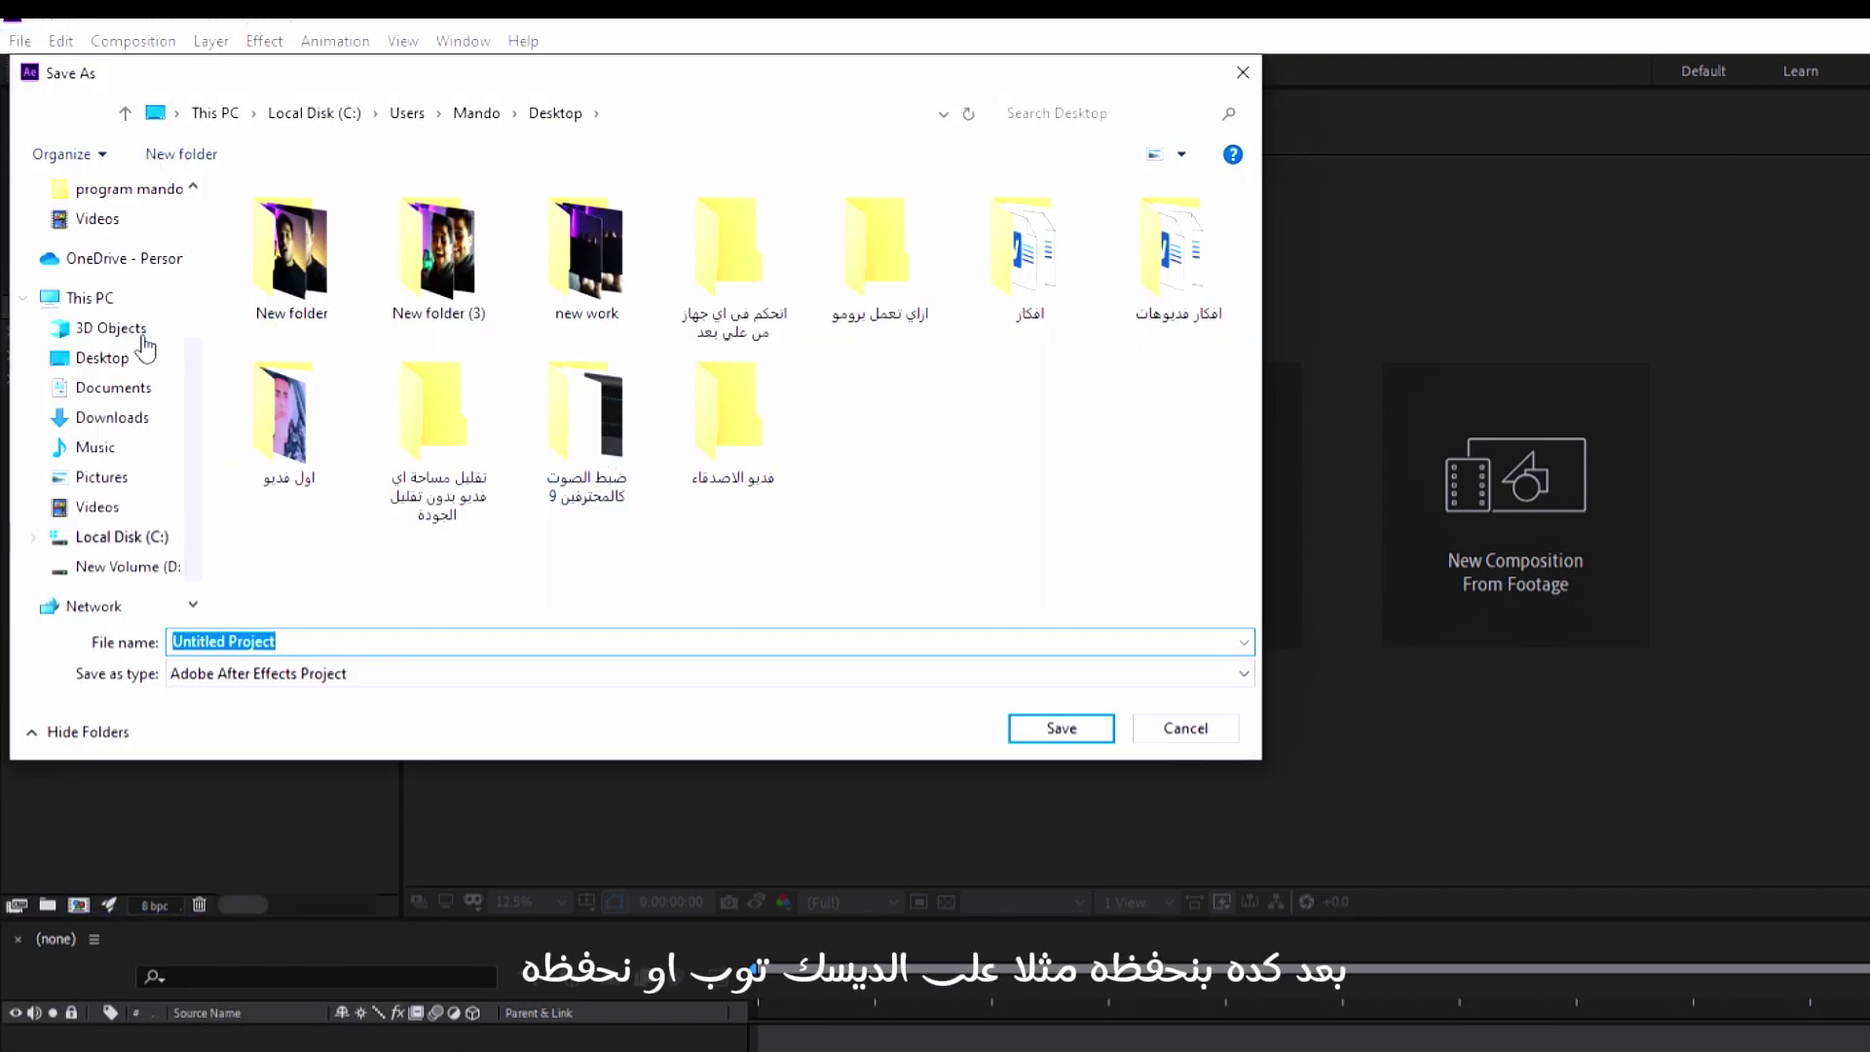
left_click(131, 370)
right_click(937, 487)
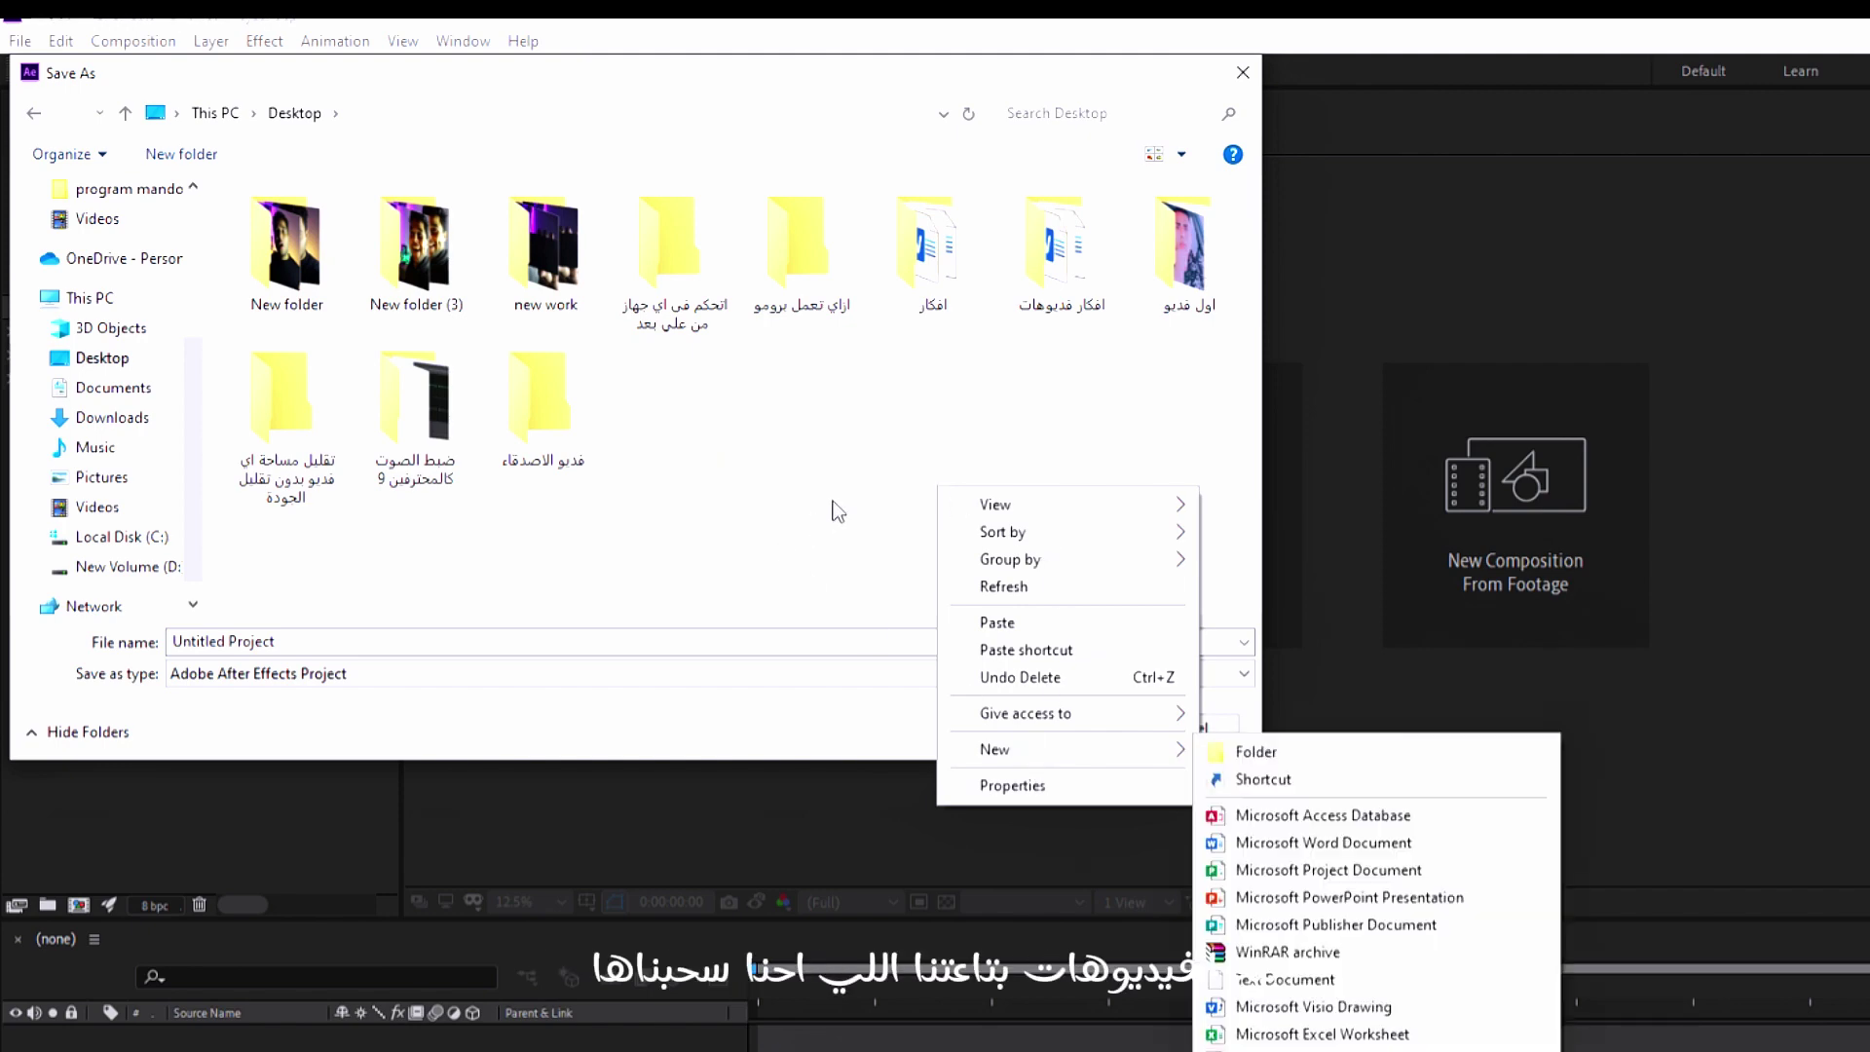
left_click(866, 494)
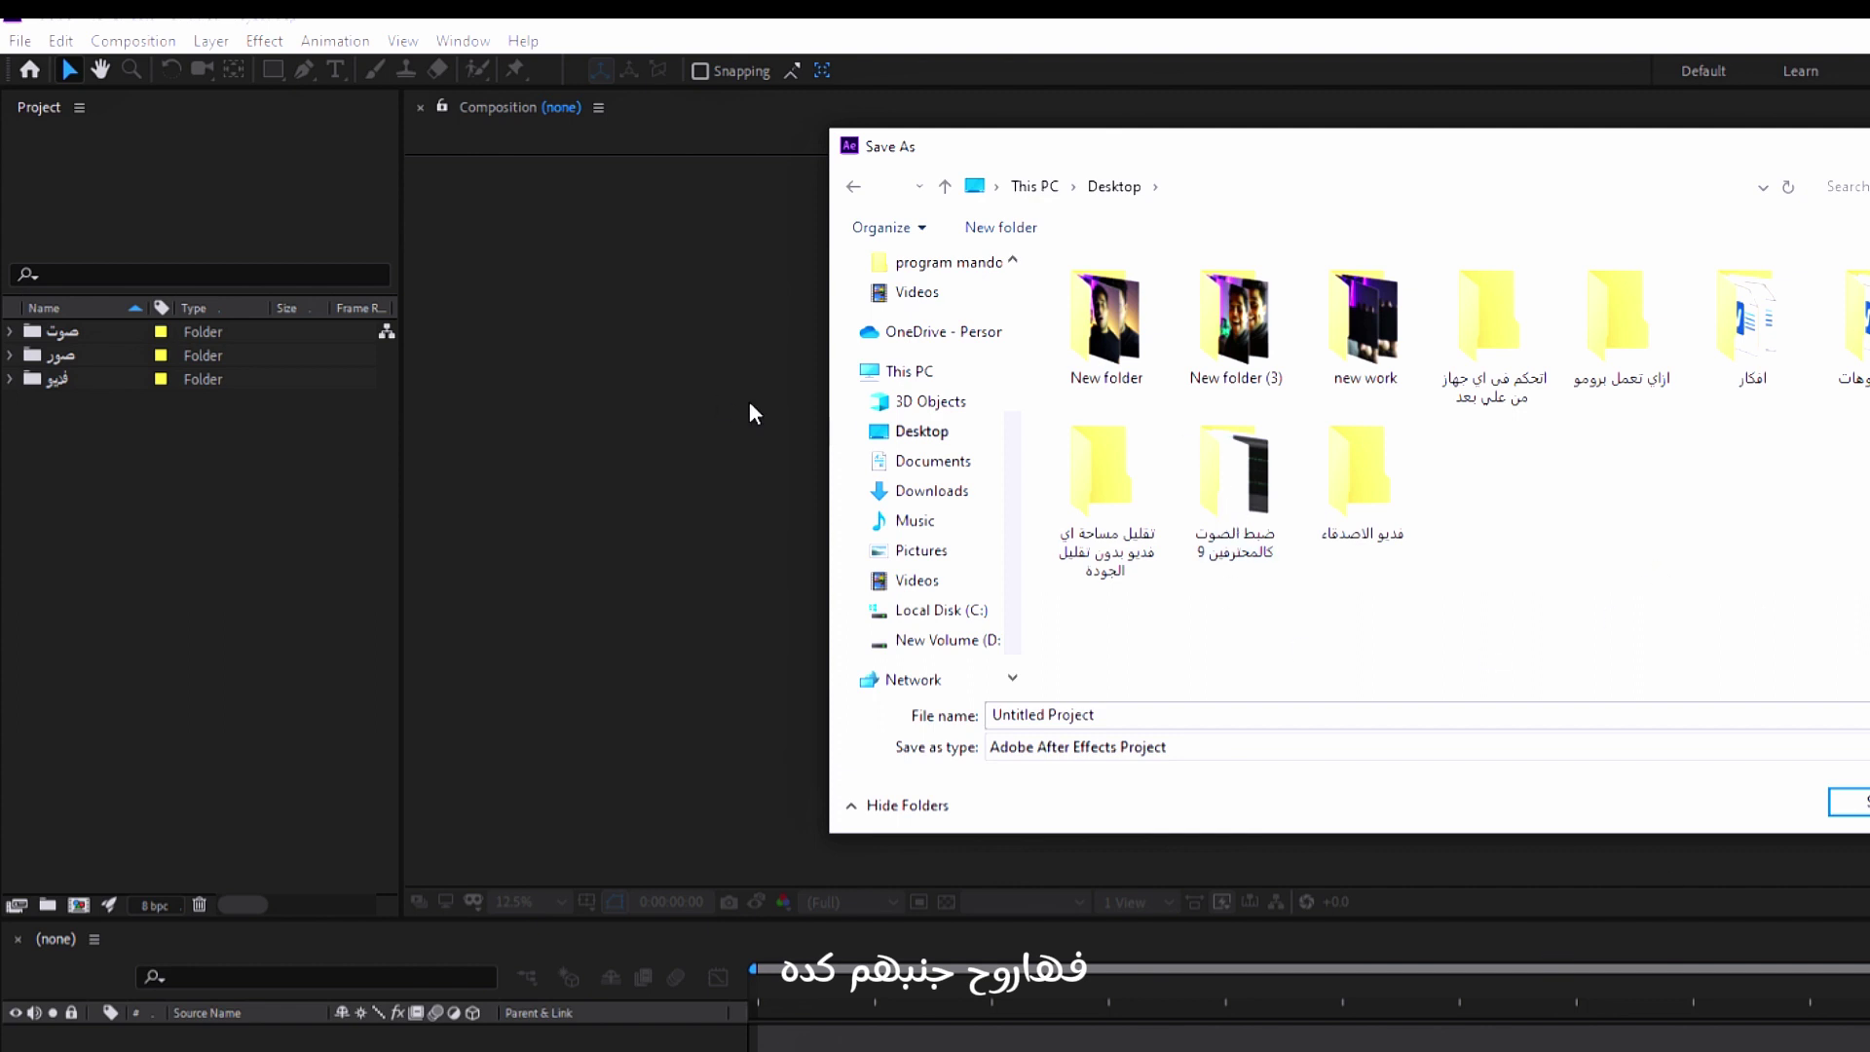
left_click(932, 491)
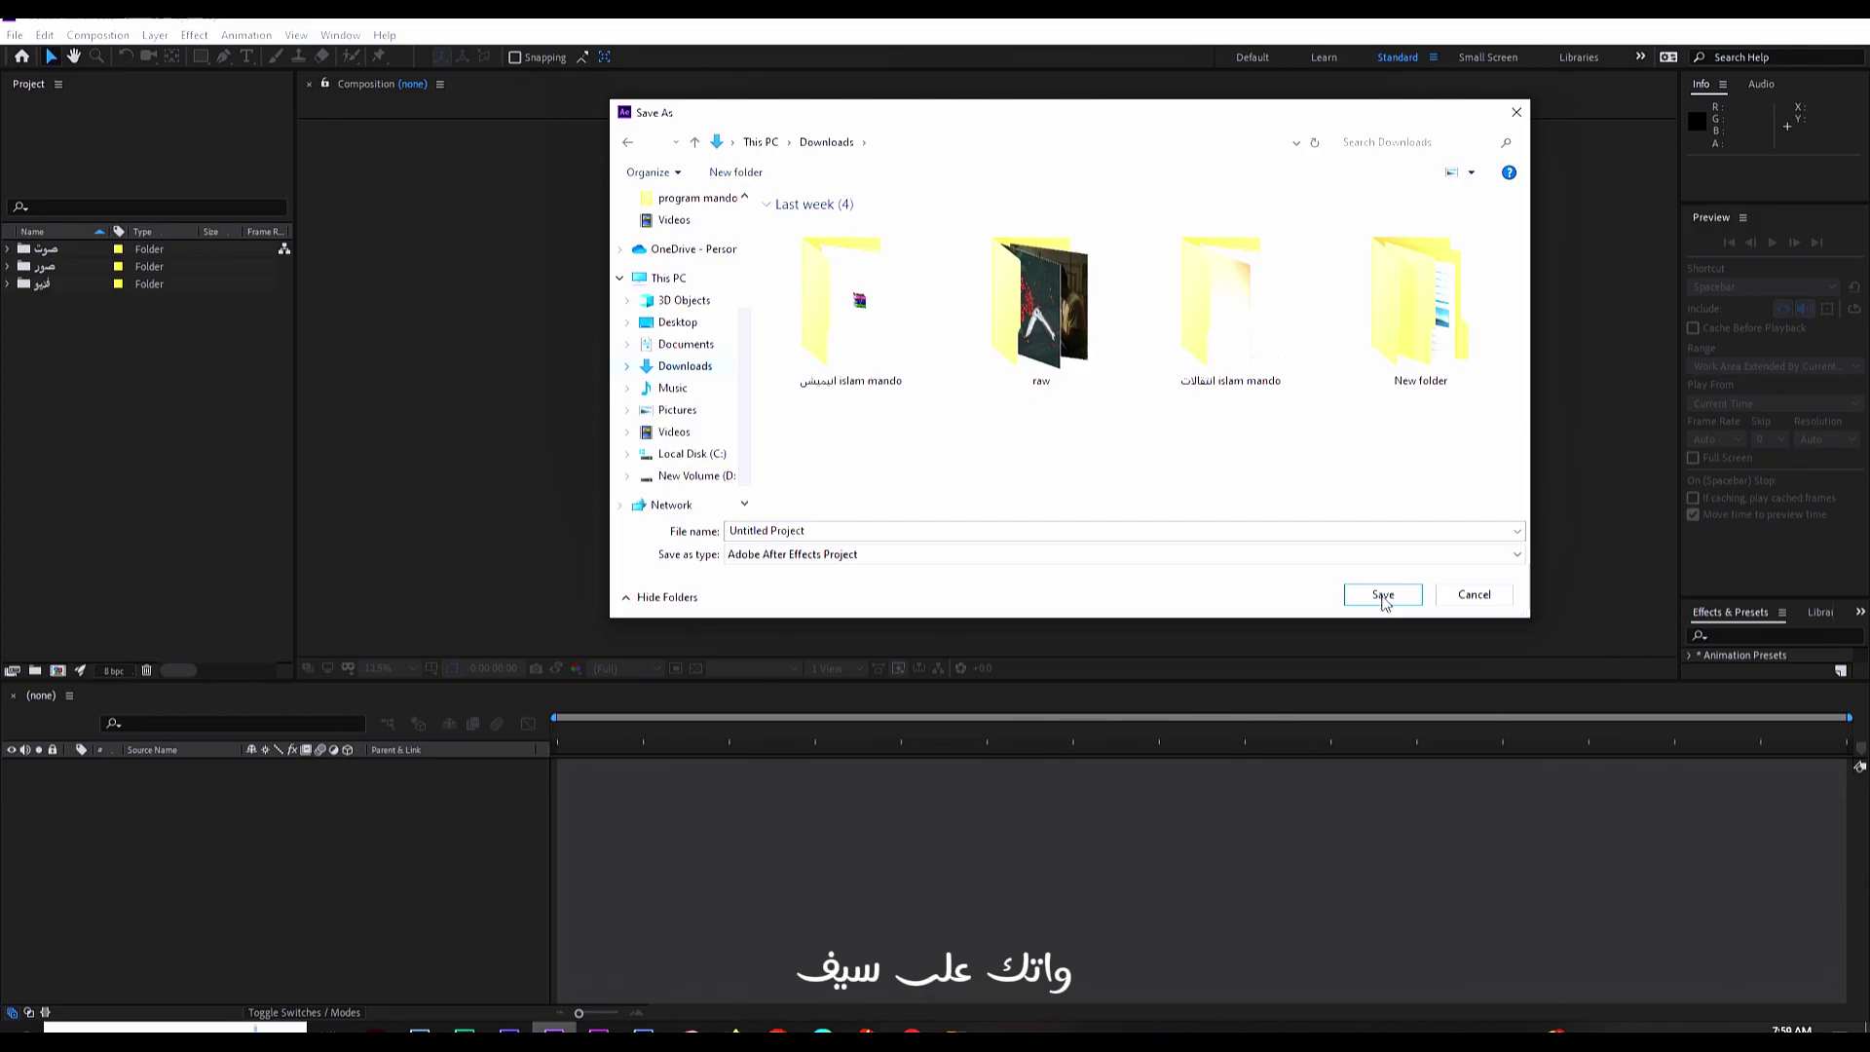
left_click(1373, 593)
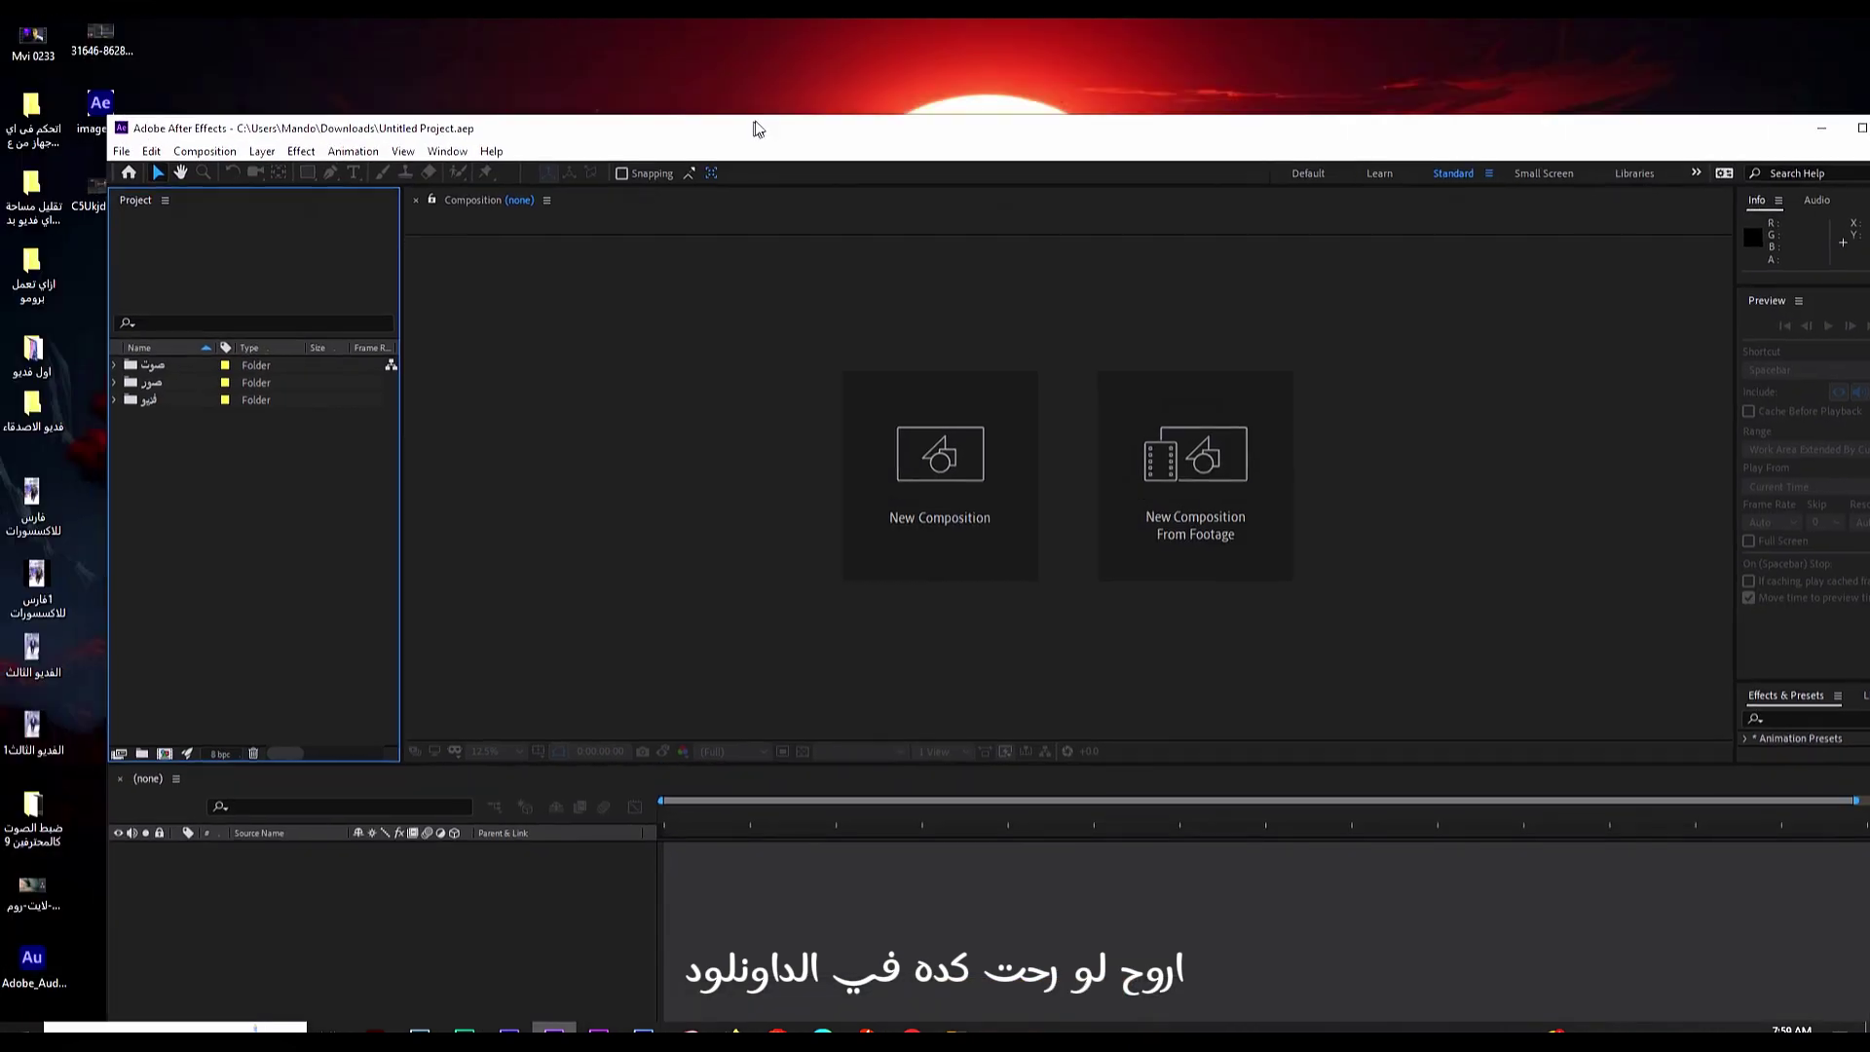
double_click(757, 129)
right_click(111, 388)
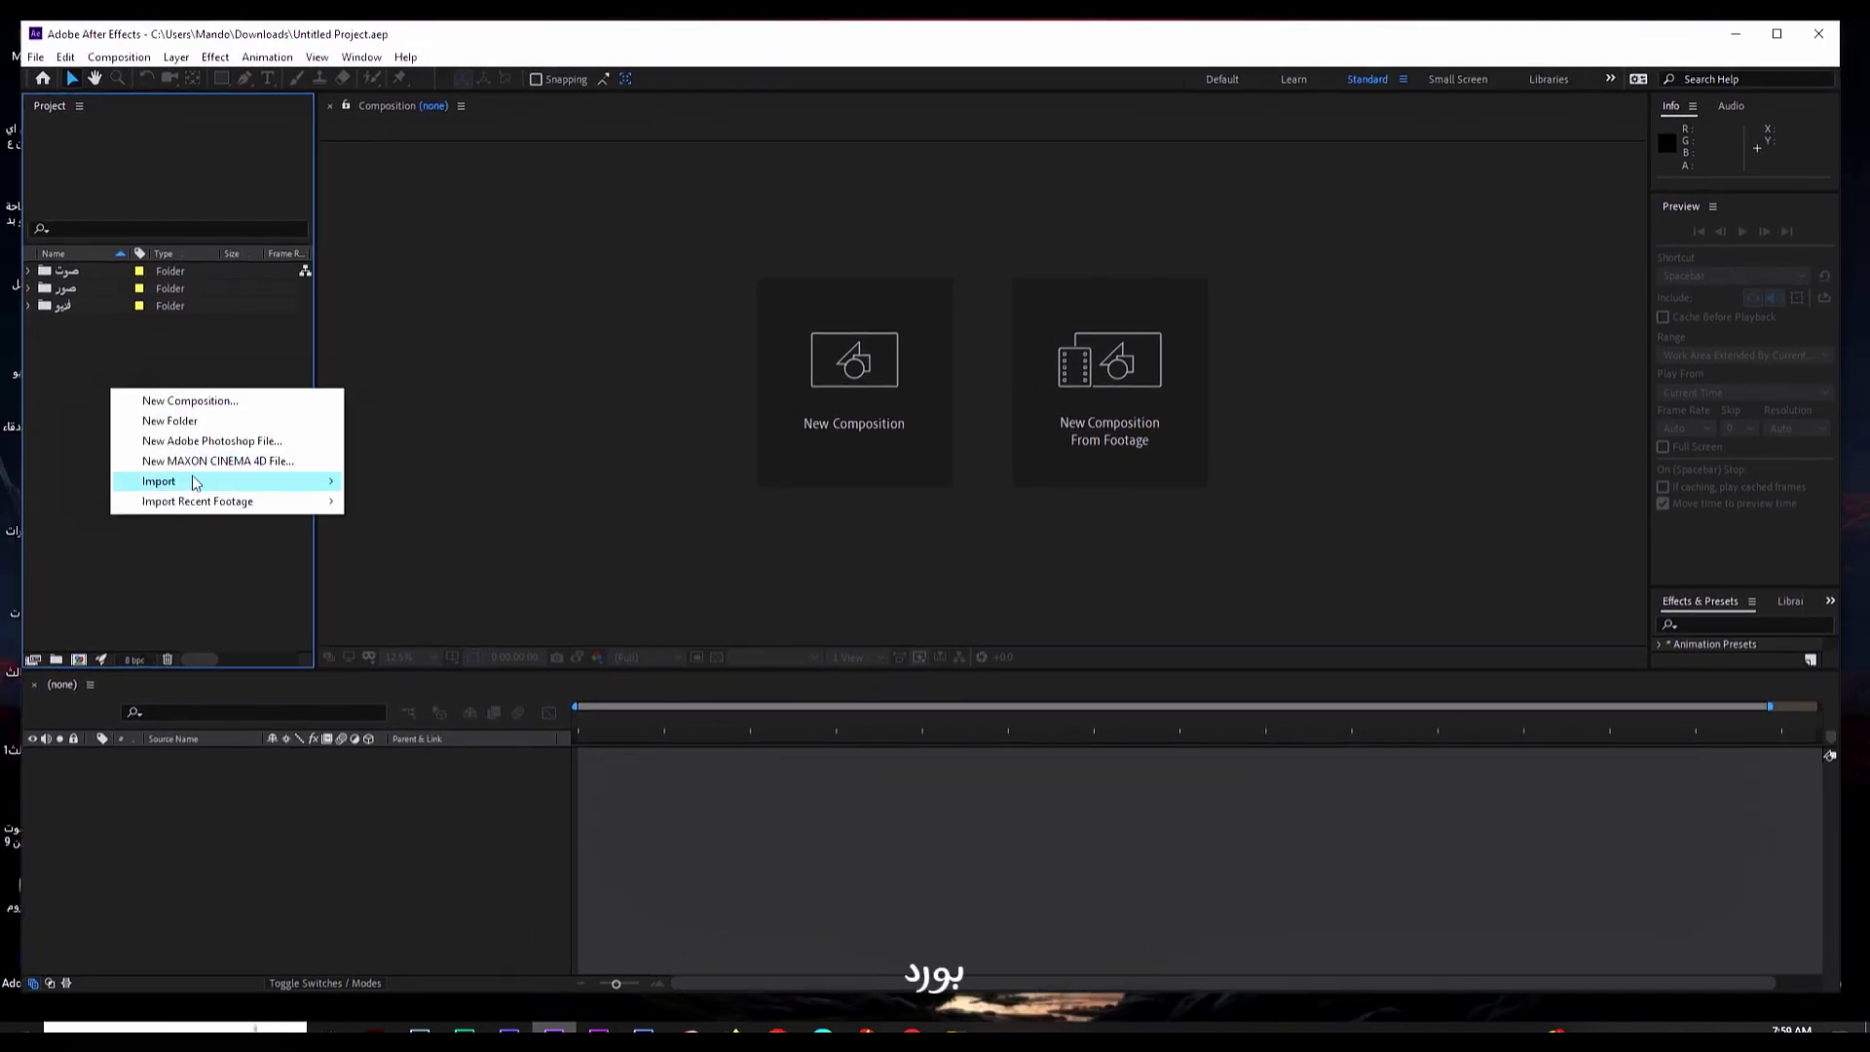
mouse_move(195, 483)
left_click(564, 479)
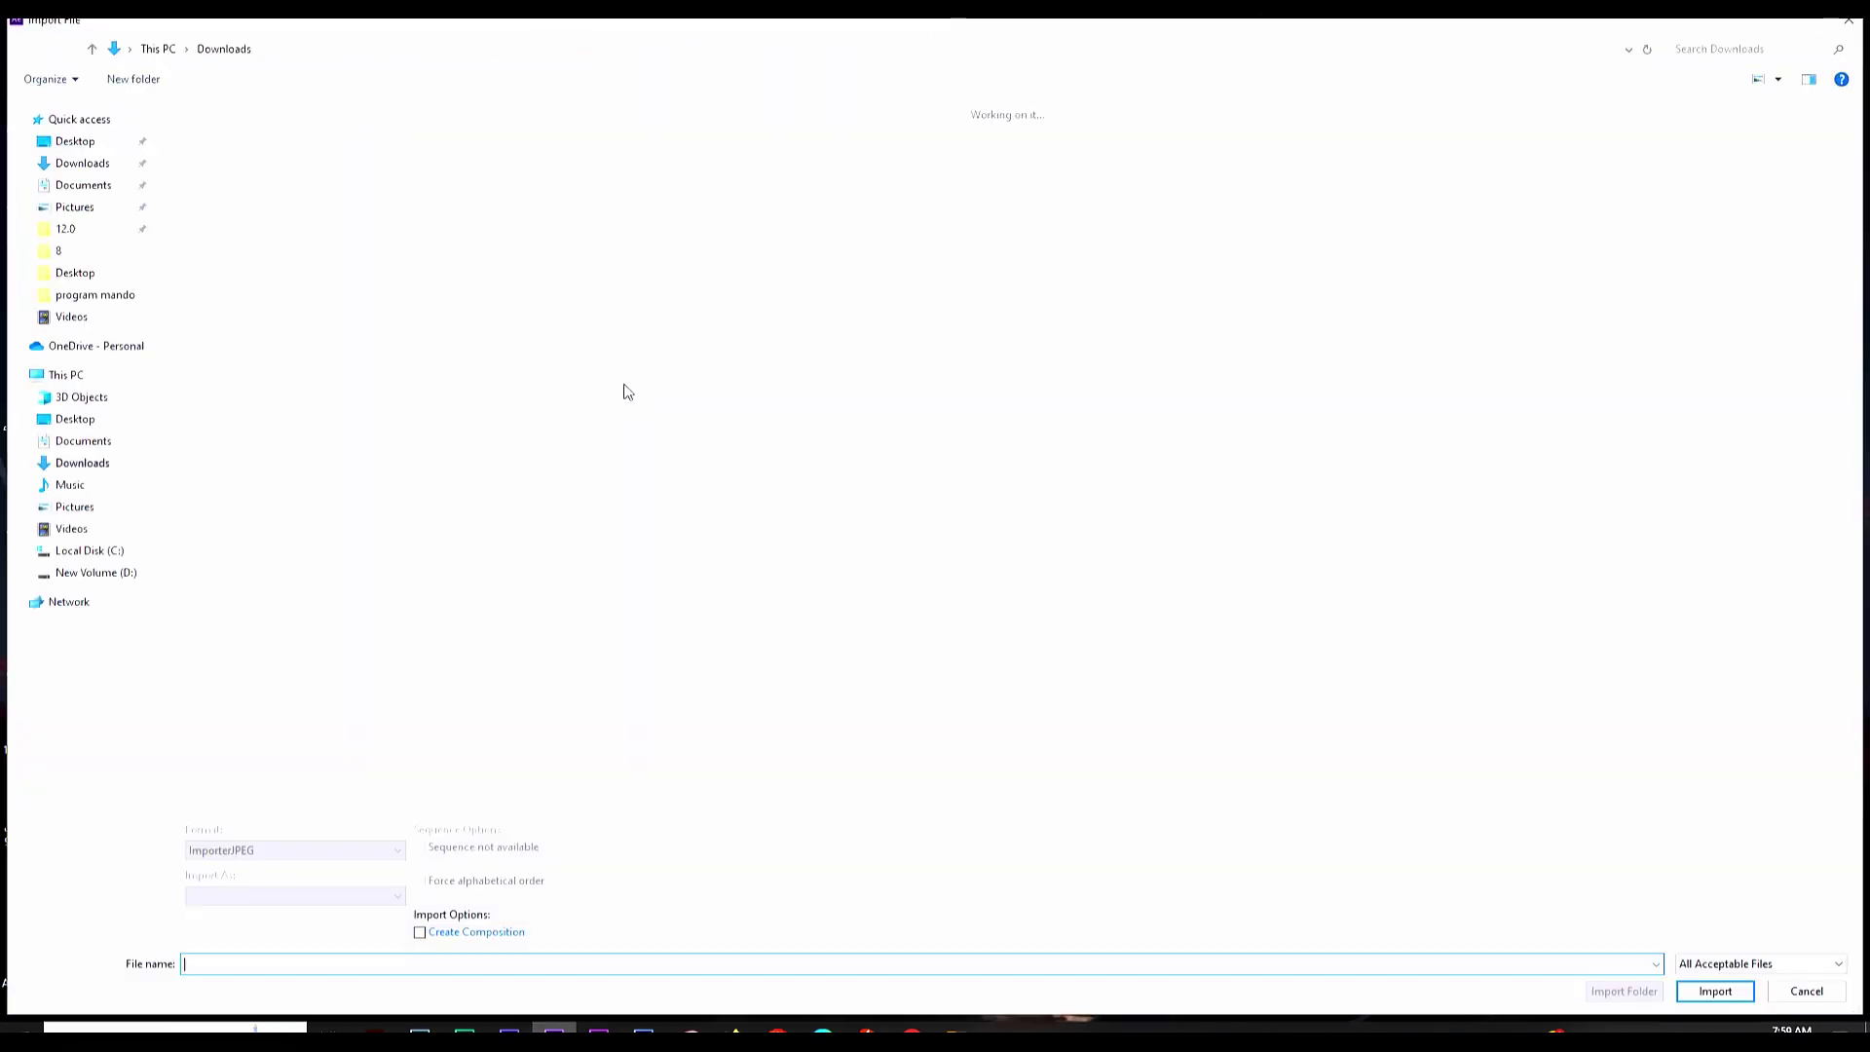
left_click(258, 170)
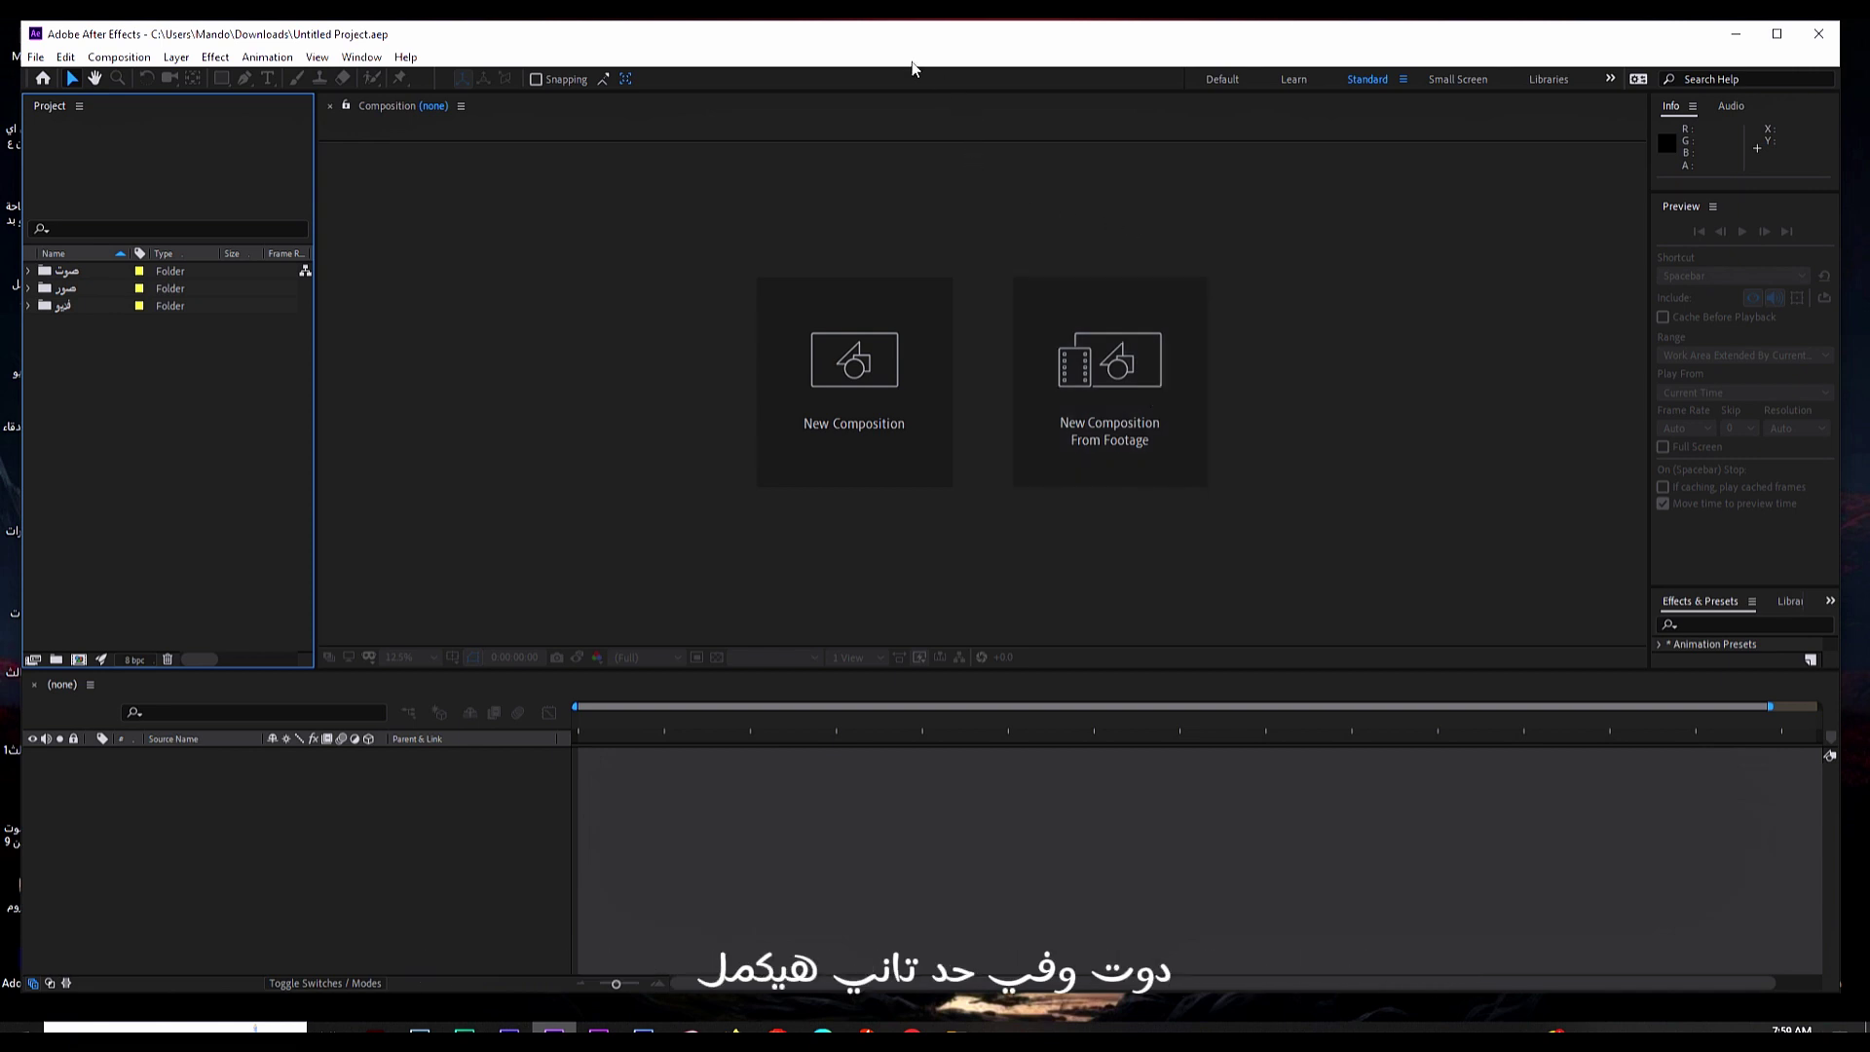
Step: Expand the صوت folder and open the yt1s MP3, showing its 0:01:18:01 duration
double_click(924, 36)
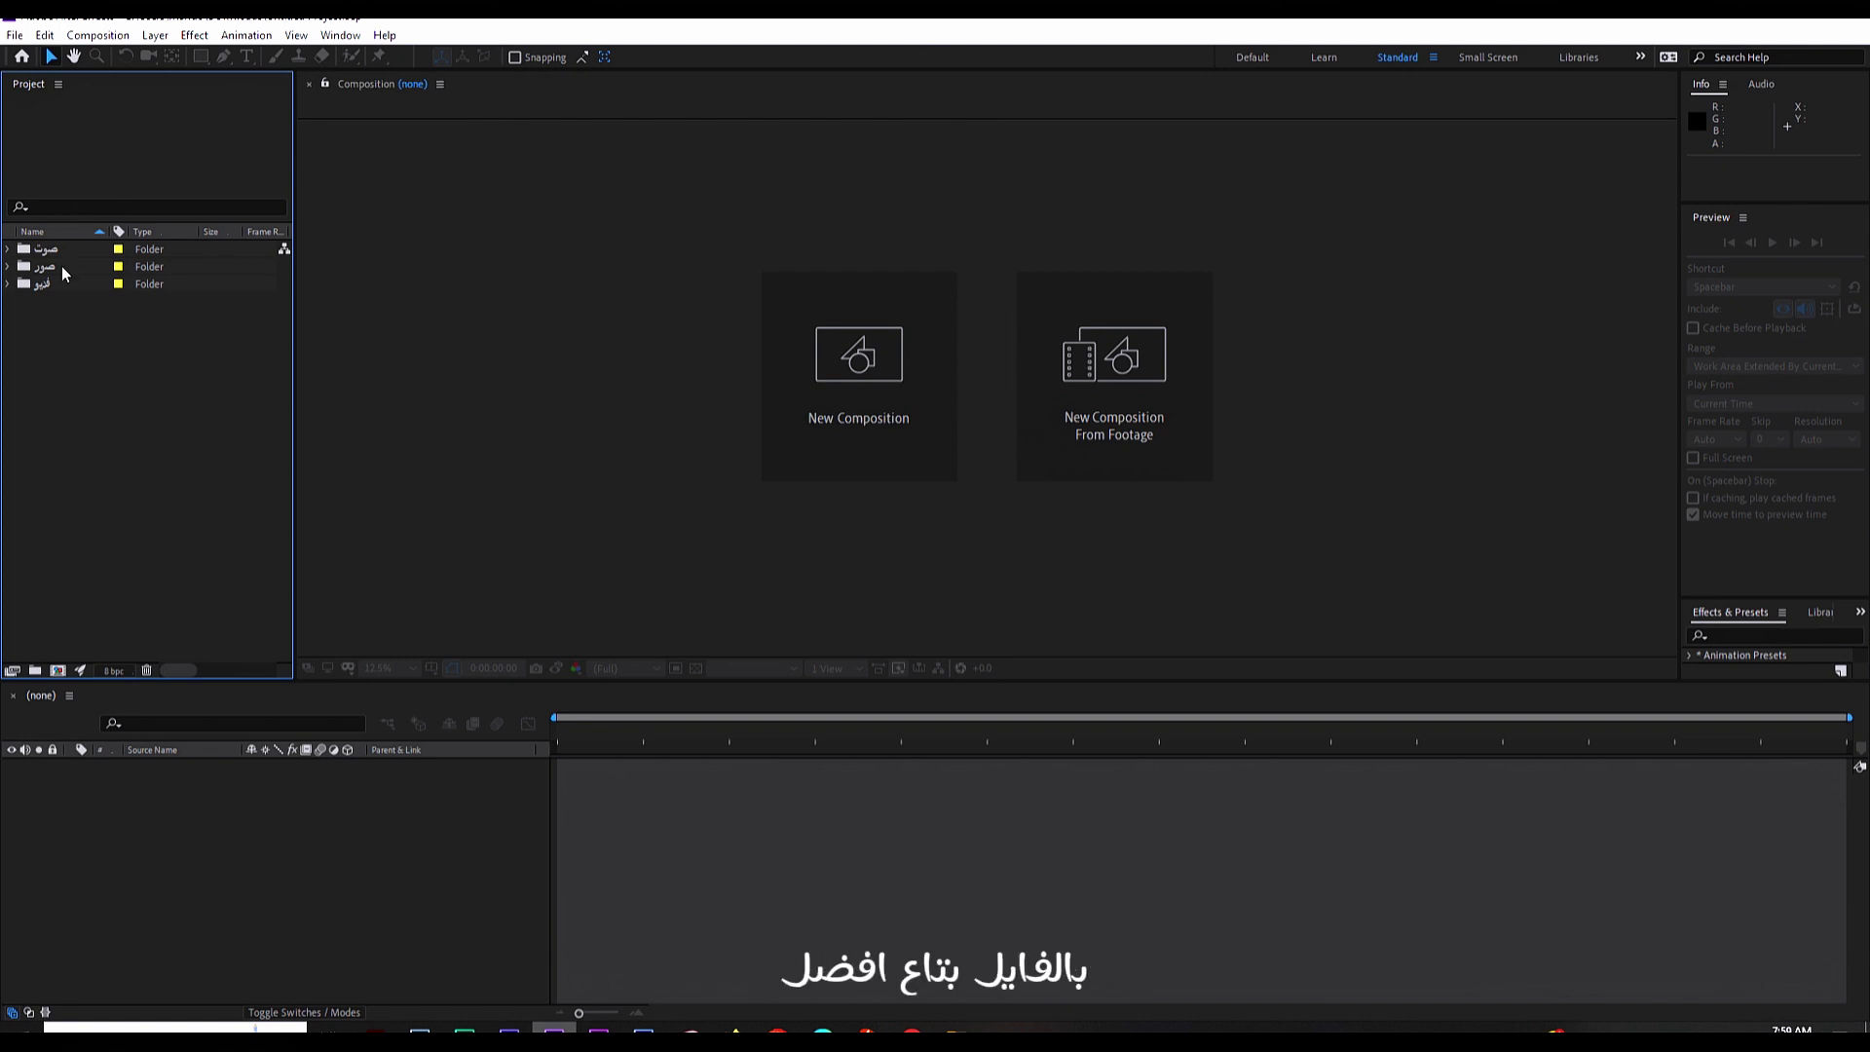
left_click(8, 249)
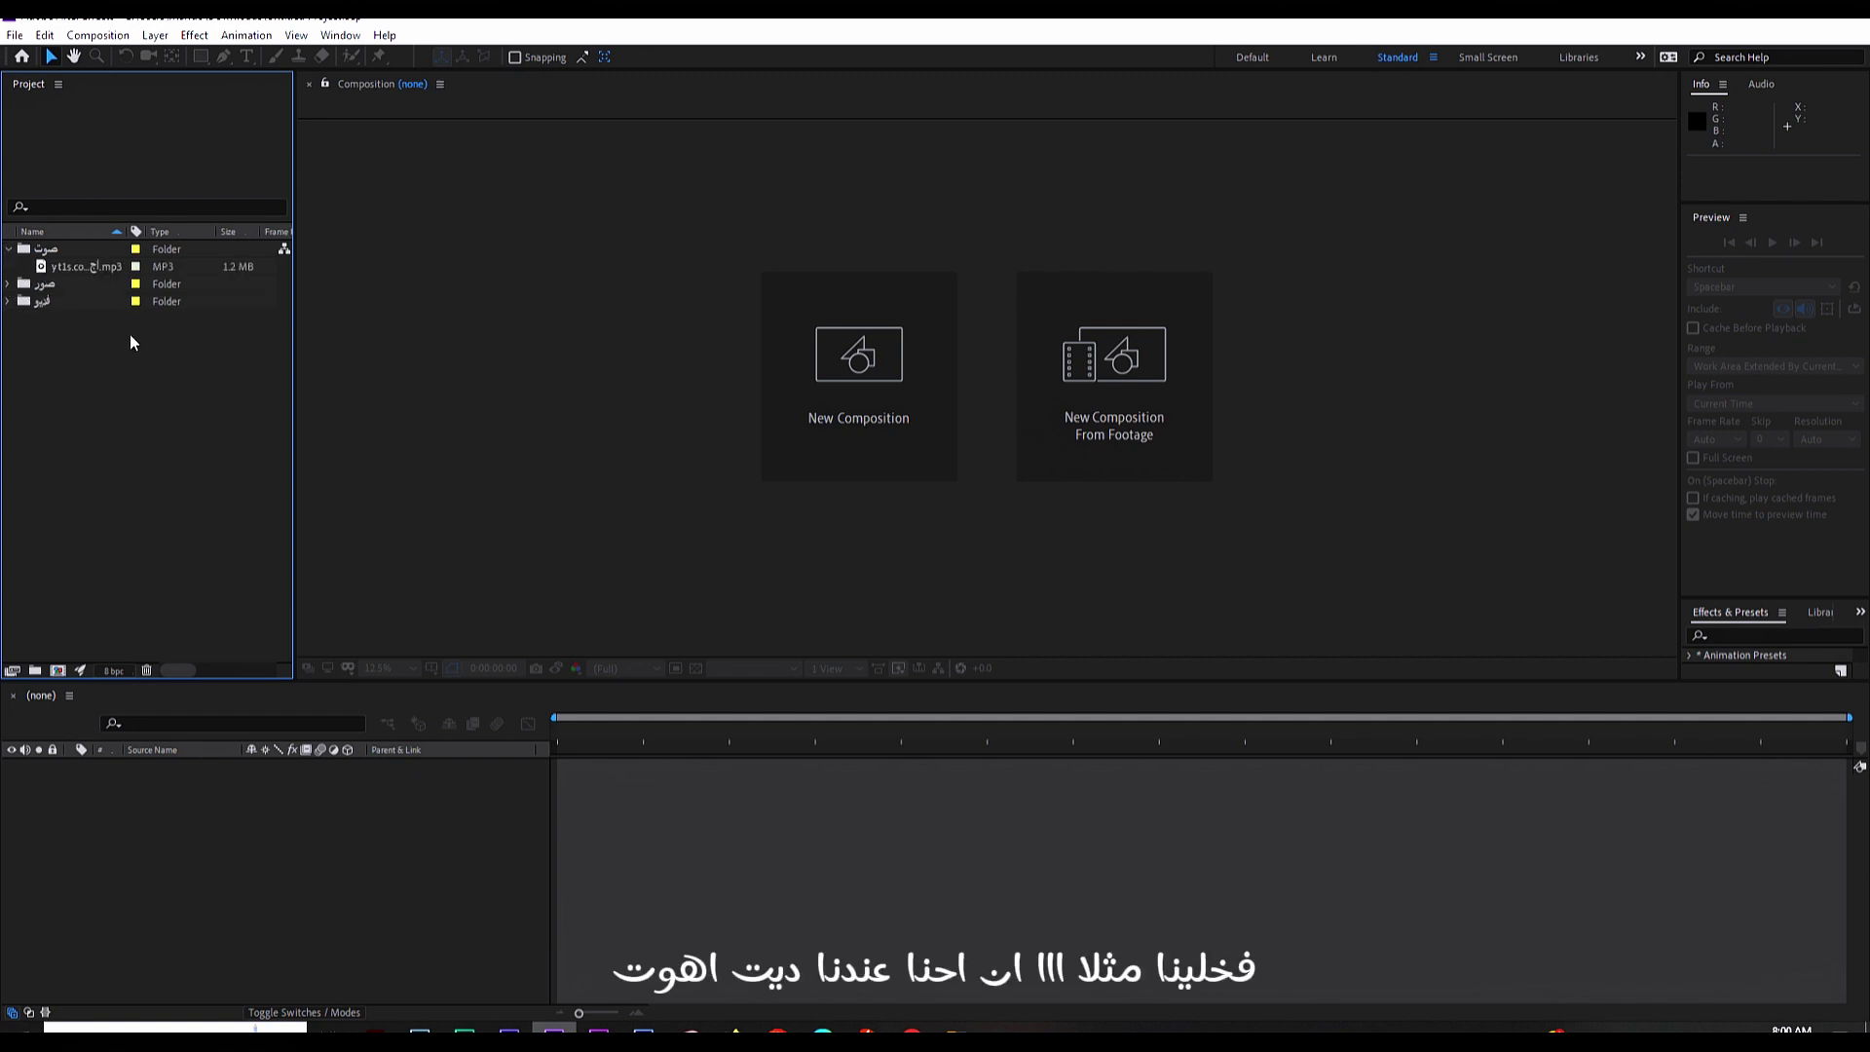
left_click(105, 267)
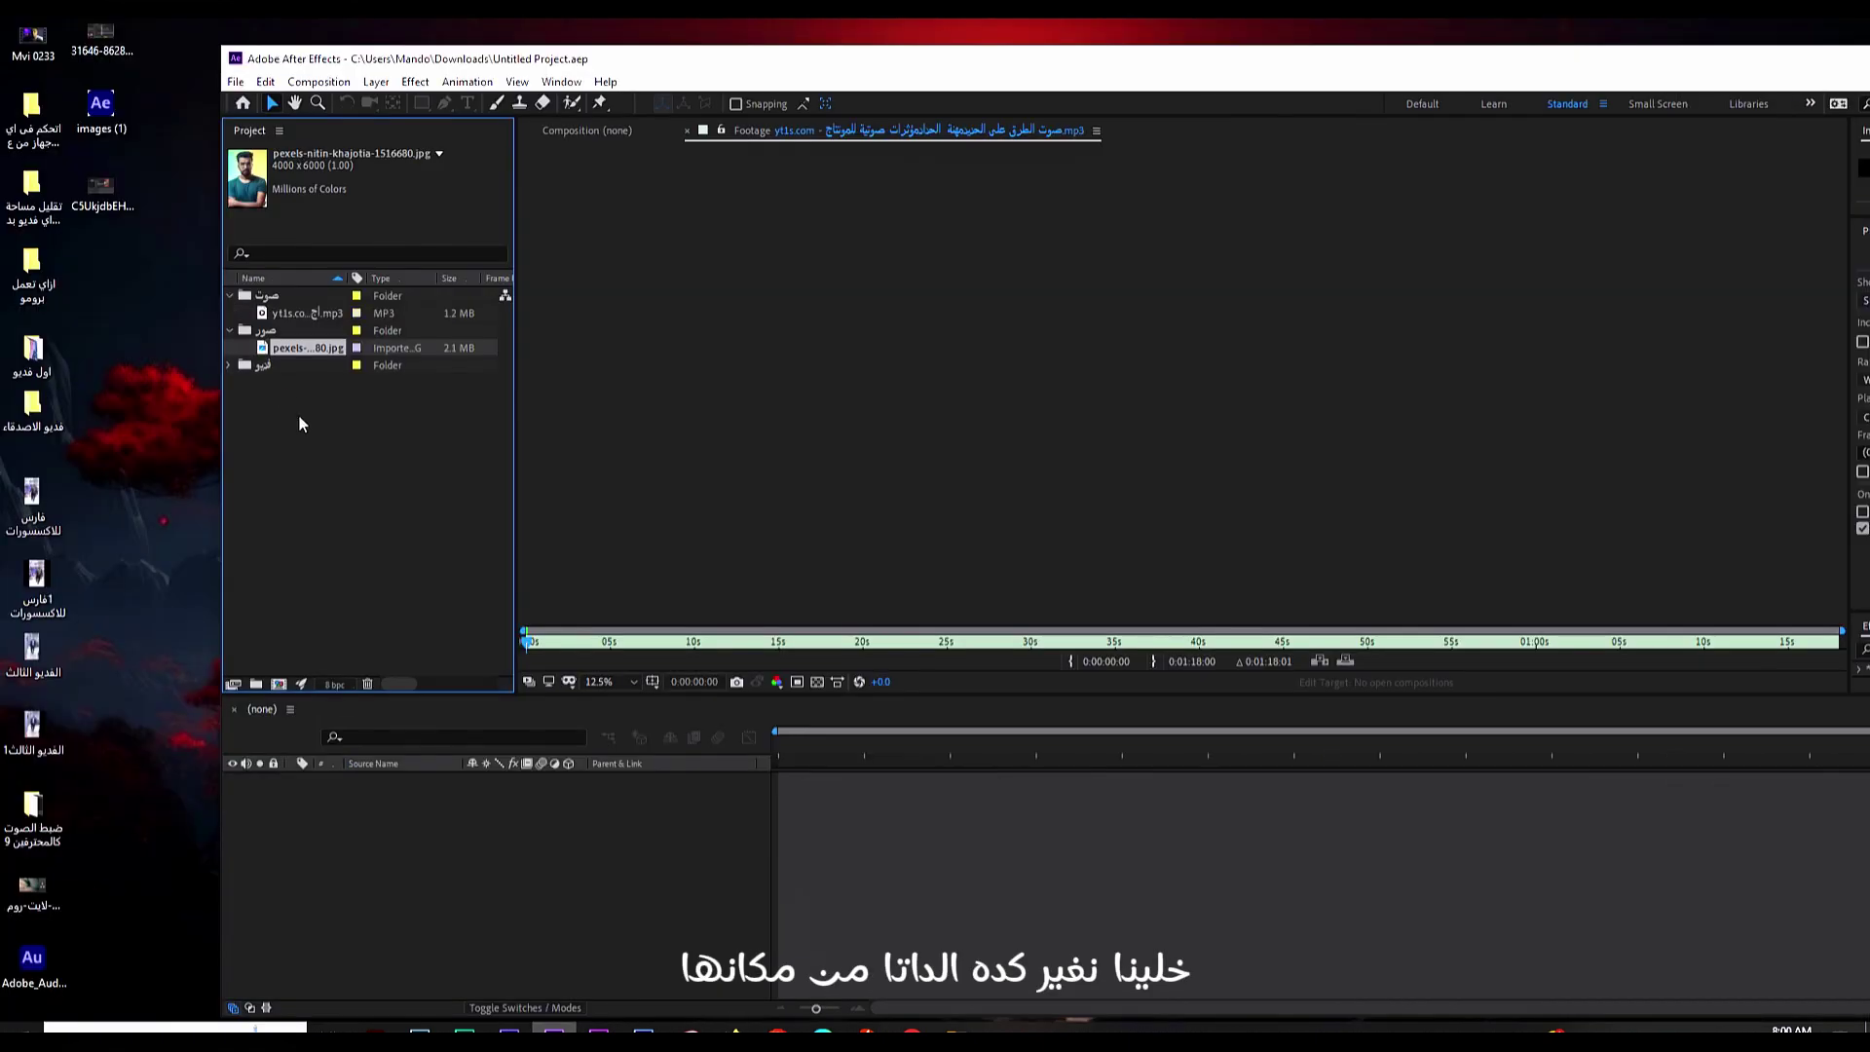
Step: In File Explorer, cut the pexels portrait image out of the Downloads folder
left_click(387, 372)
left_click(282, 348)
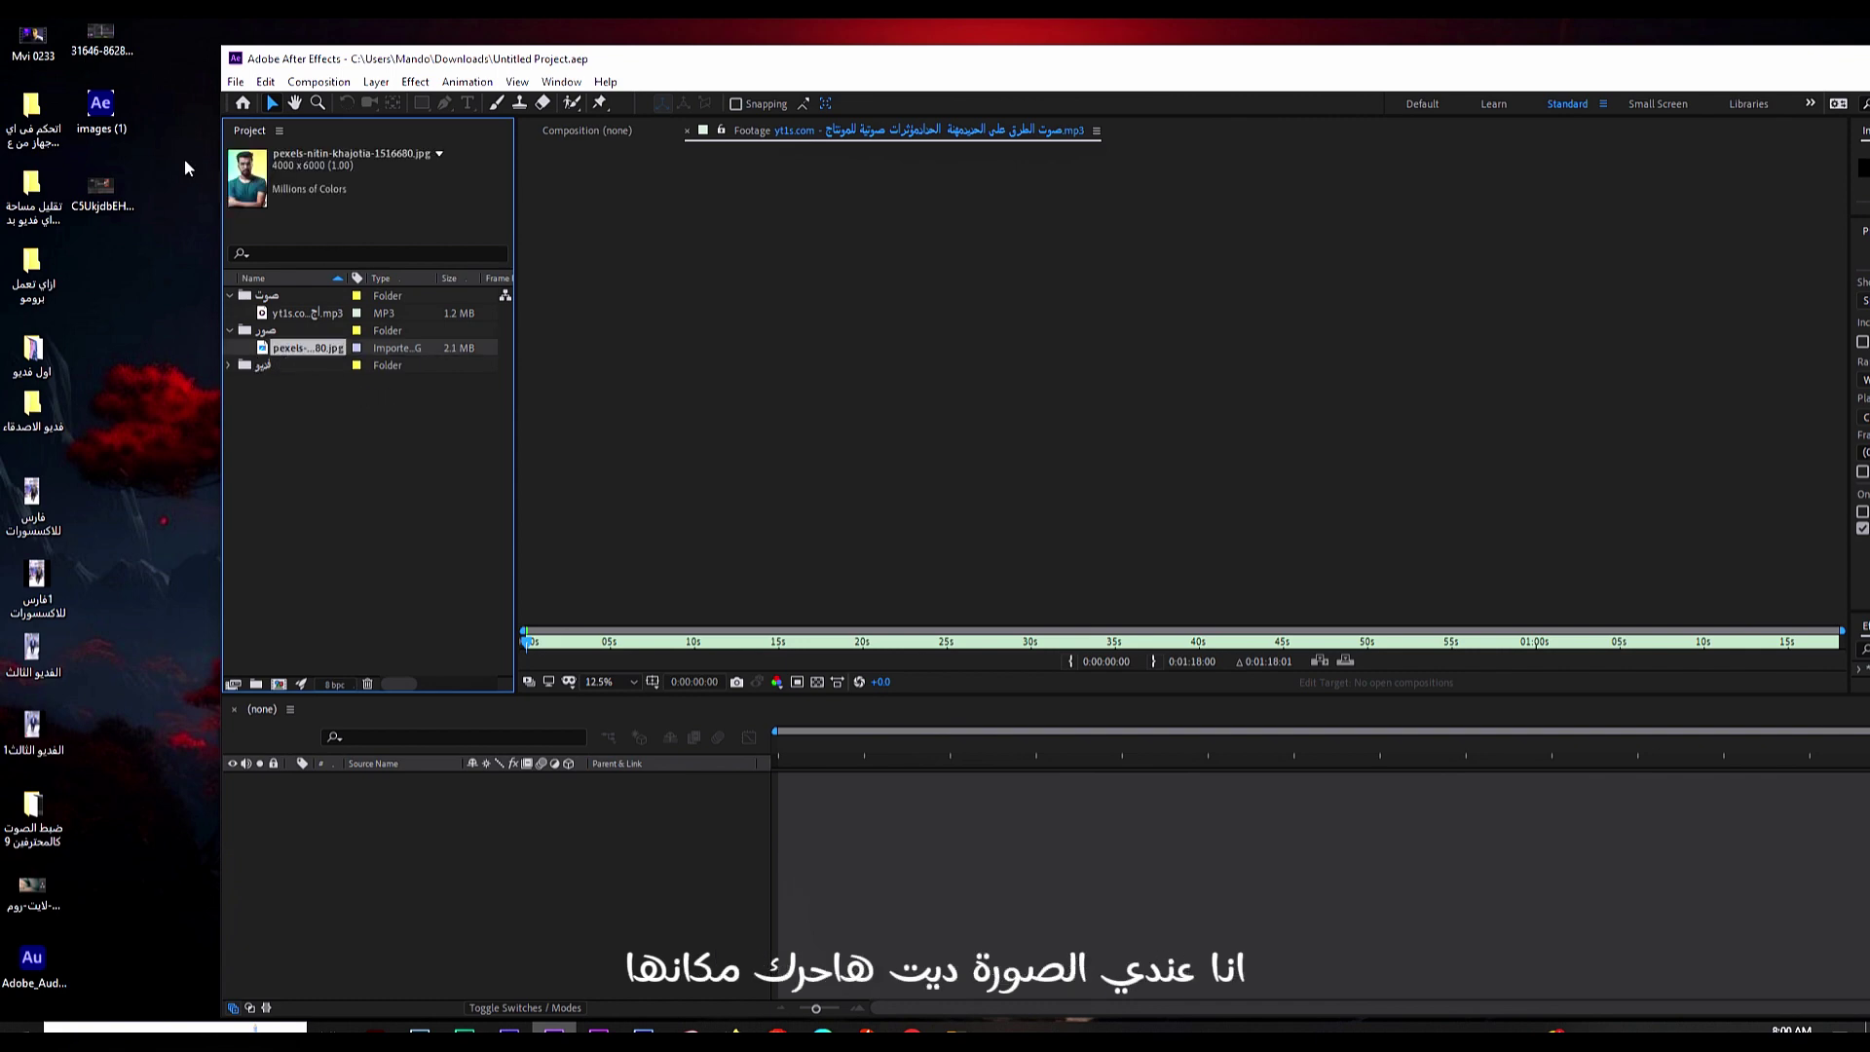
key("super+e")
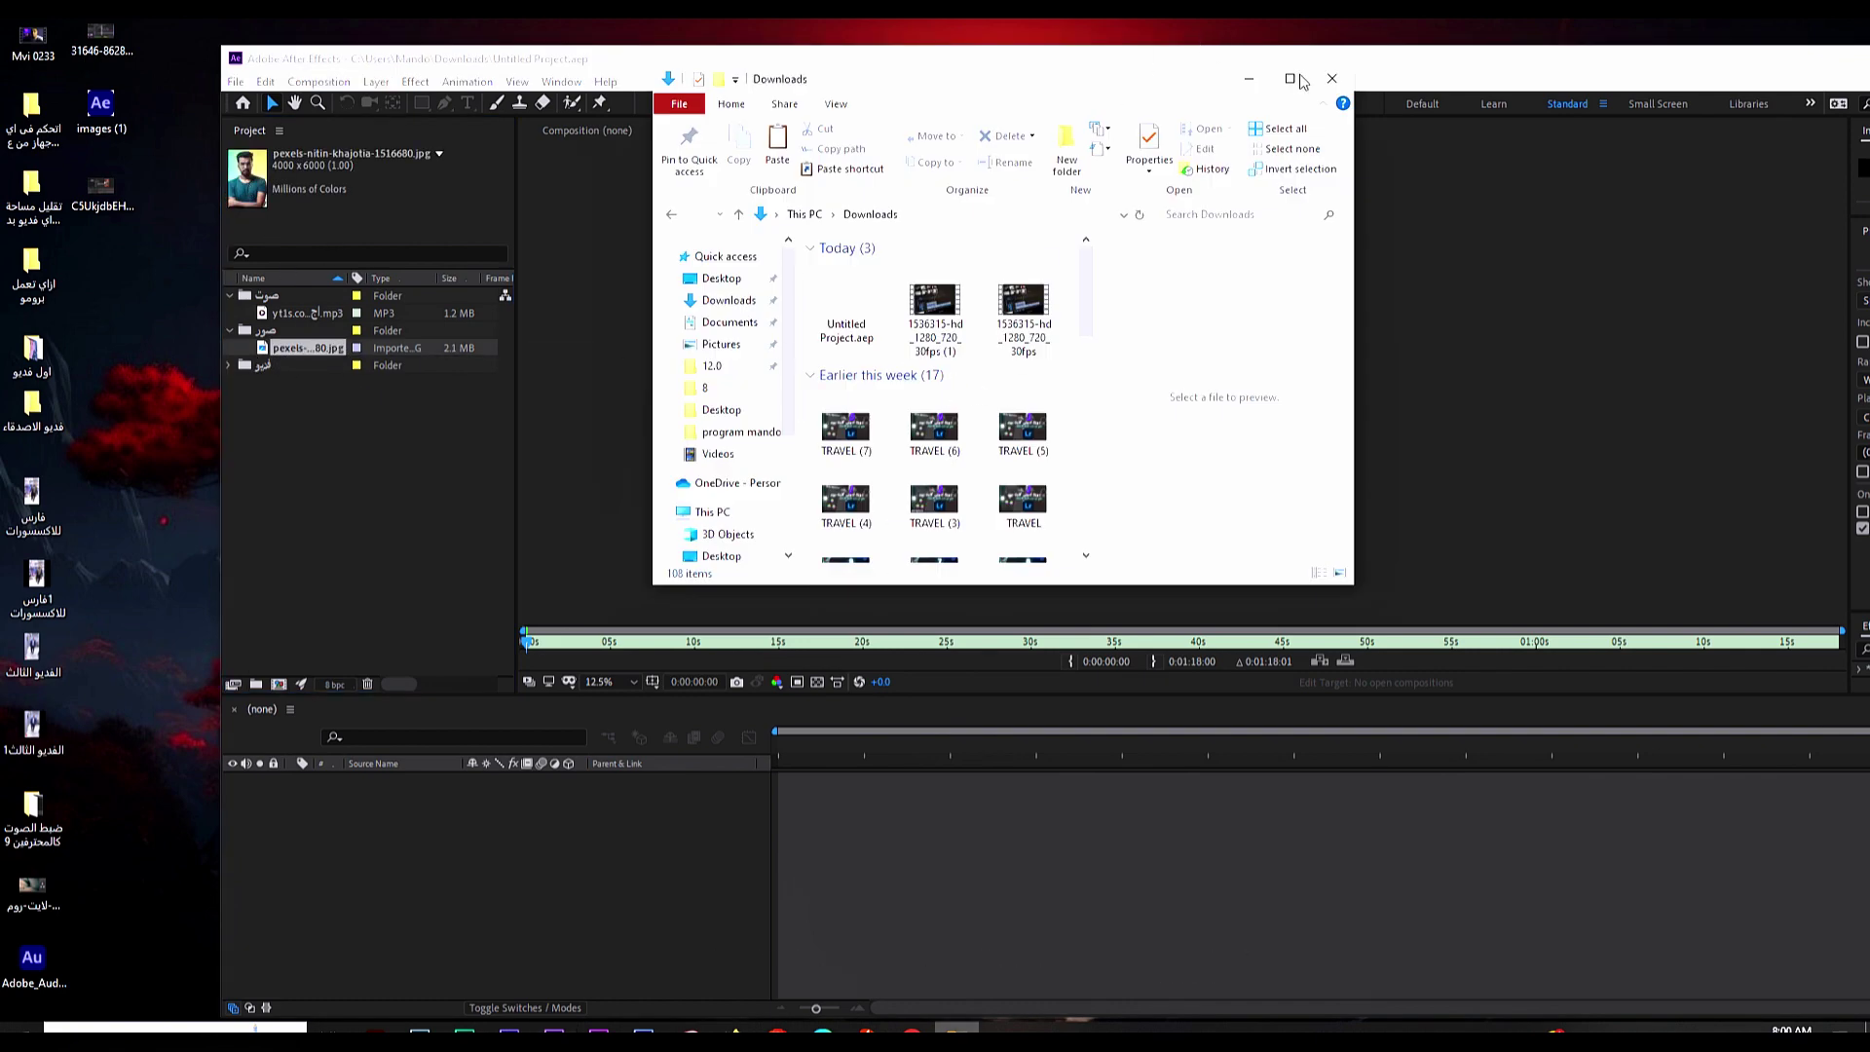
left_click(1295, 78)
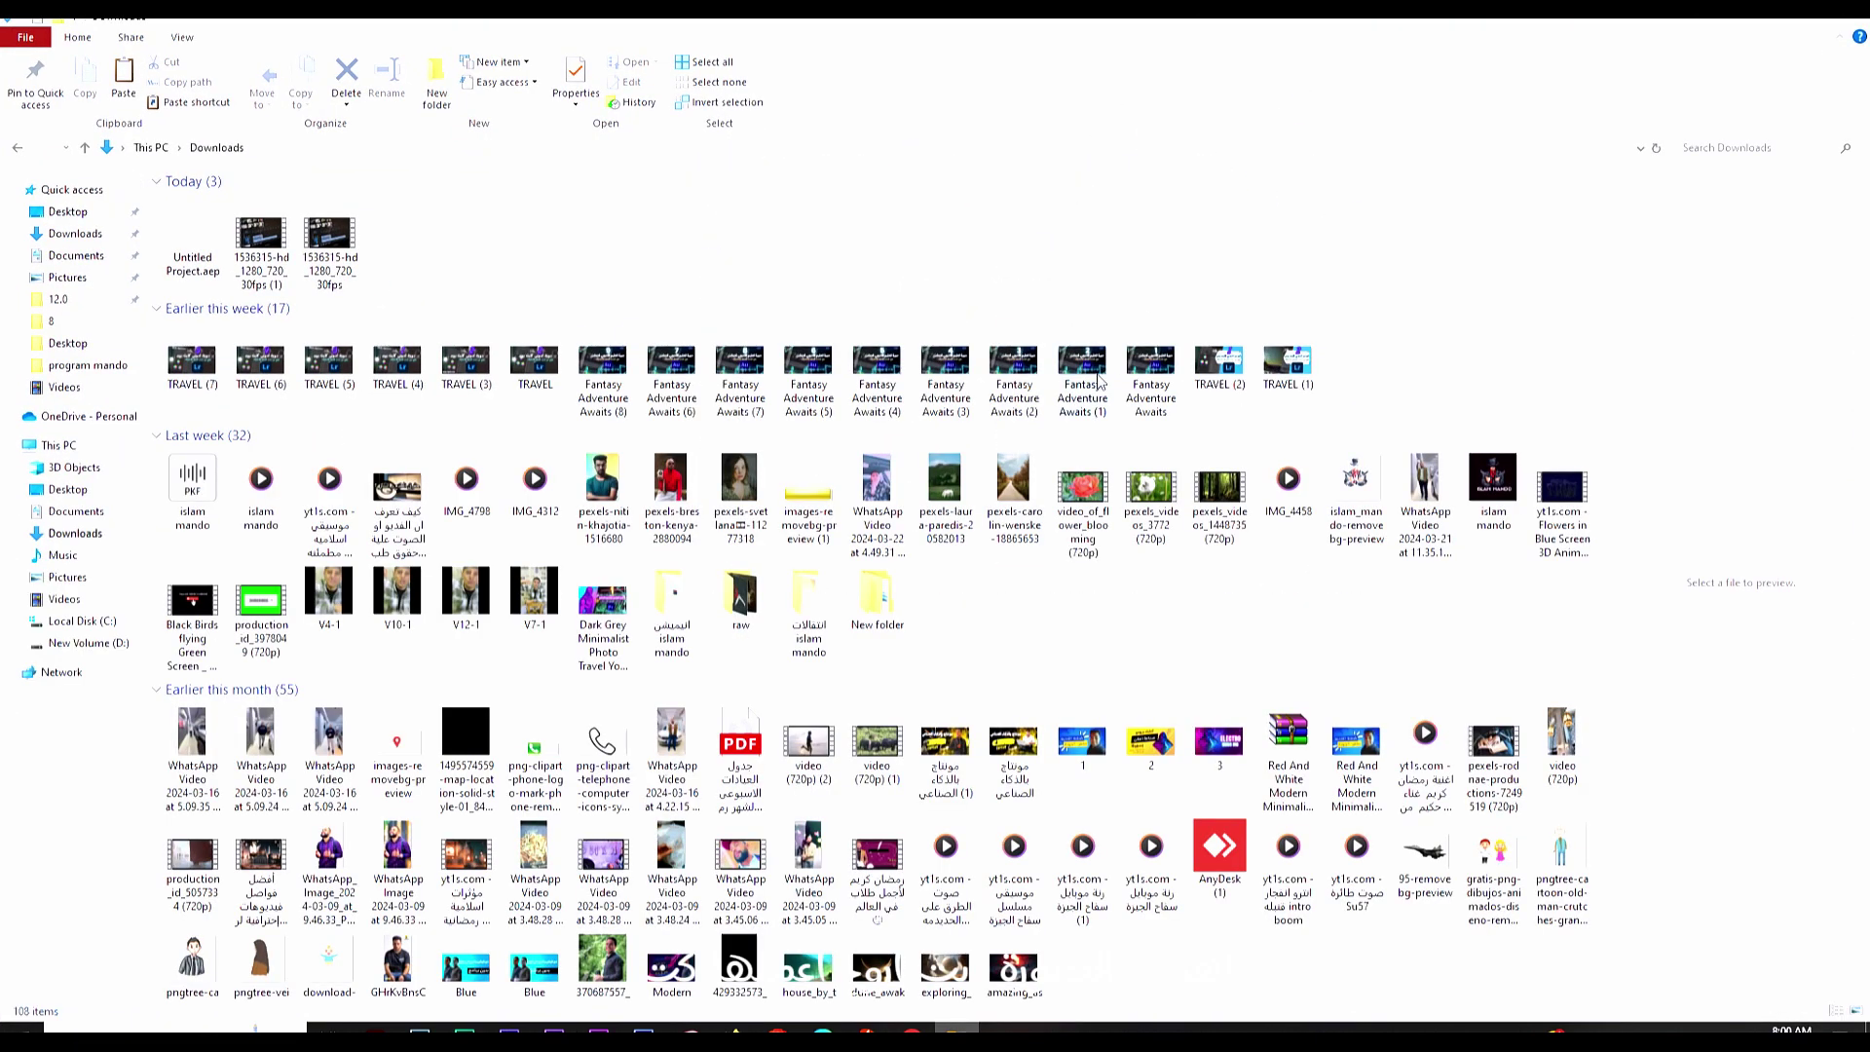
left_click(612, 474)
right_click(612, 474)
key("Escape")
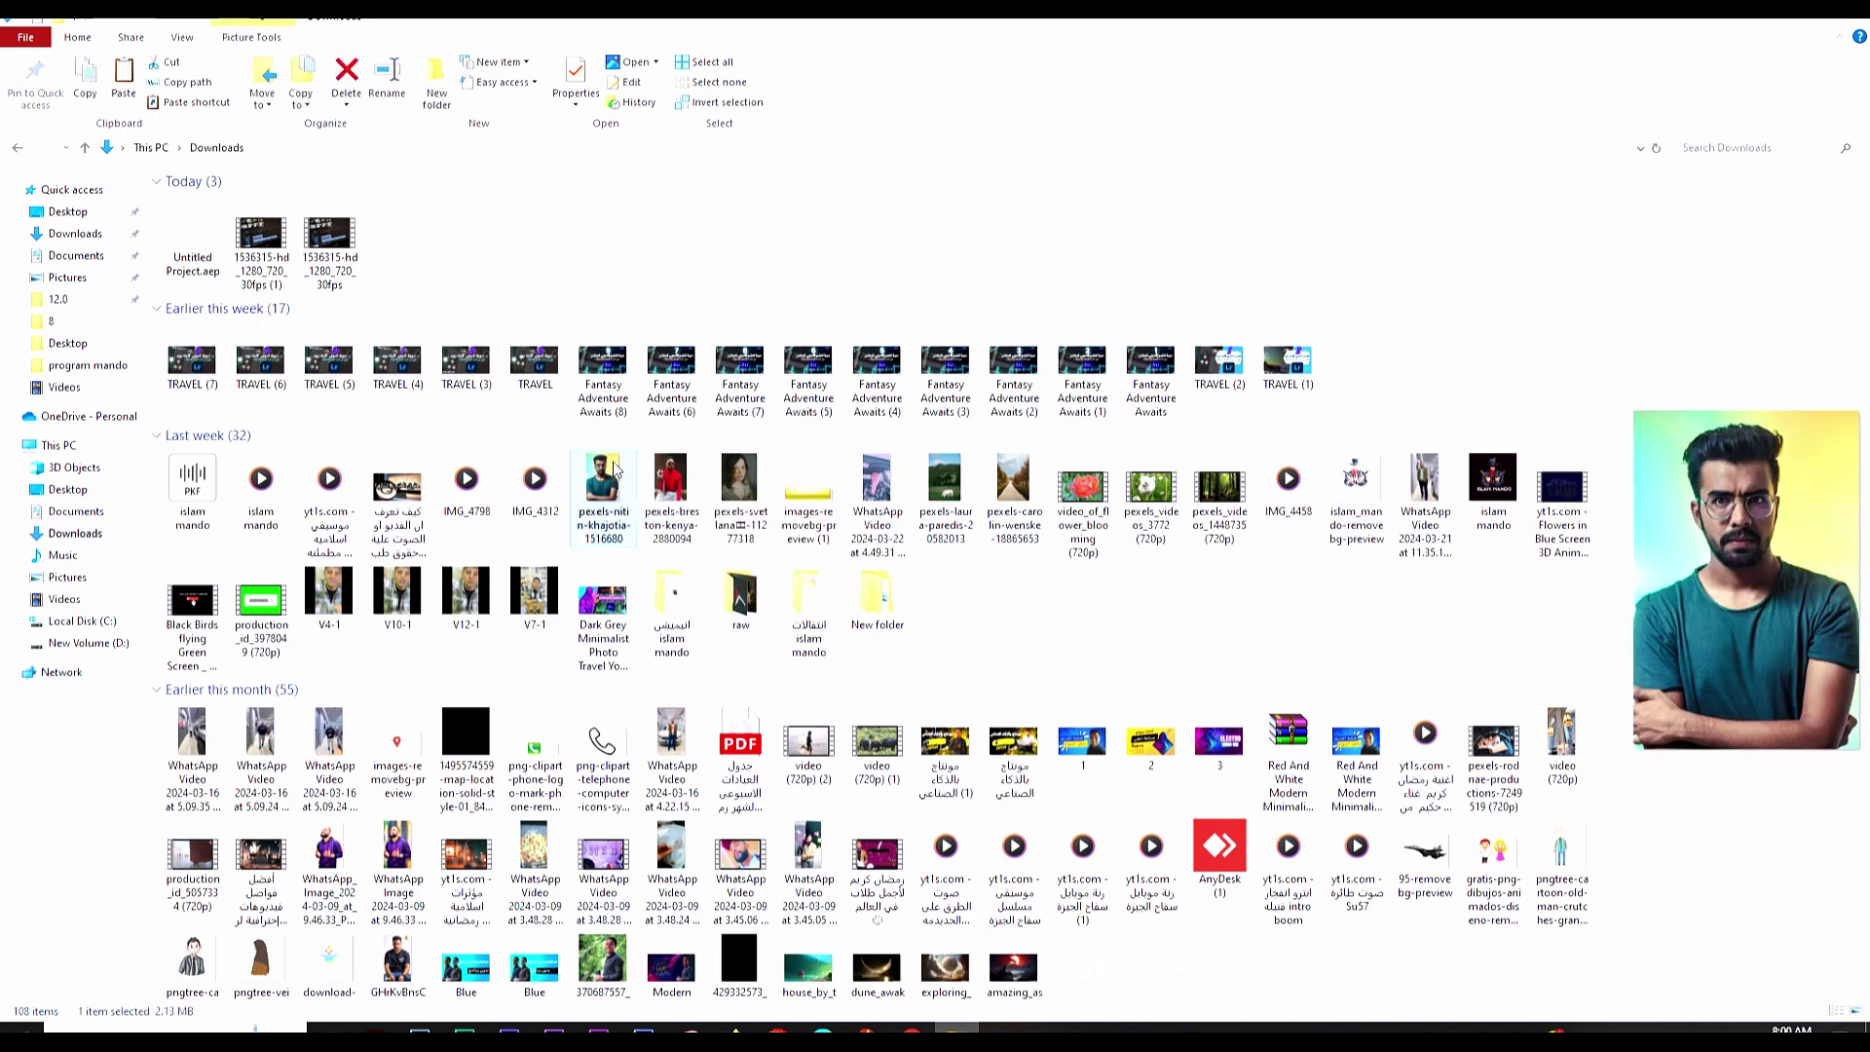
right_click(618, 518)
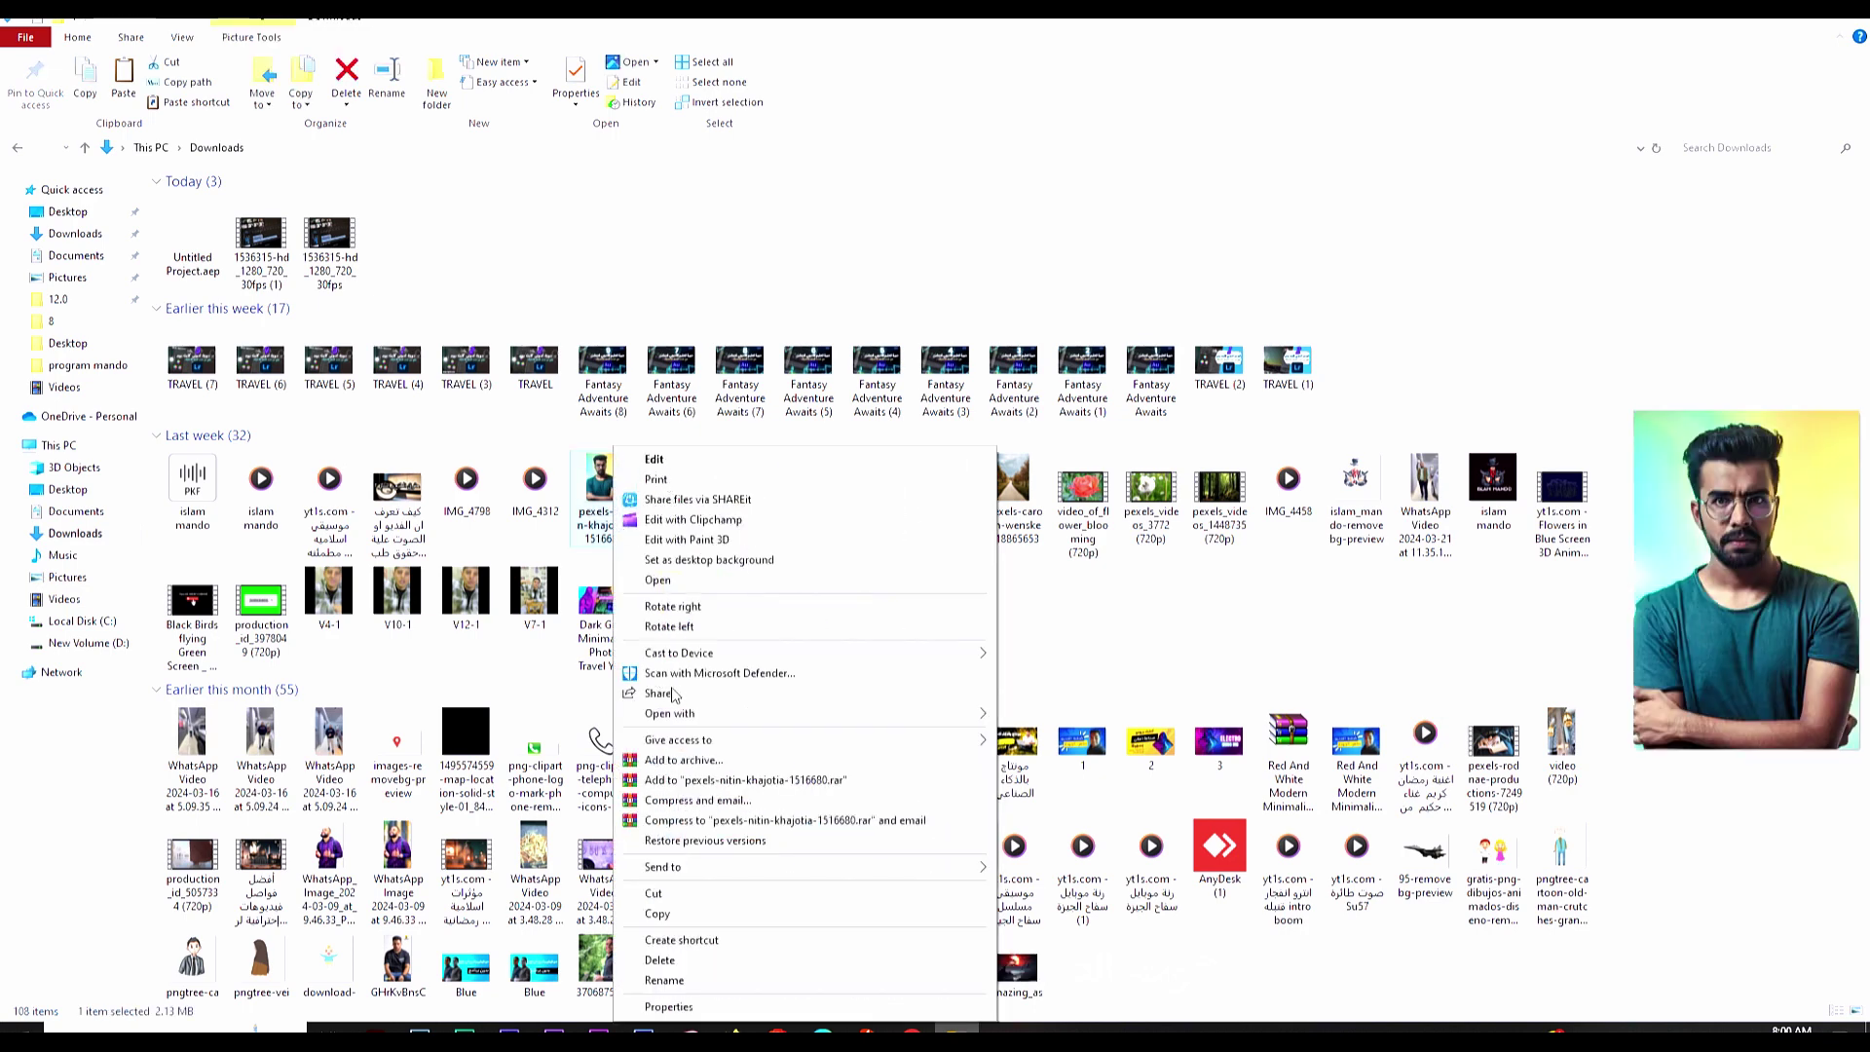
left_click(657, 913)
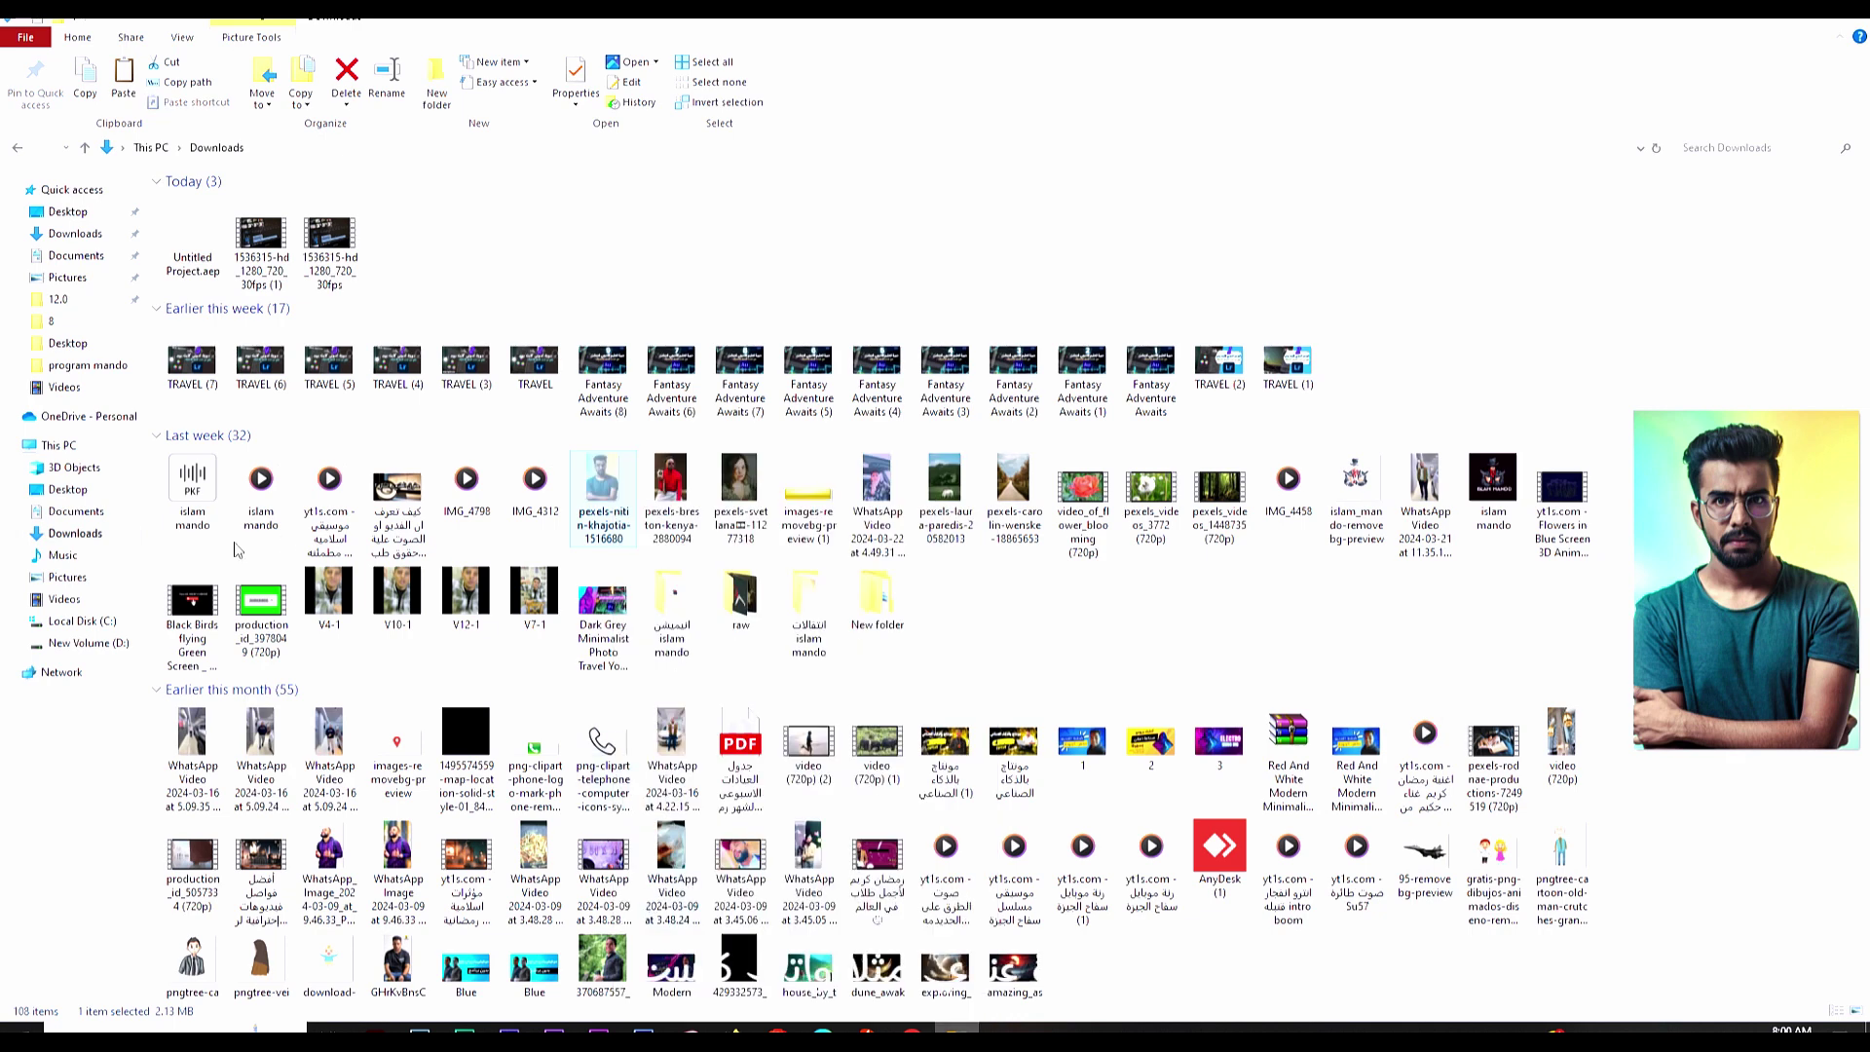
Step: Paste the pexels image into the Music folder and return to After Effects
left_click(62, 555)
right_click(550, 508)
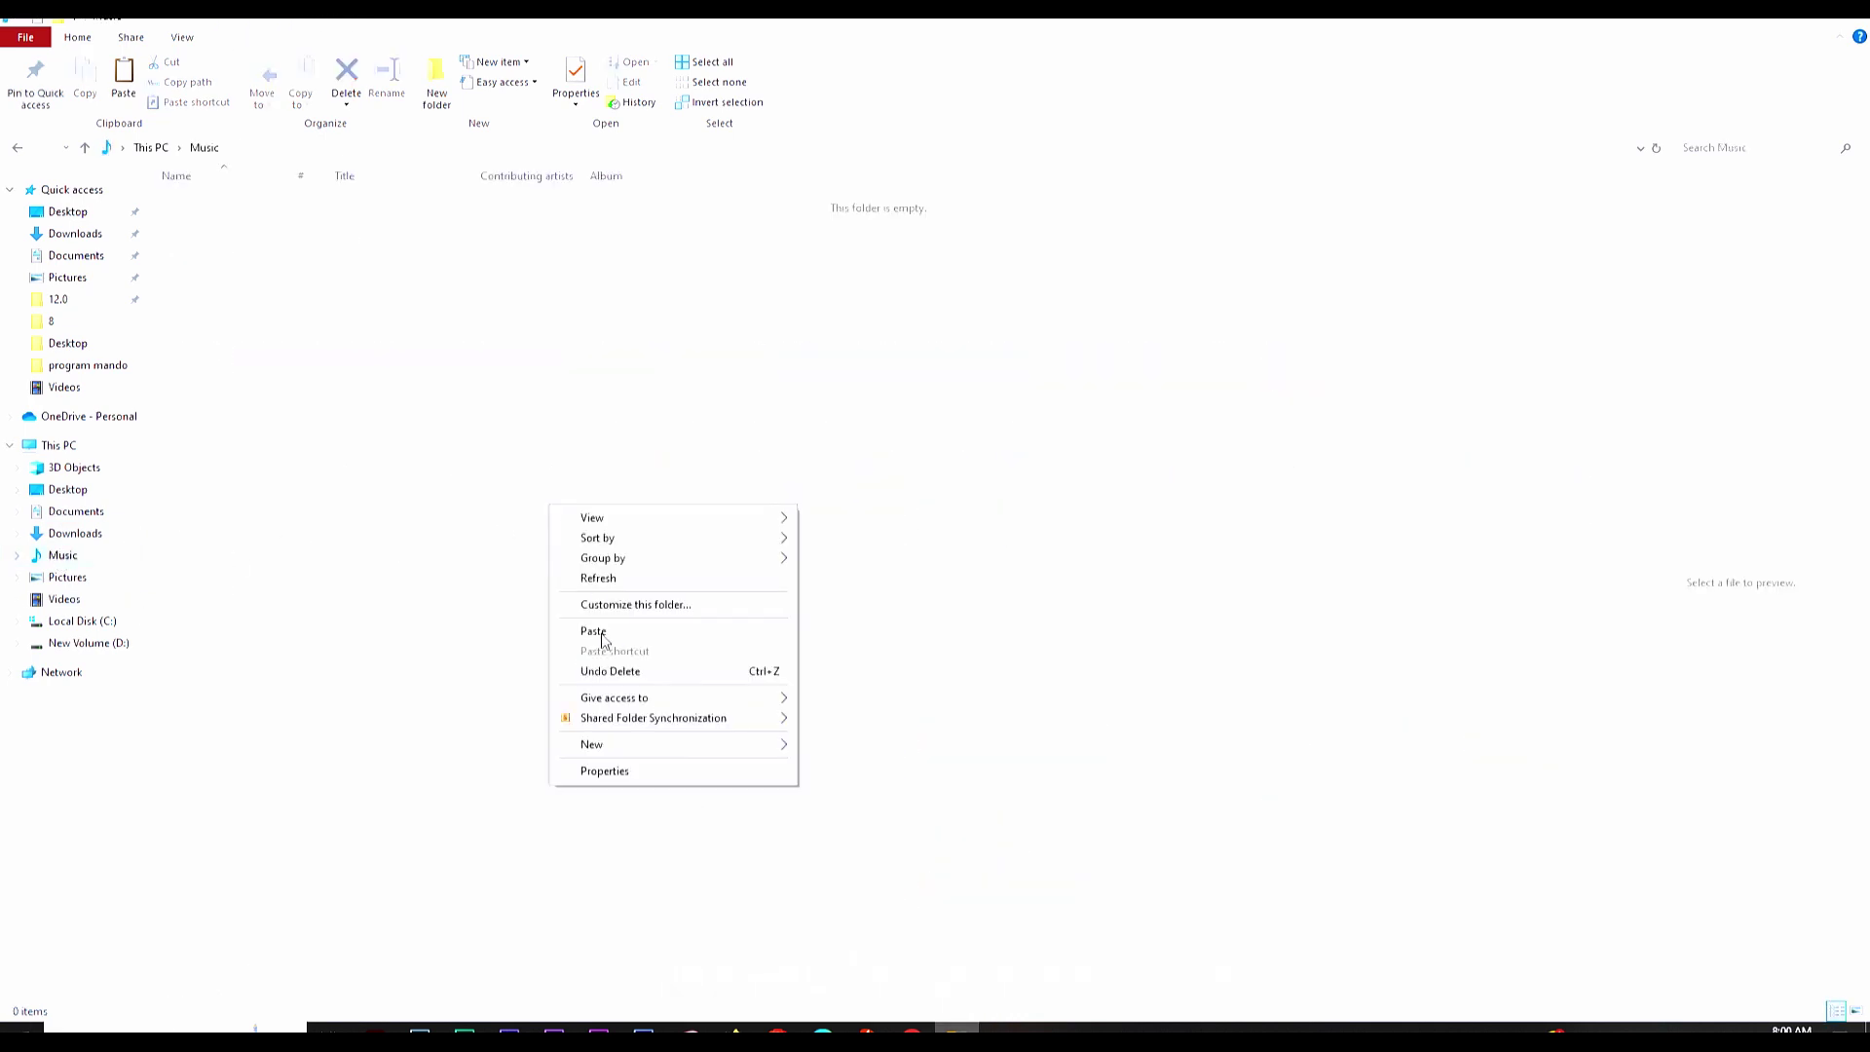
left_click(603, 631)
left_click(510, 559)
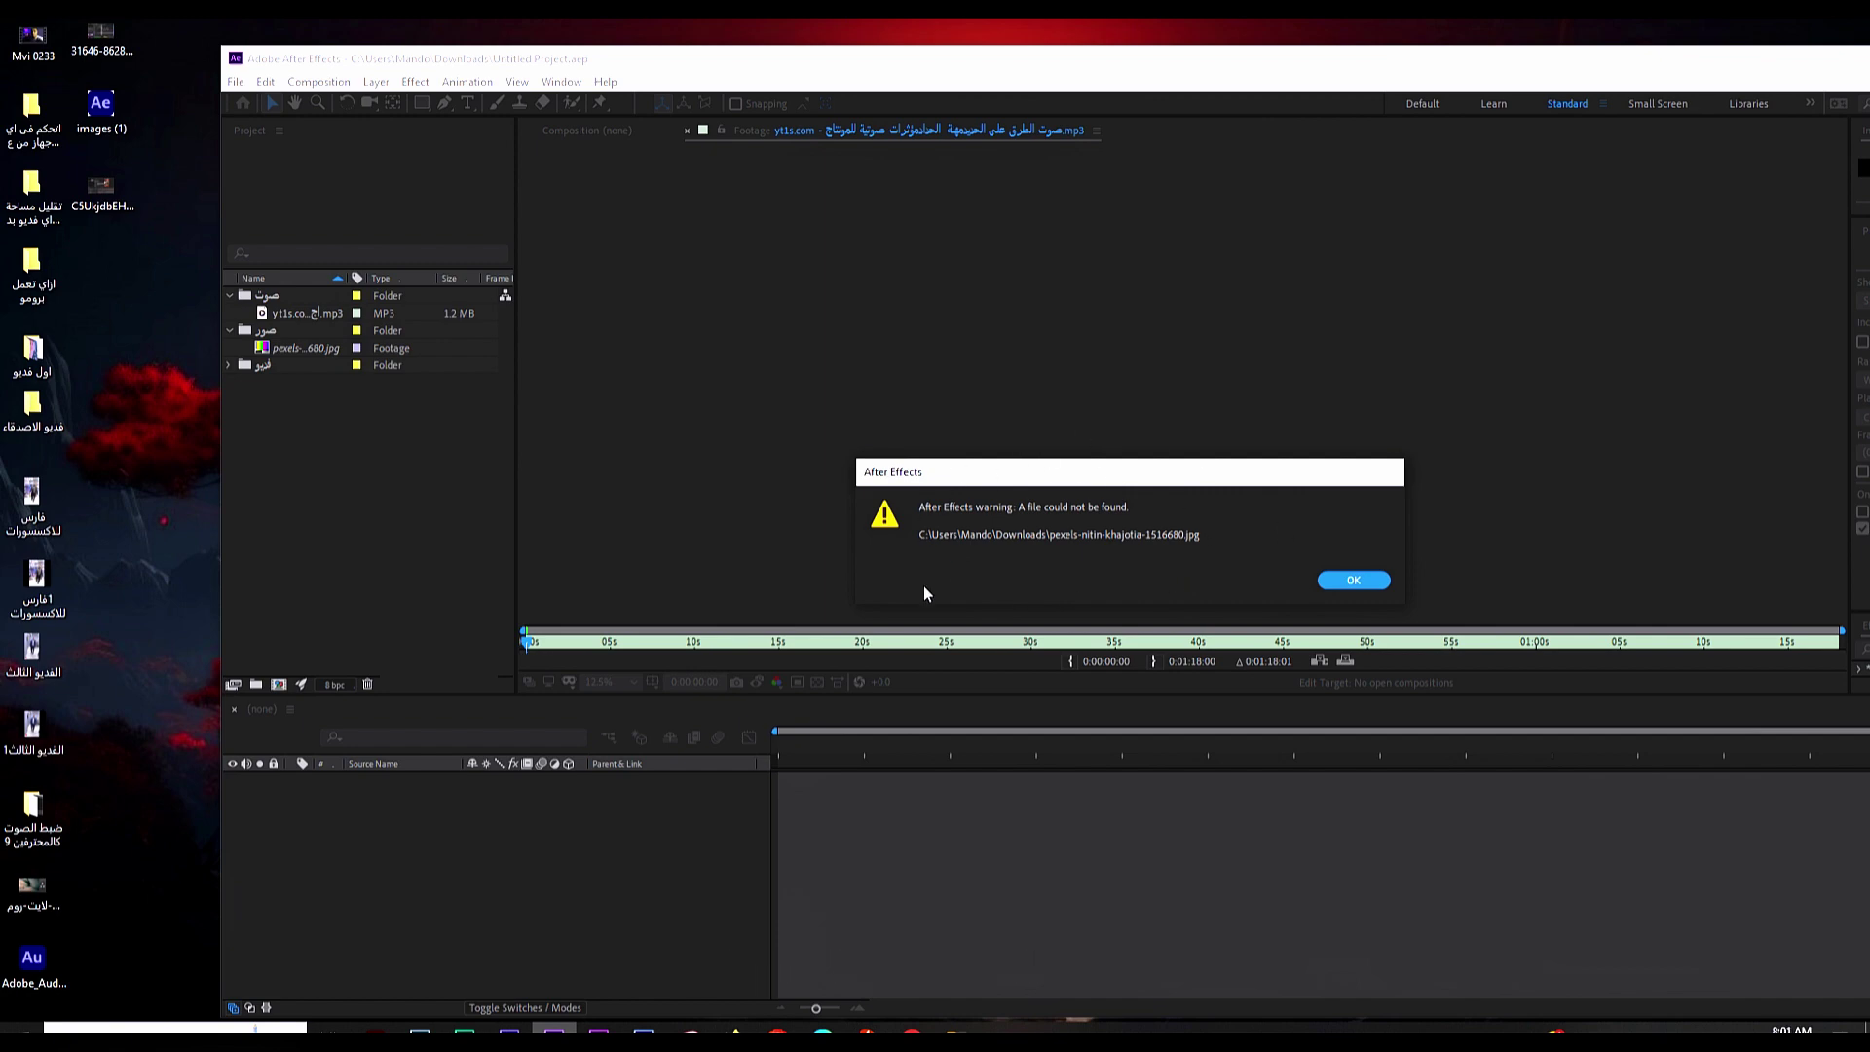
Step: Dismiss the missing-file warning, check the missing pexels footage, and maximize After Effects
left_click(1354, 580)
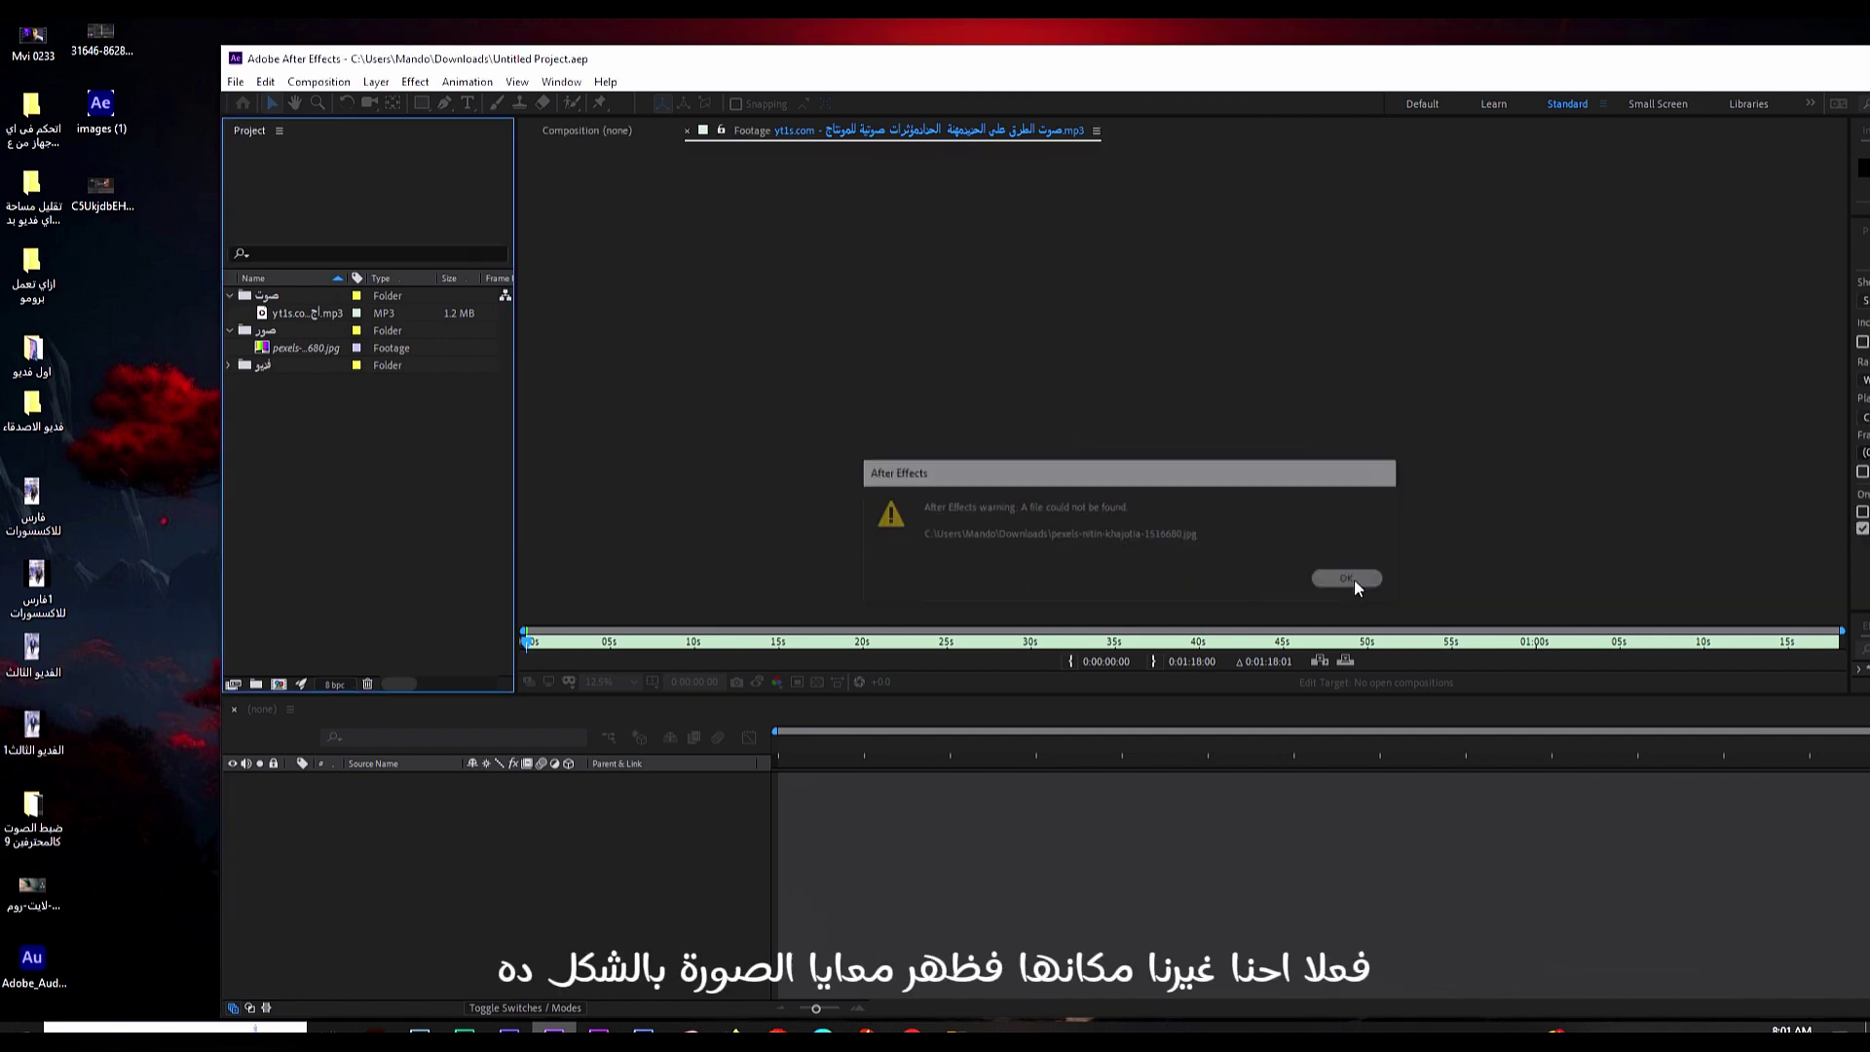
left_click(295, 349)
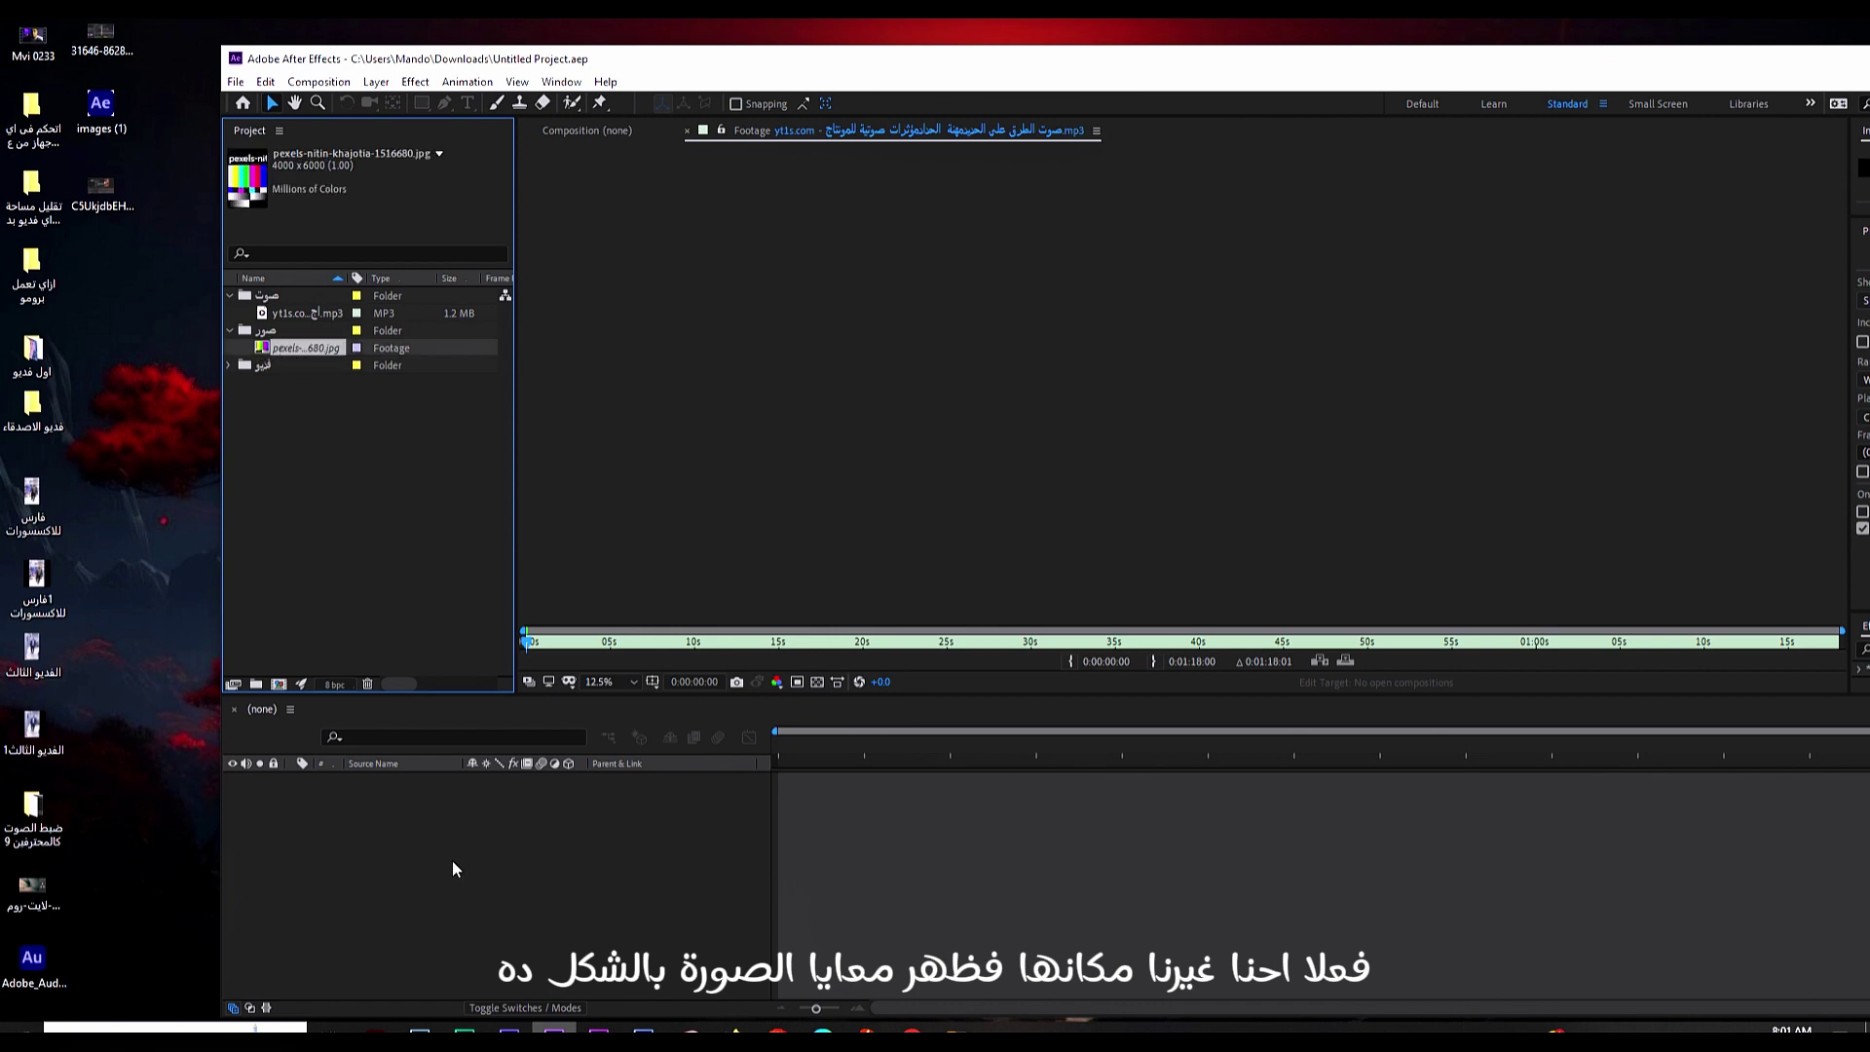
double_click(386, 58)
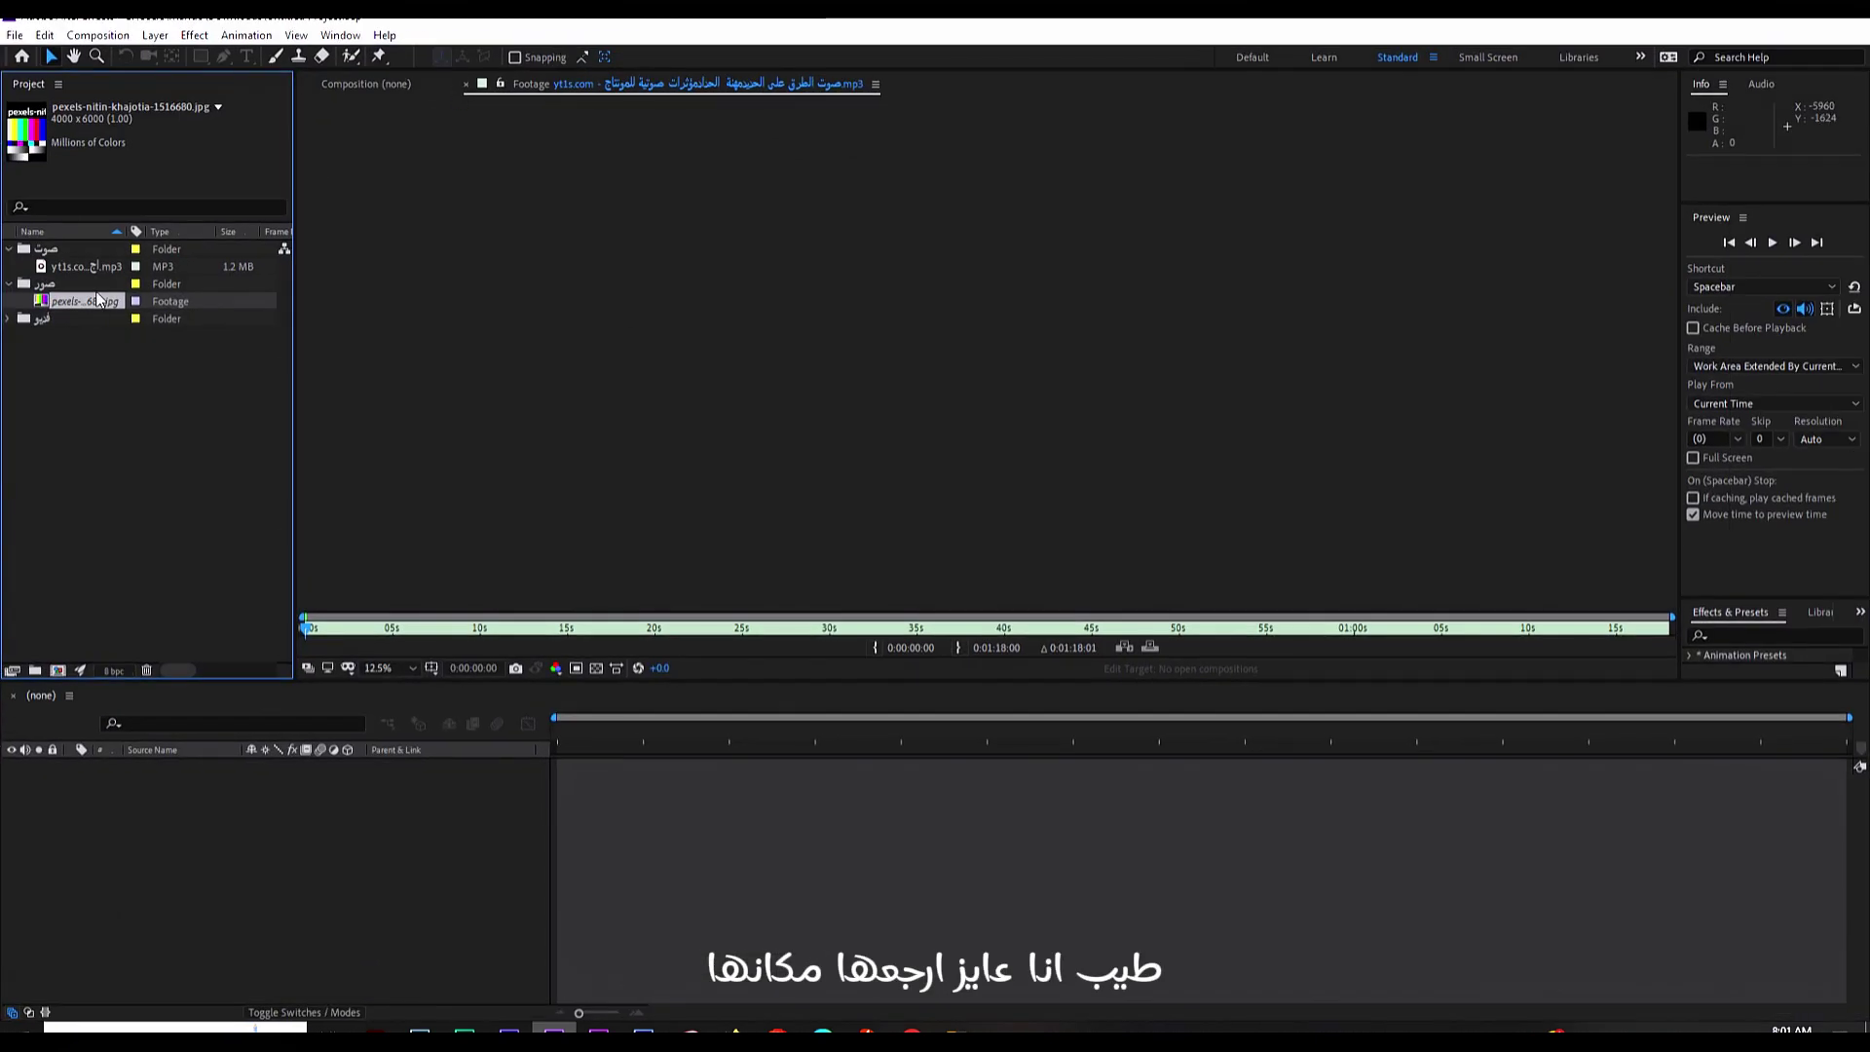
Step: Move pexels-nitin-khajotia-1516680.jpg from Music back into Downloads, then minimize File Explorer
right_click(975, 435)
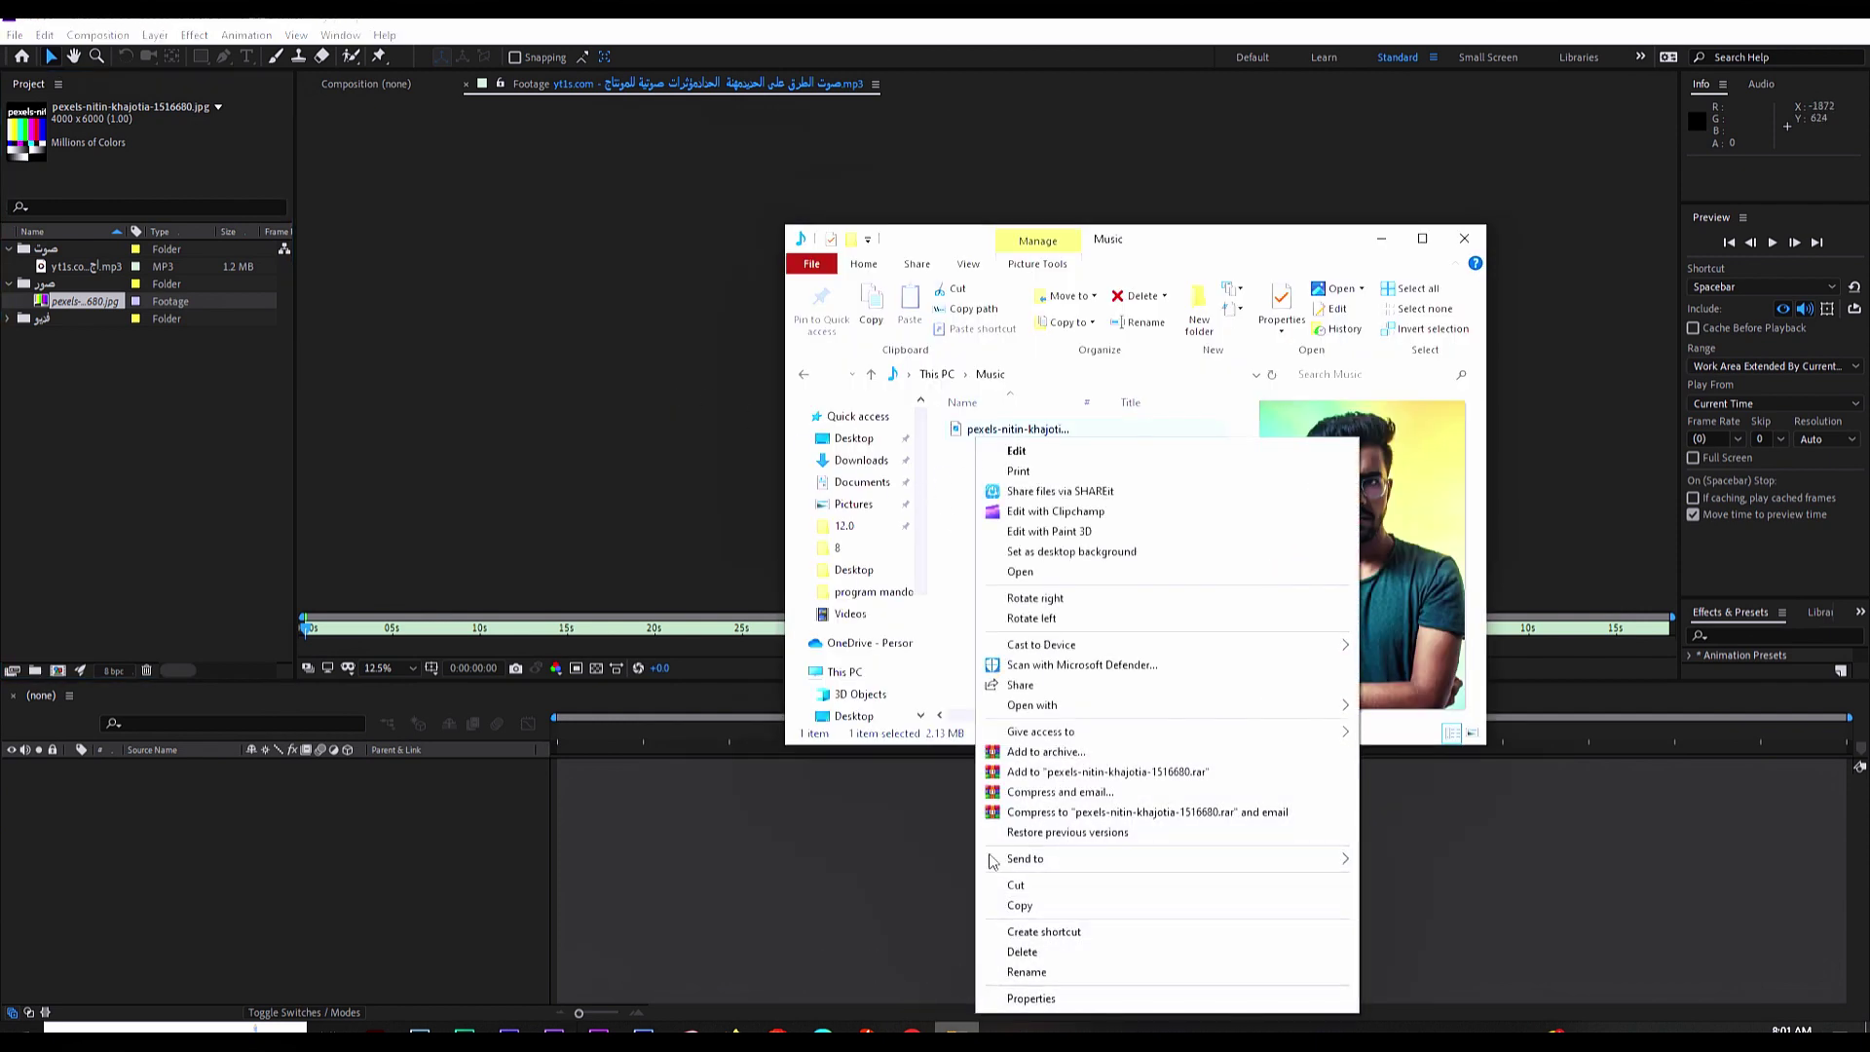
left_click(1030, 887)
left_click(862, 461)
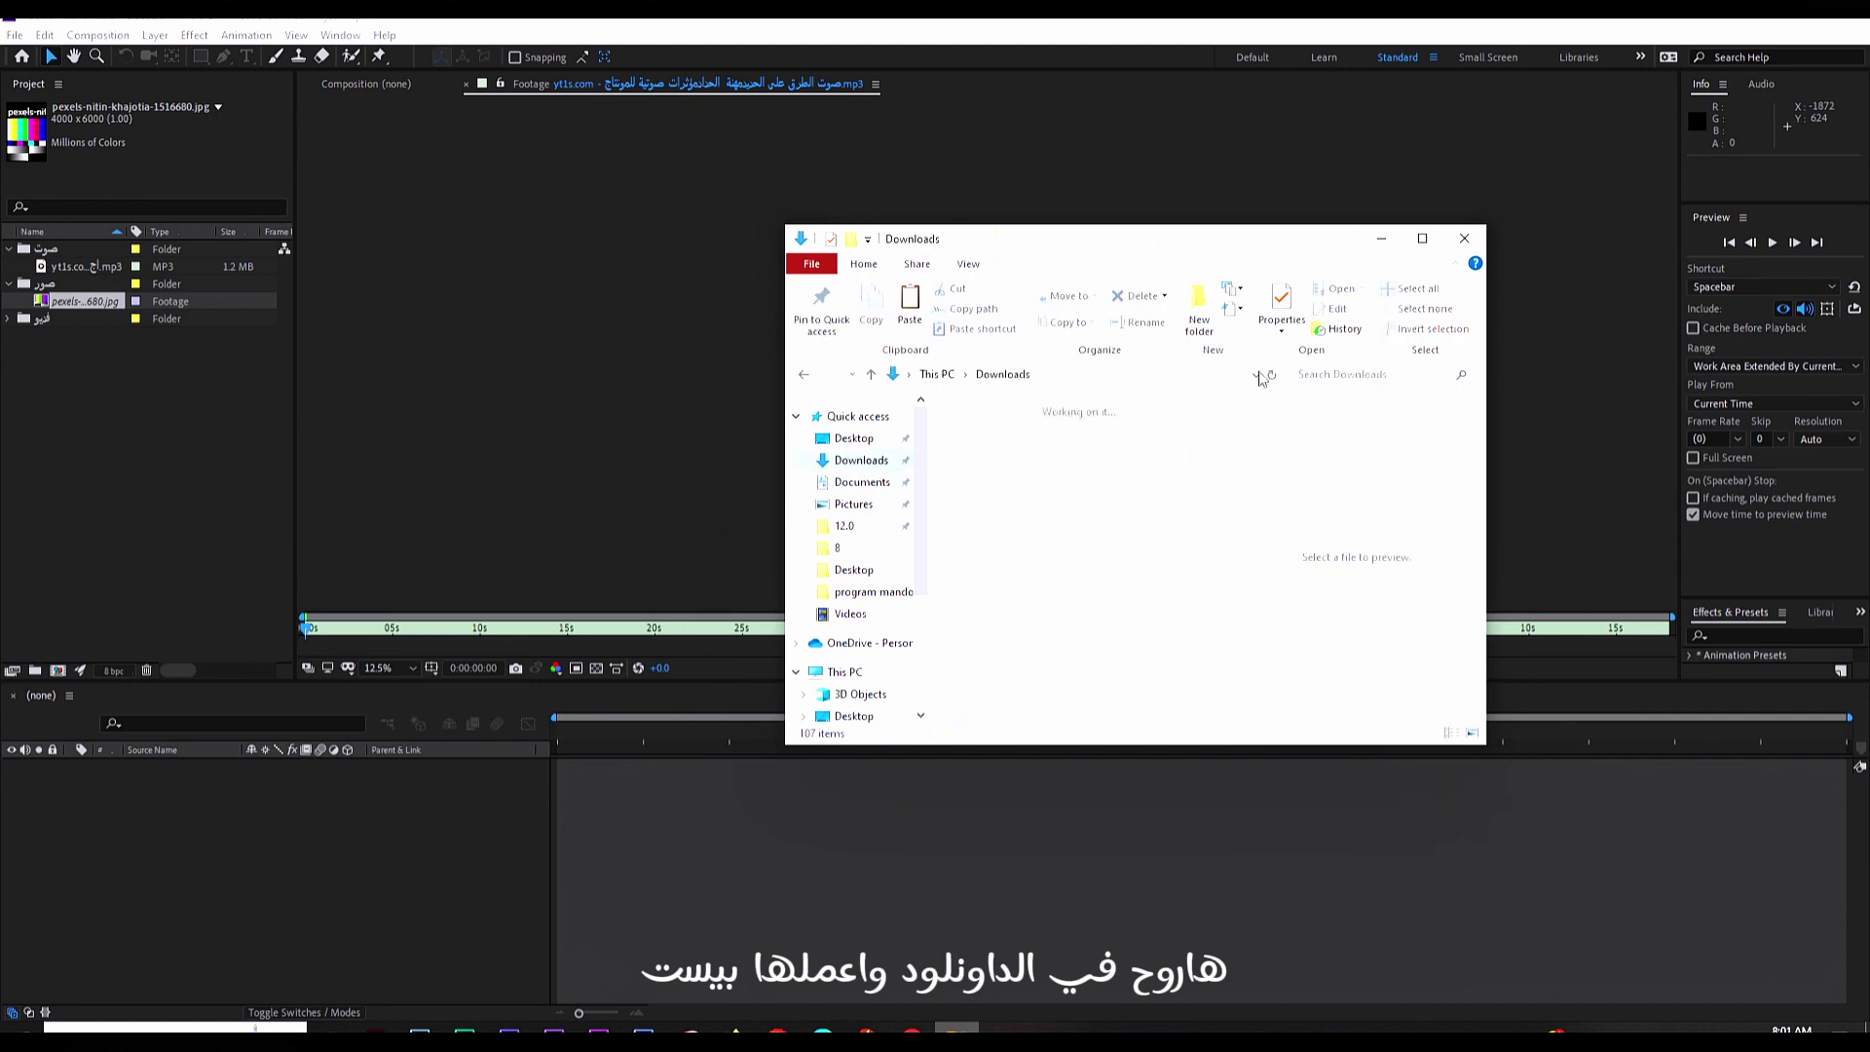
left_click(1422, 239)
right_click(1125, 611)
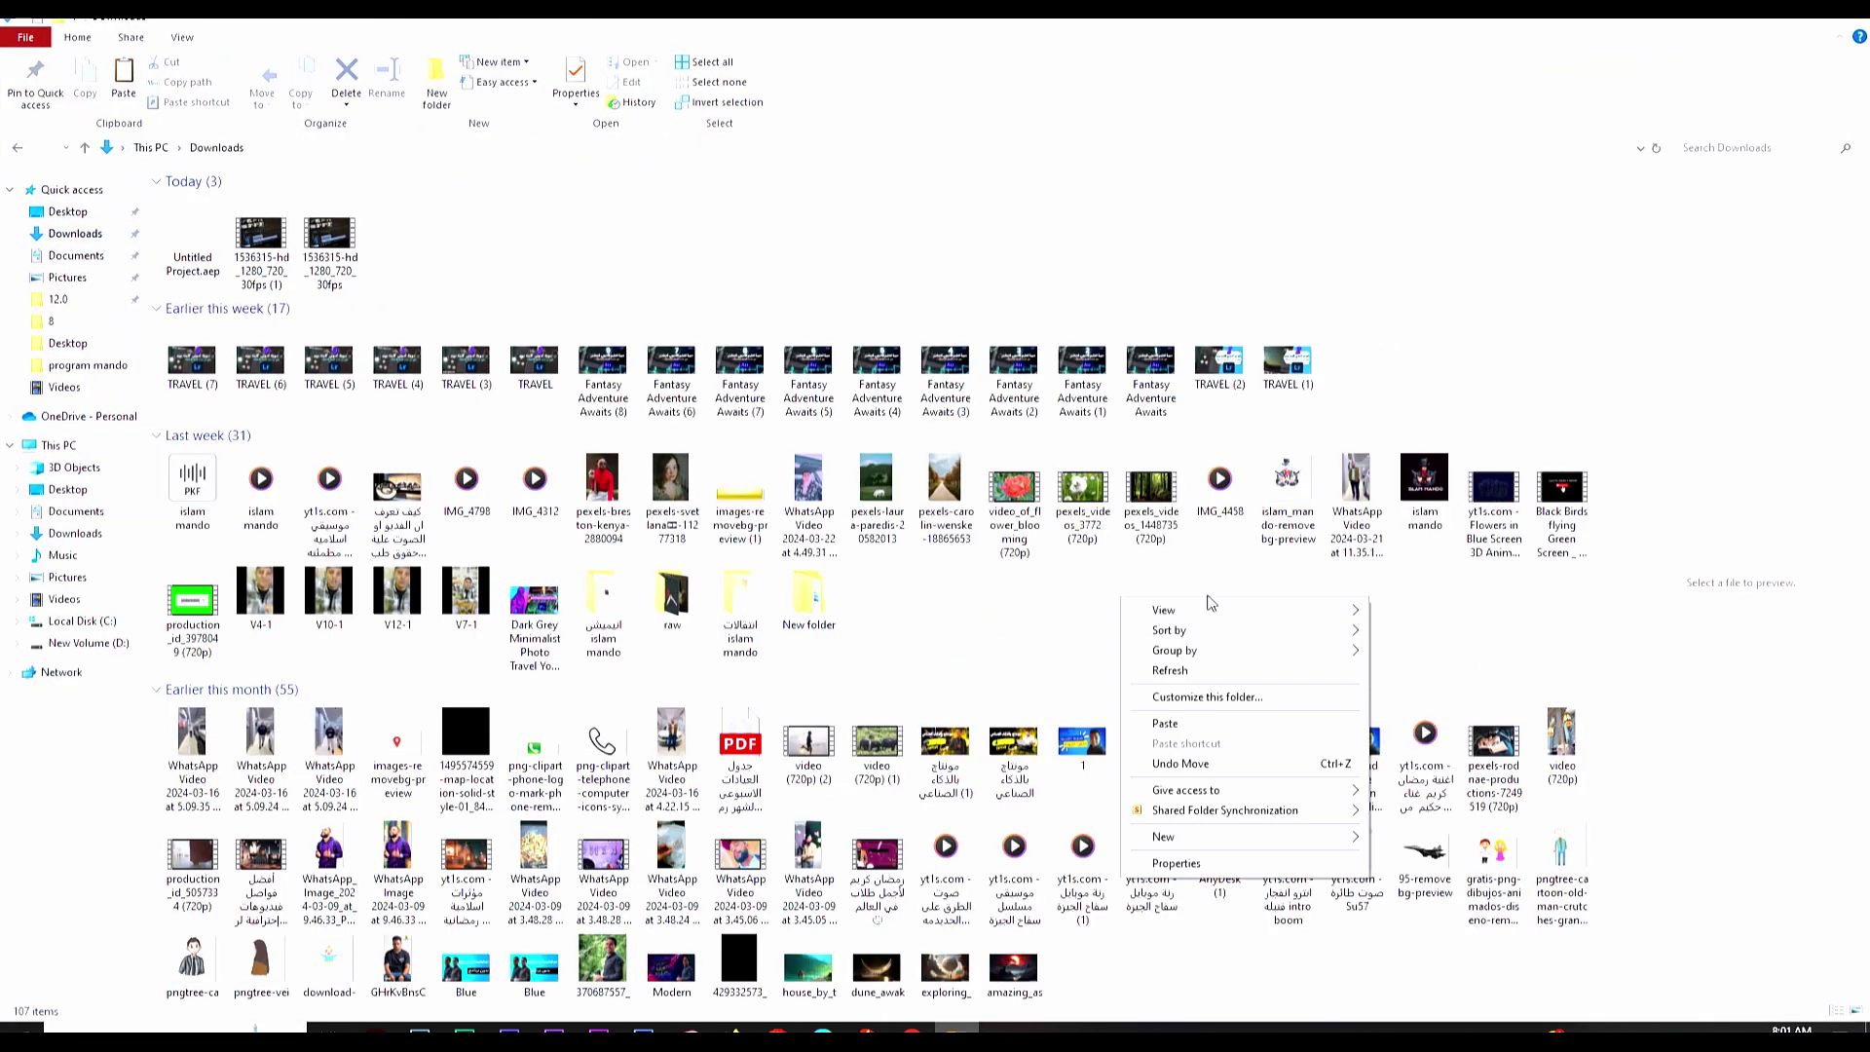
left_click(1179, 723)
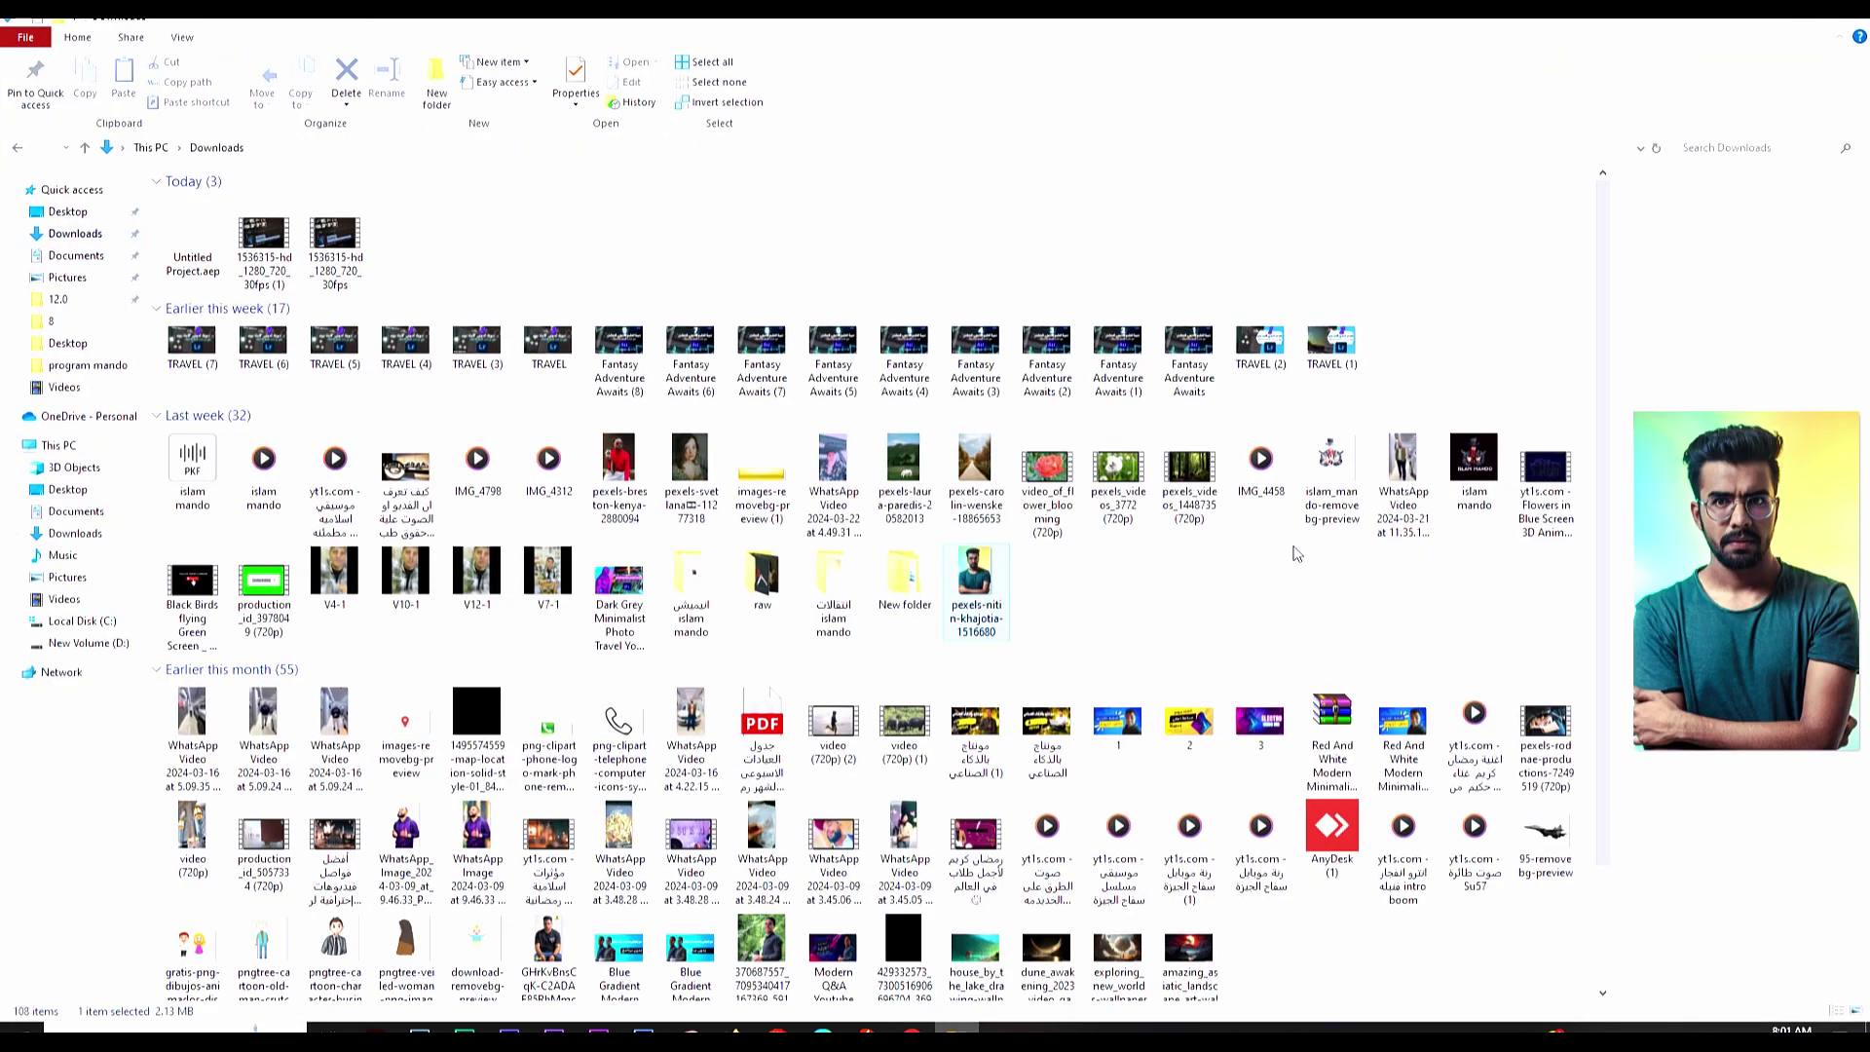
left_click(1750, 21)
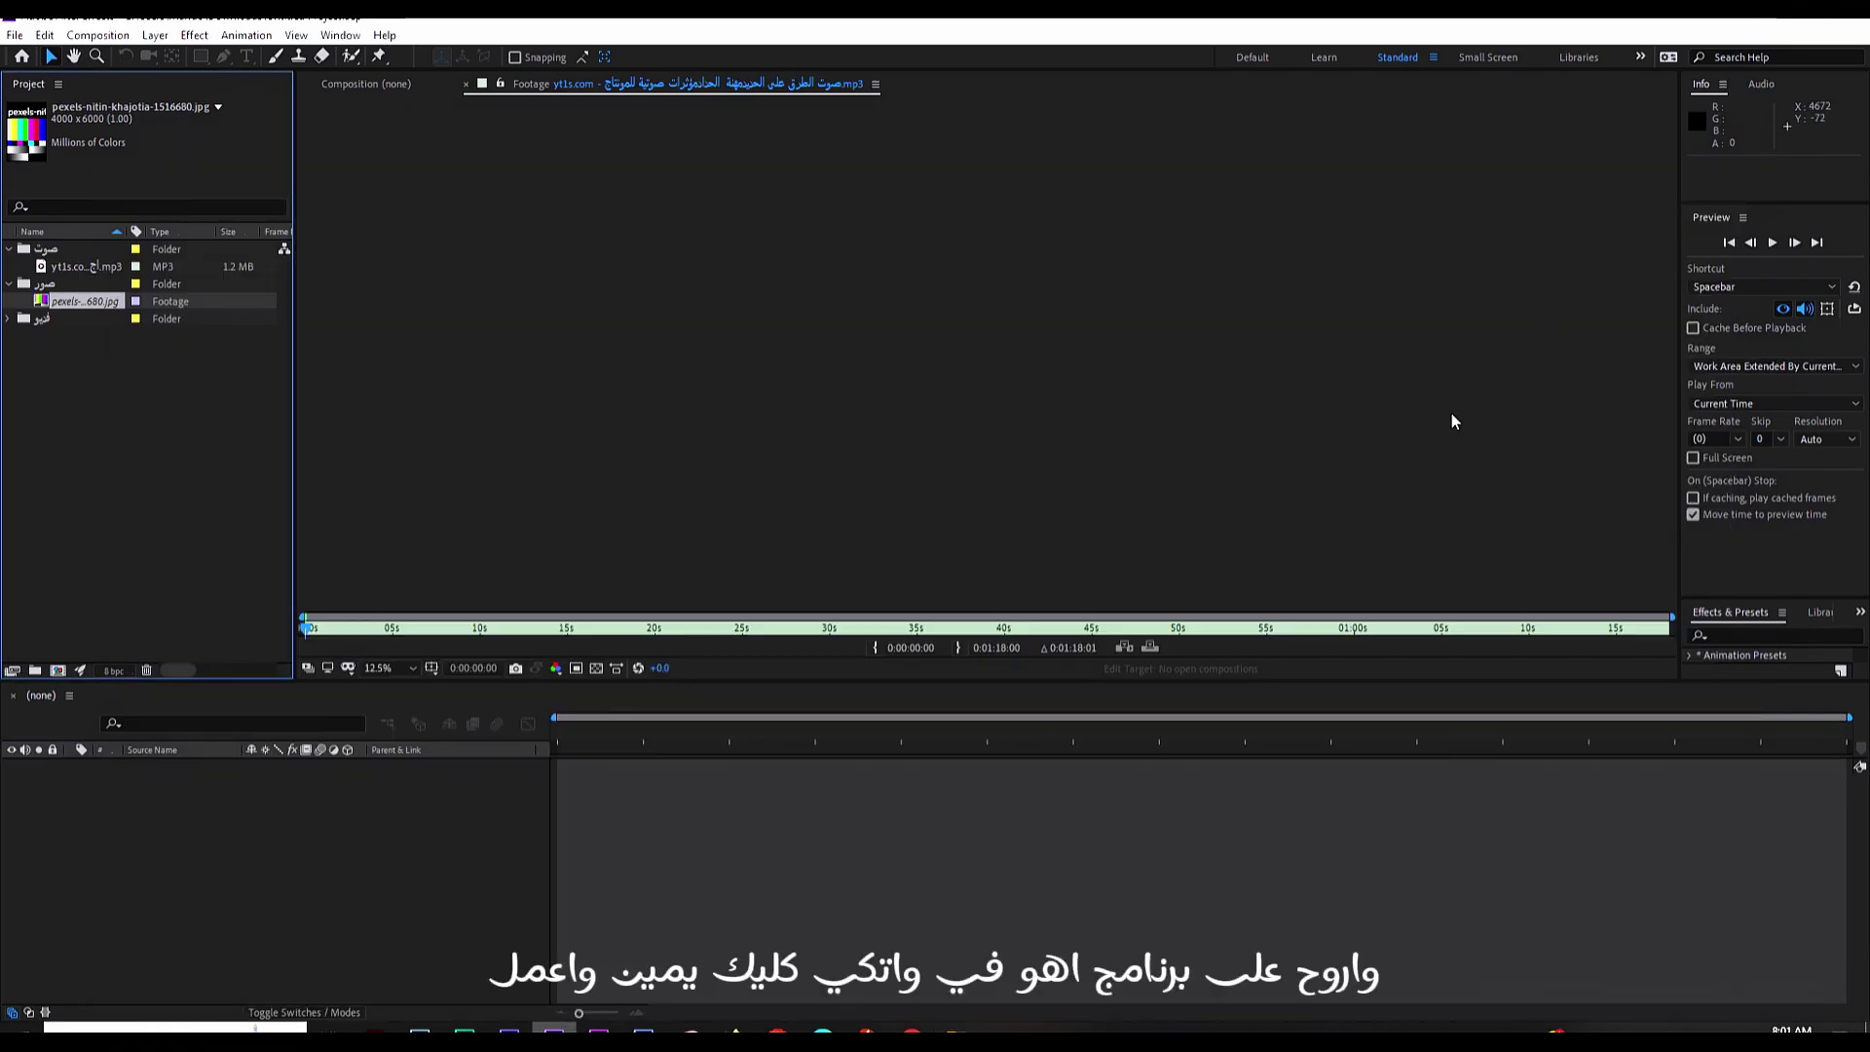
Step: Reload the pexels footage in the Project panel so it relinks from Downloads
right_click(88, 302)
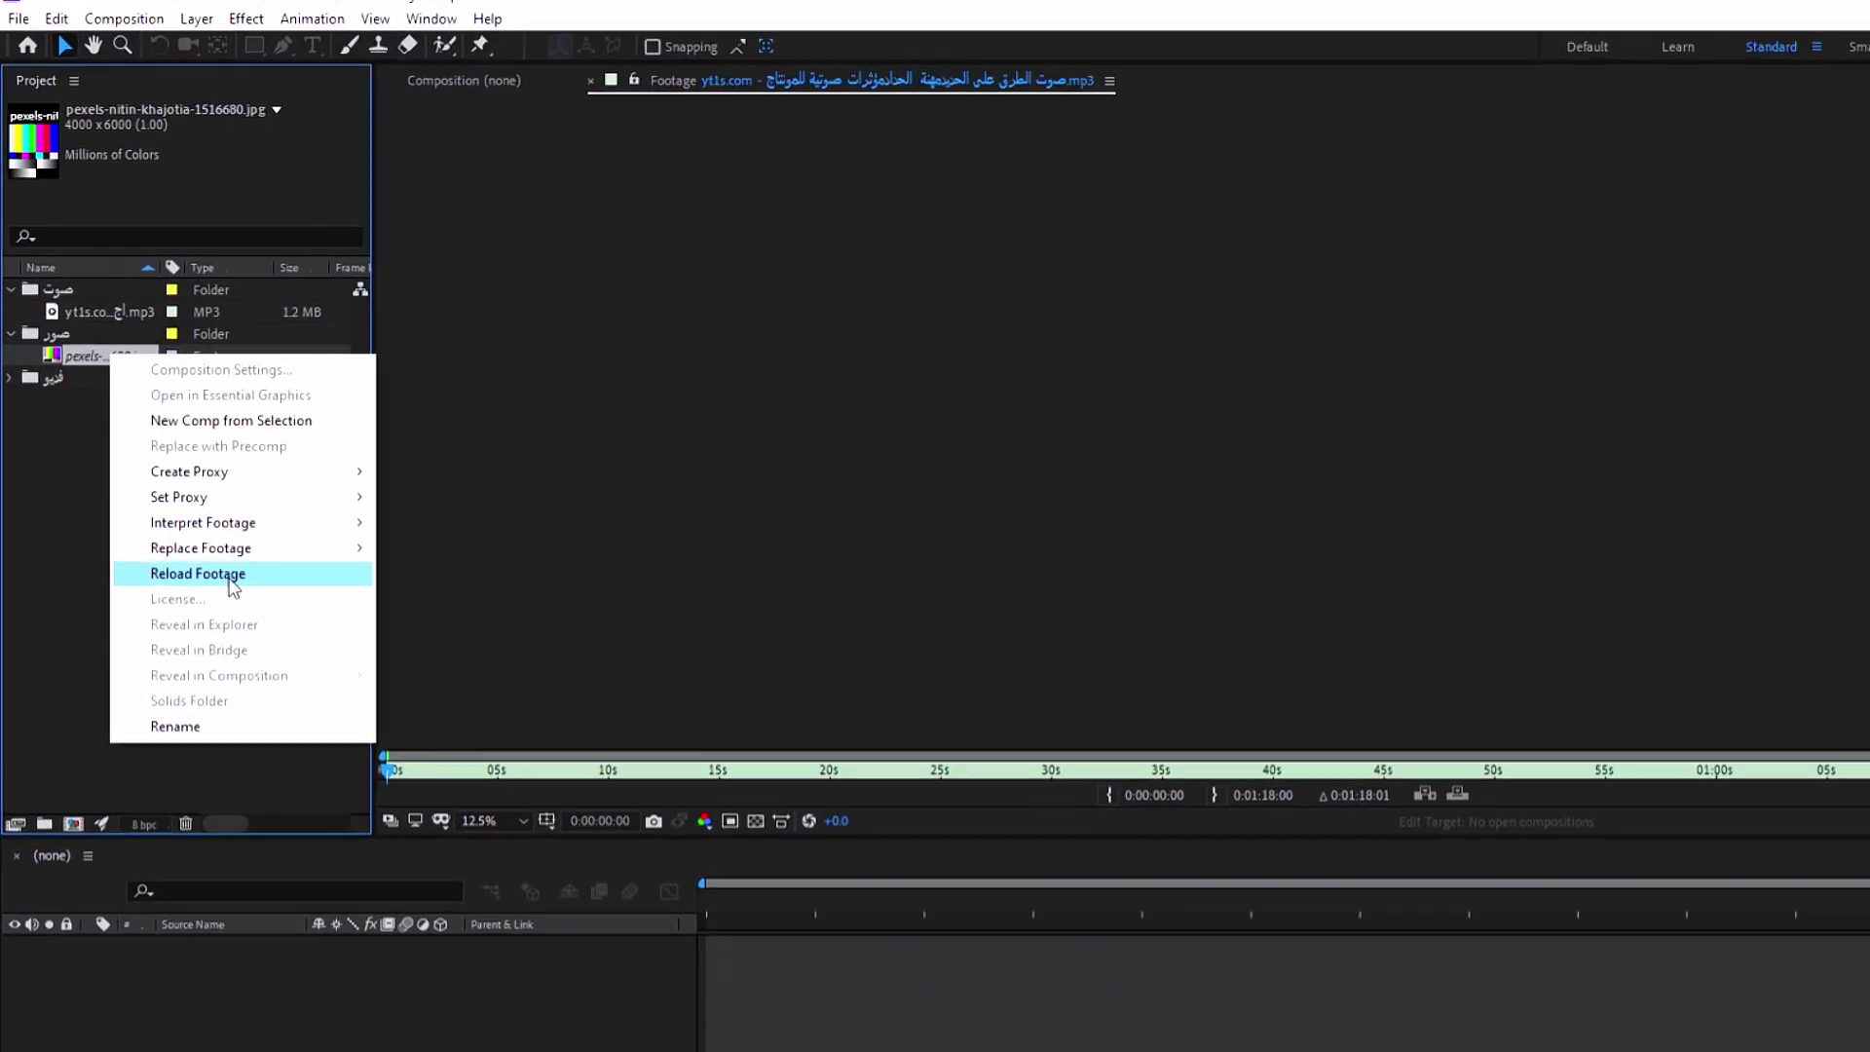
left_click(198, 574)
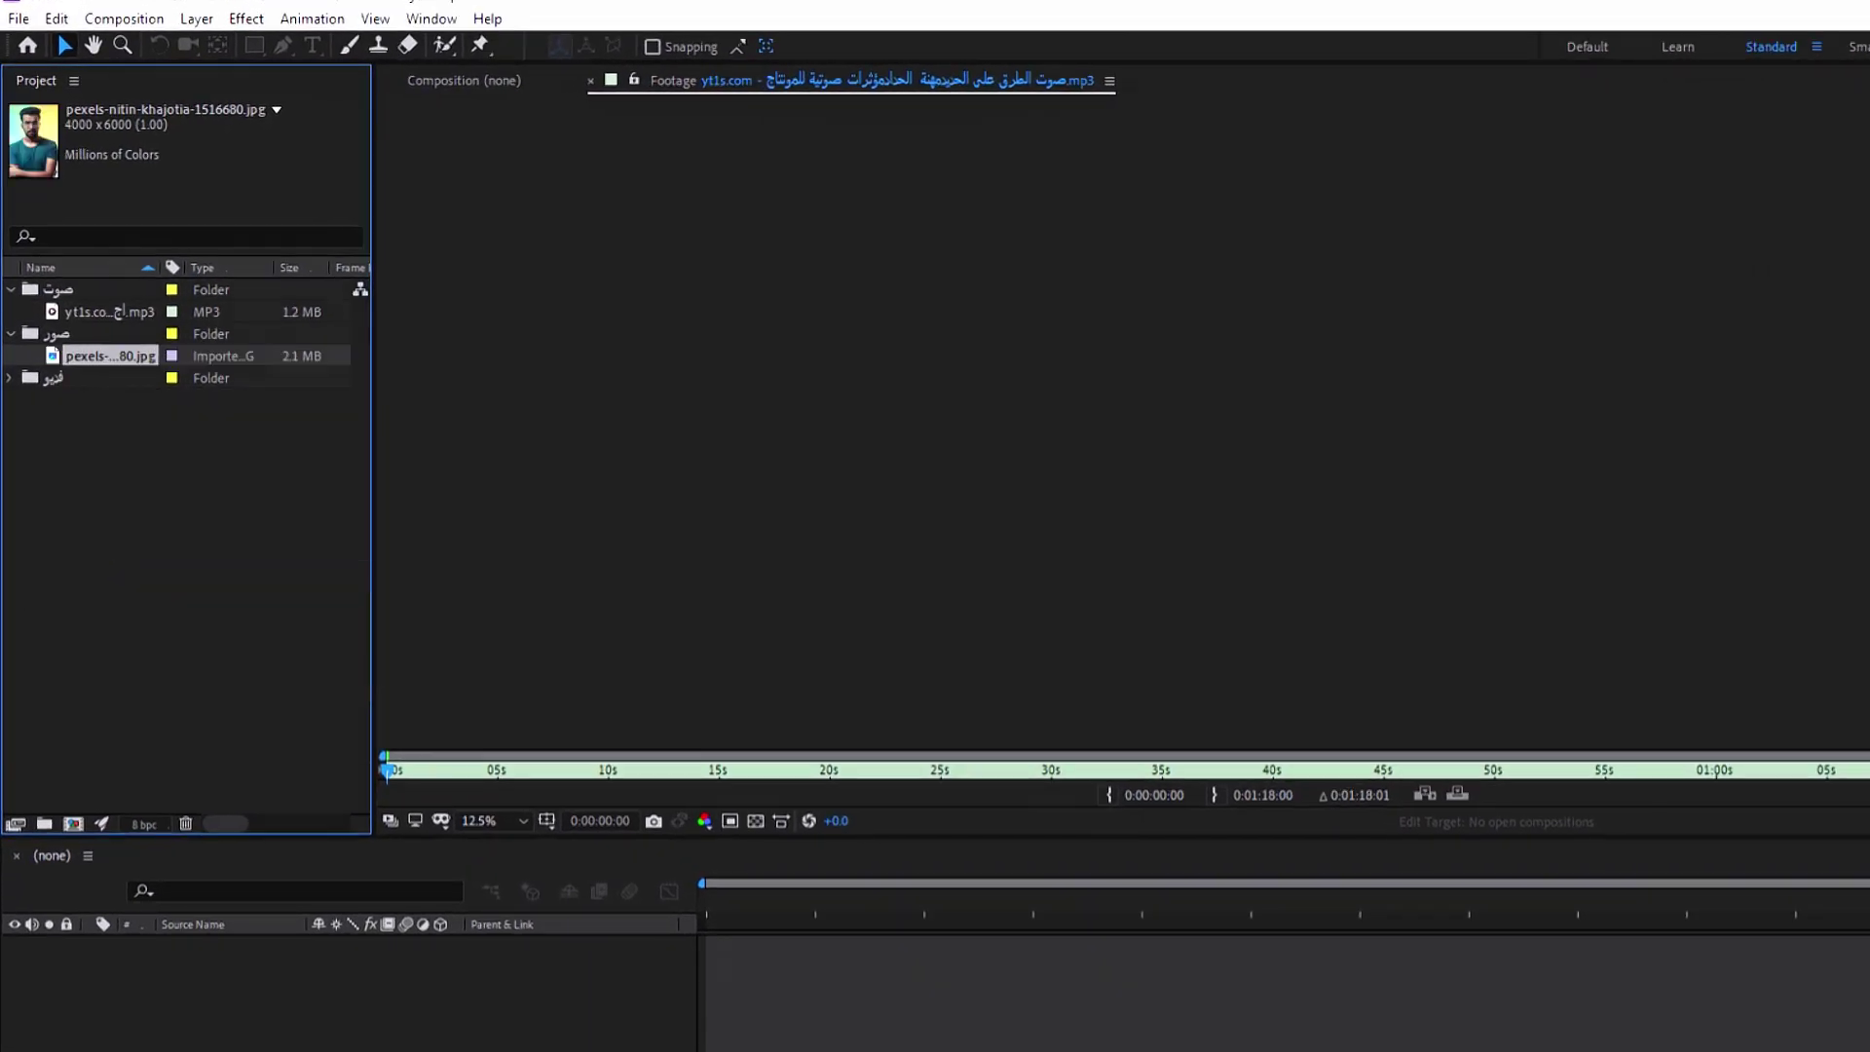
left_click(82, 530)
left_click(102, 356)
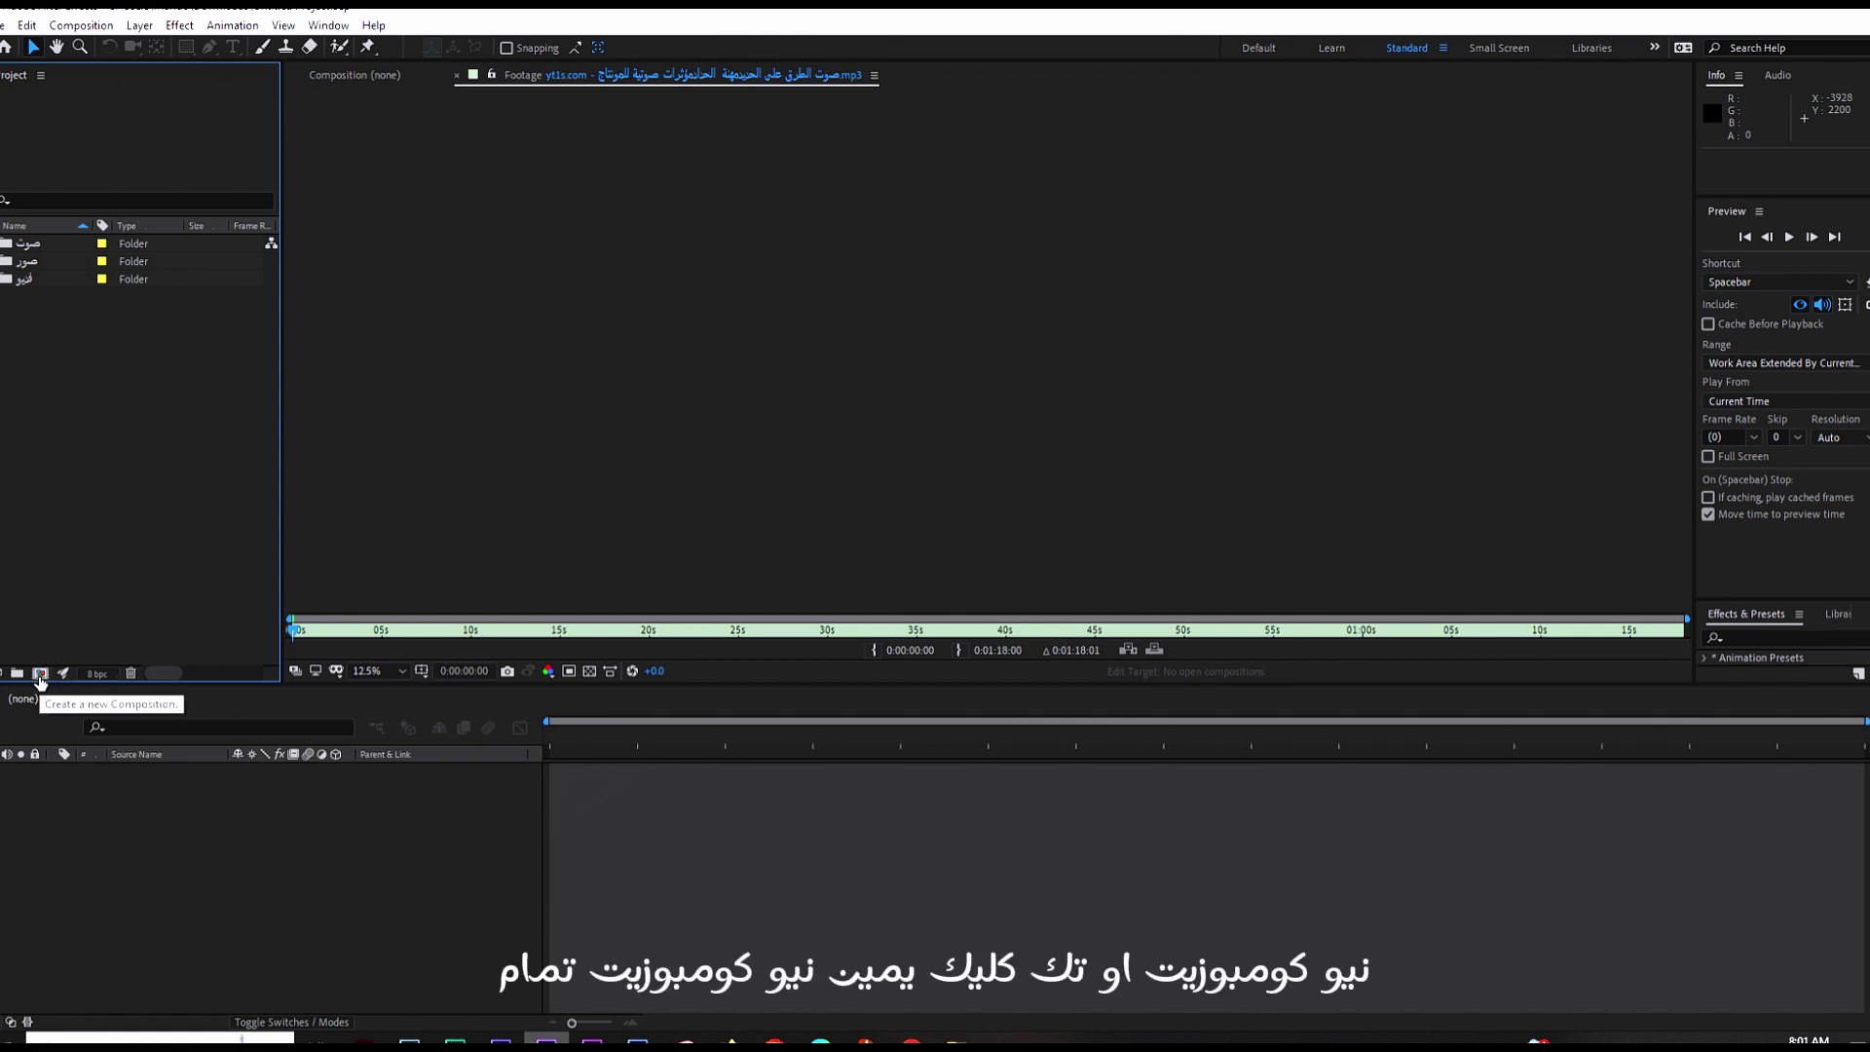
Step: Create a new composition from the Project panel's right-click menu, opening Composition Settings
right_click(101, 509)
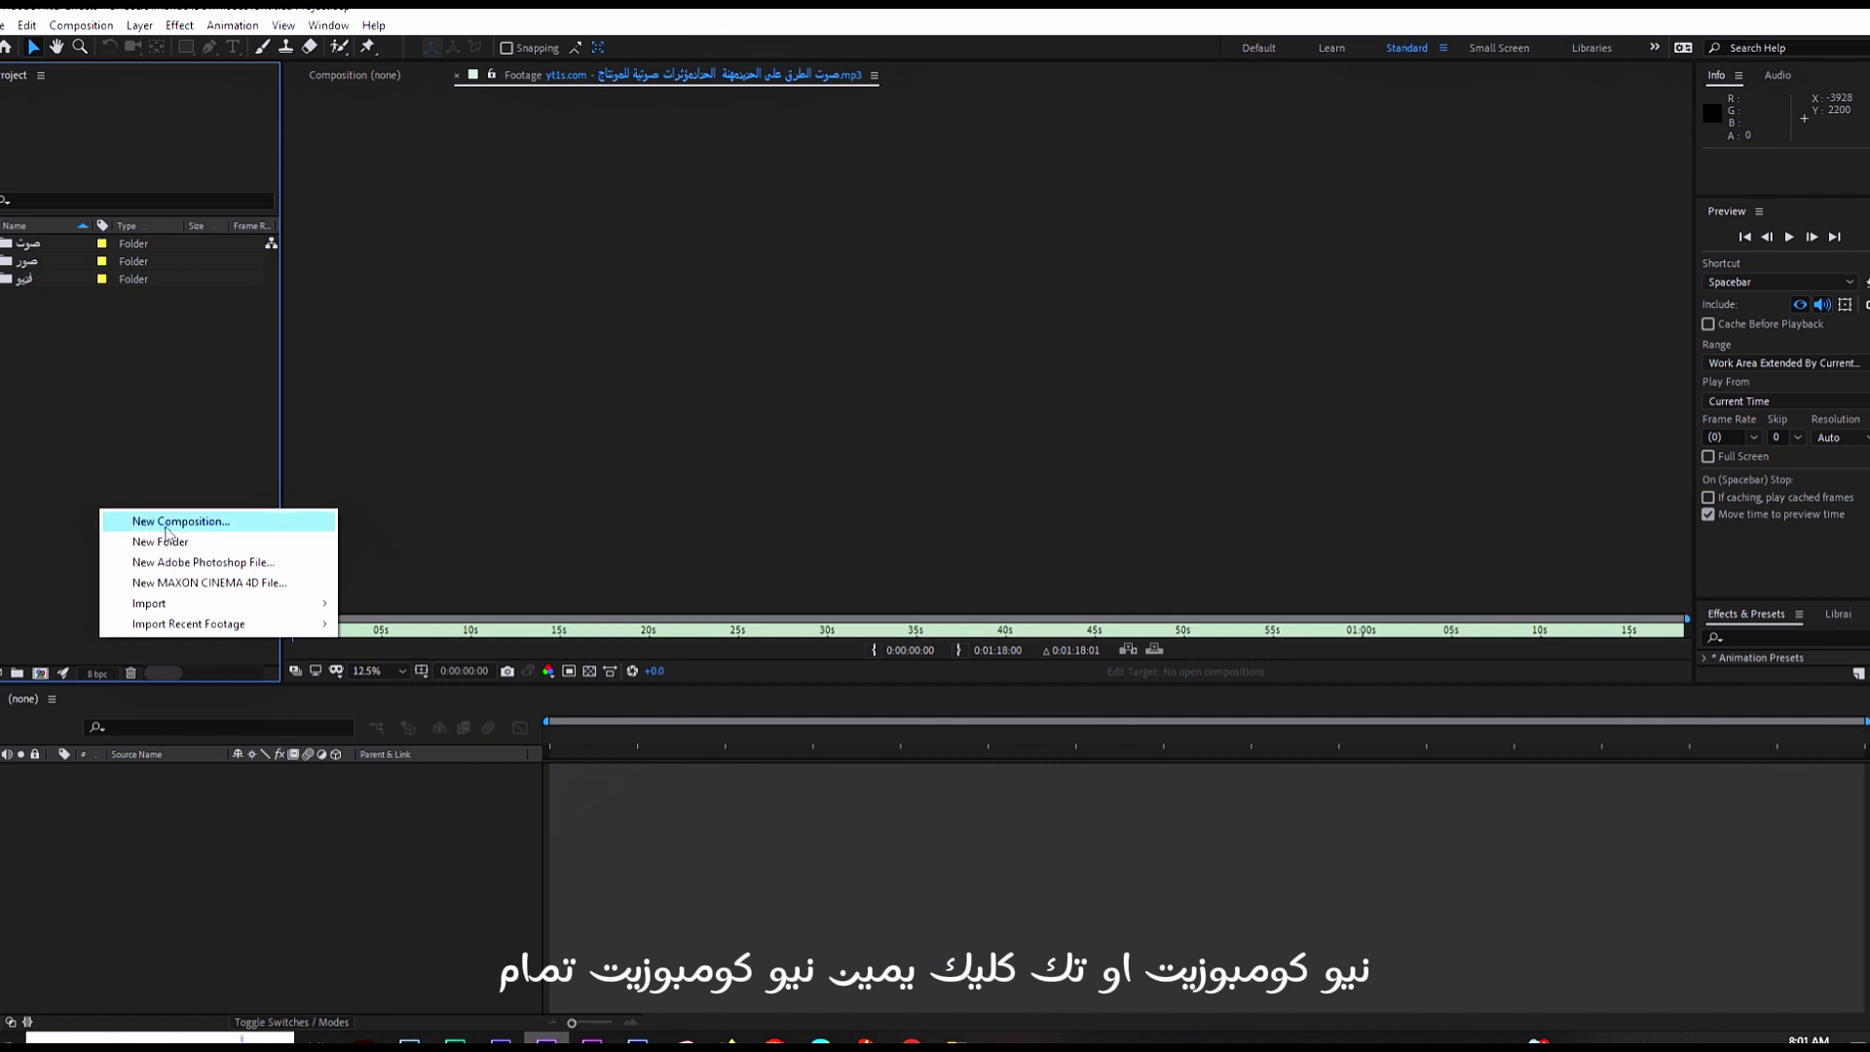
left_click(117, 457)
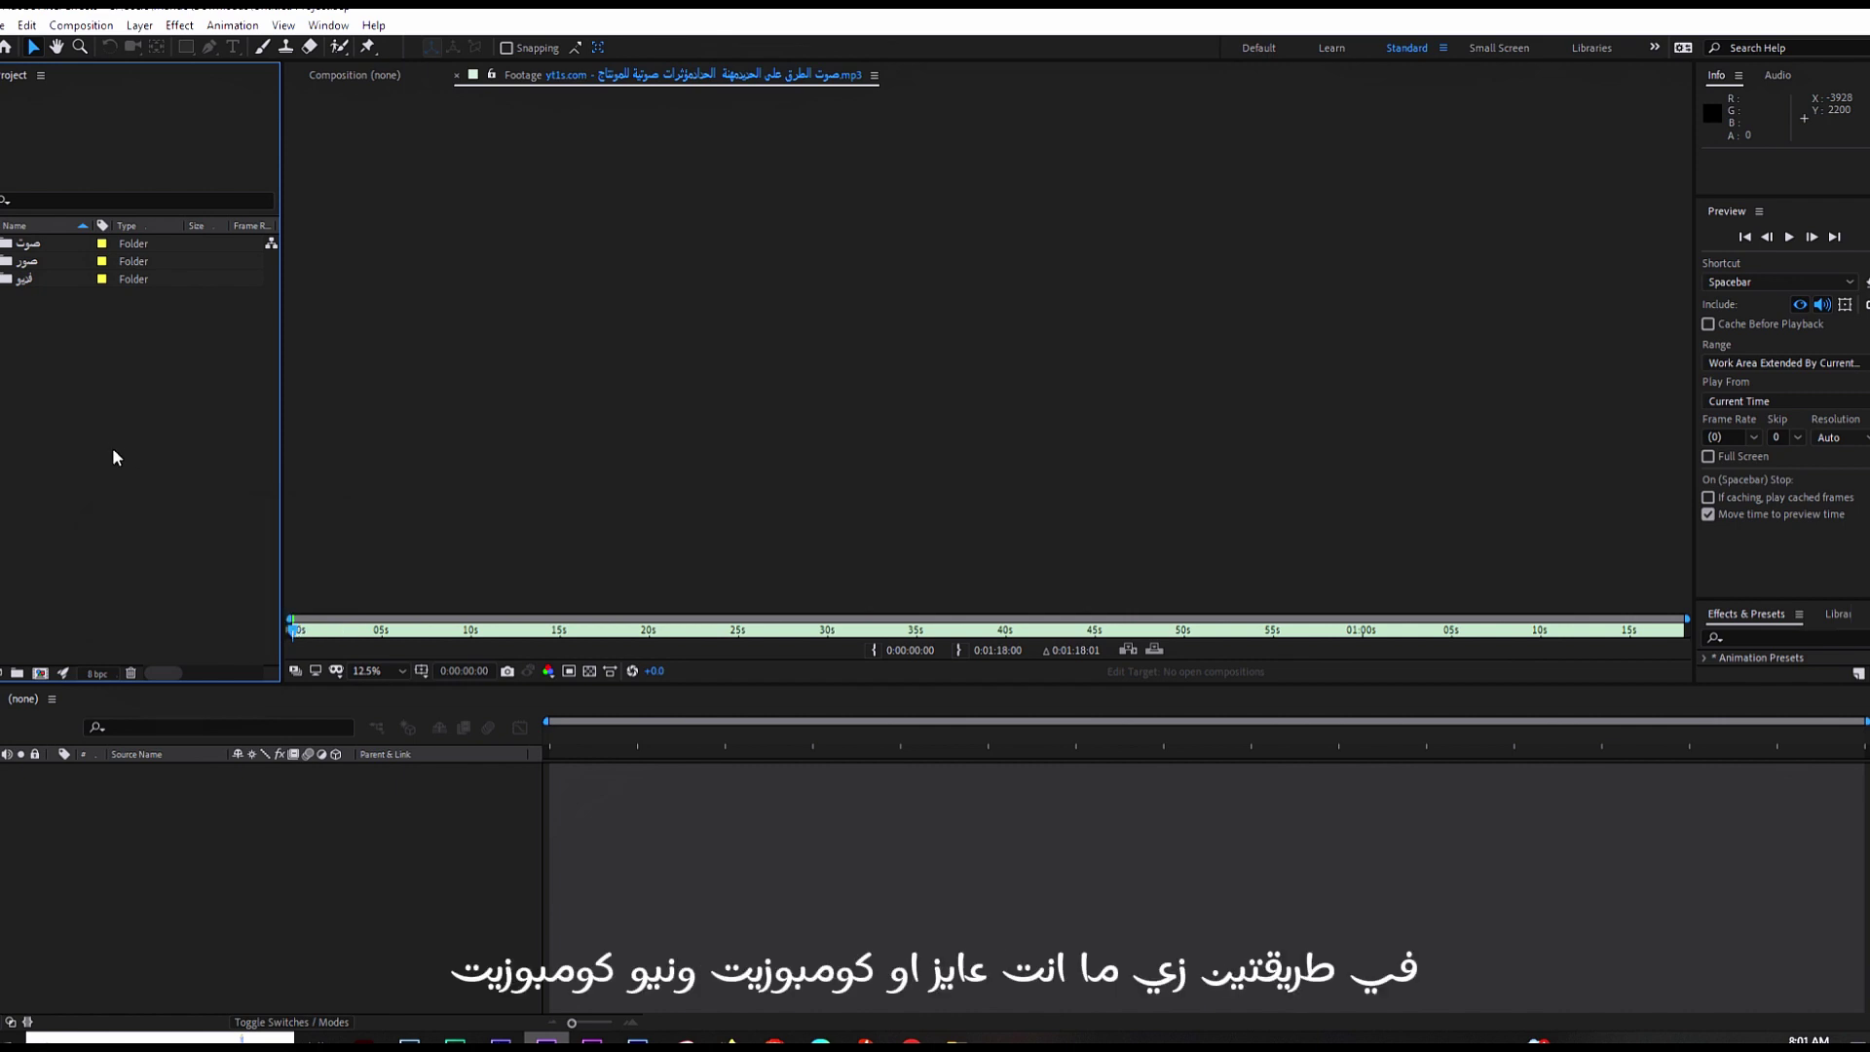
left_click(82, 26)
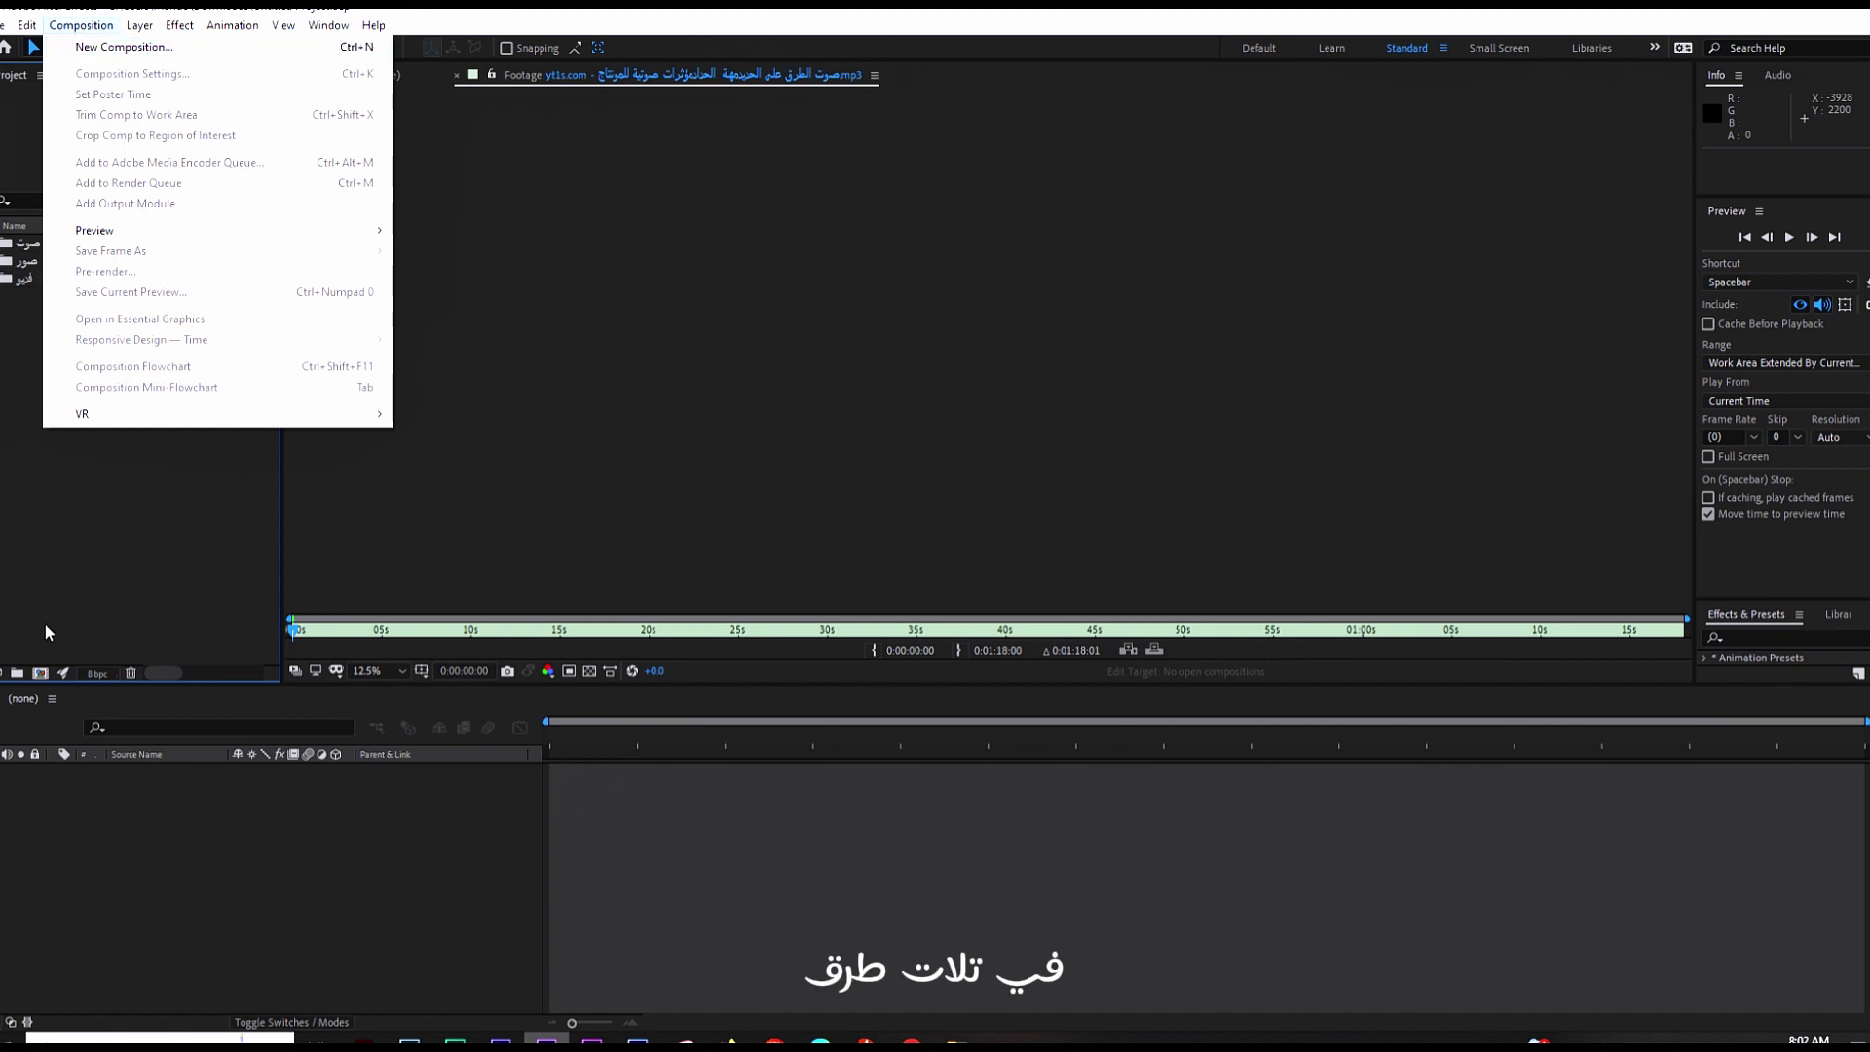
left_click(85, 515)
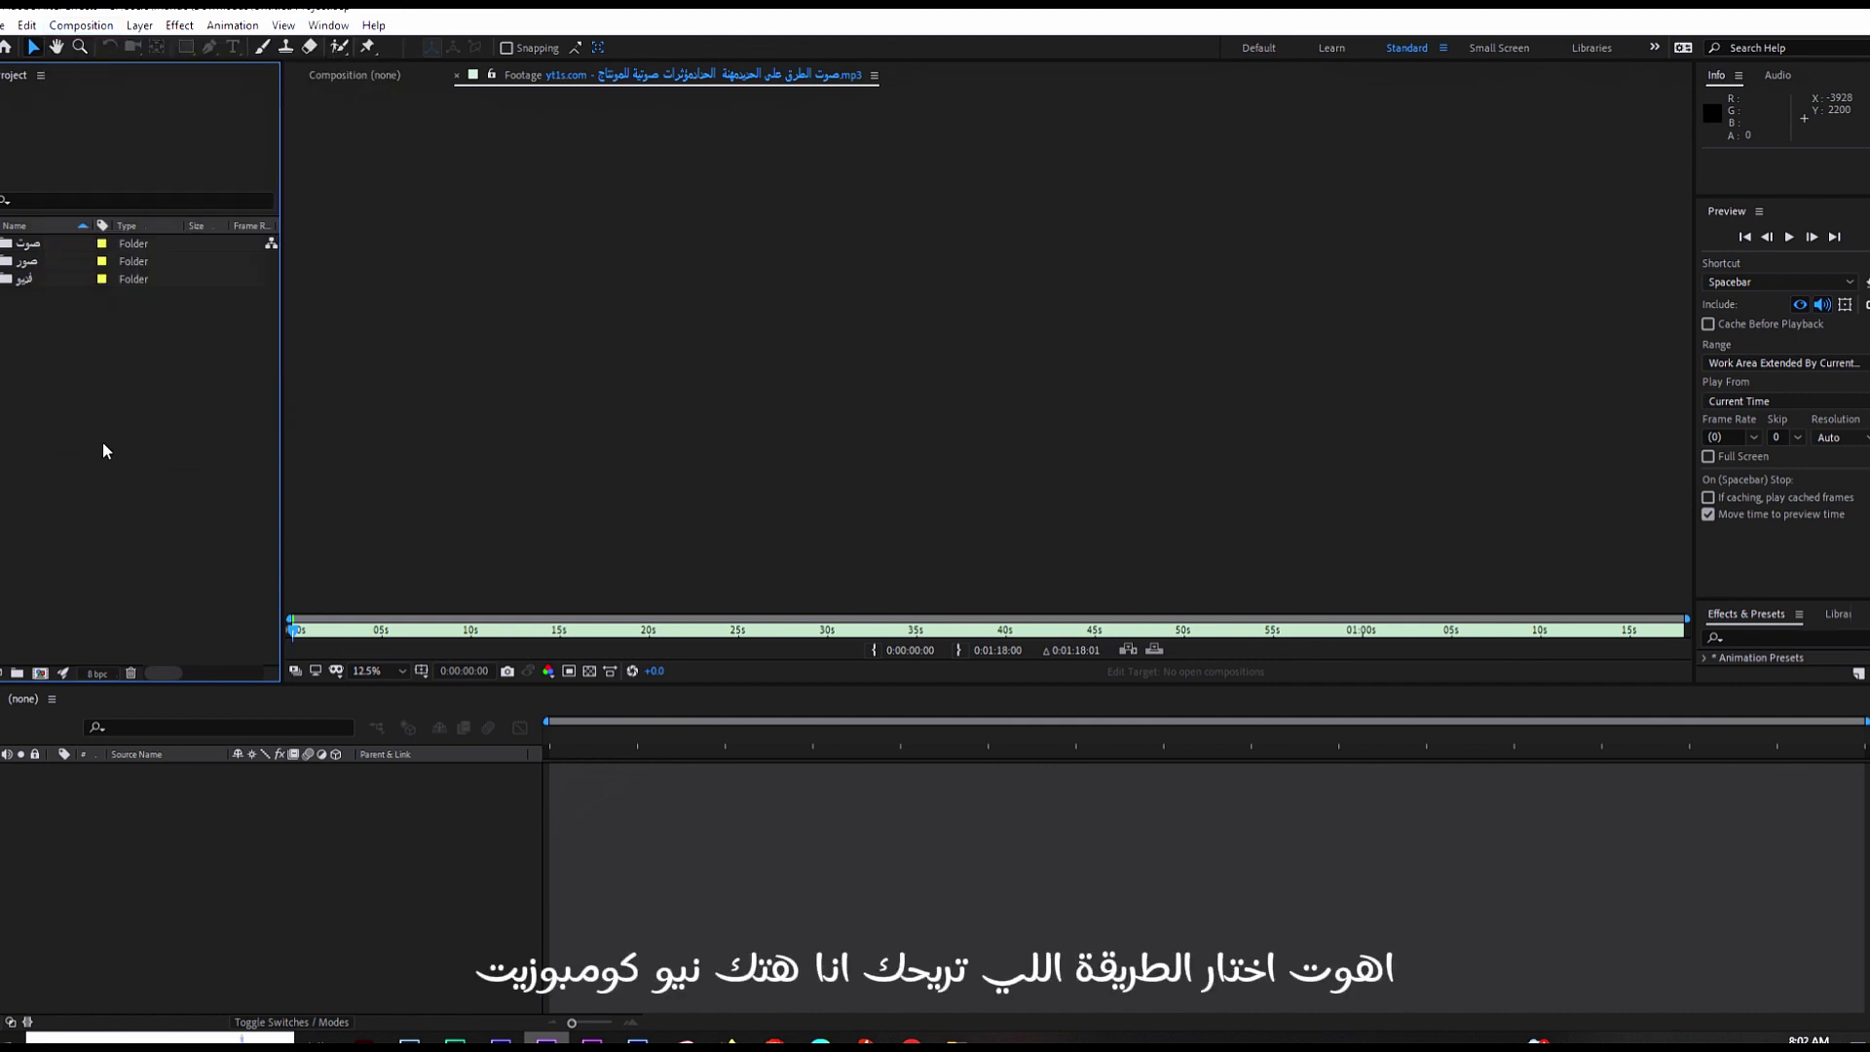
right_click(151, 426)
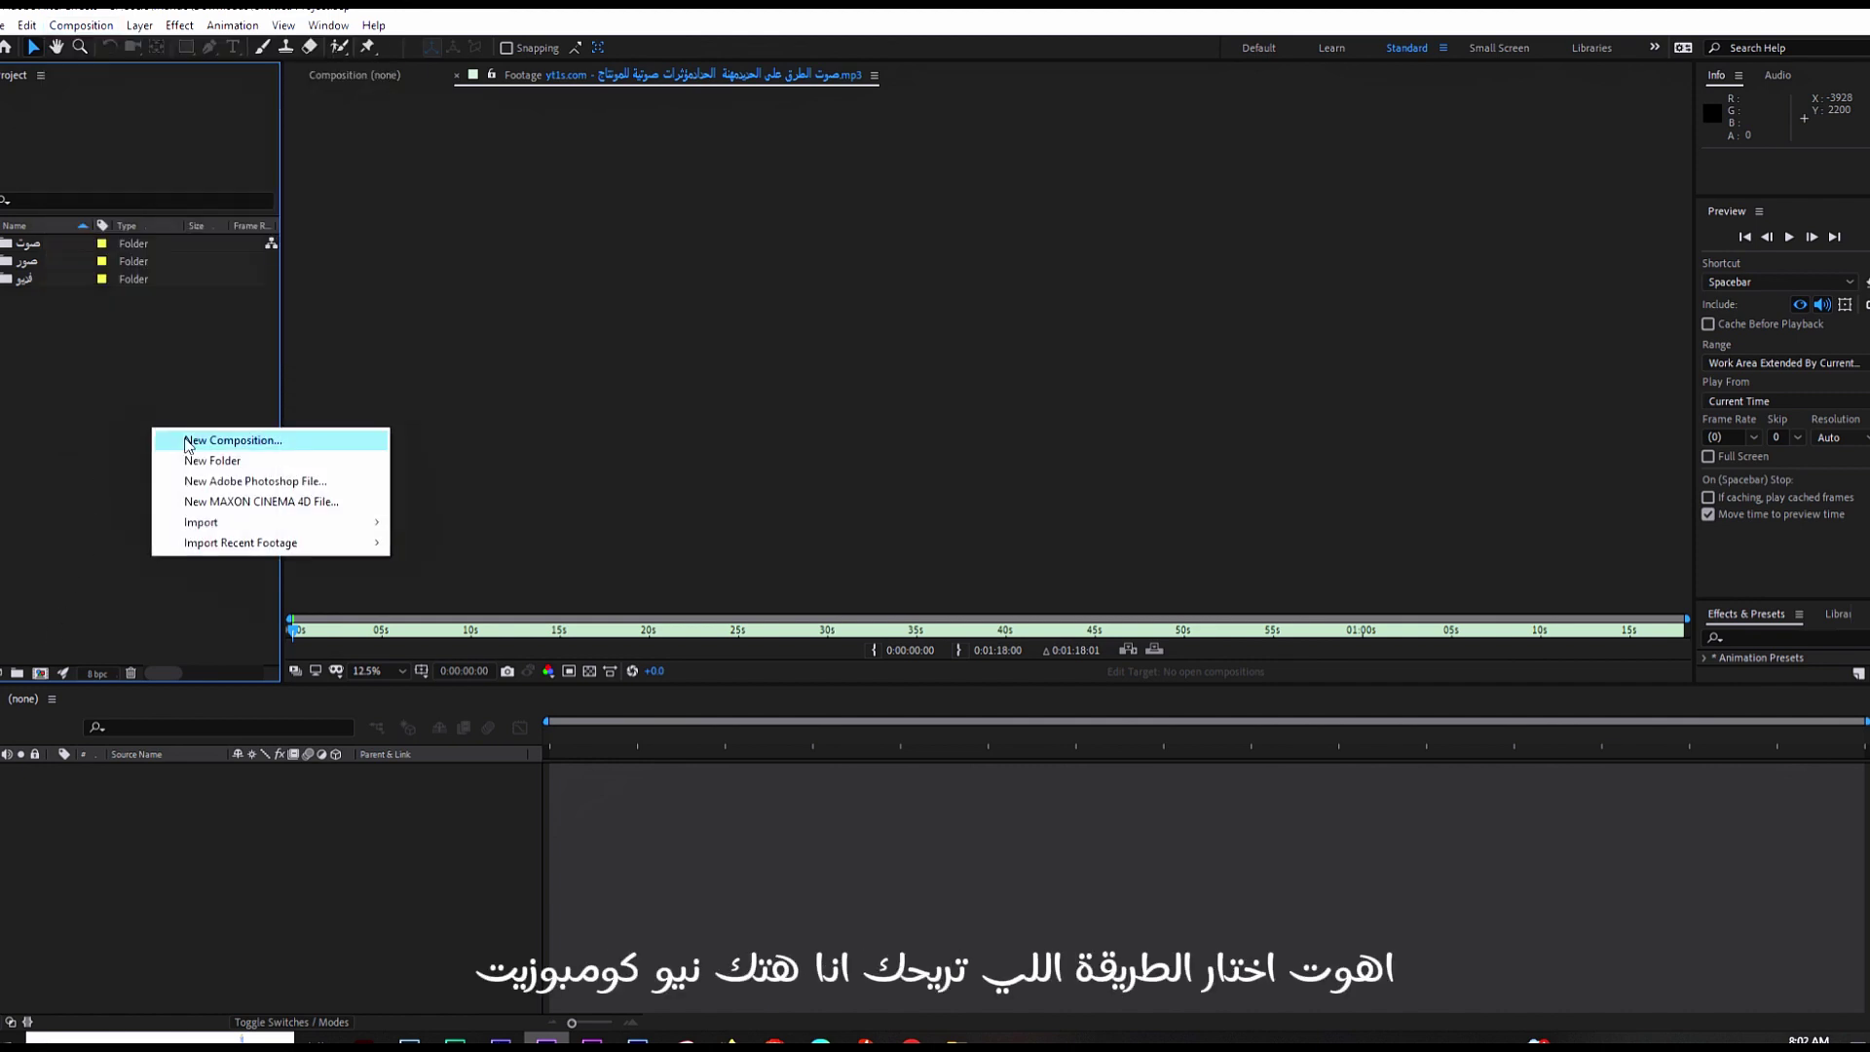
left_click(314, 440)
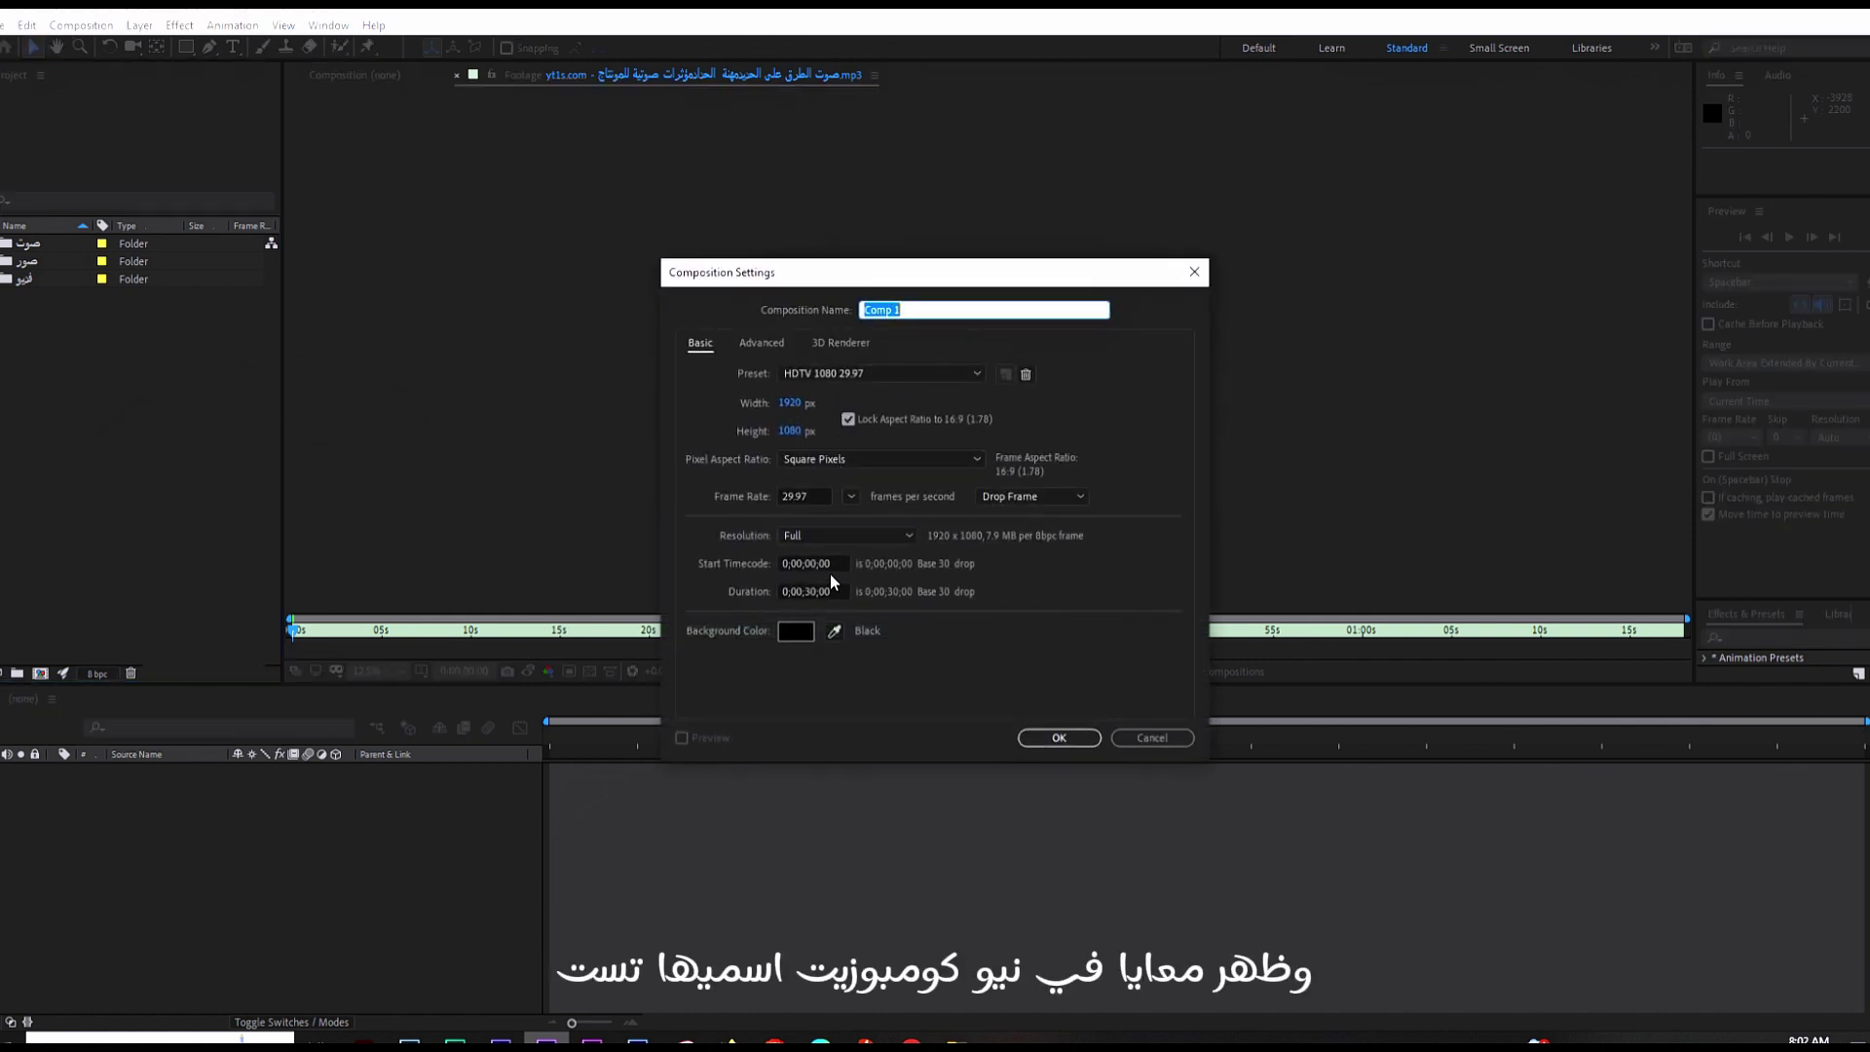
Step: Name the composition 'test' and open the Preset list
type("ت")
key("BackSpace")
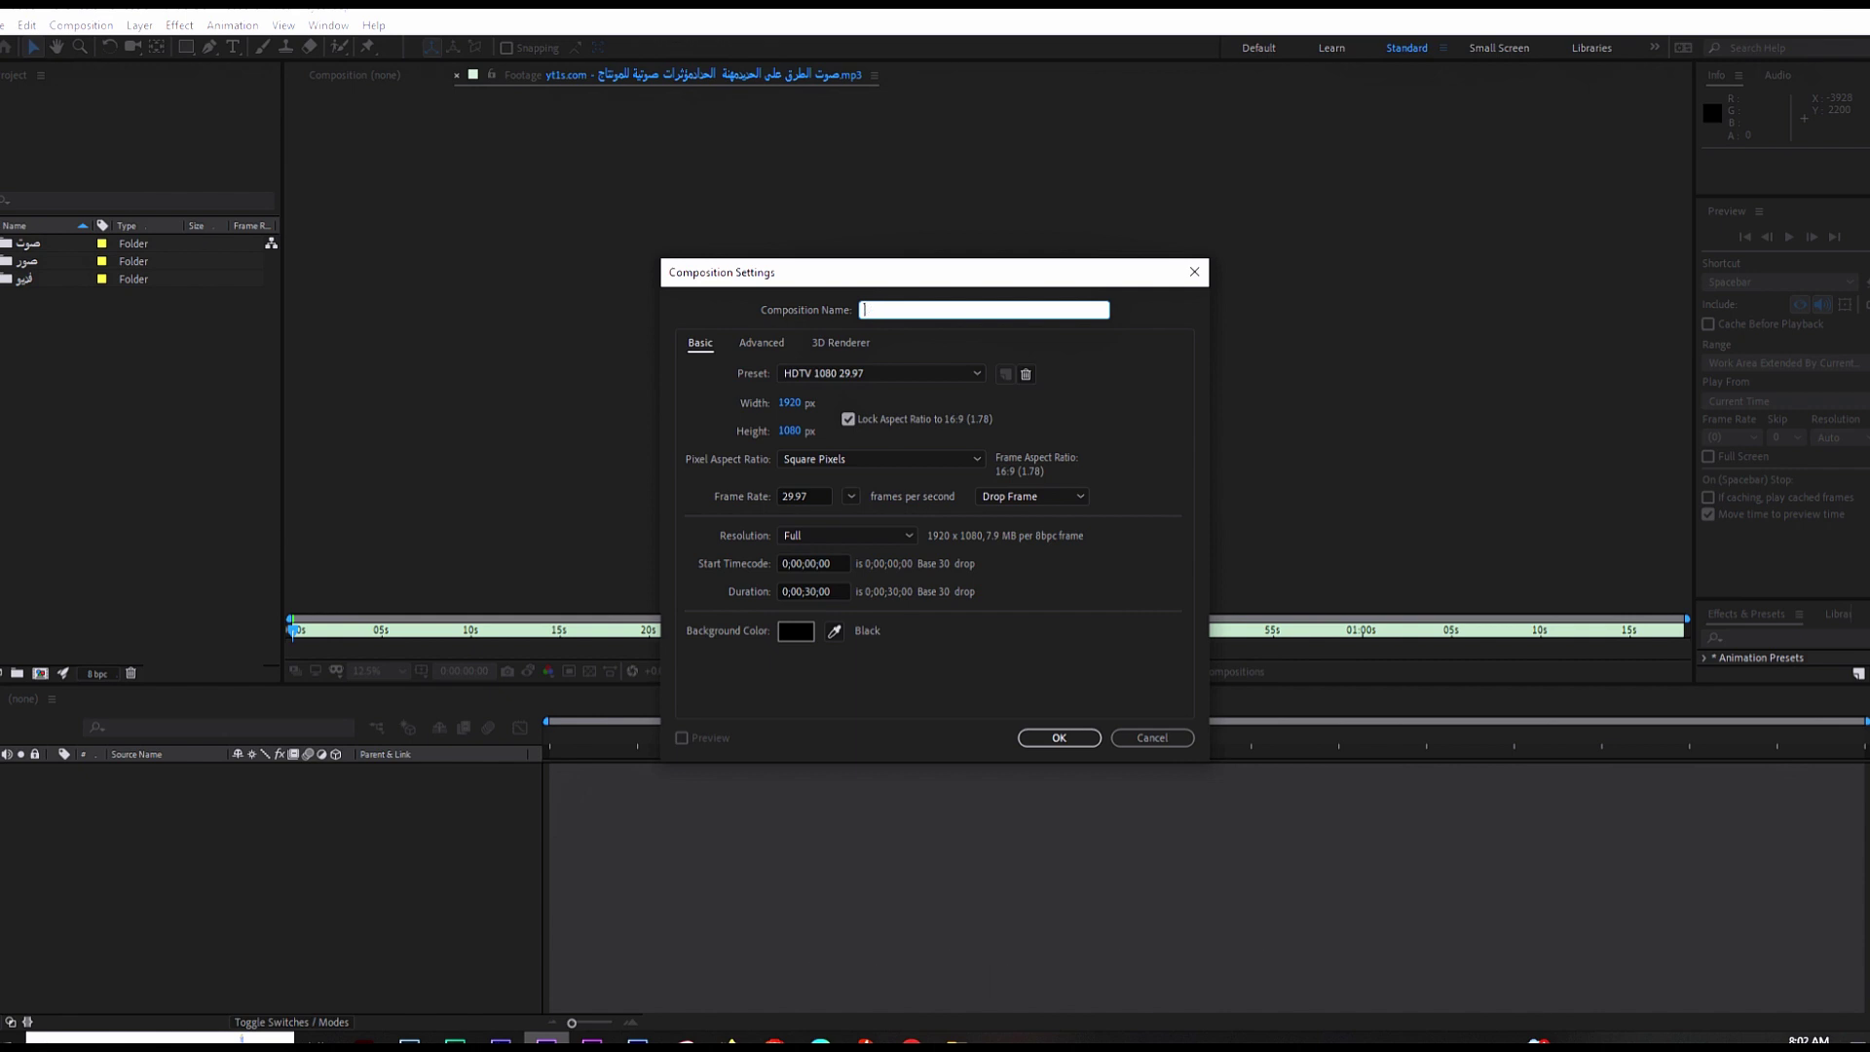
type("test")
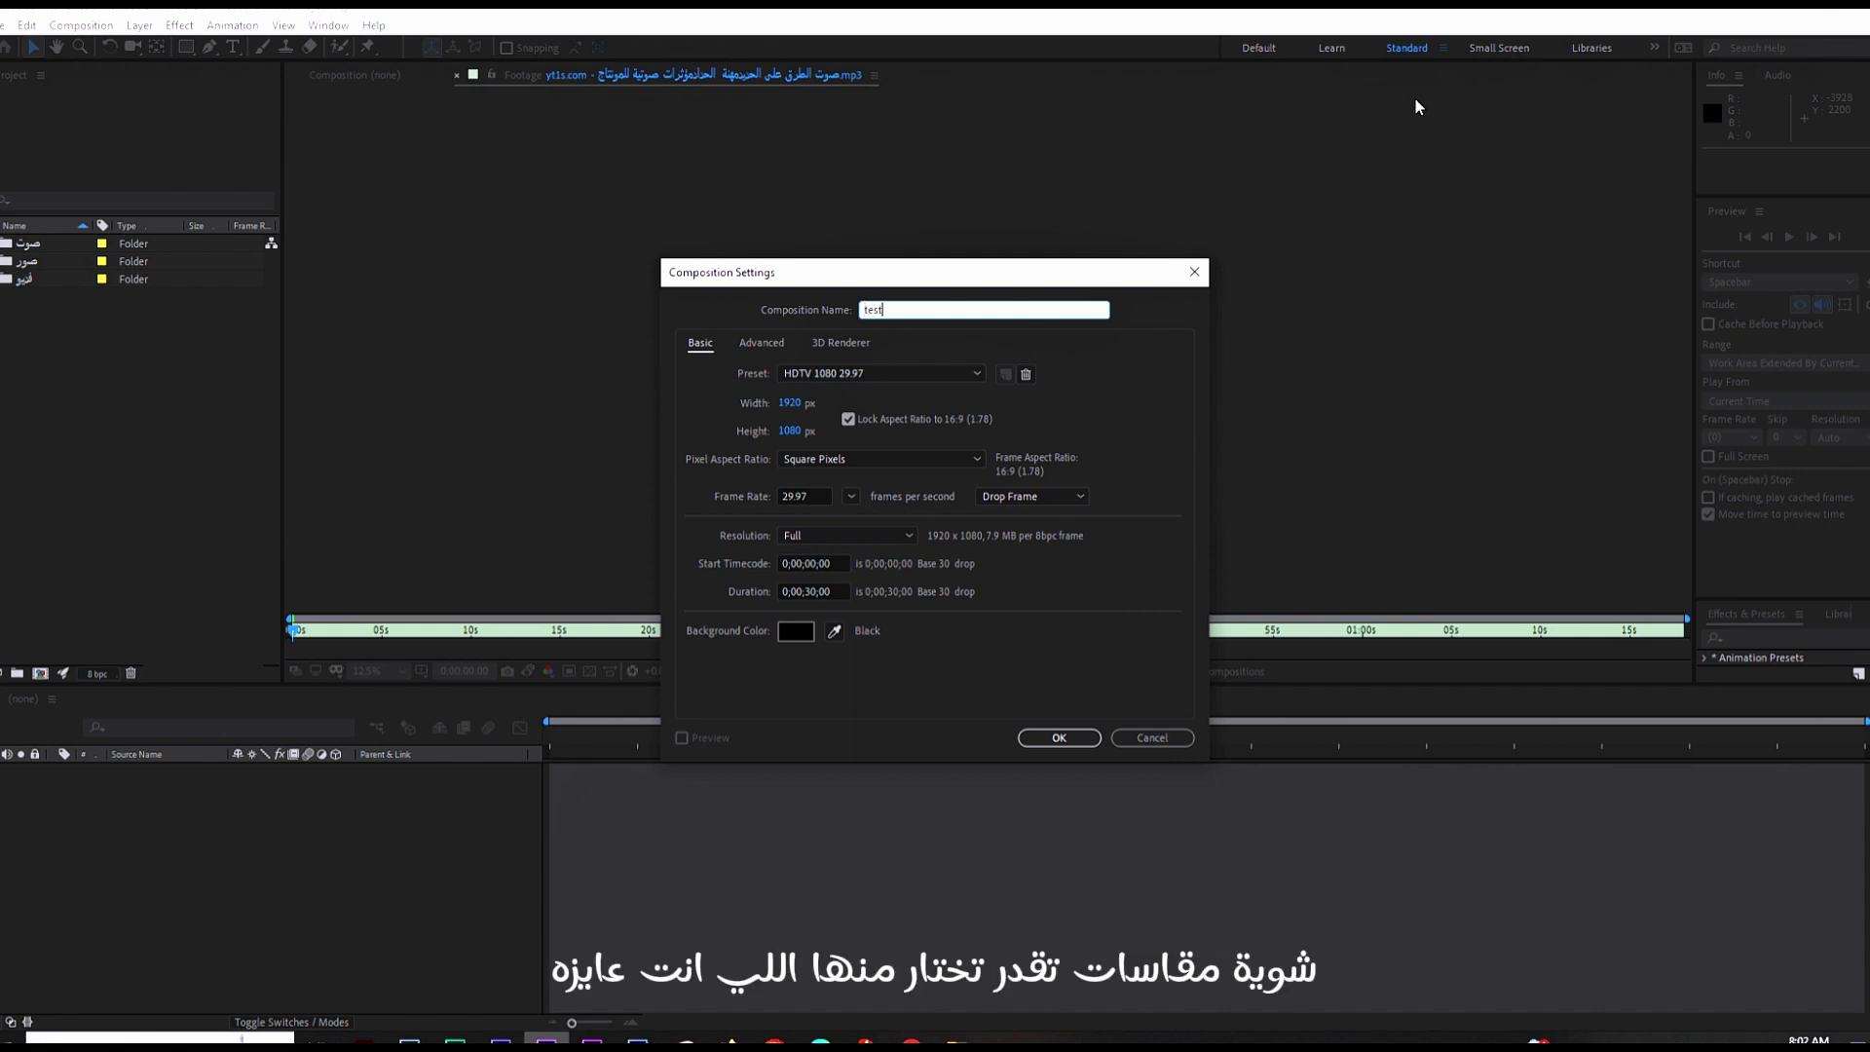
left_click(966, 375)
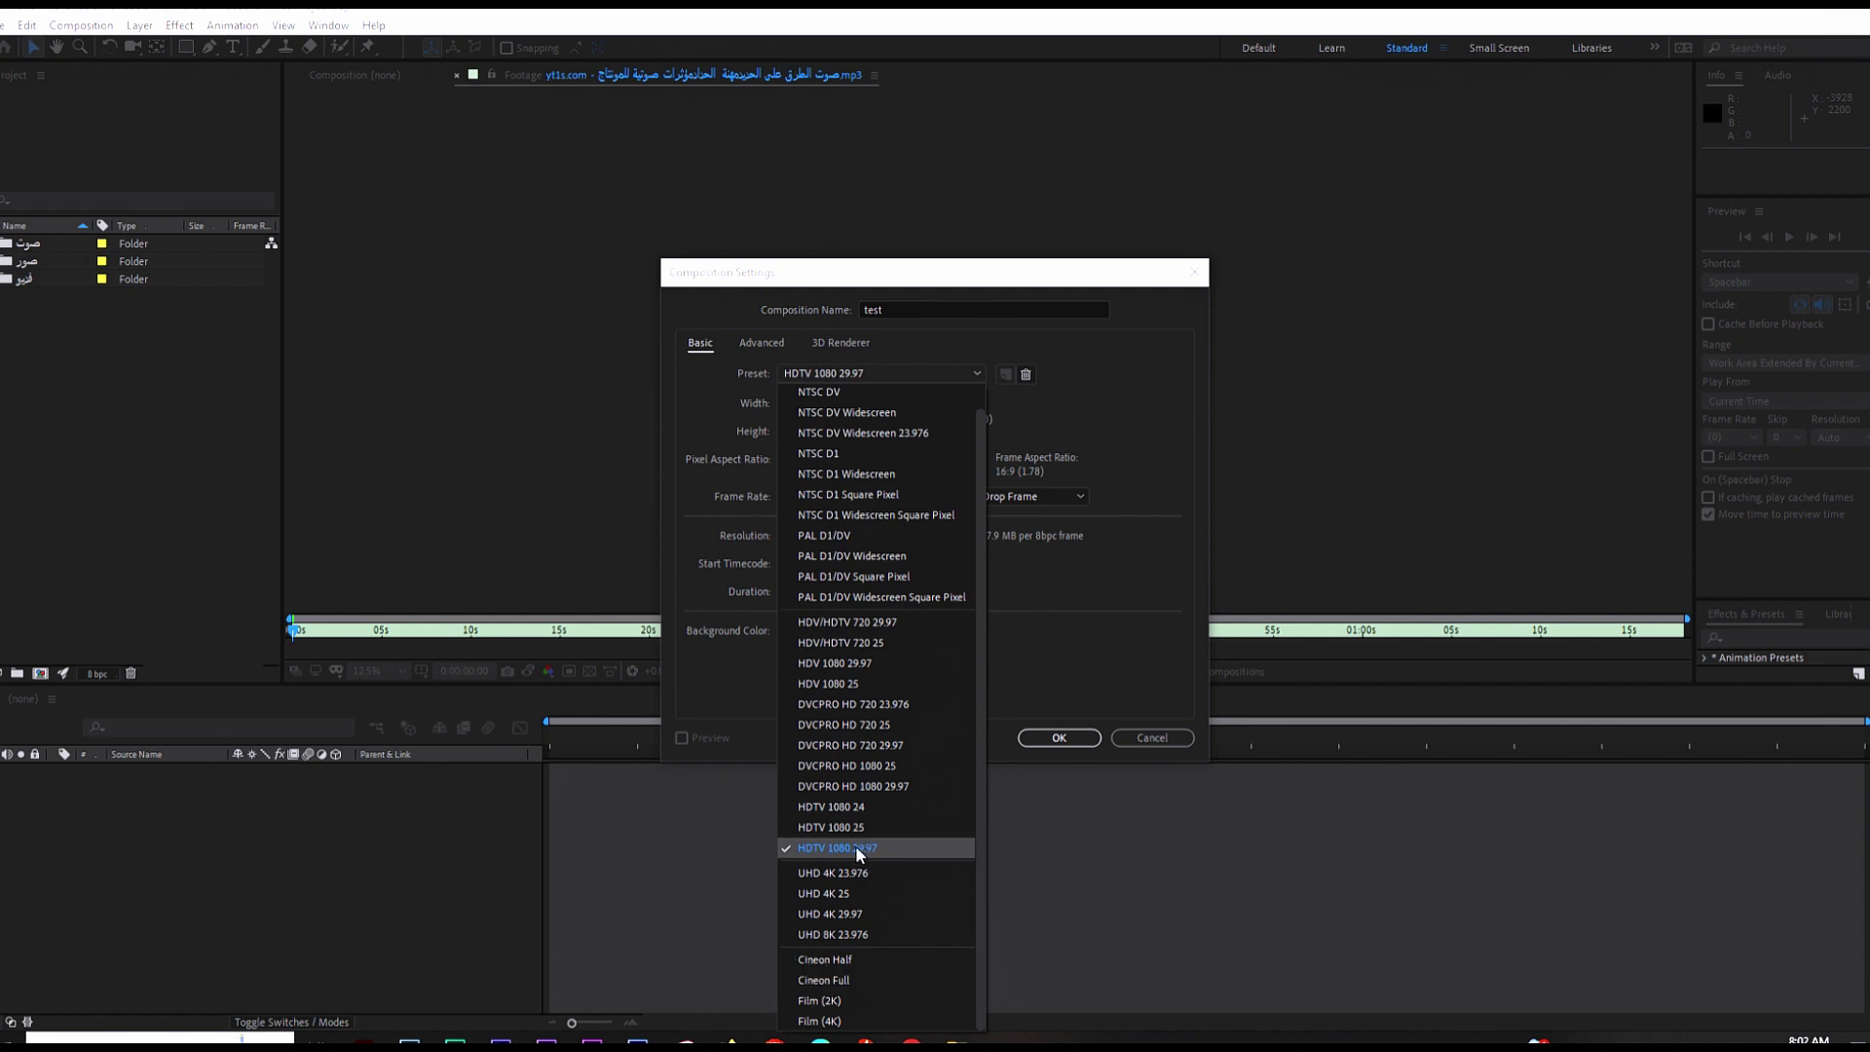
Step: Keep HDTV 1080 29.97, set Resolution to Quarter, keep a black background, and create 'test'
left_click(864, 855)
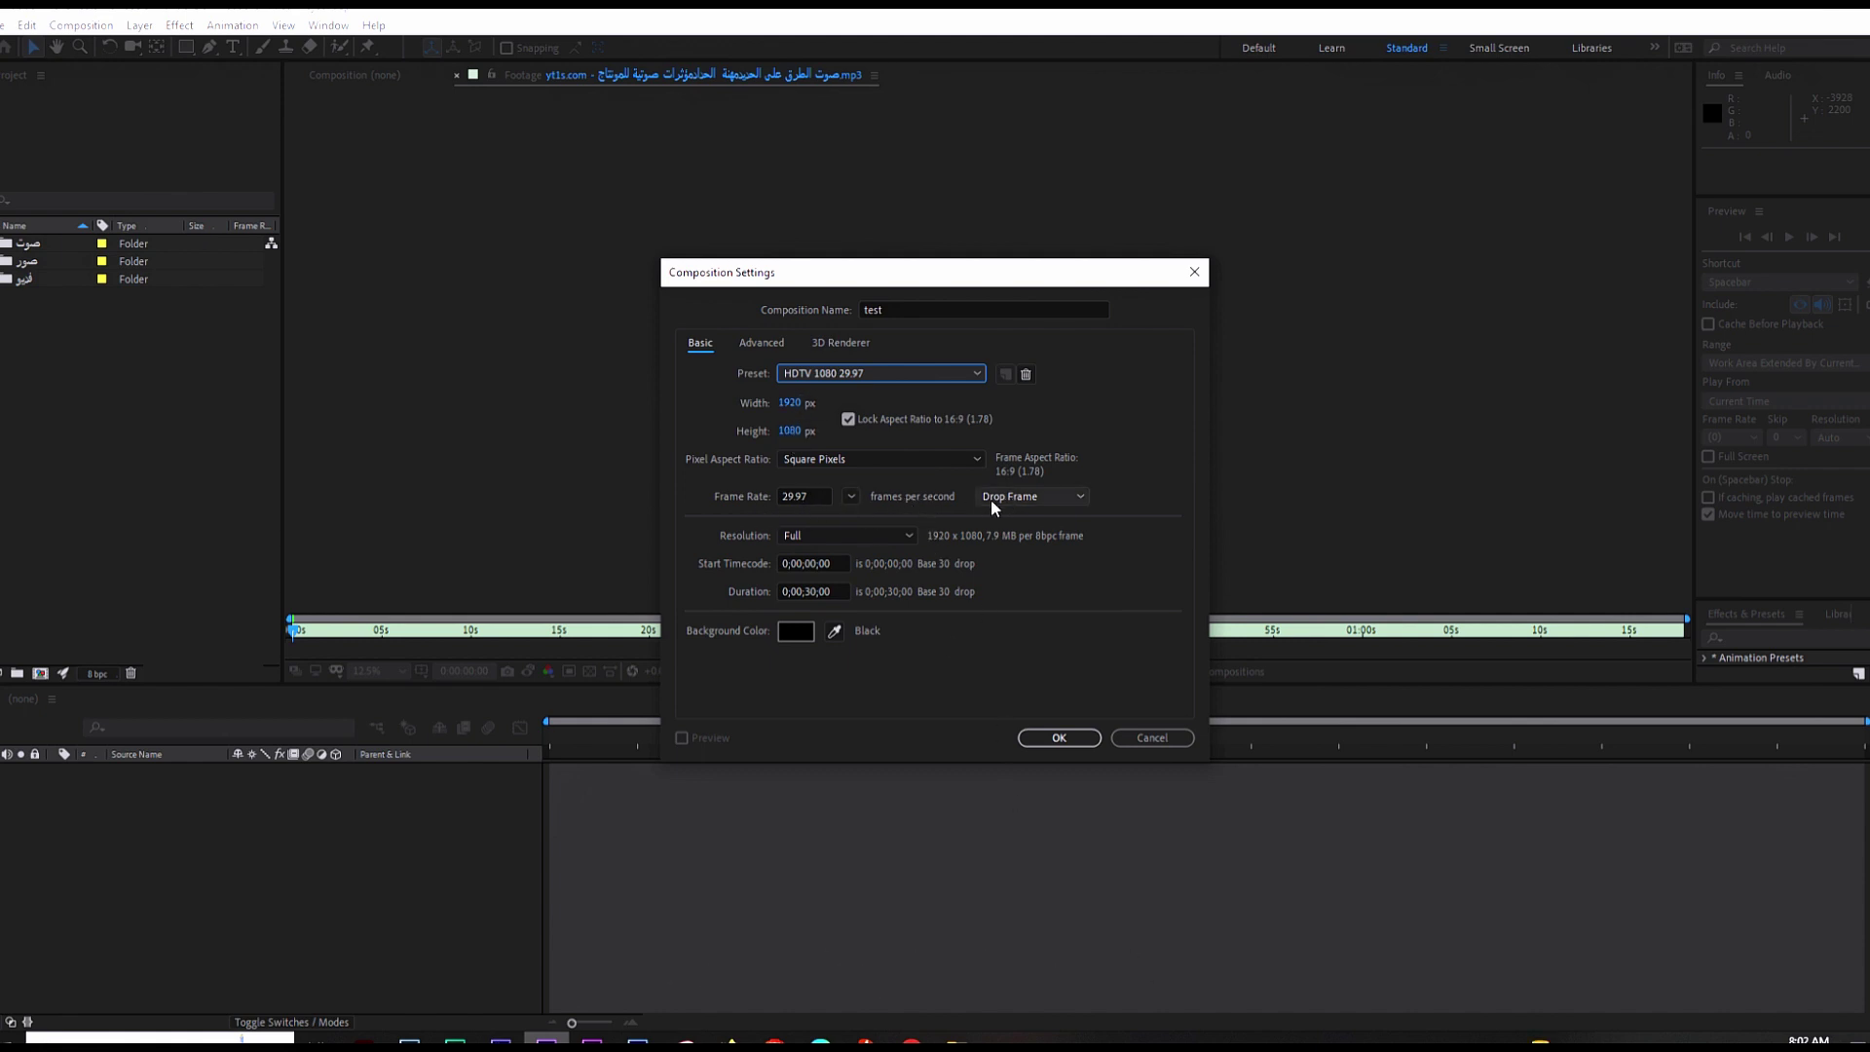
left_click(802, 535)
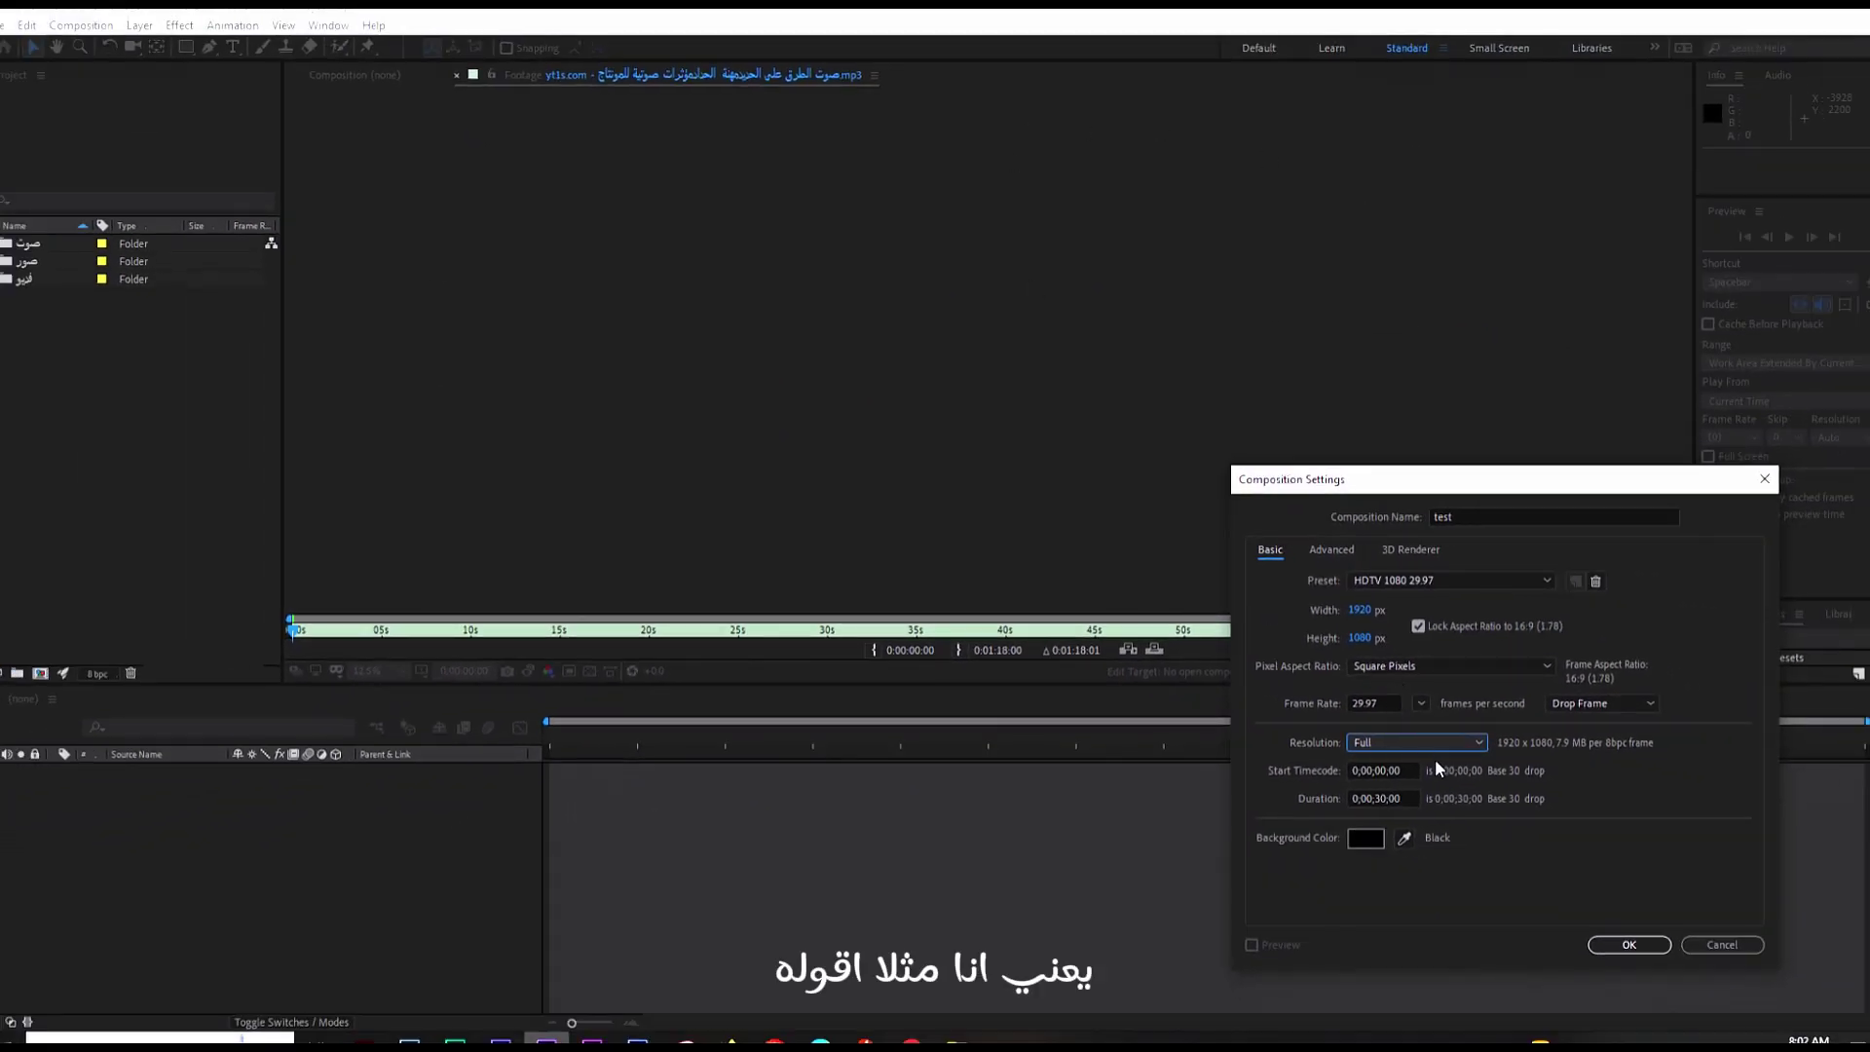
left_click(1417, 744)
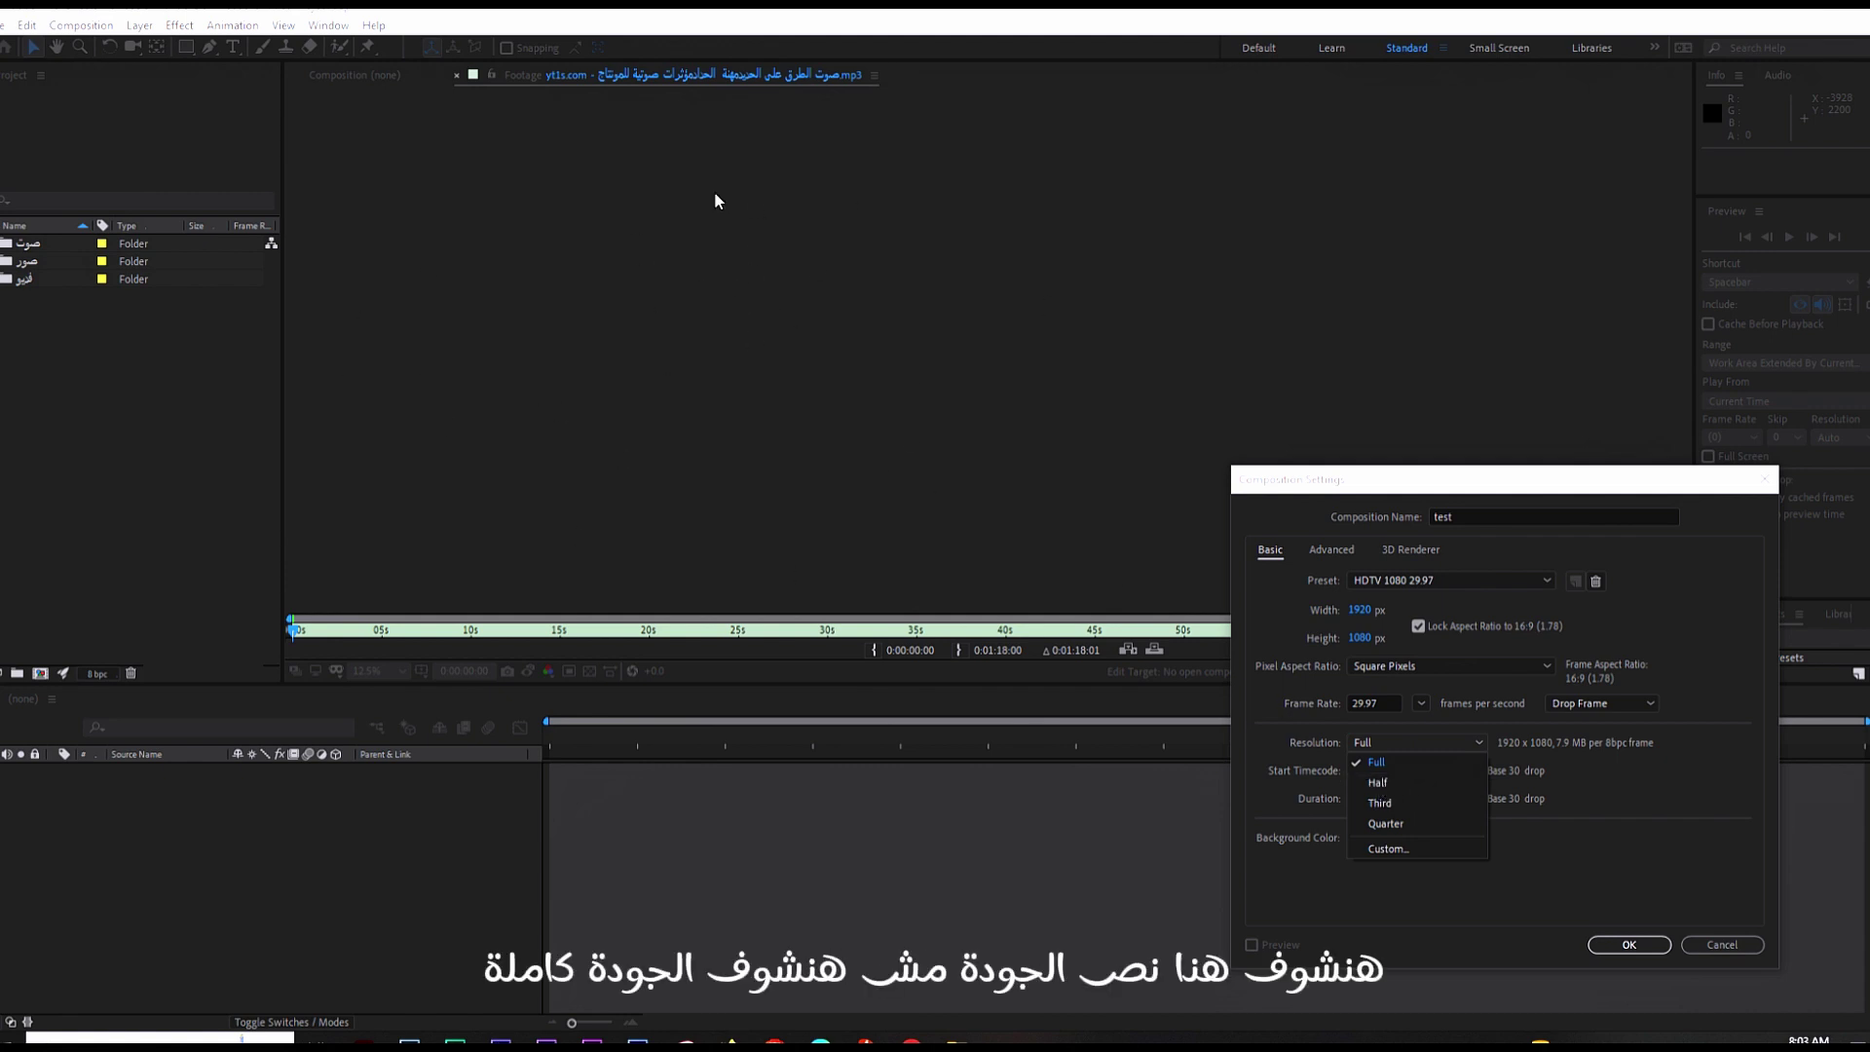
left_click(1365, 750)
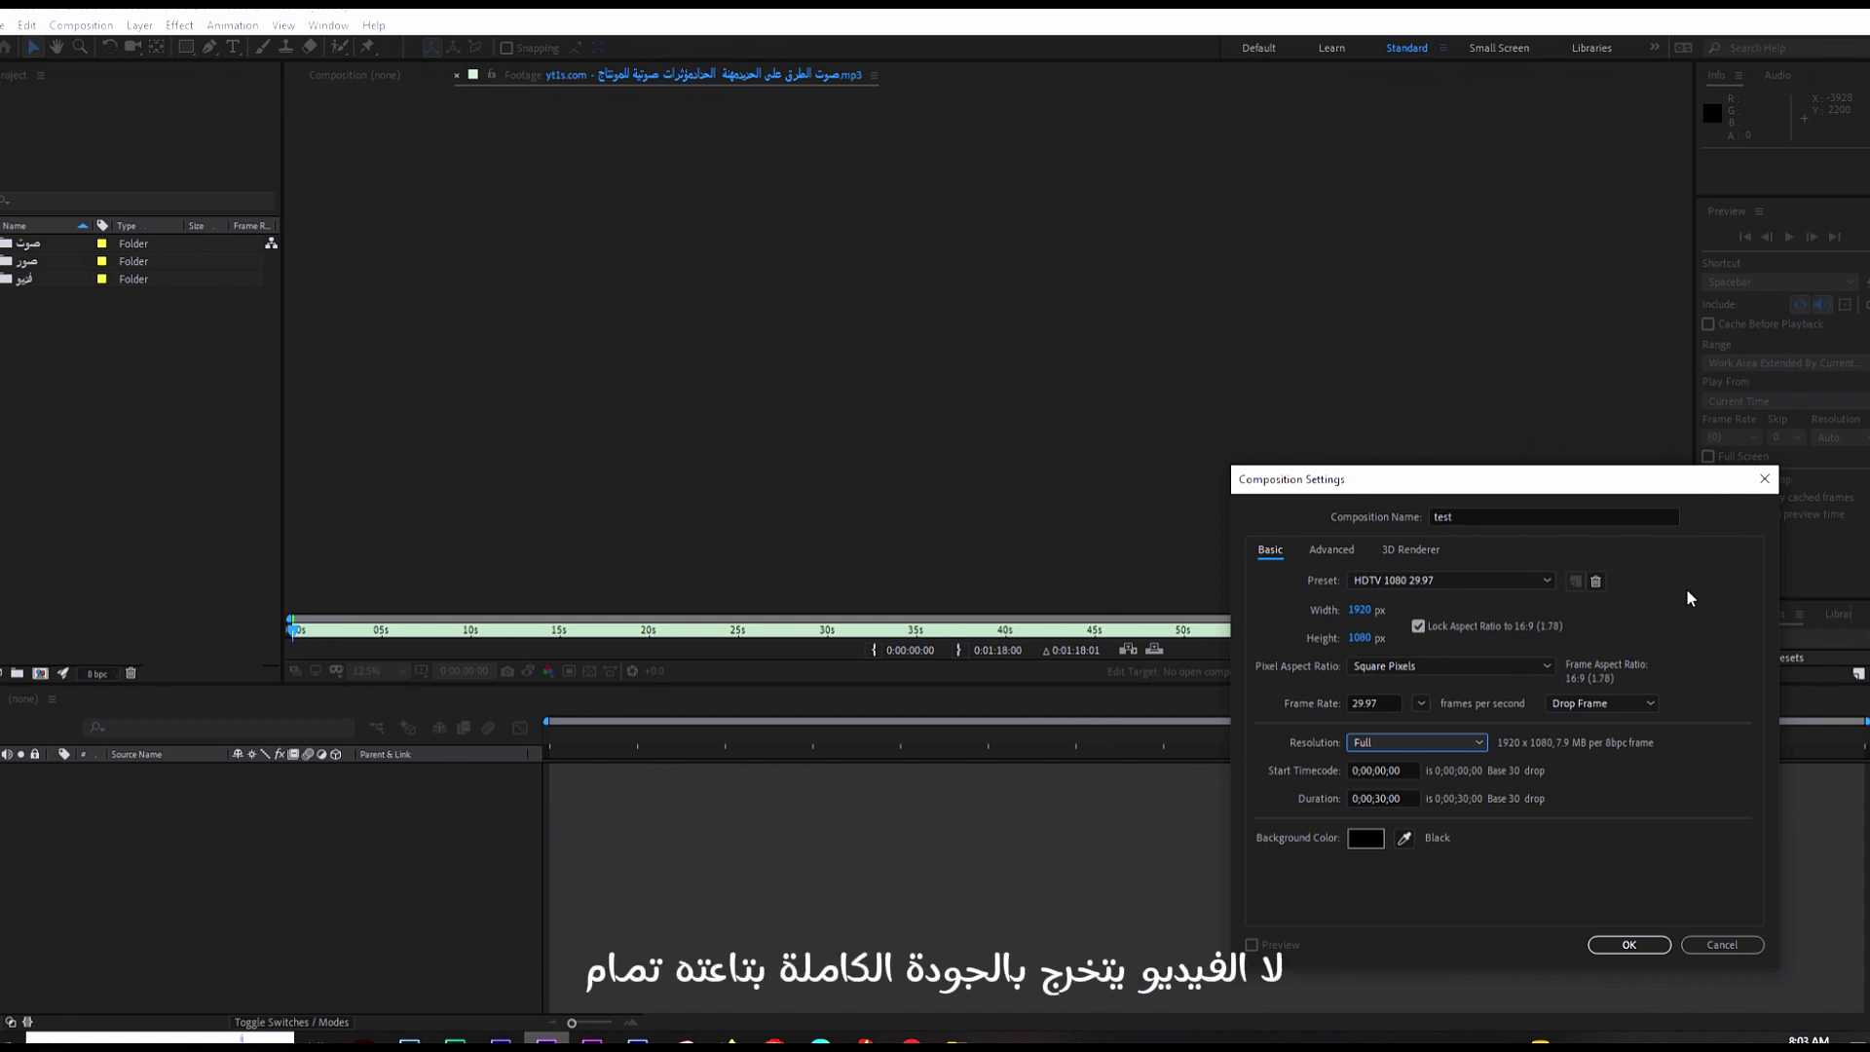
left_click(1372, 742)
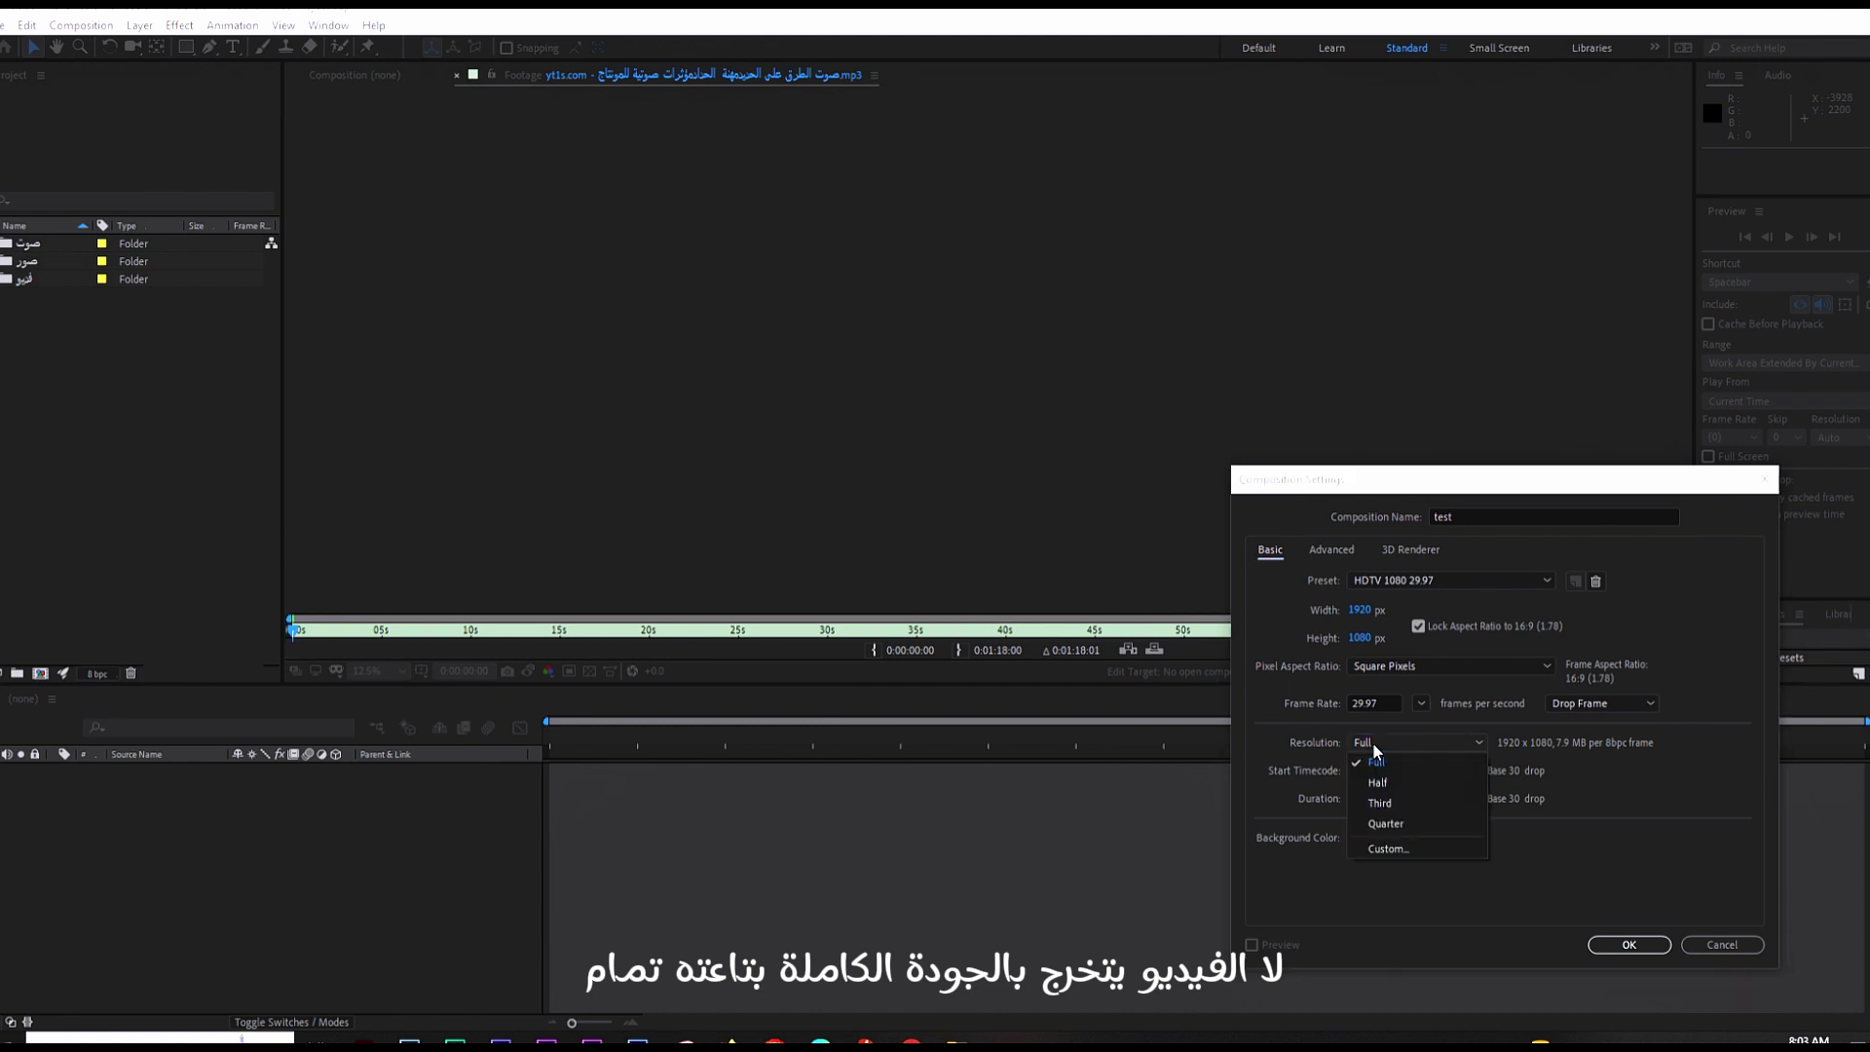
left_click(1394, 822)
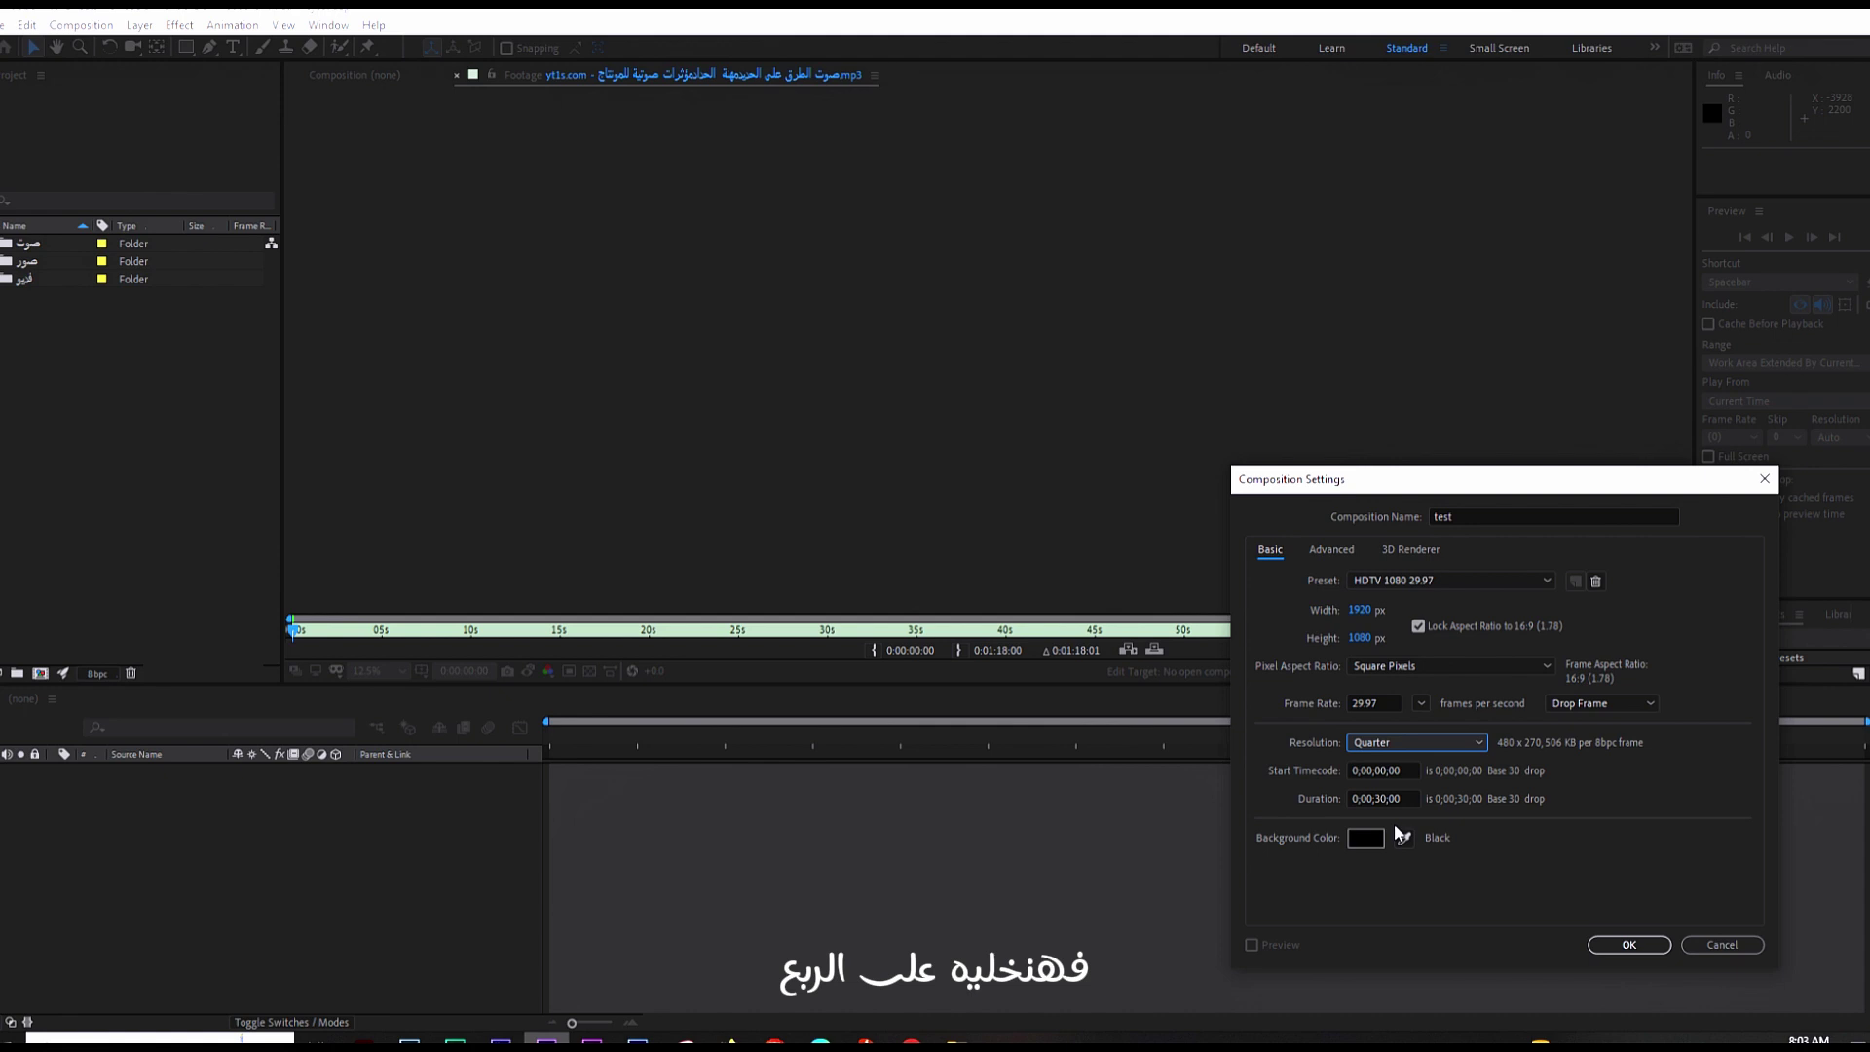
left_click(1393, 748)
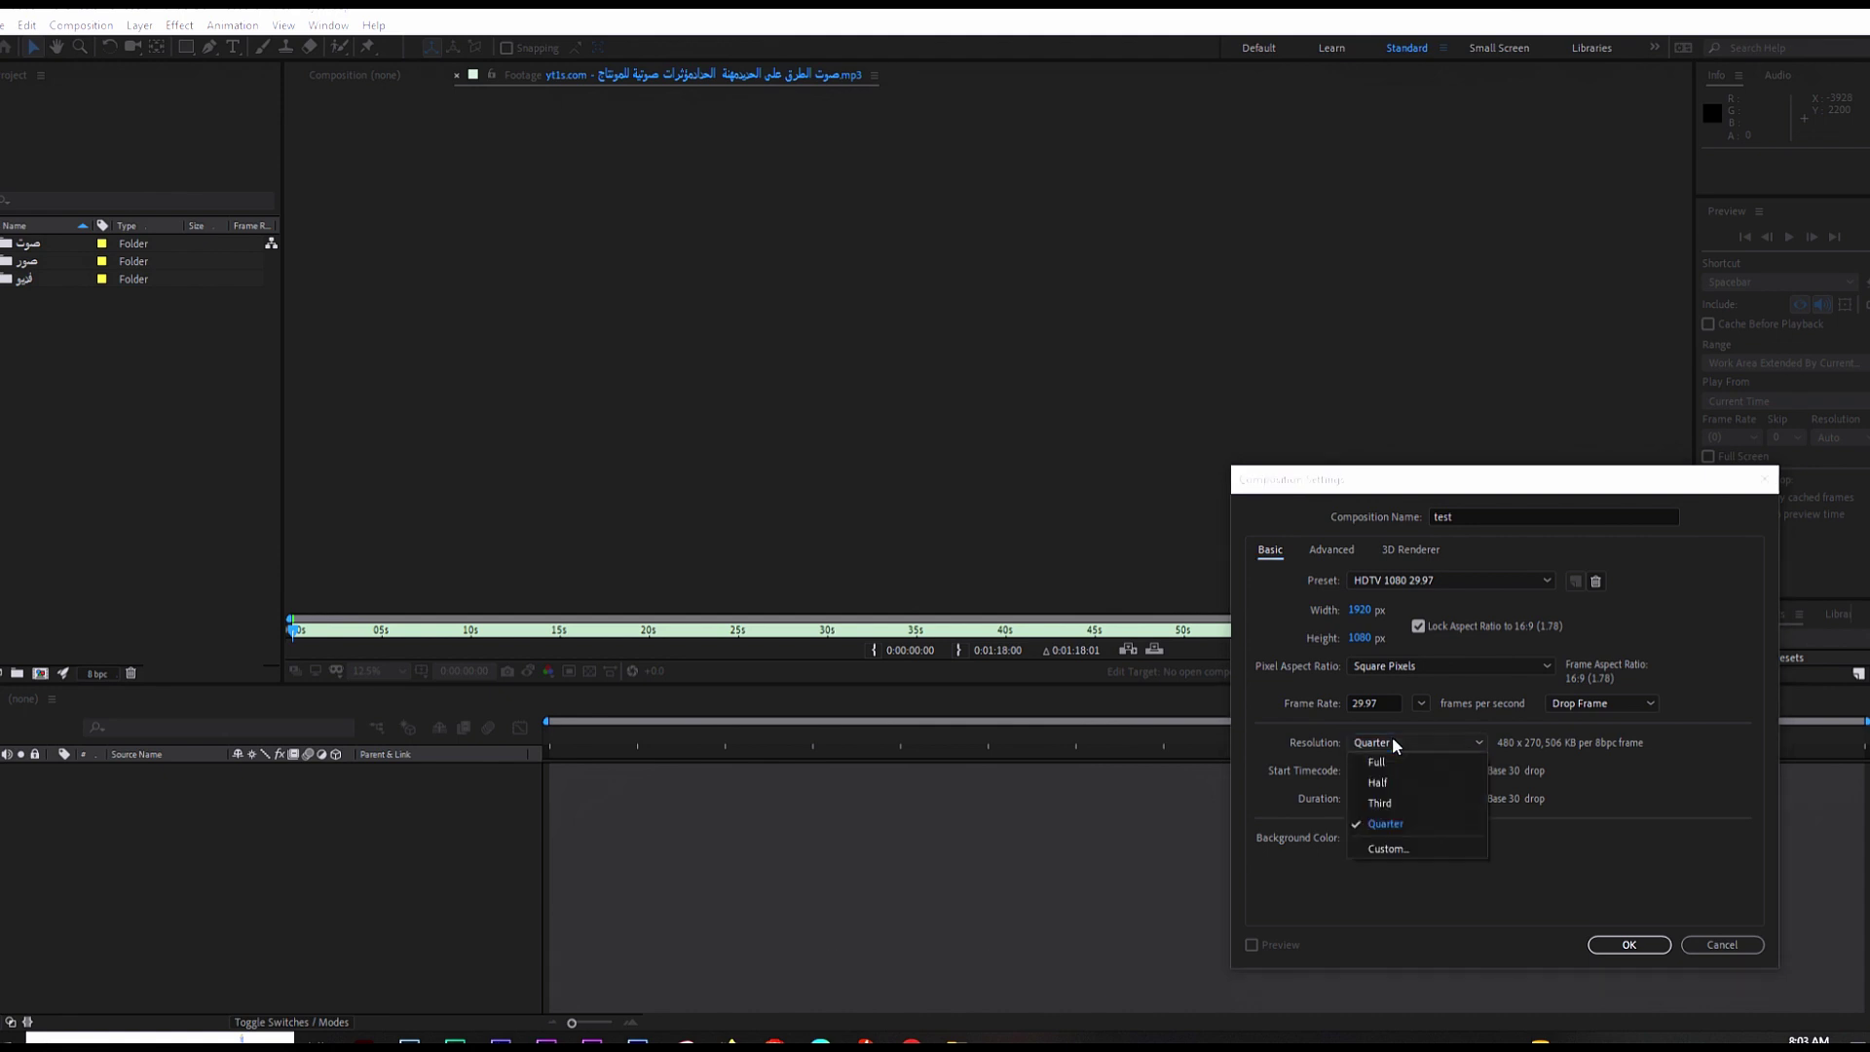
left_click(1394, 823)
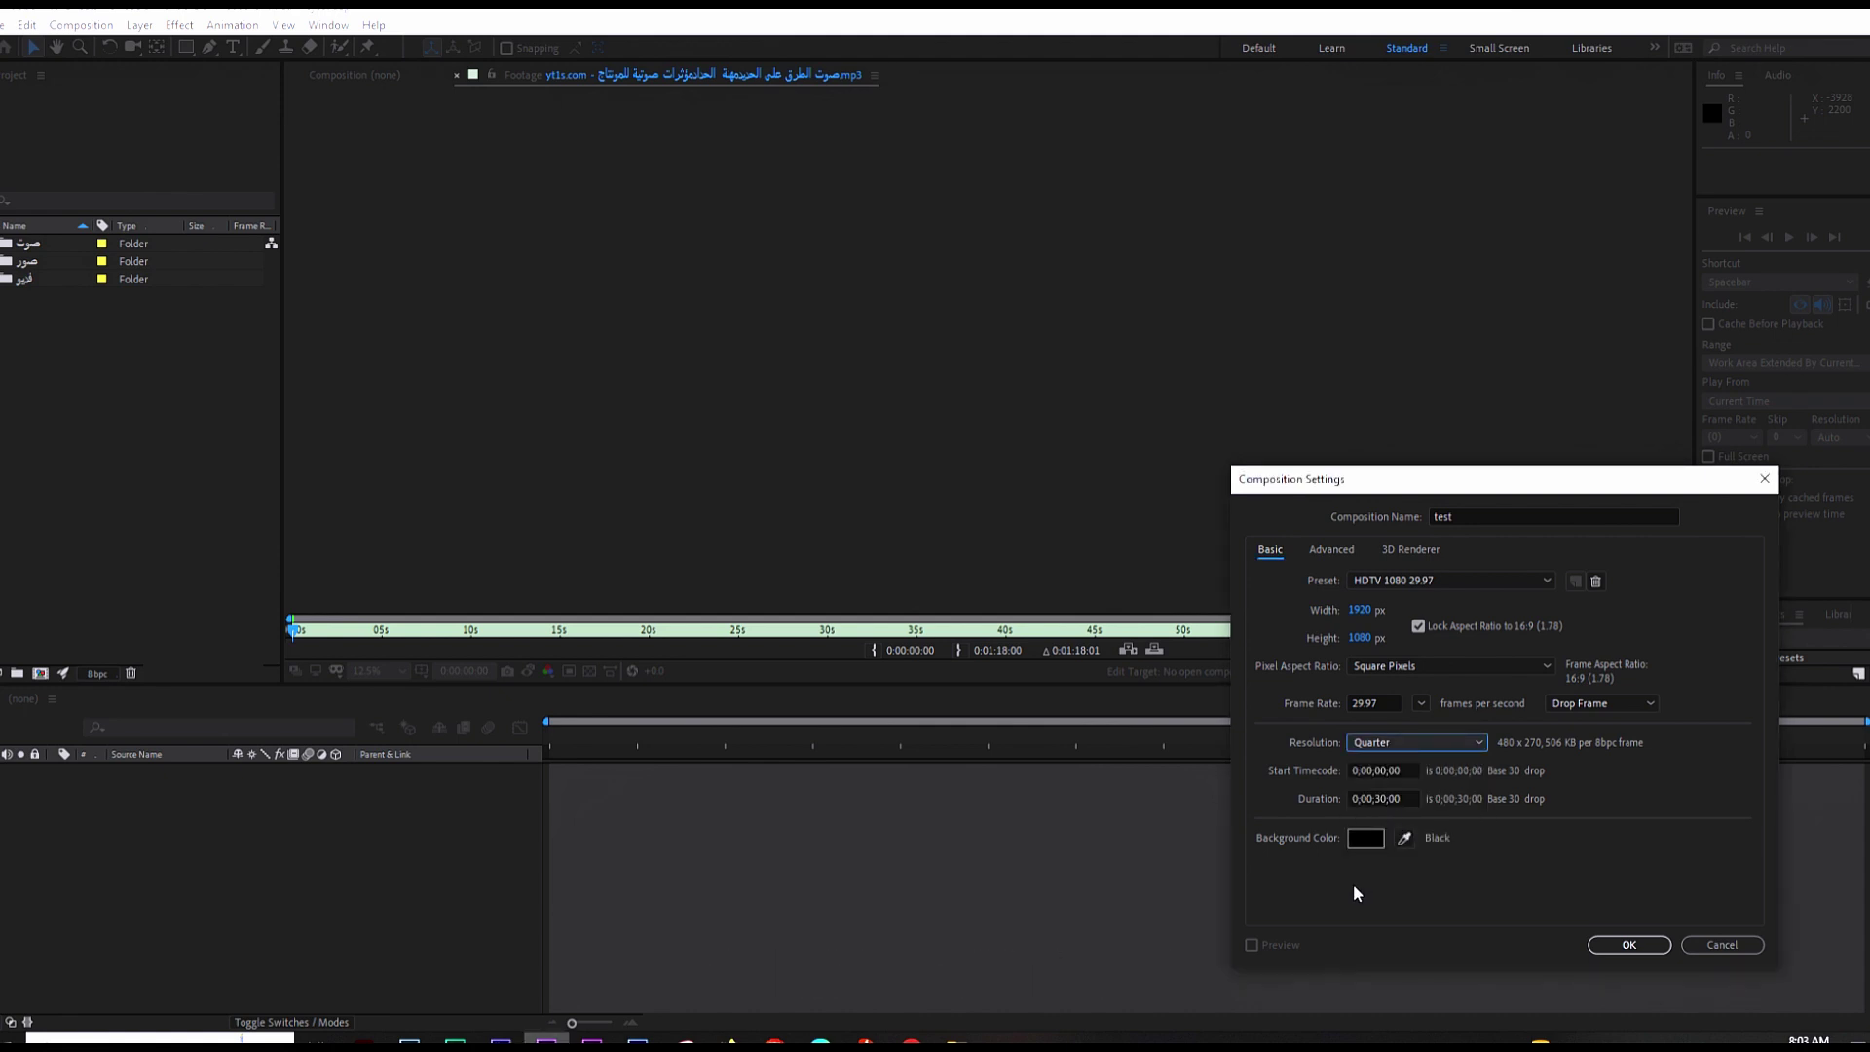
left_click(1369, 836)
left_click(1118, 403)
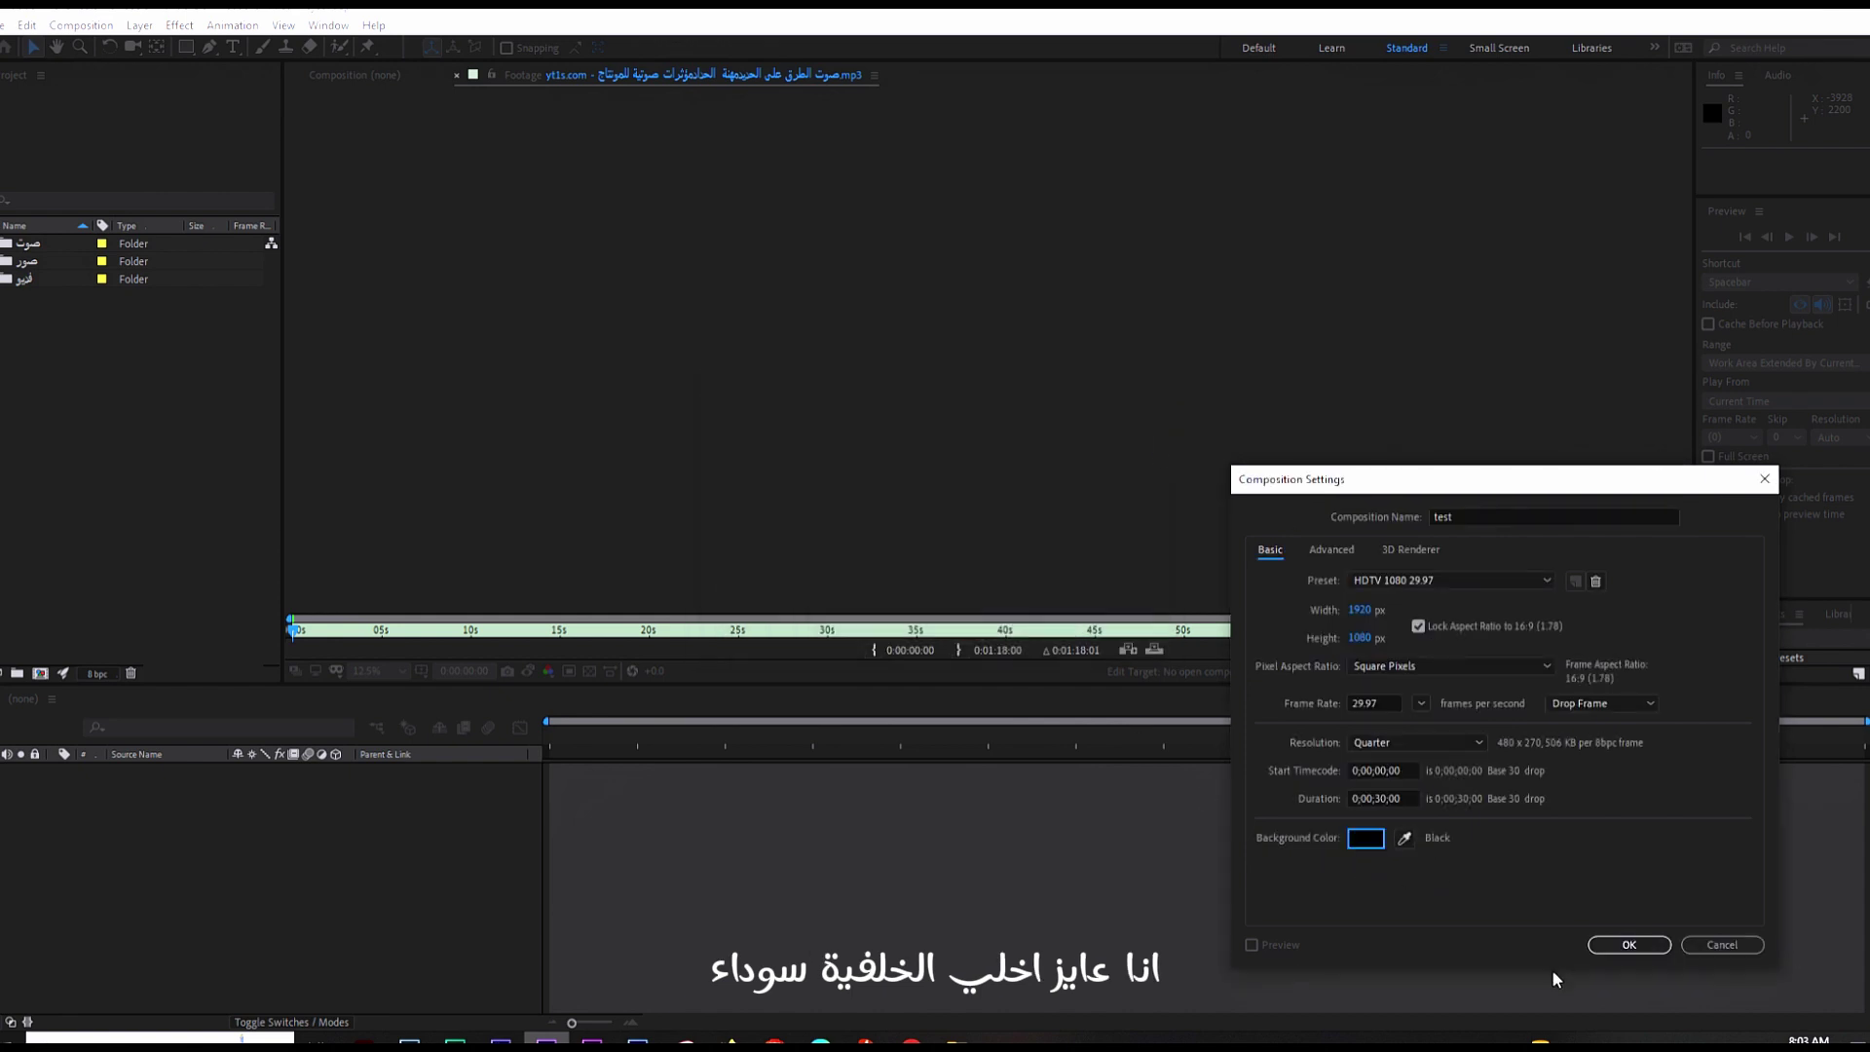
left_click(1591, 947)
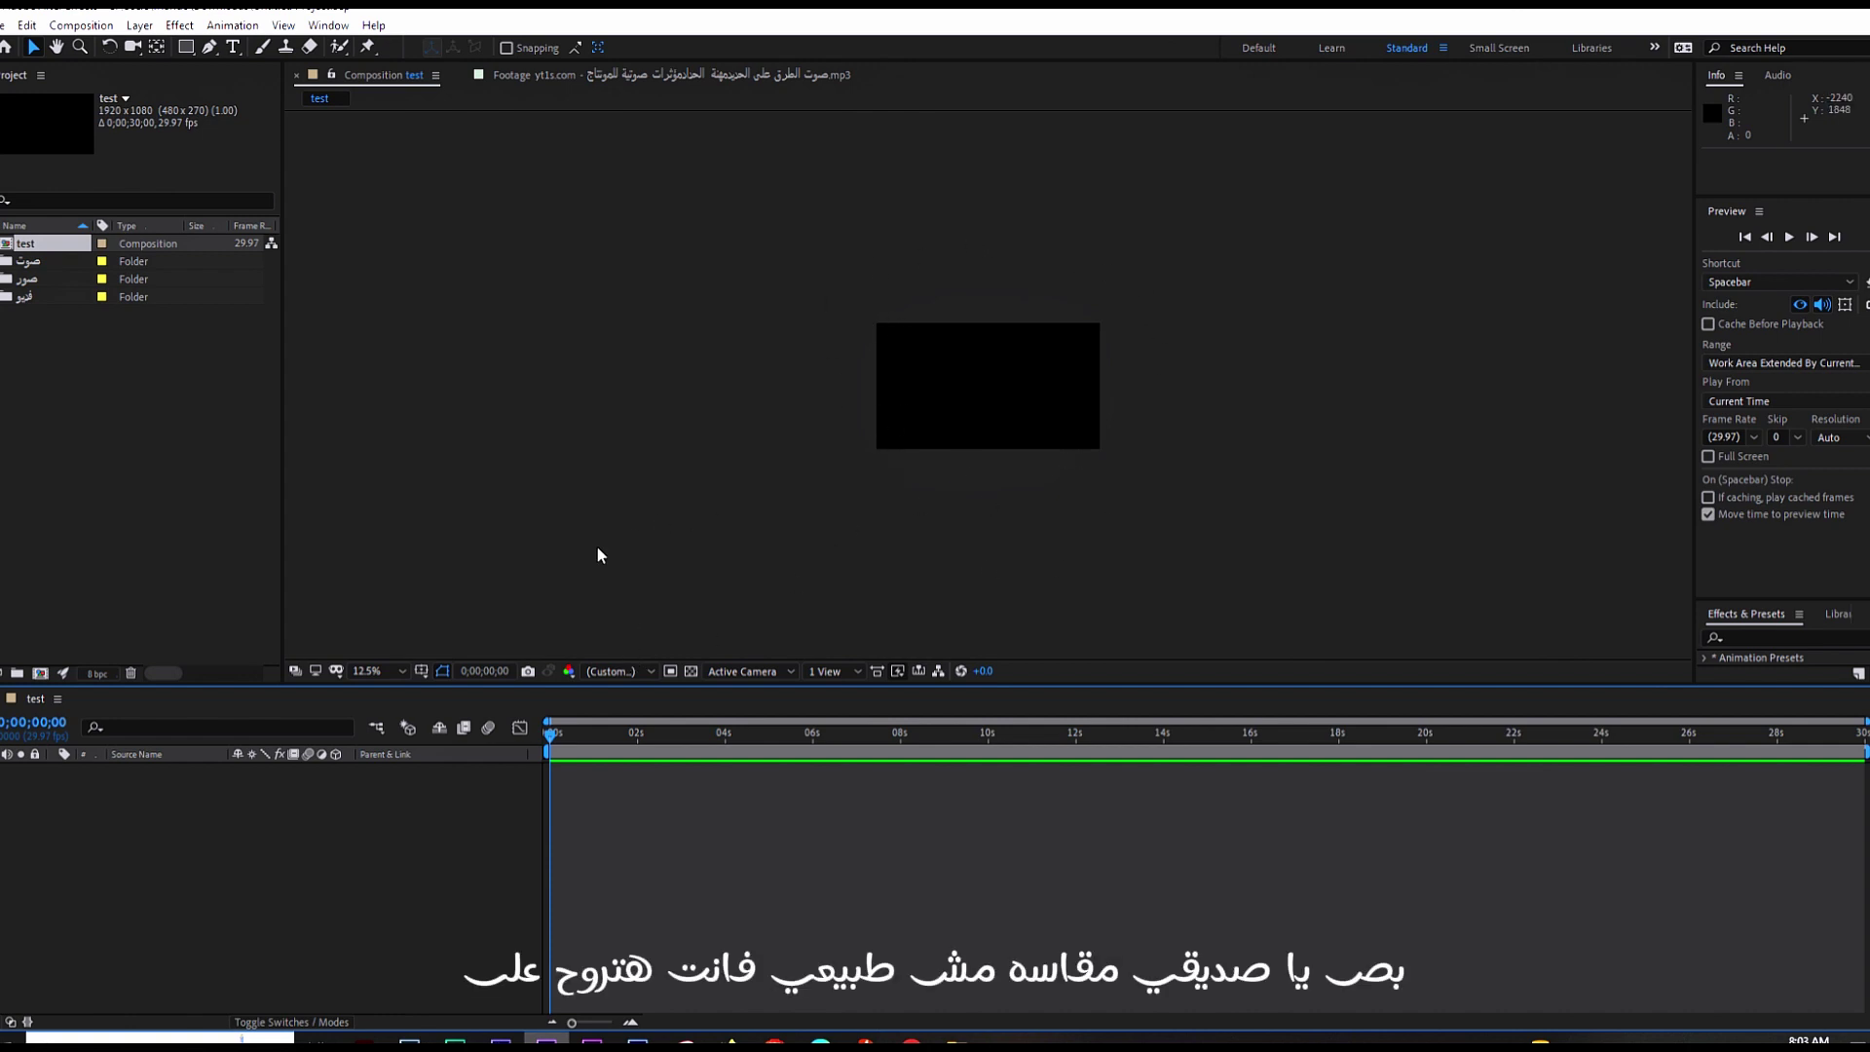
Step: Set the viewer magnification to 100% and the preview resolution to Quarter
left_click(371, 680)
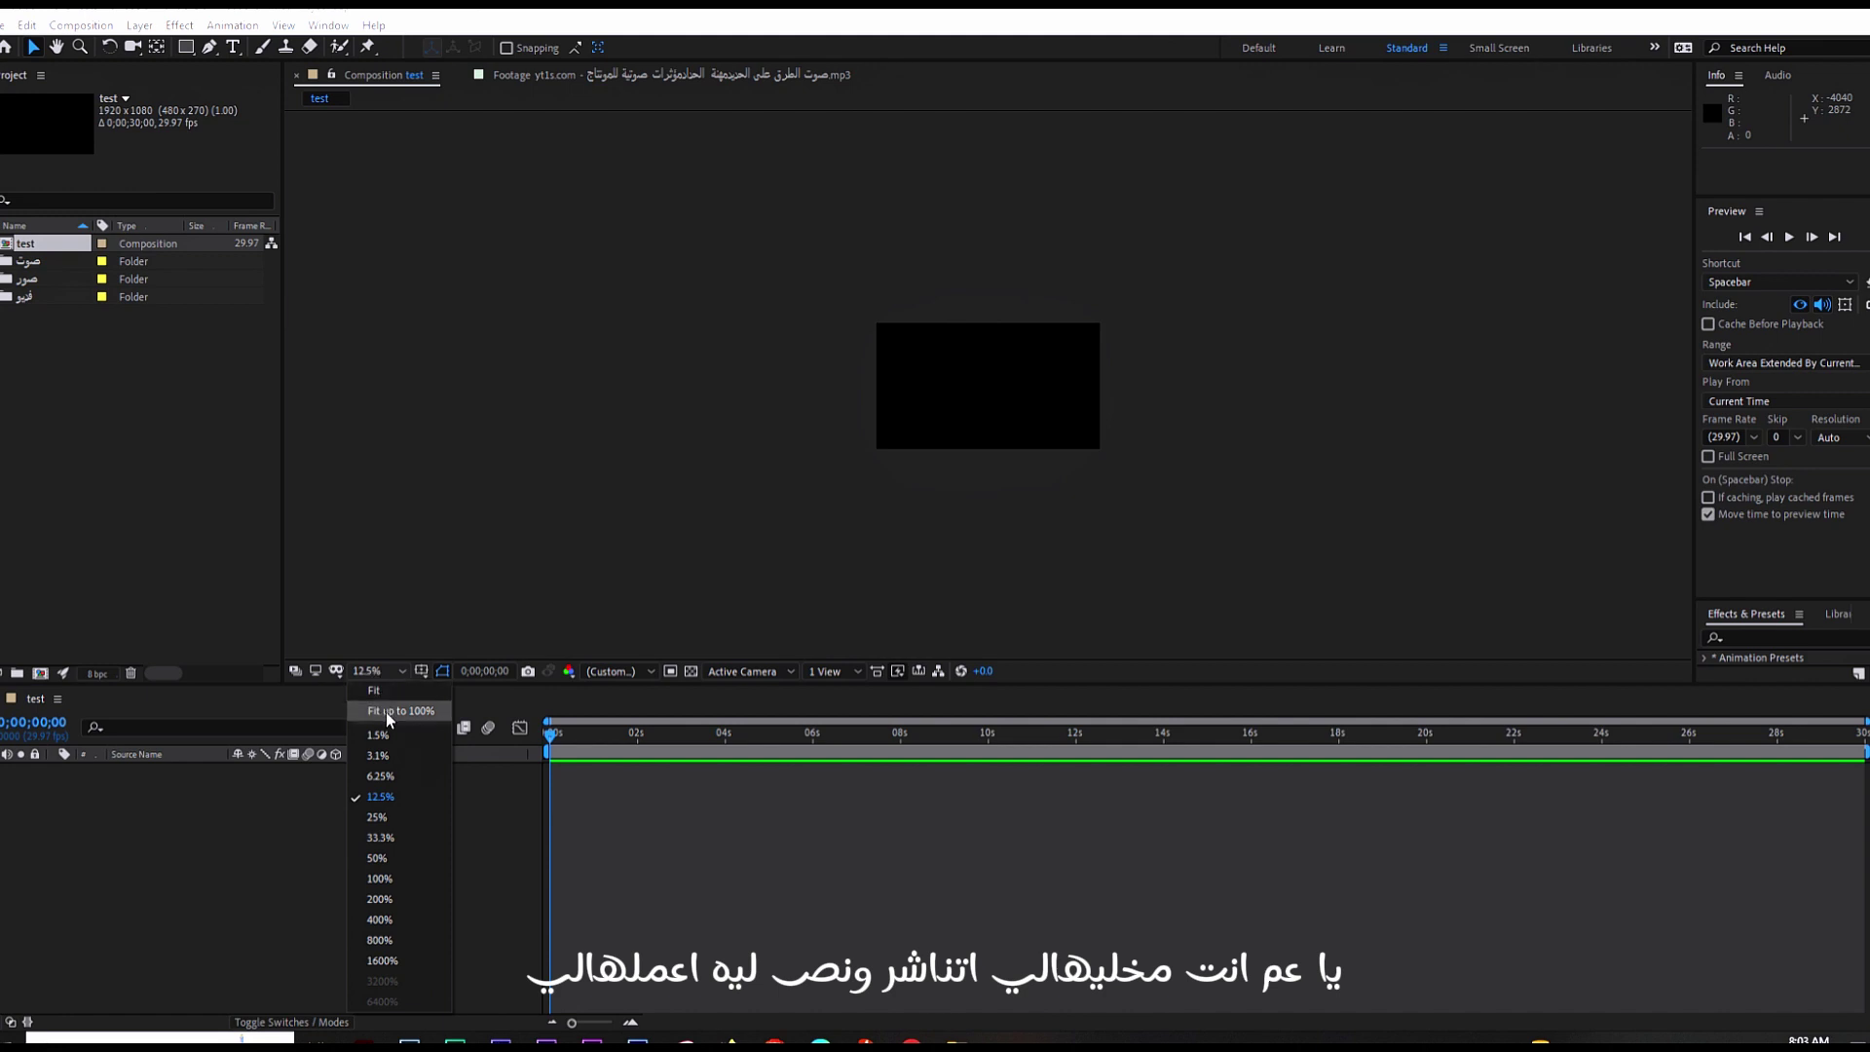
left_click(389, 712)
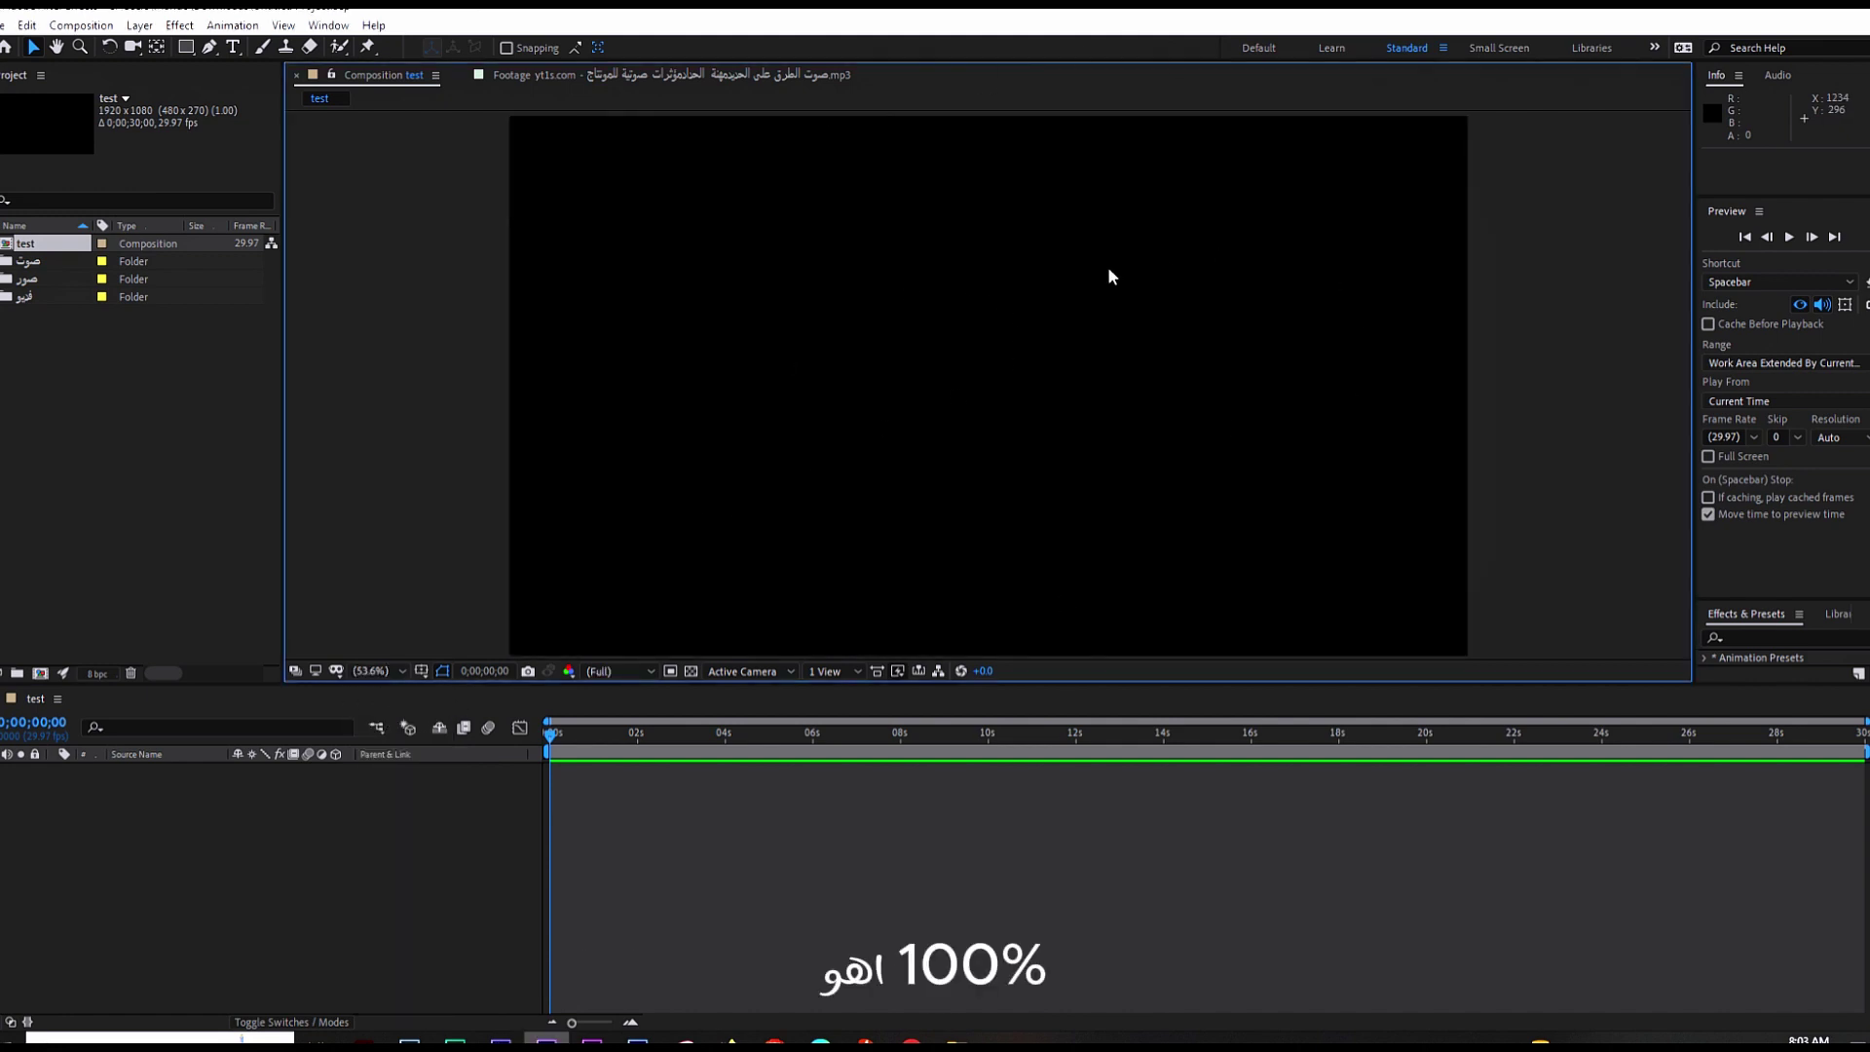
left_click(604, 678)
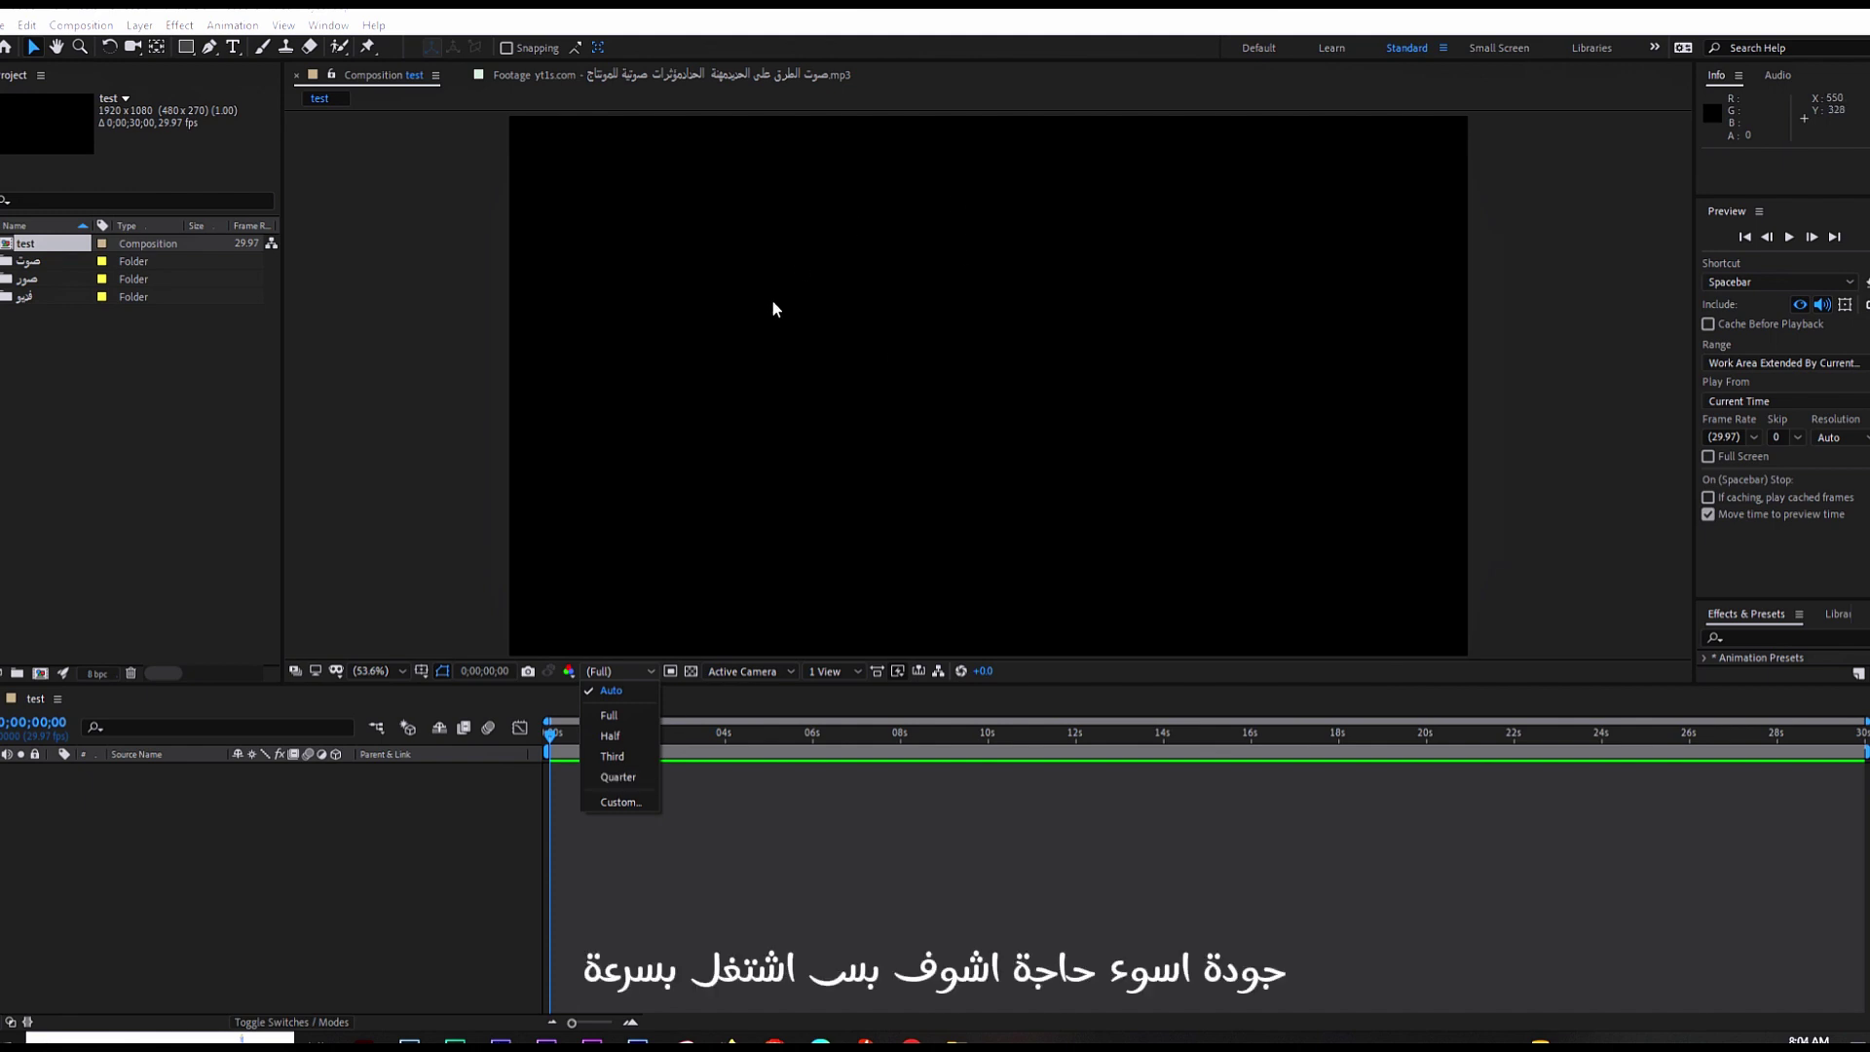
left_click(622, 776)
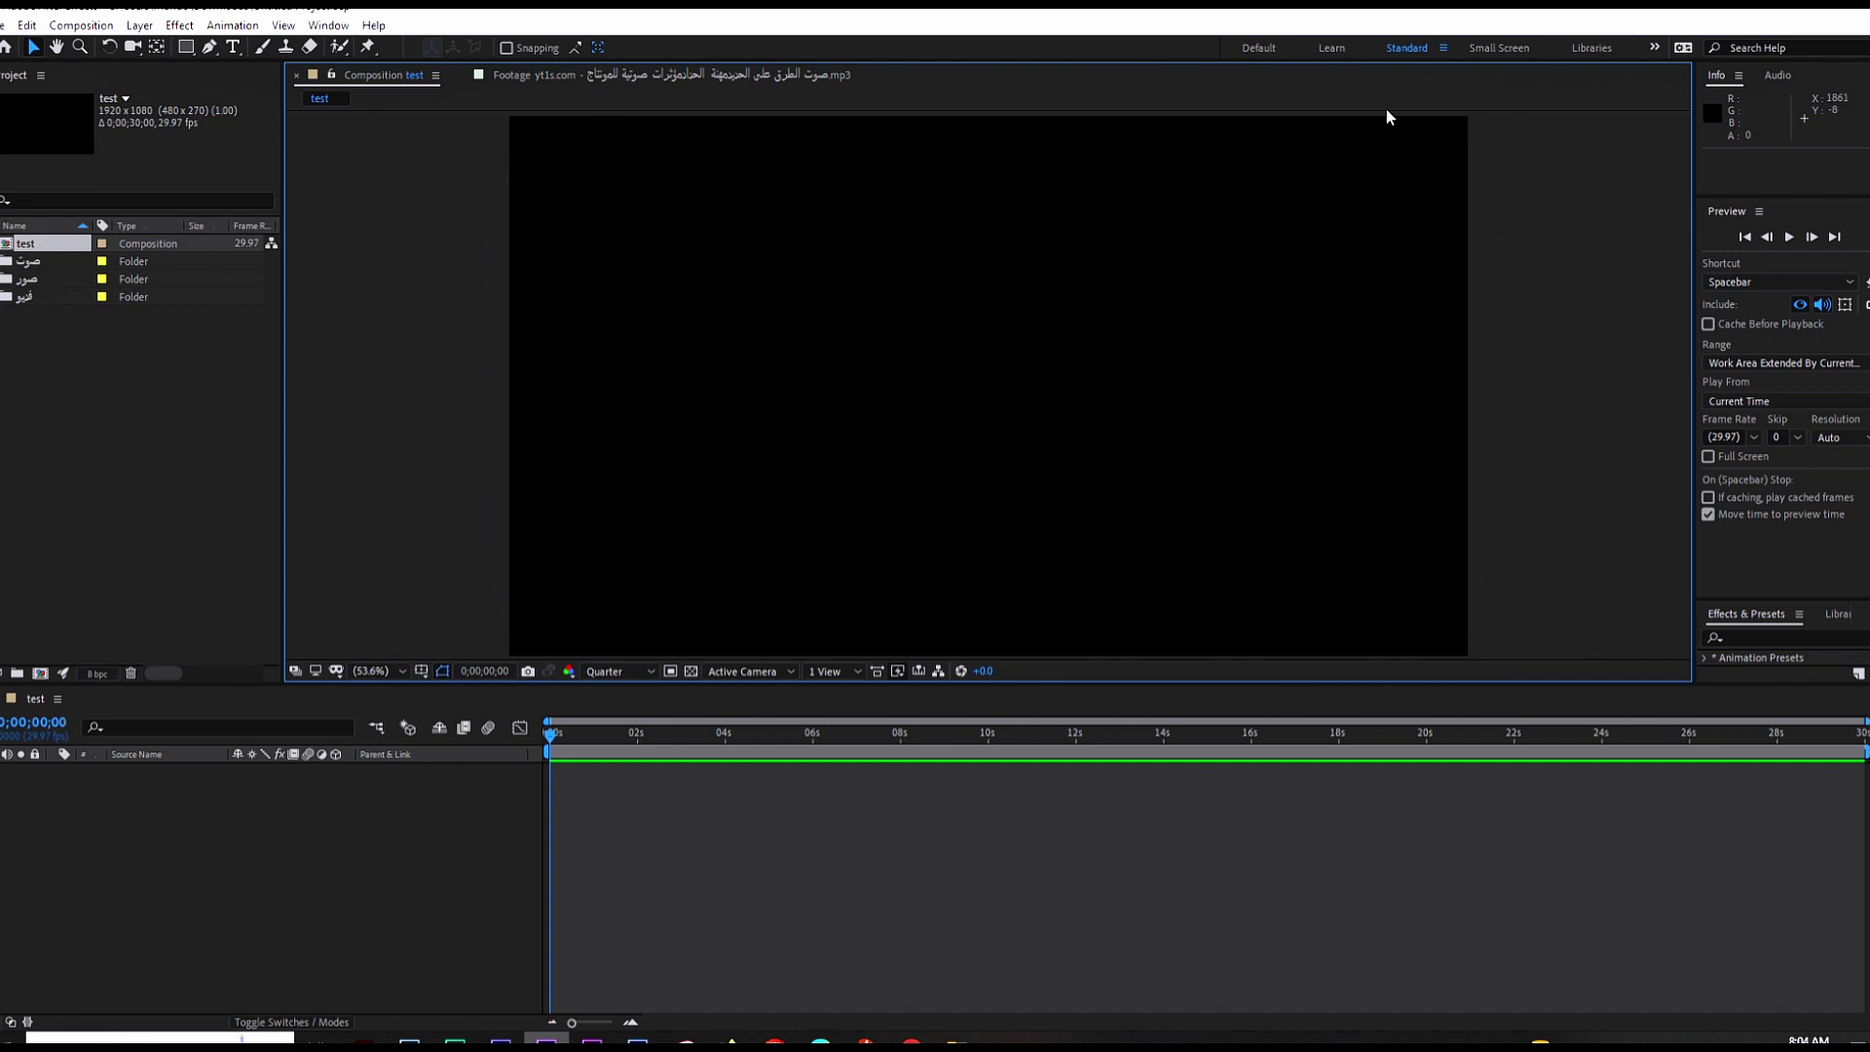
Step: Expand the video folder and make a new composition from the flower blooming clip
left_click(17, 308)
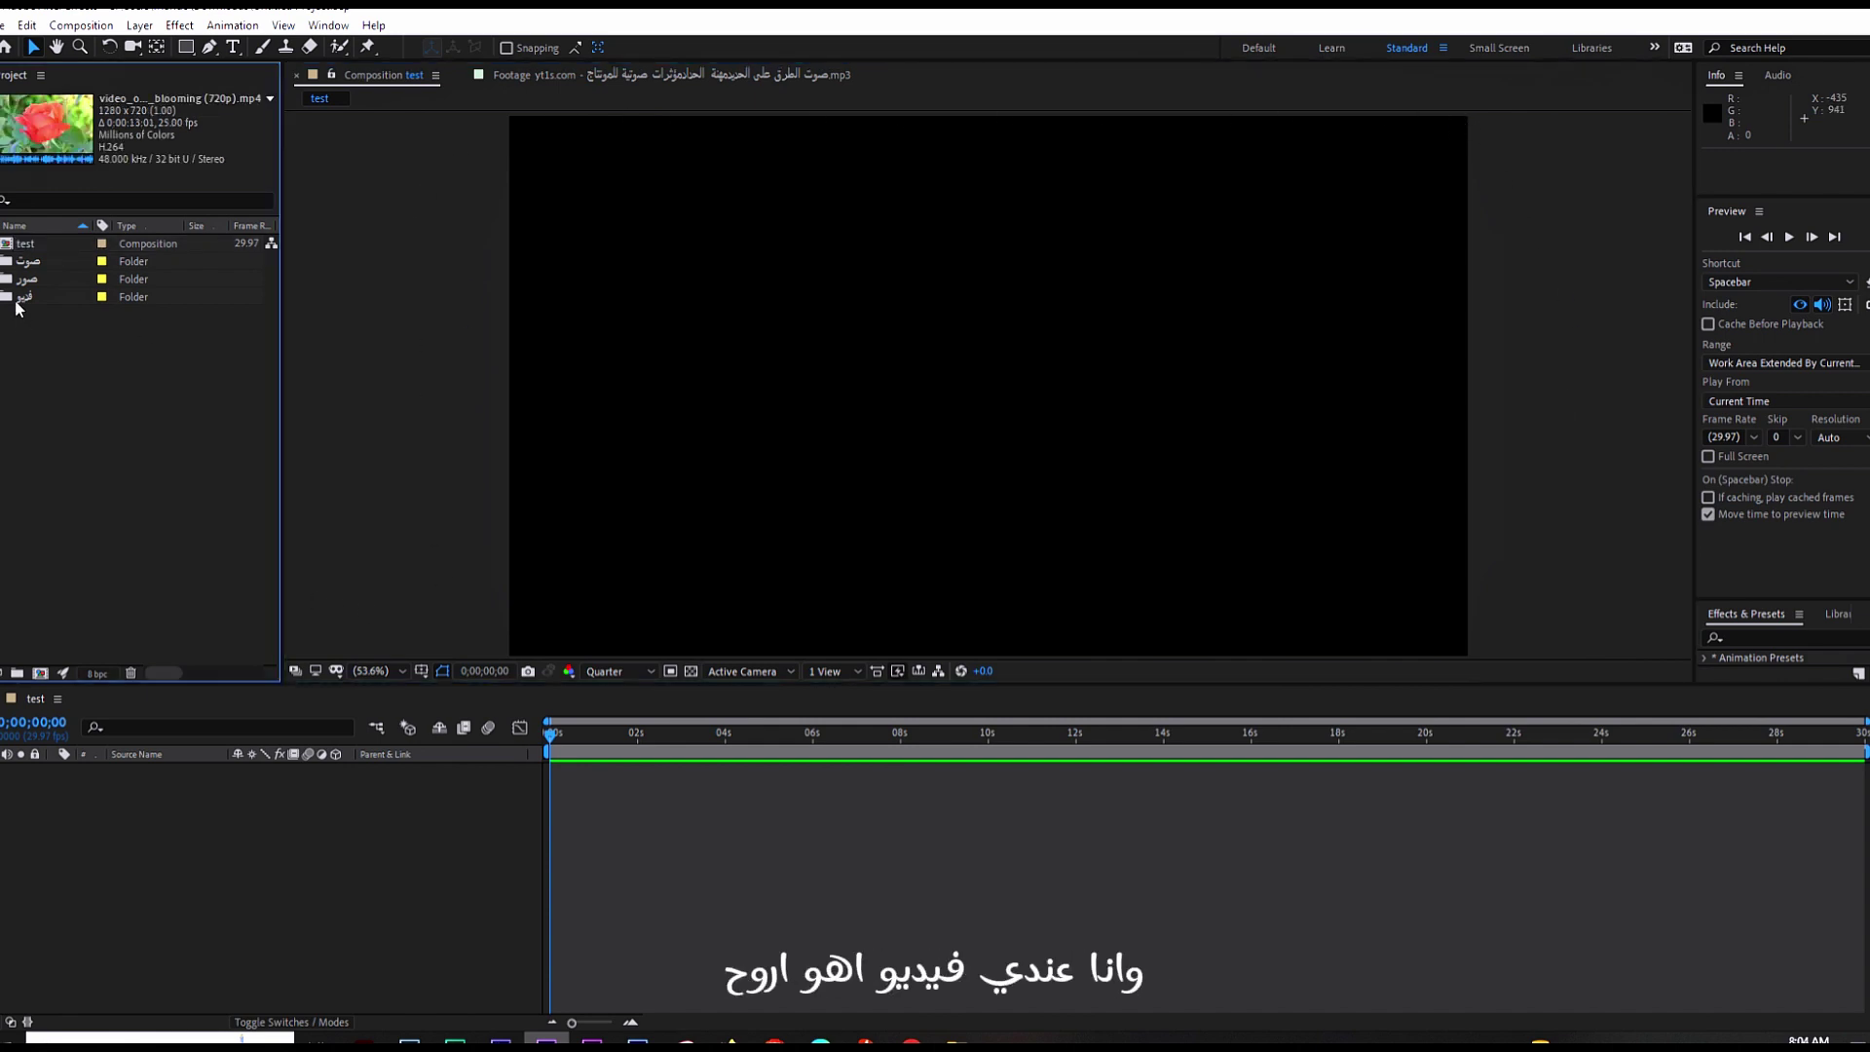
left_click(7, 300)
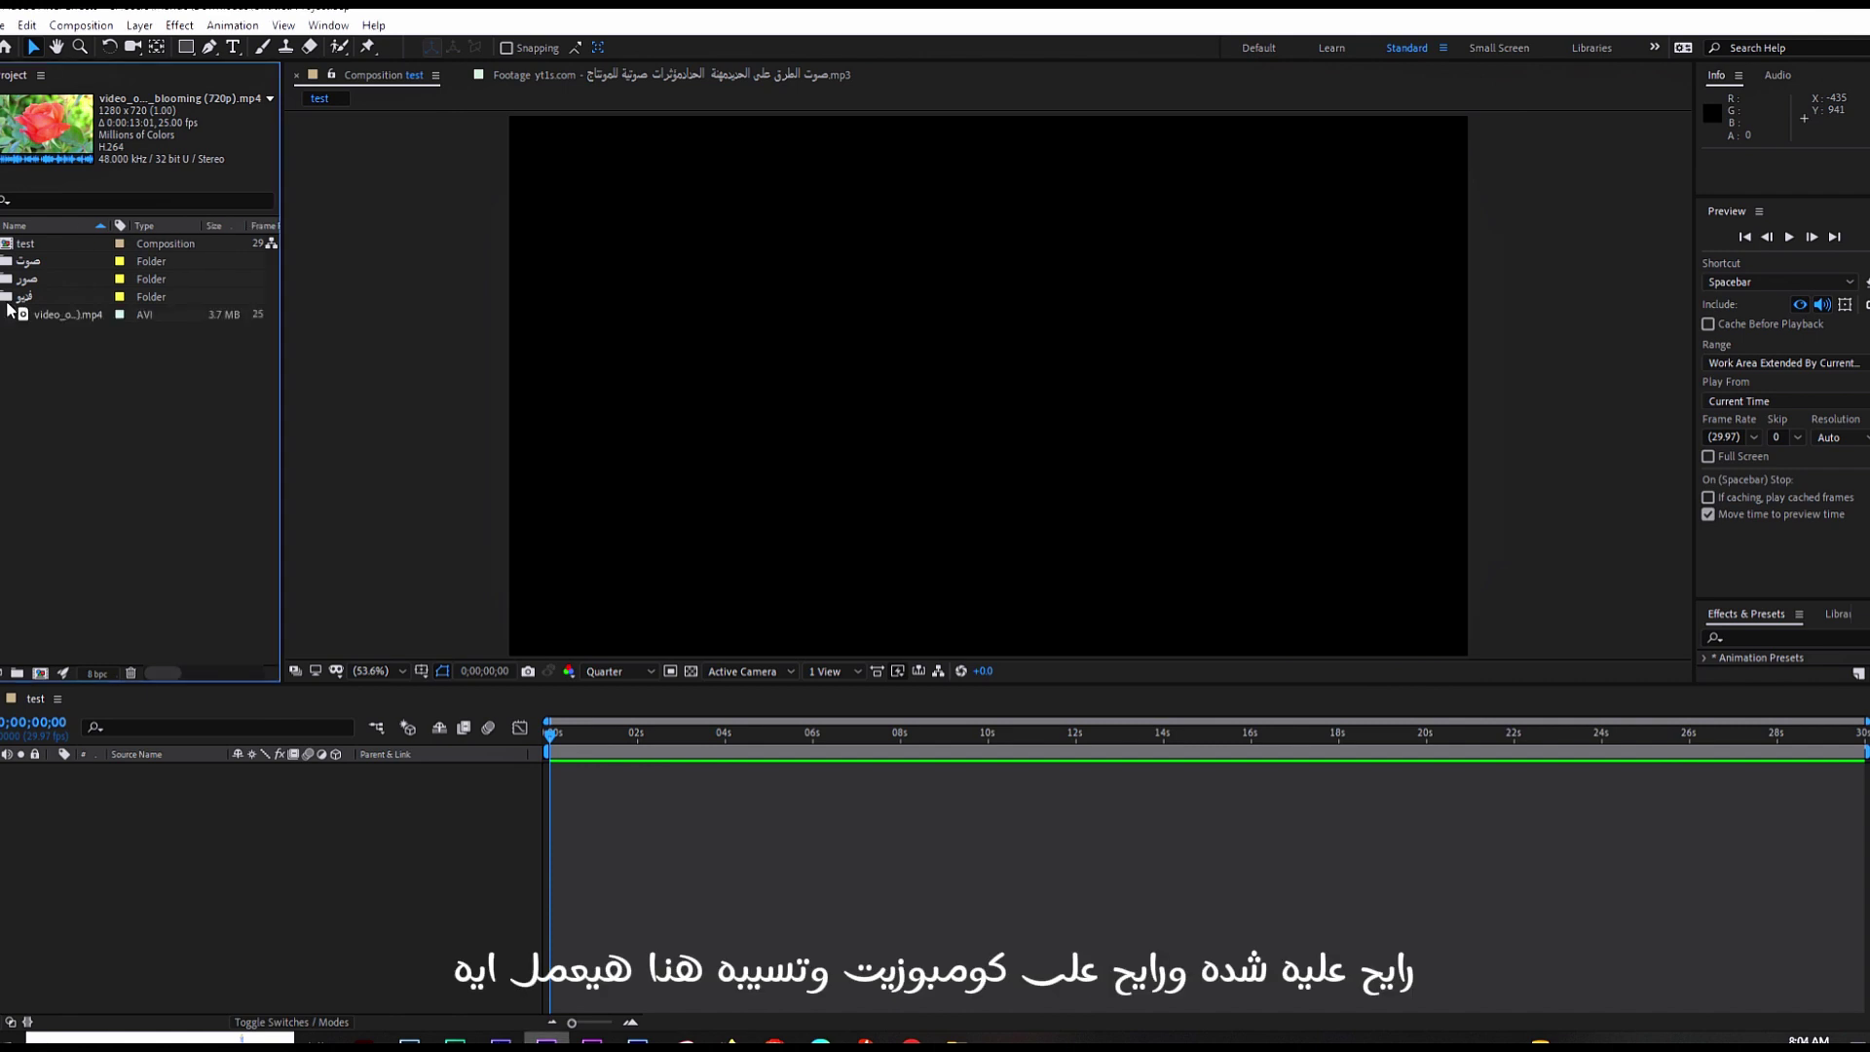
left_click(78, 314)
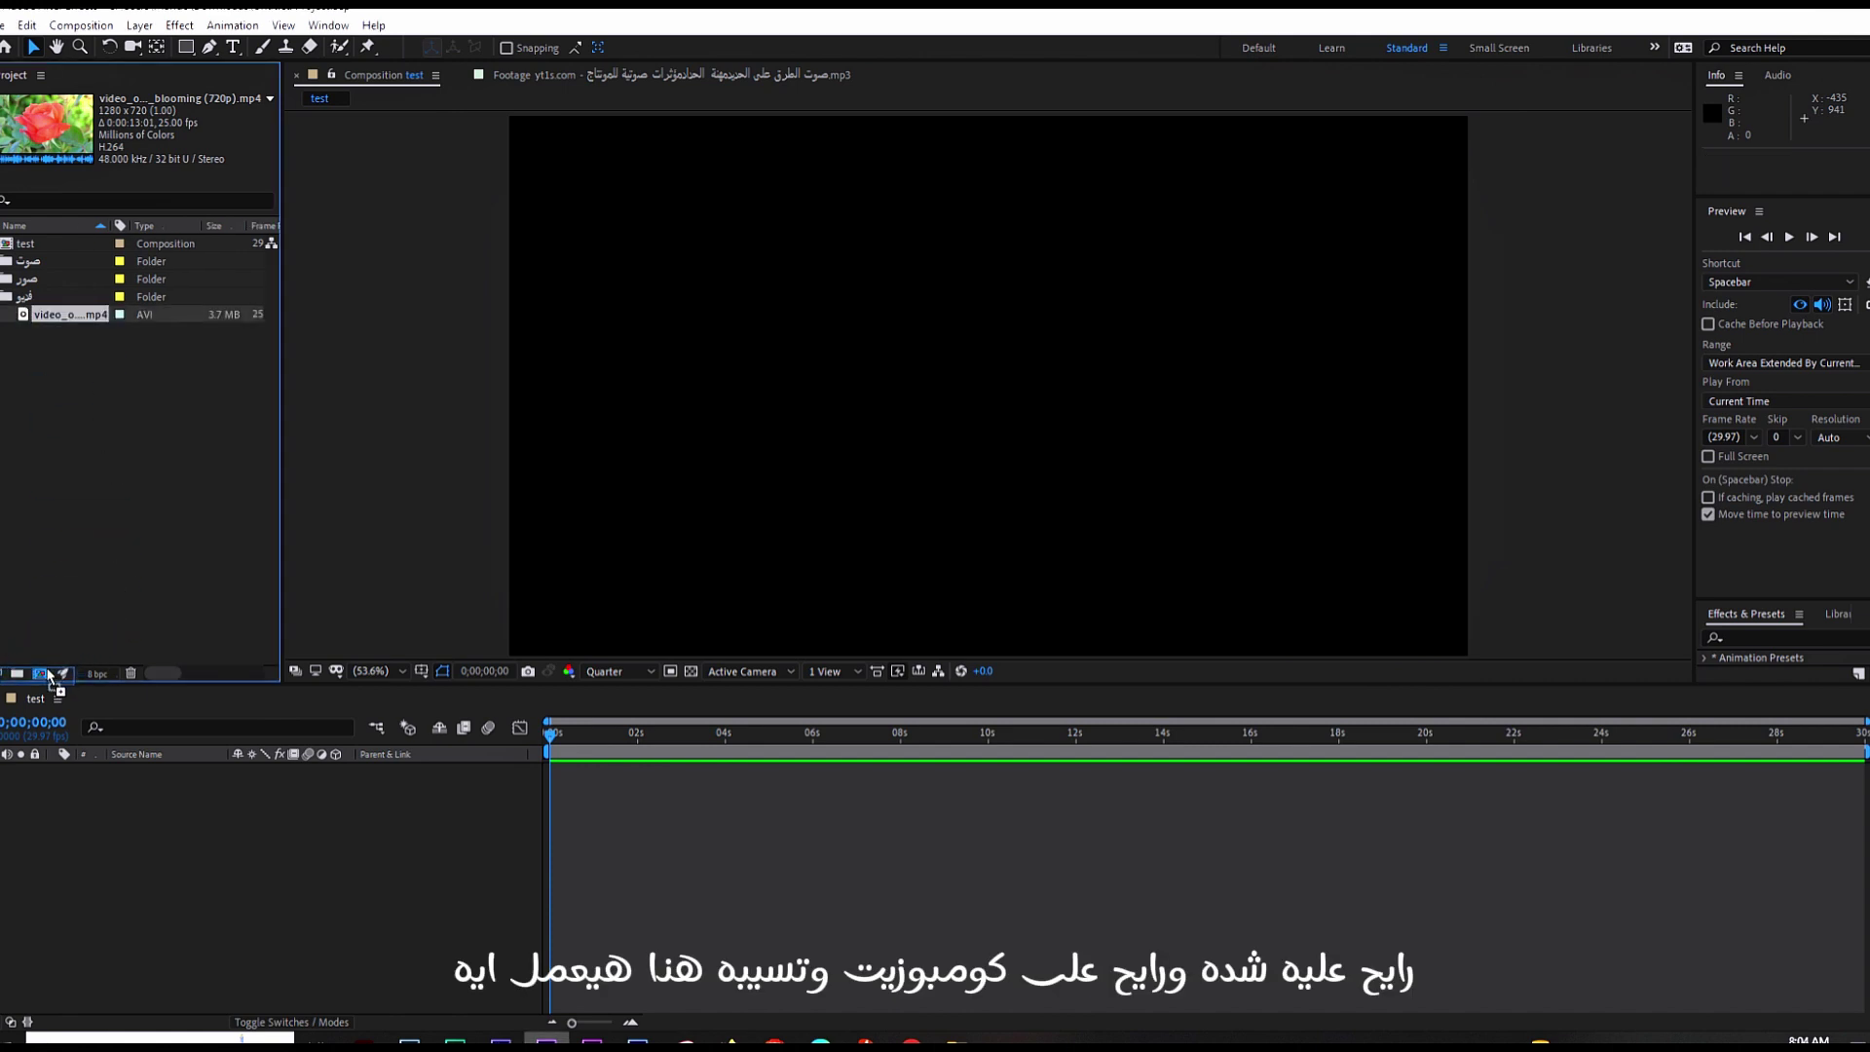
left_click_drag(49, 676, 41, 680)
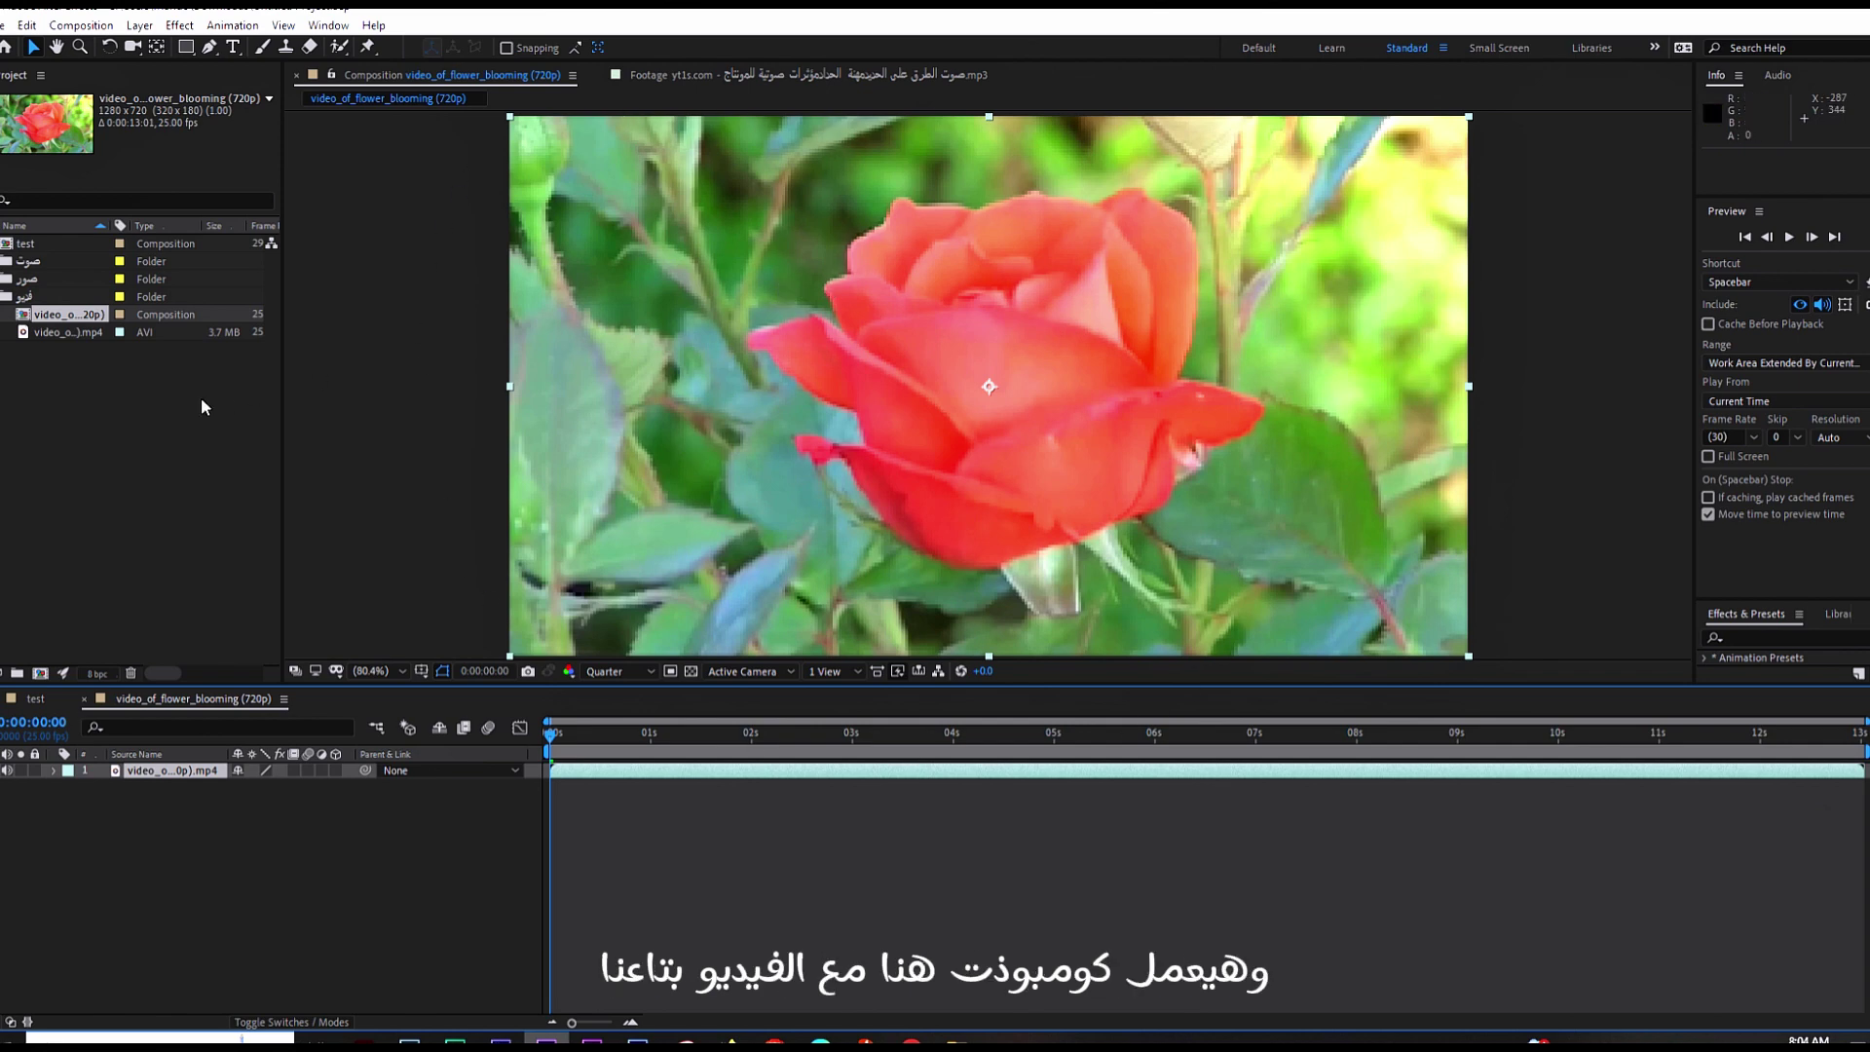
Step: Move the video_of_flower_blooming comp to the project root and reopen the test comp
left_click(146, 412)
left_click(49, 322)
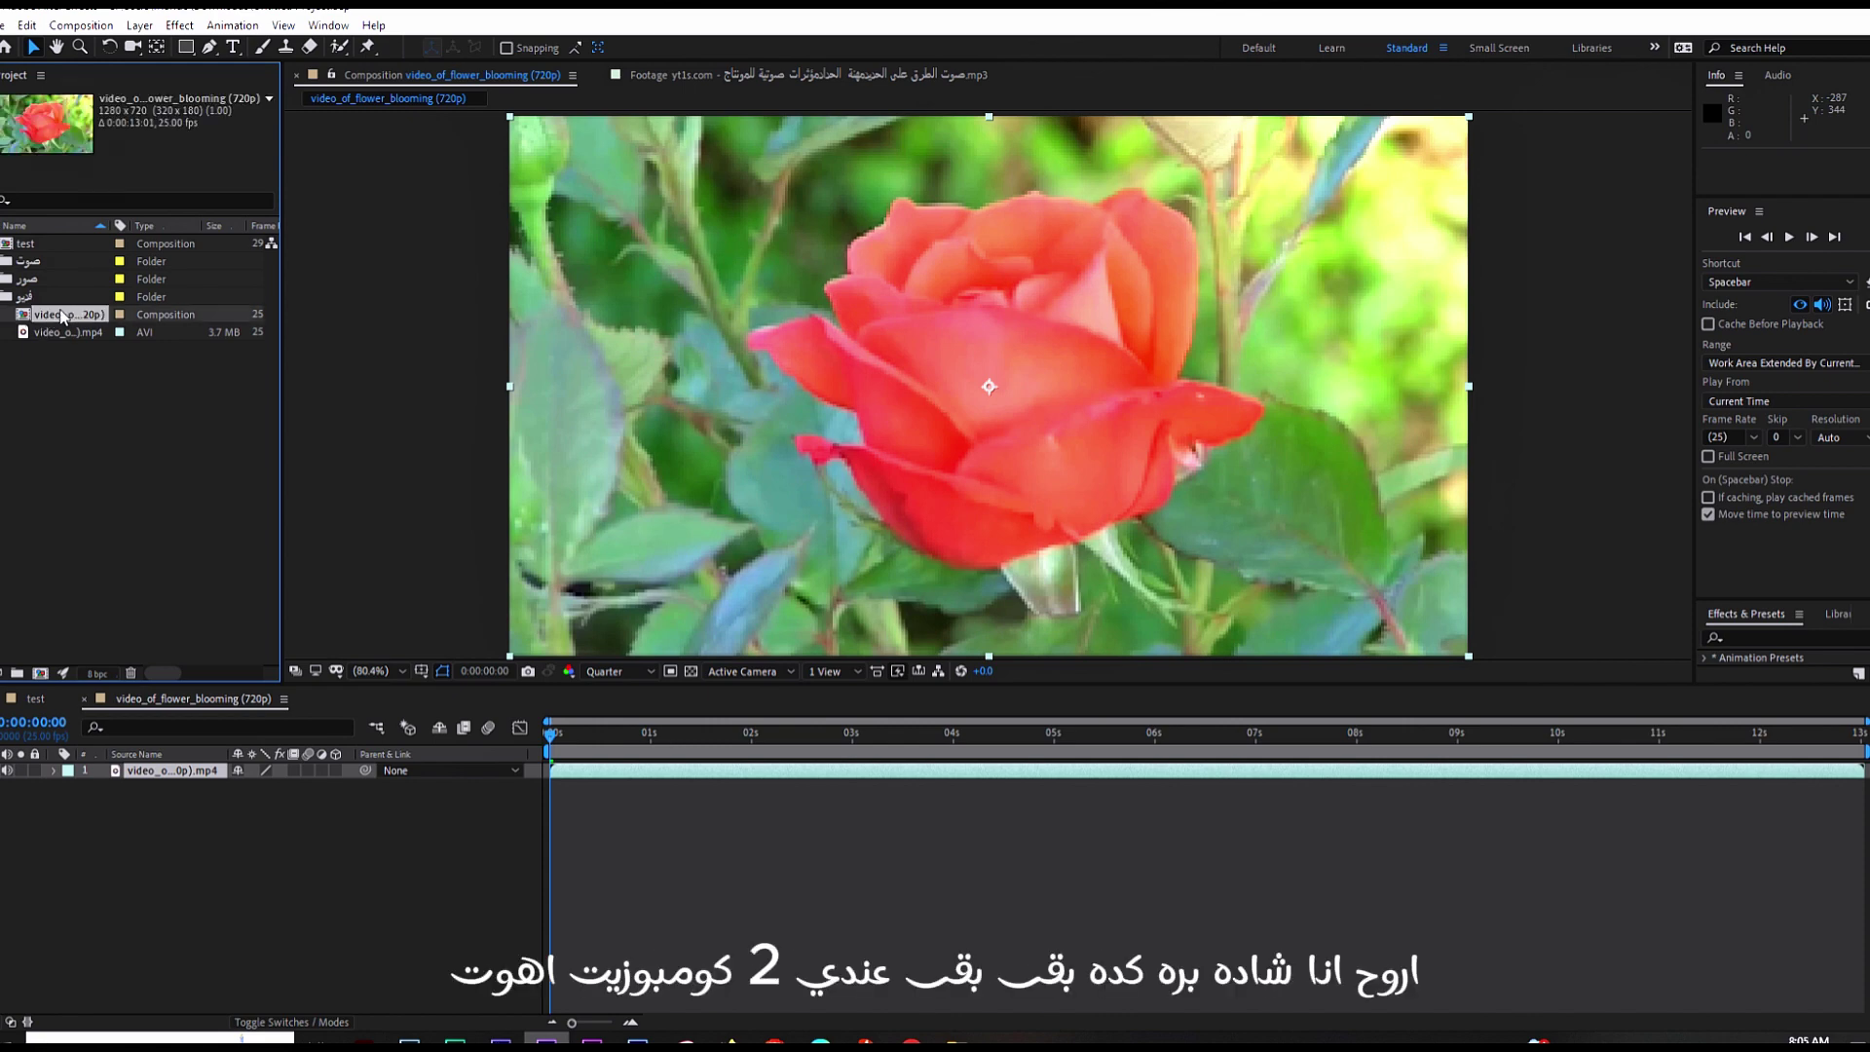
left_click_drag(61, 314, 107, 502)
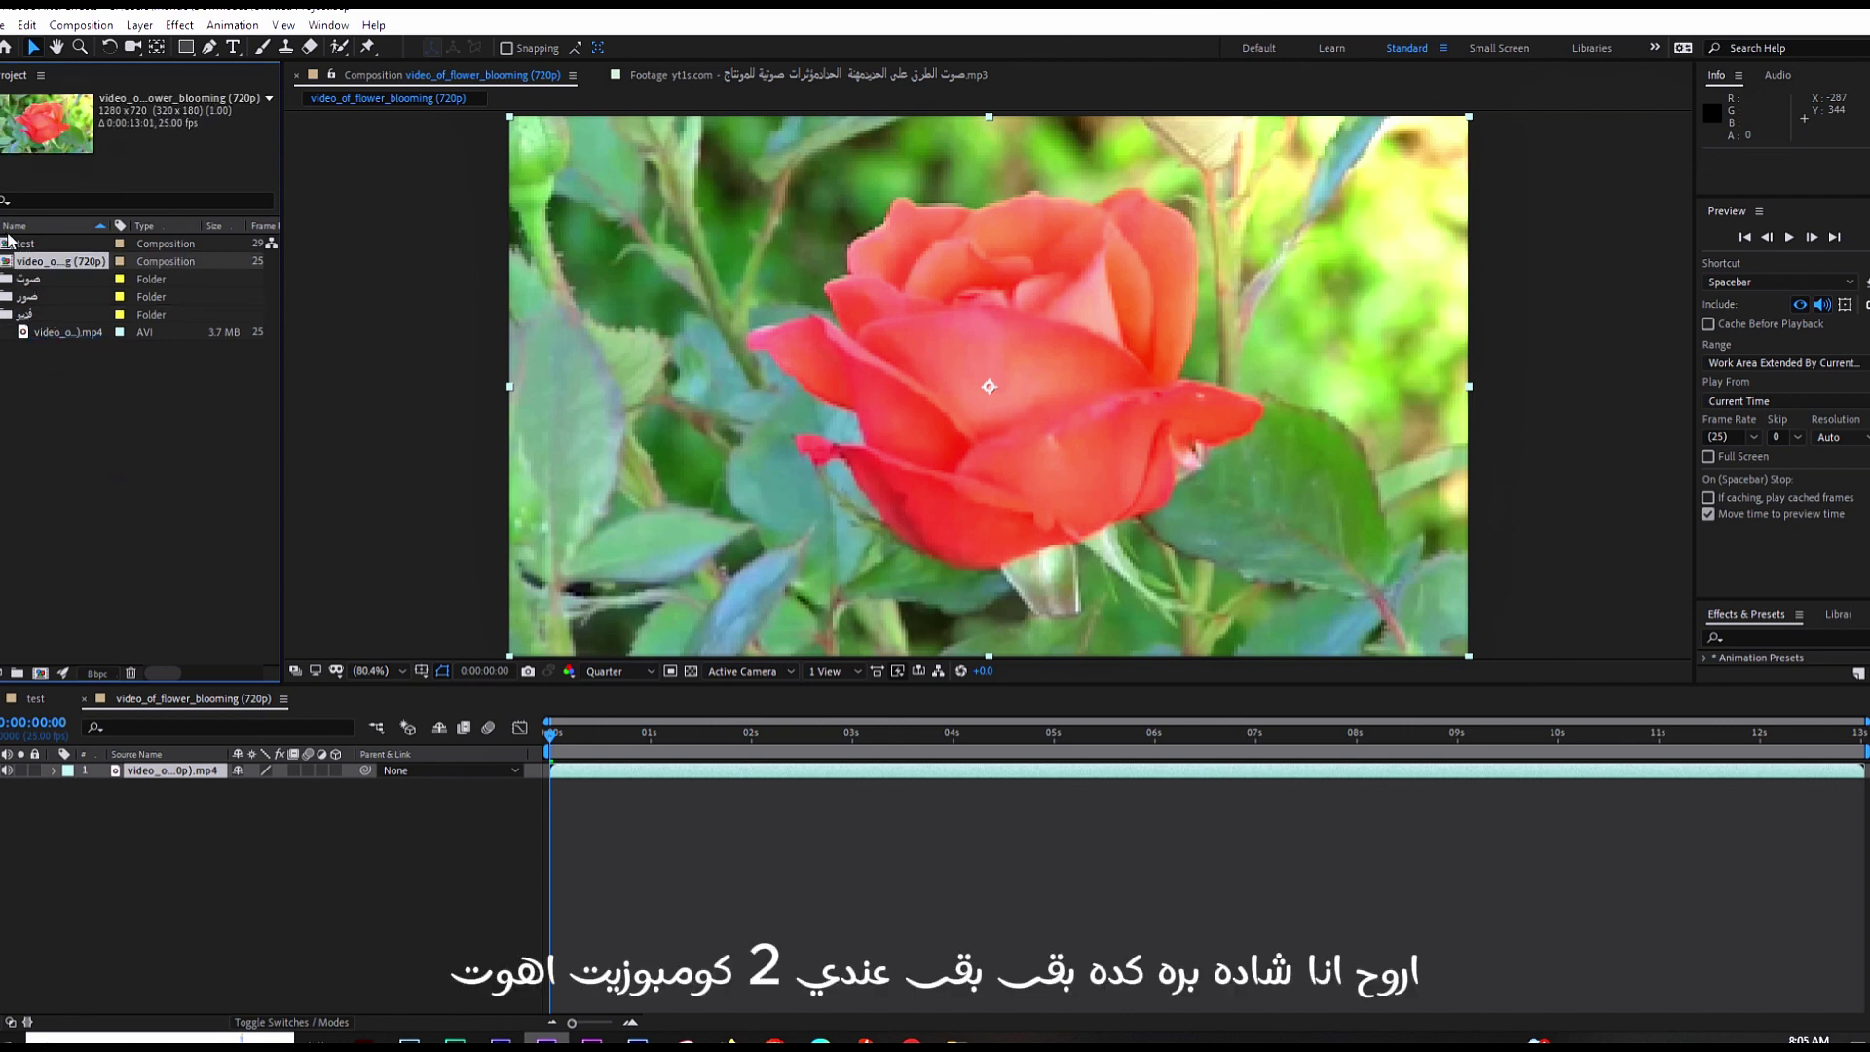
double_click(56, 250)
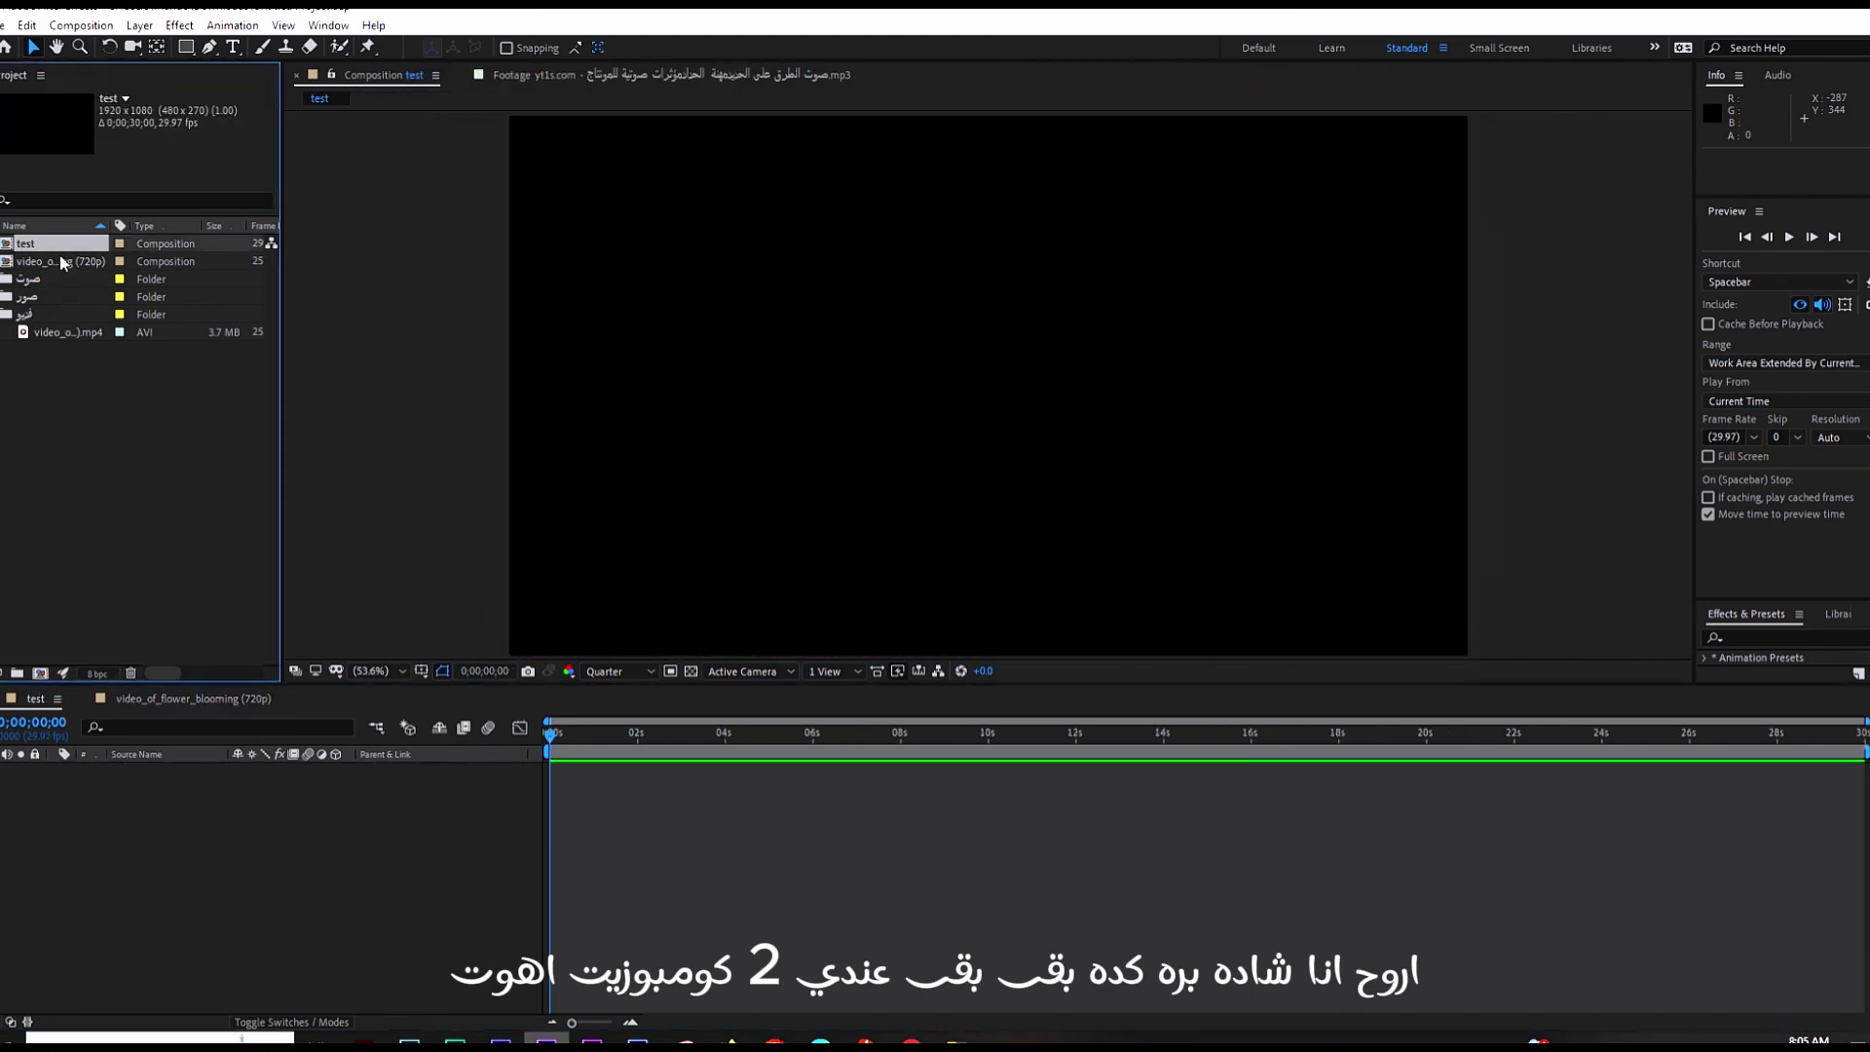
Step: Open the video_of_flower_blooming composition and switch between its timeline tab and test
double_click(58, 261)
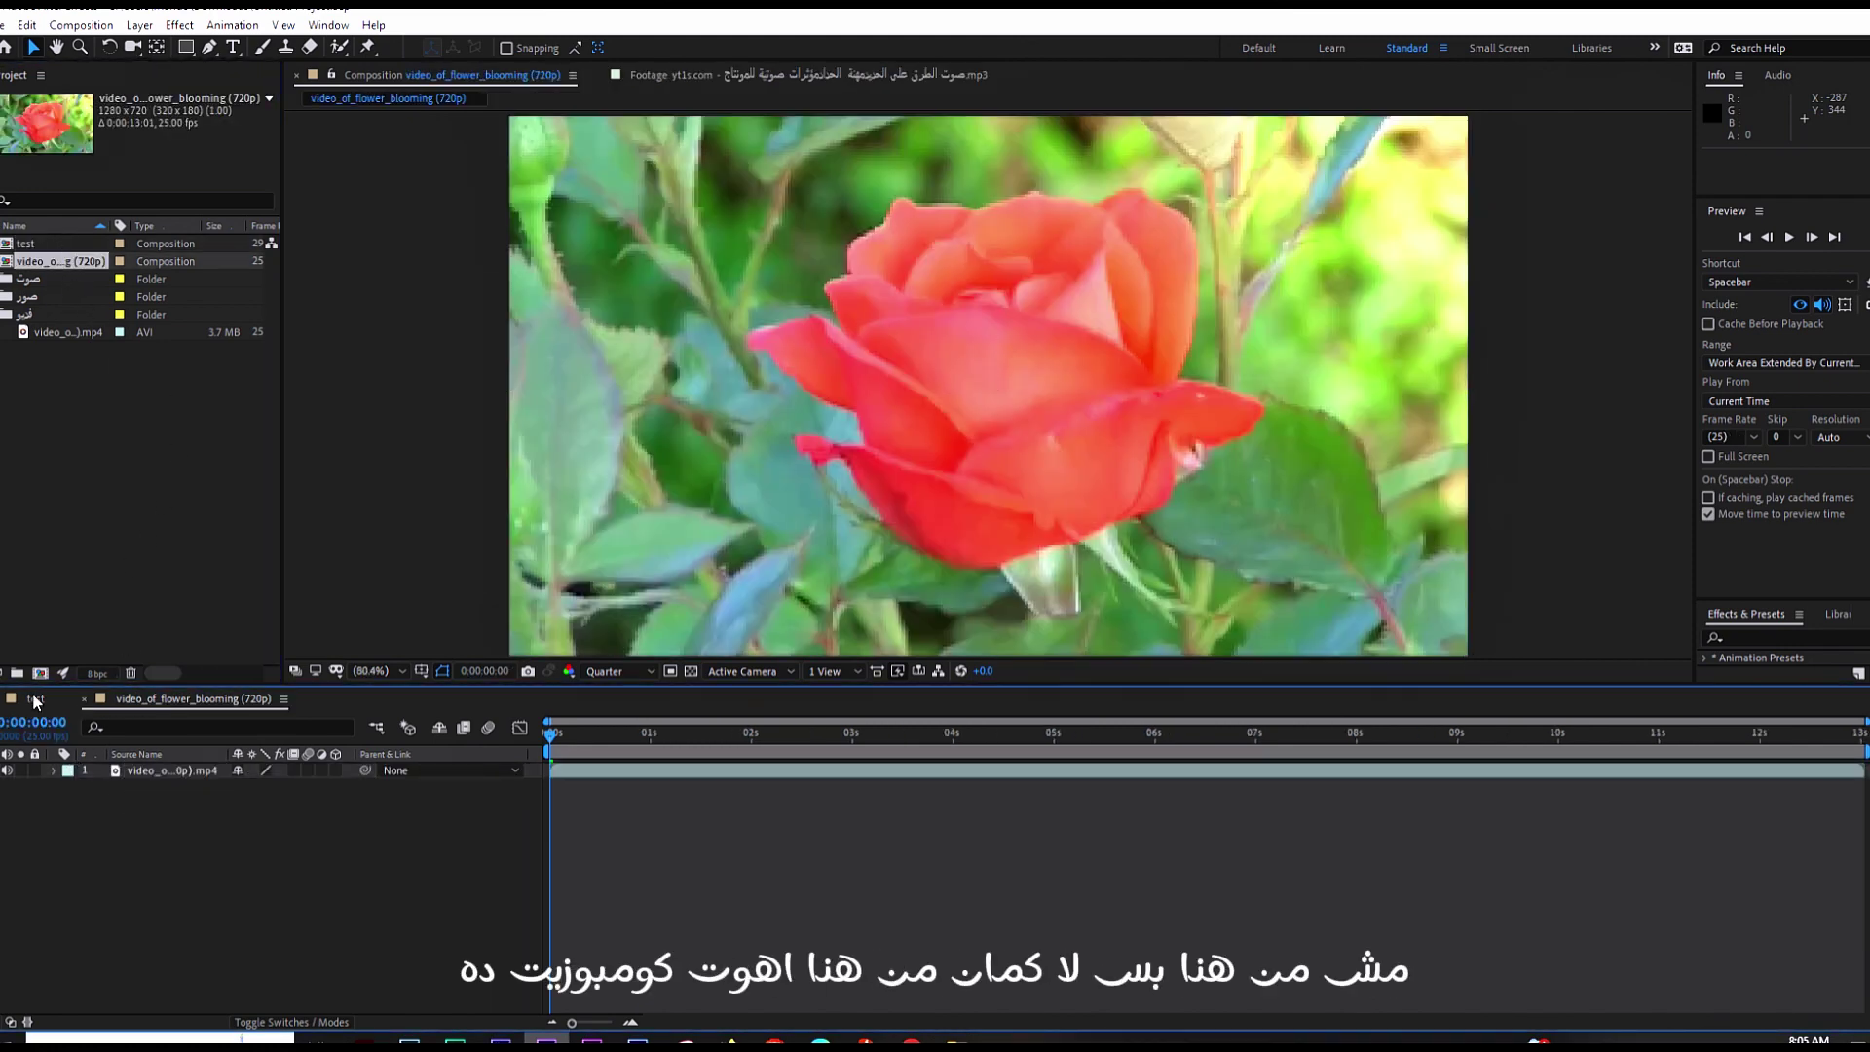
left_click(34, 698)
left_click(128, 698)
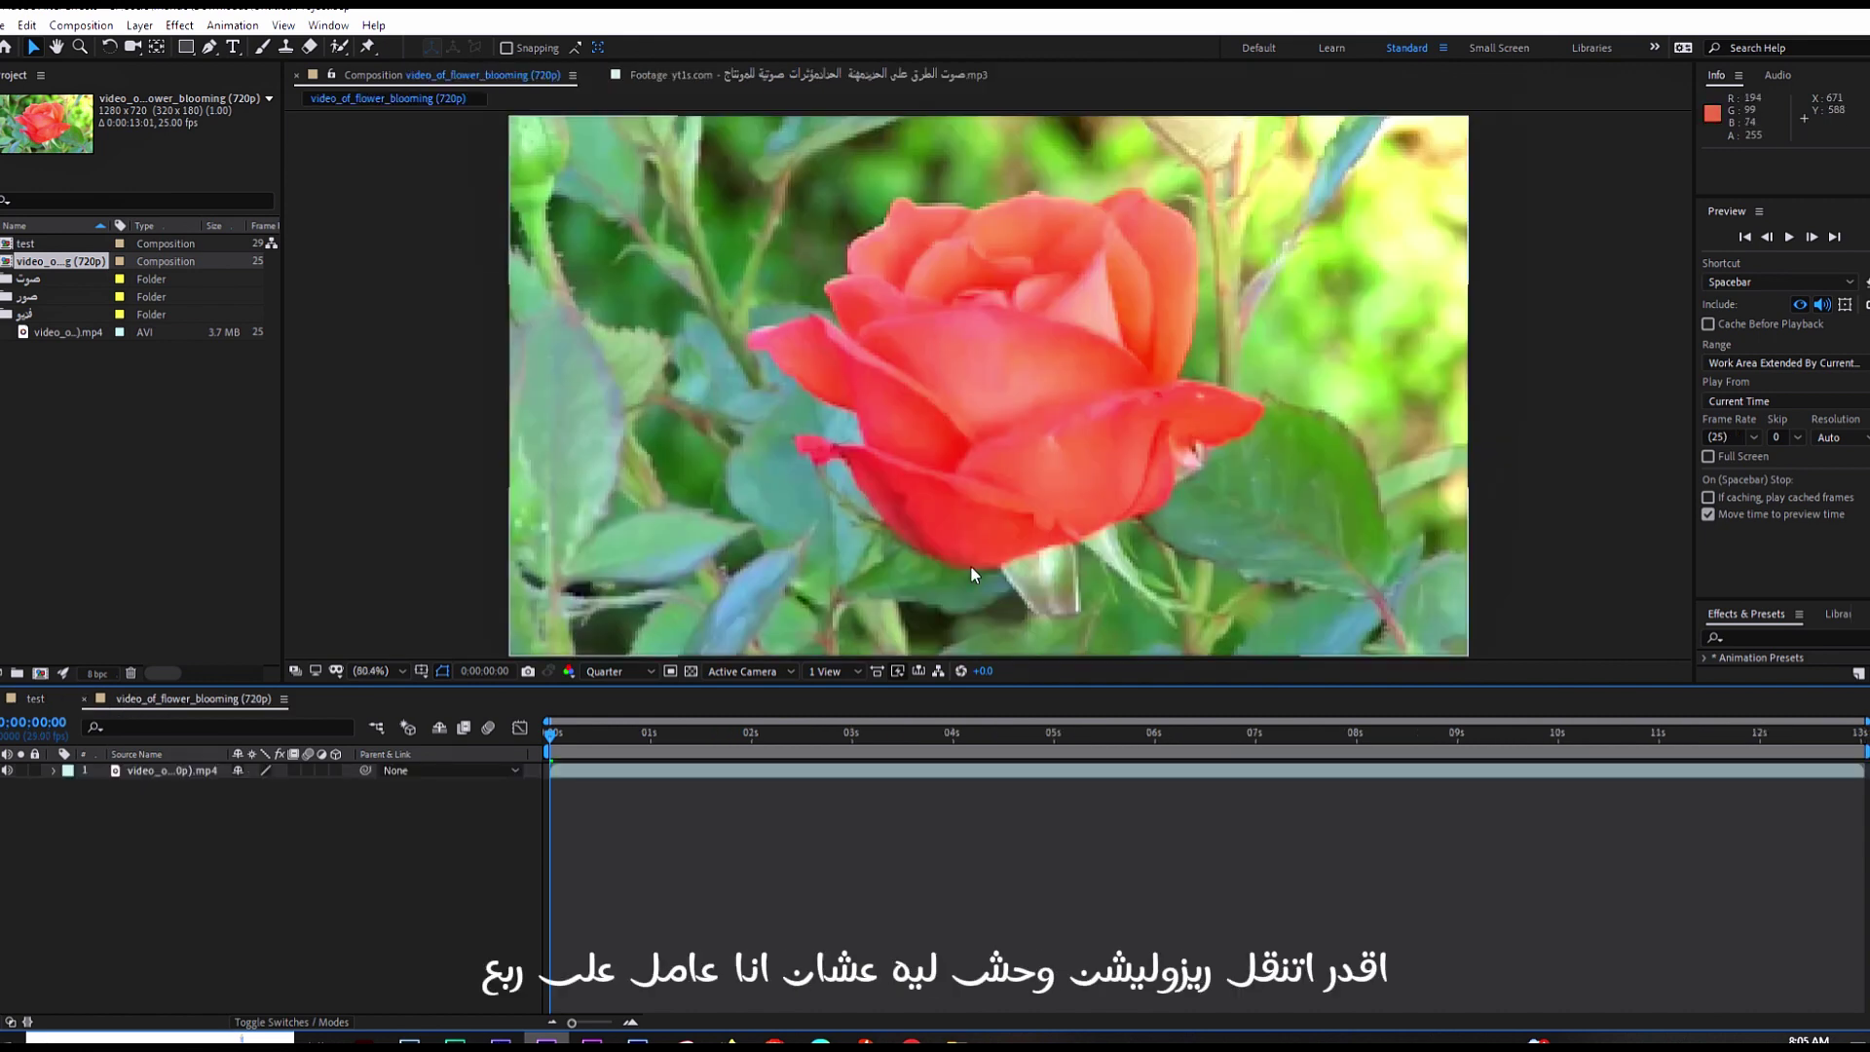
Step: Switch the flower comp preview to Full resolution, then back to Quarter
left_click(610, 671)
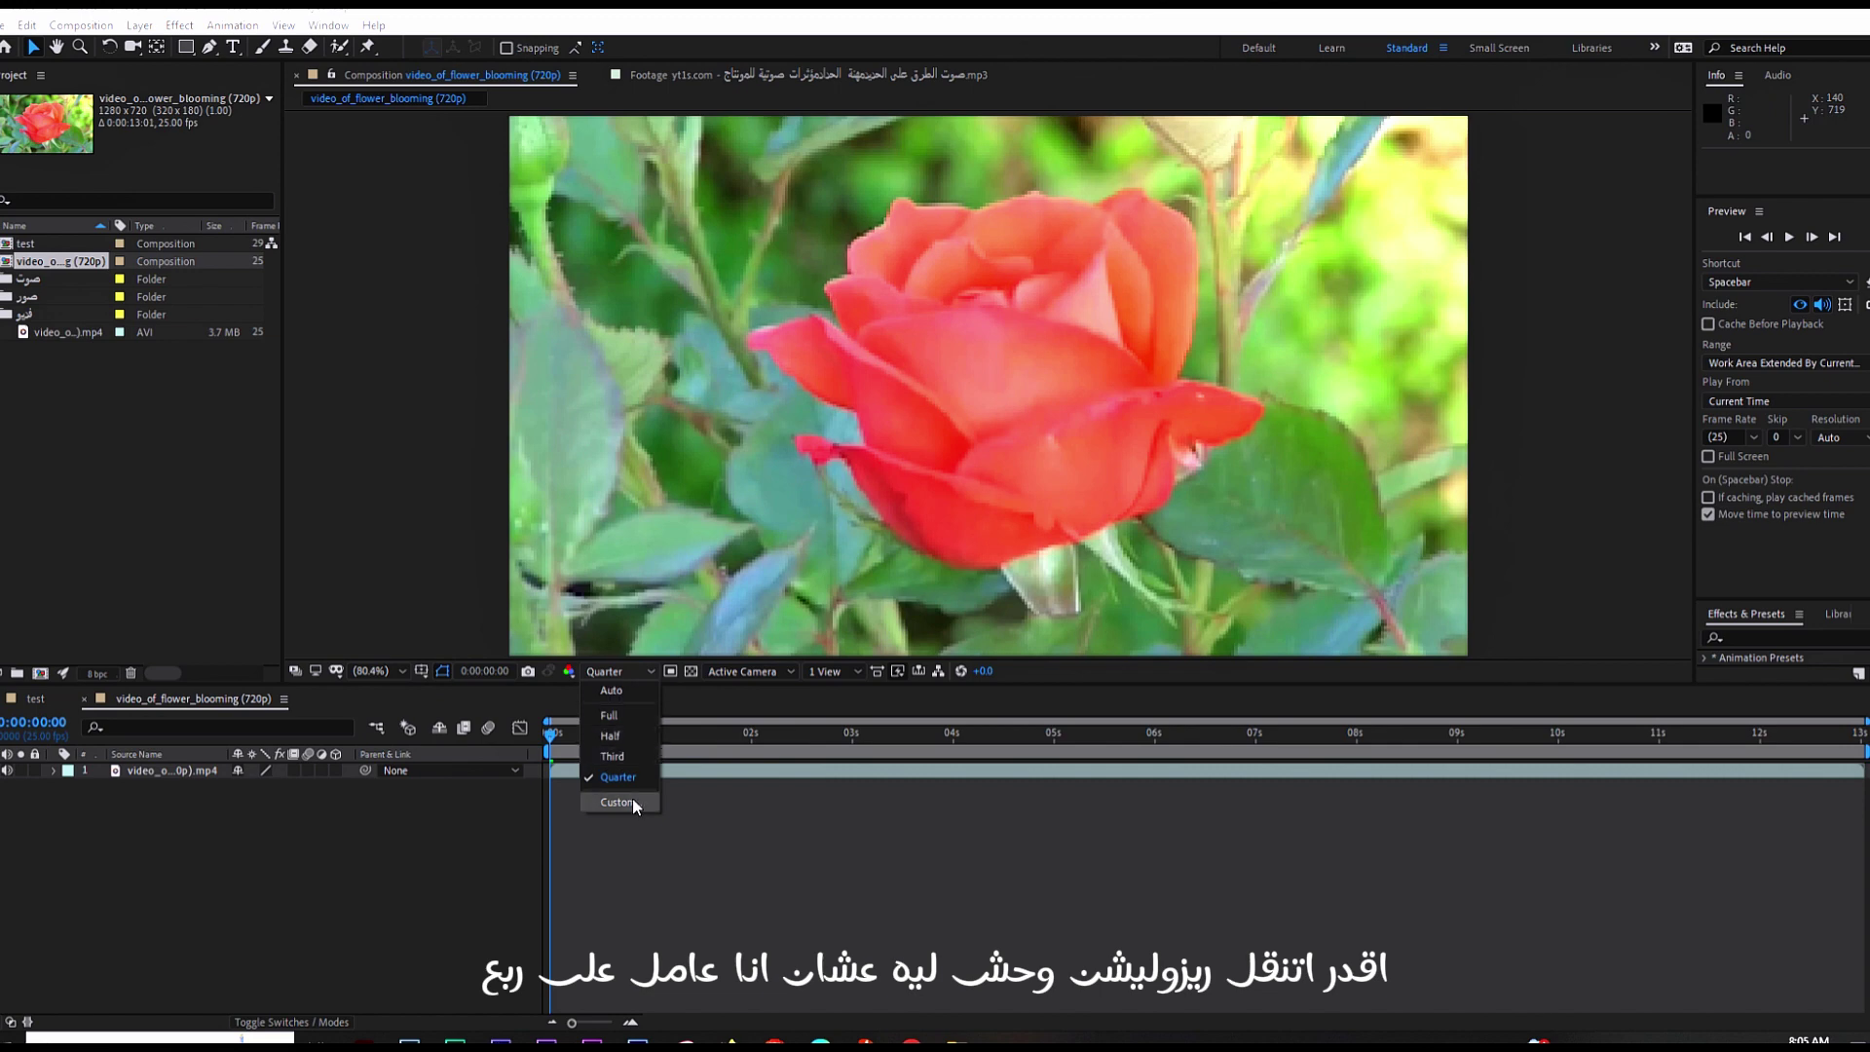
left_click(609, 717)
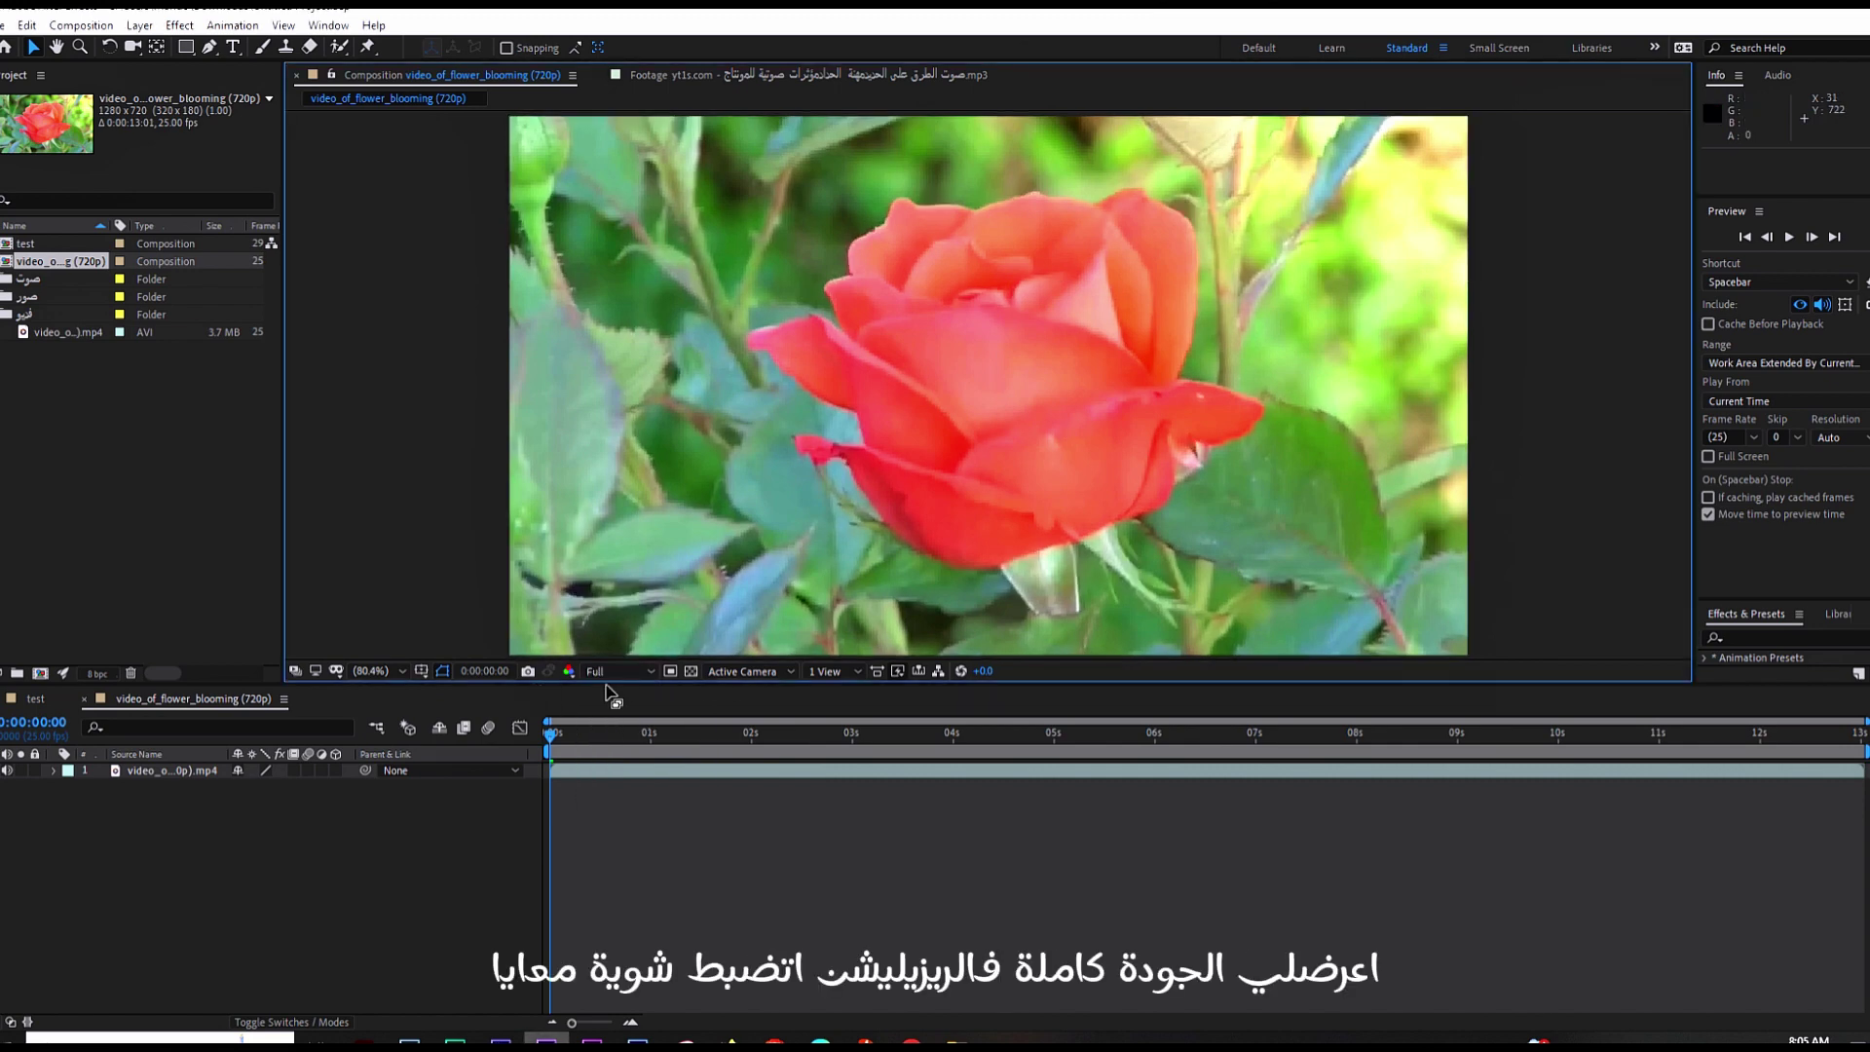
left_click(610, 671)
left_click(610, 707)
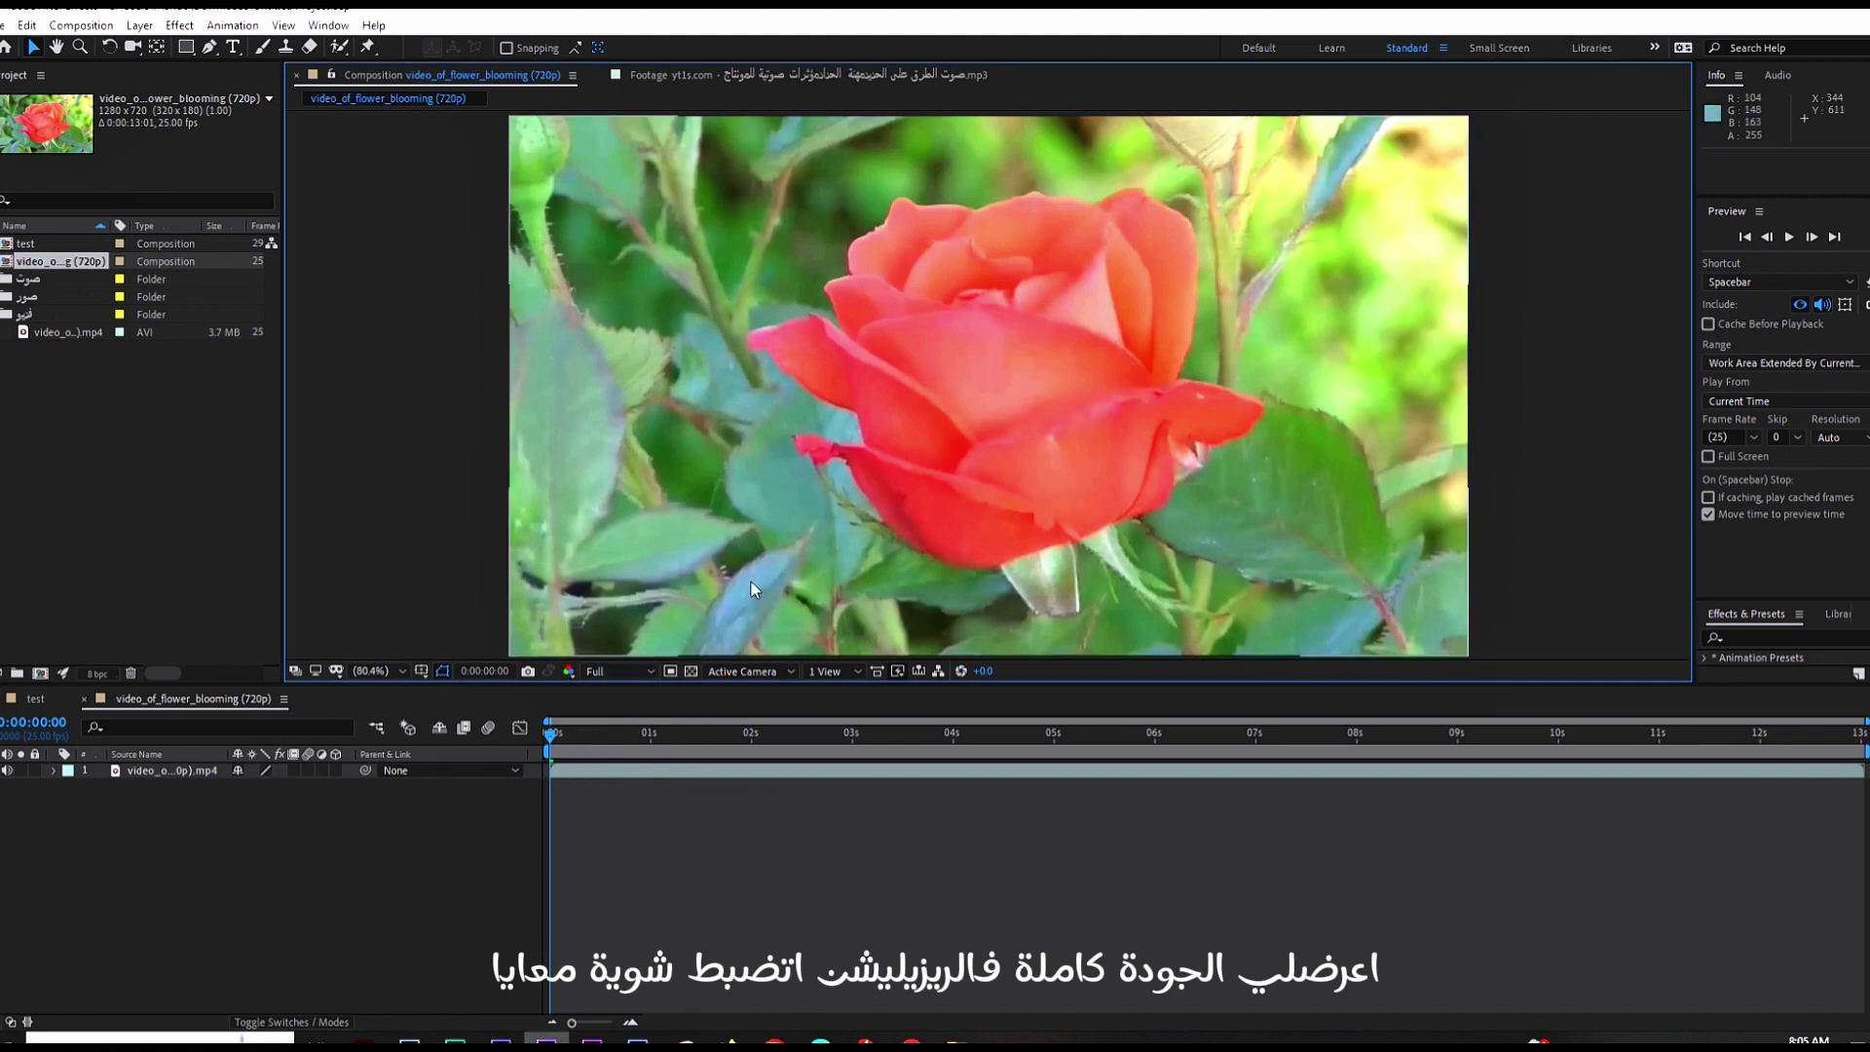
left_click(628, 670)
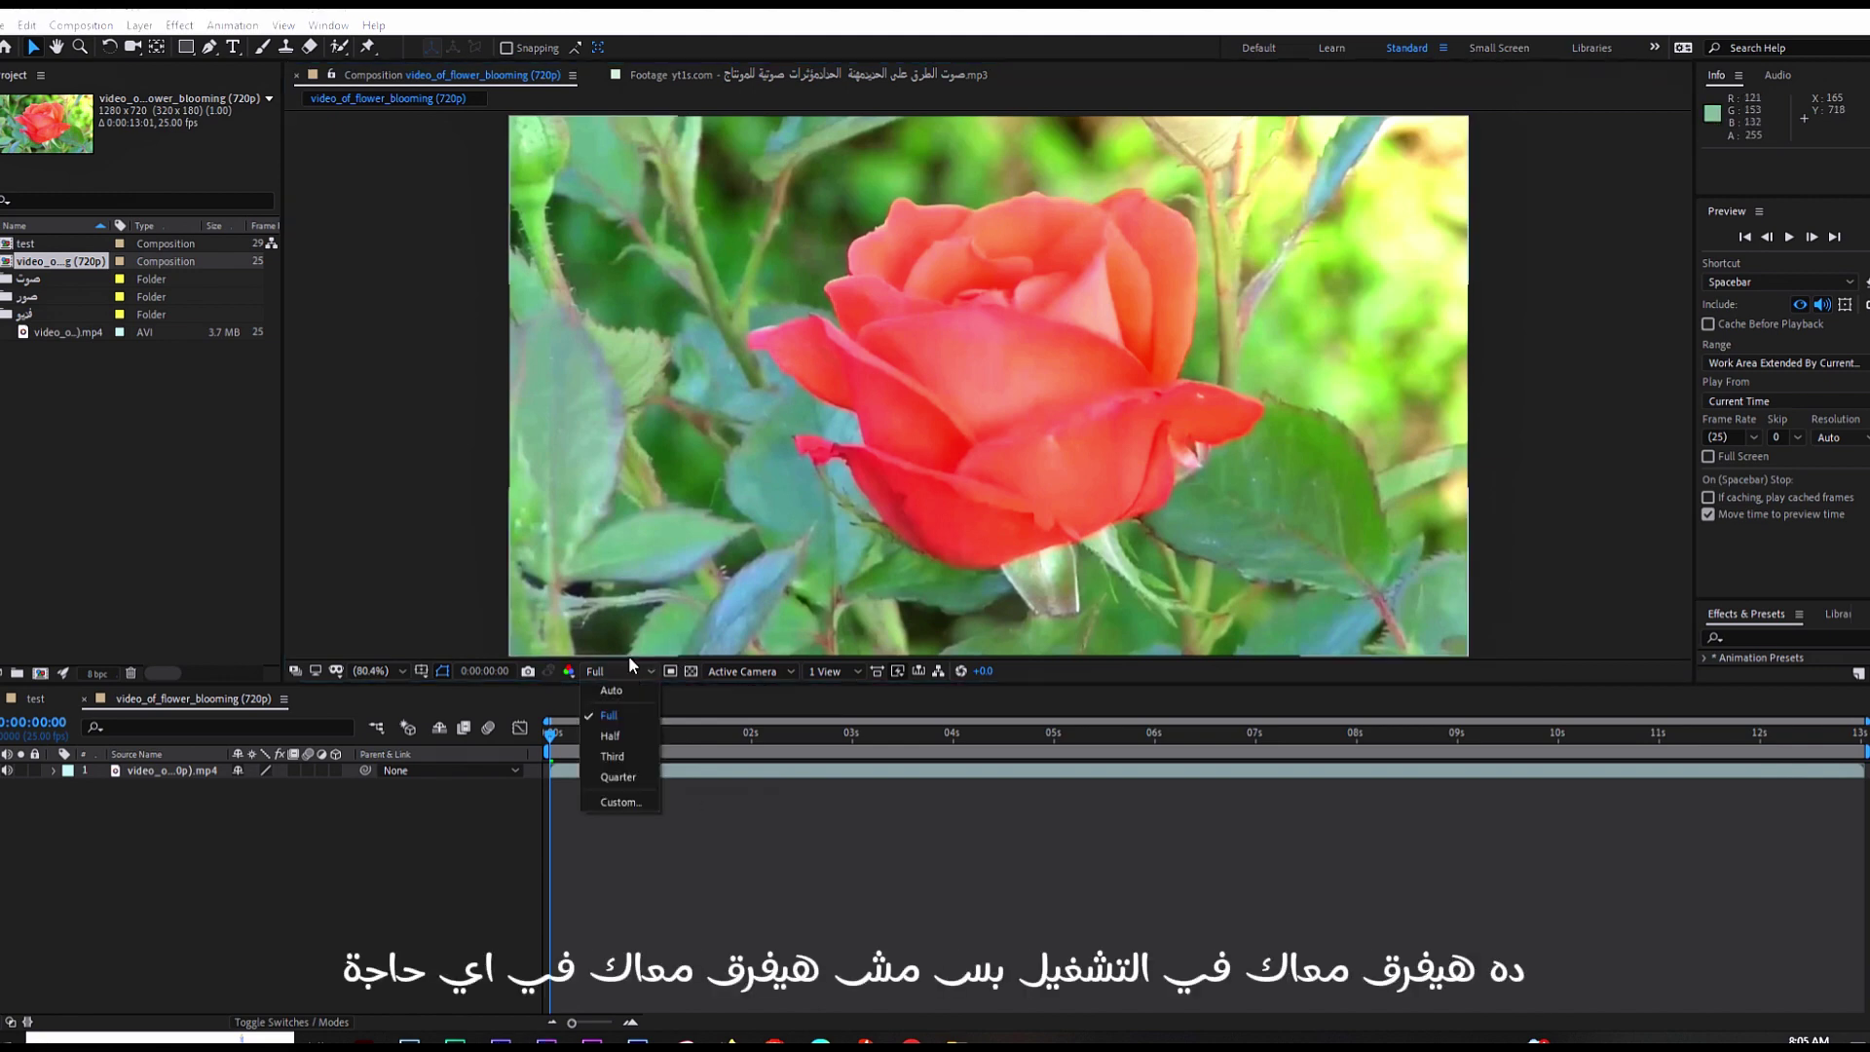
left_click(620, 777)
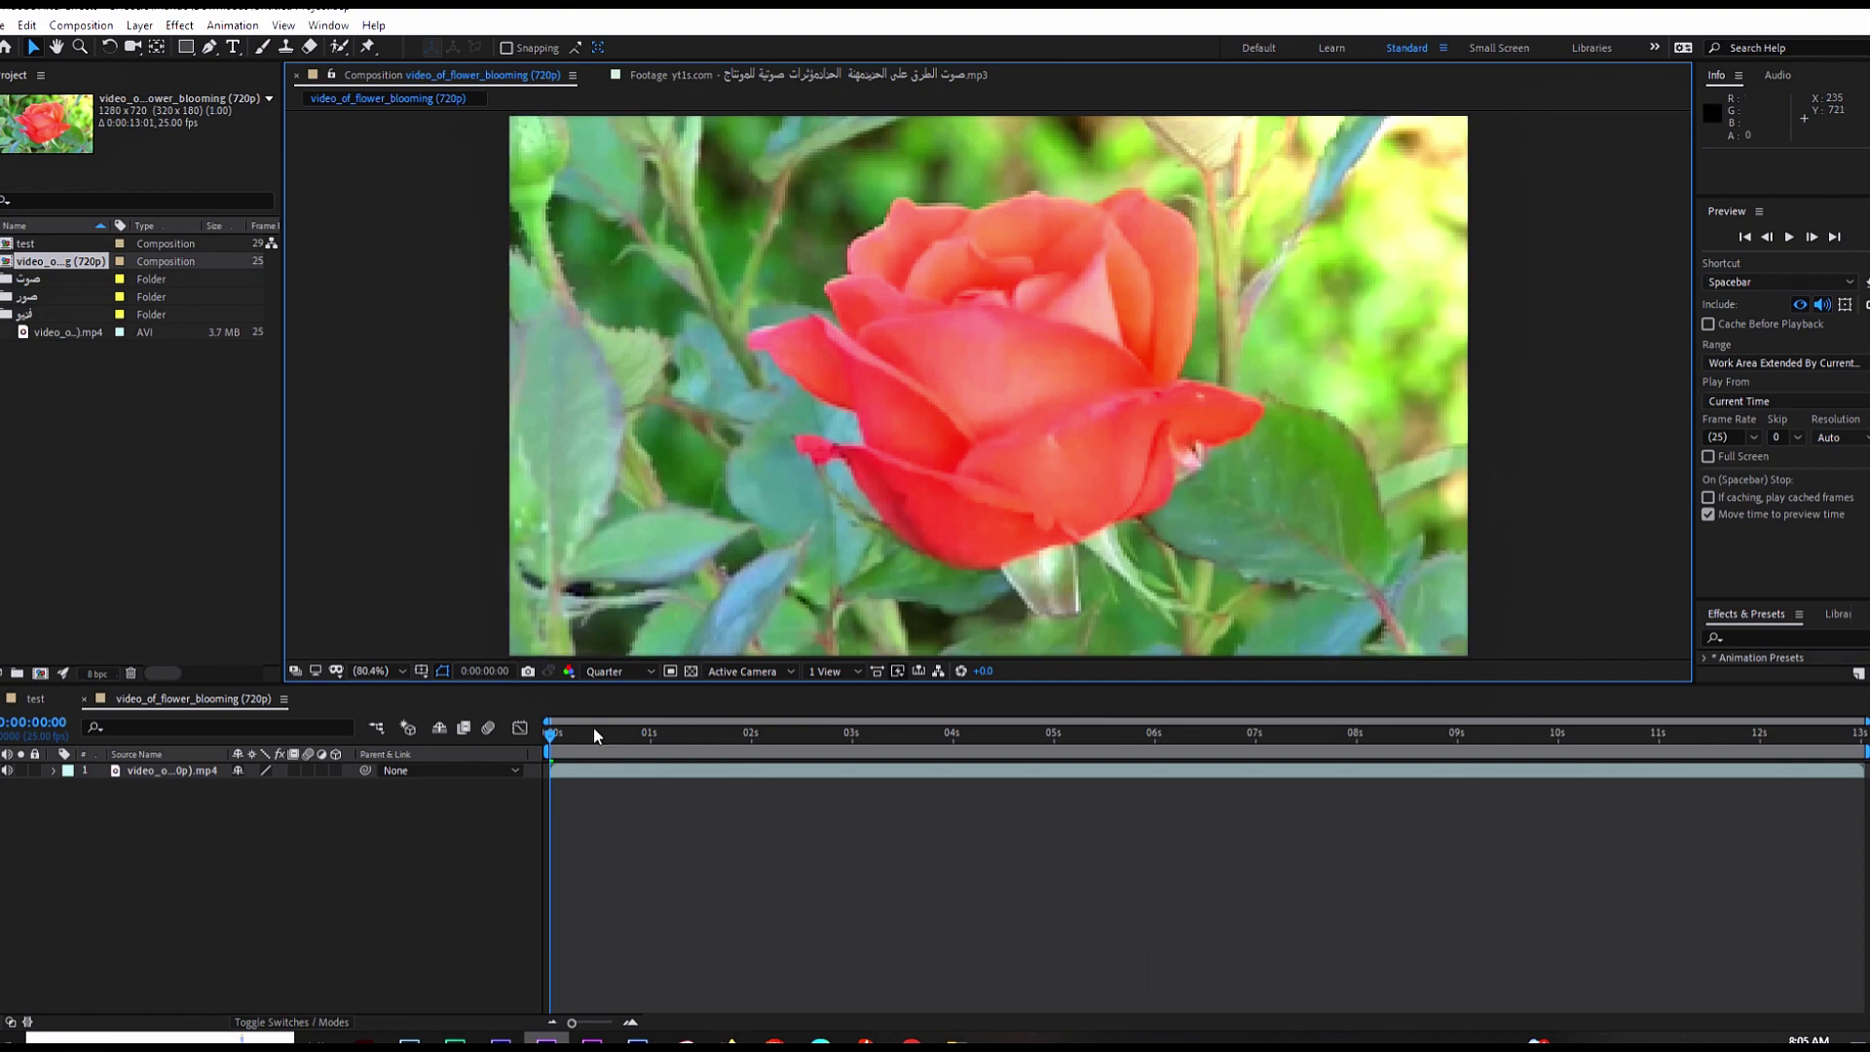
Step: Set the viewer resolution to Full and play the flower comp from the start
left_click_drag(552, 740, 702, 773)
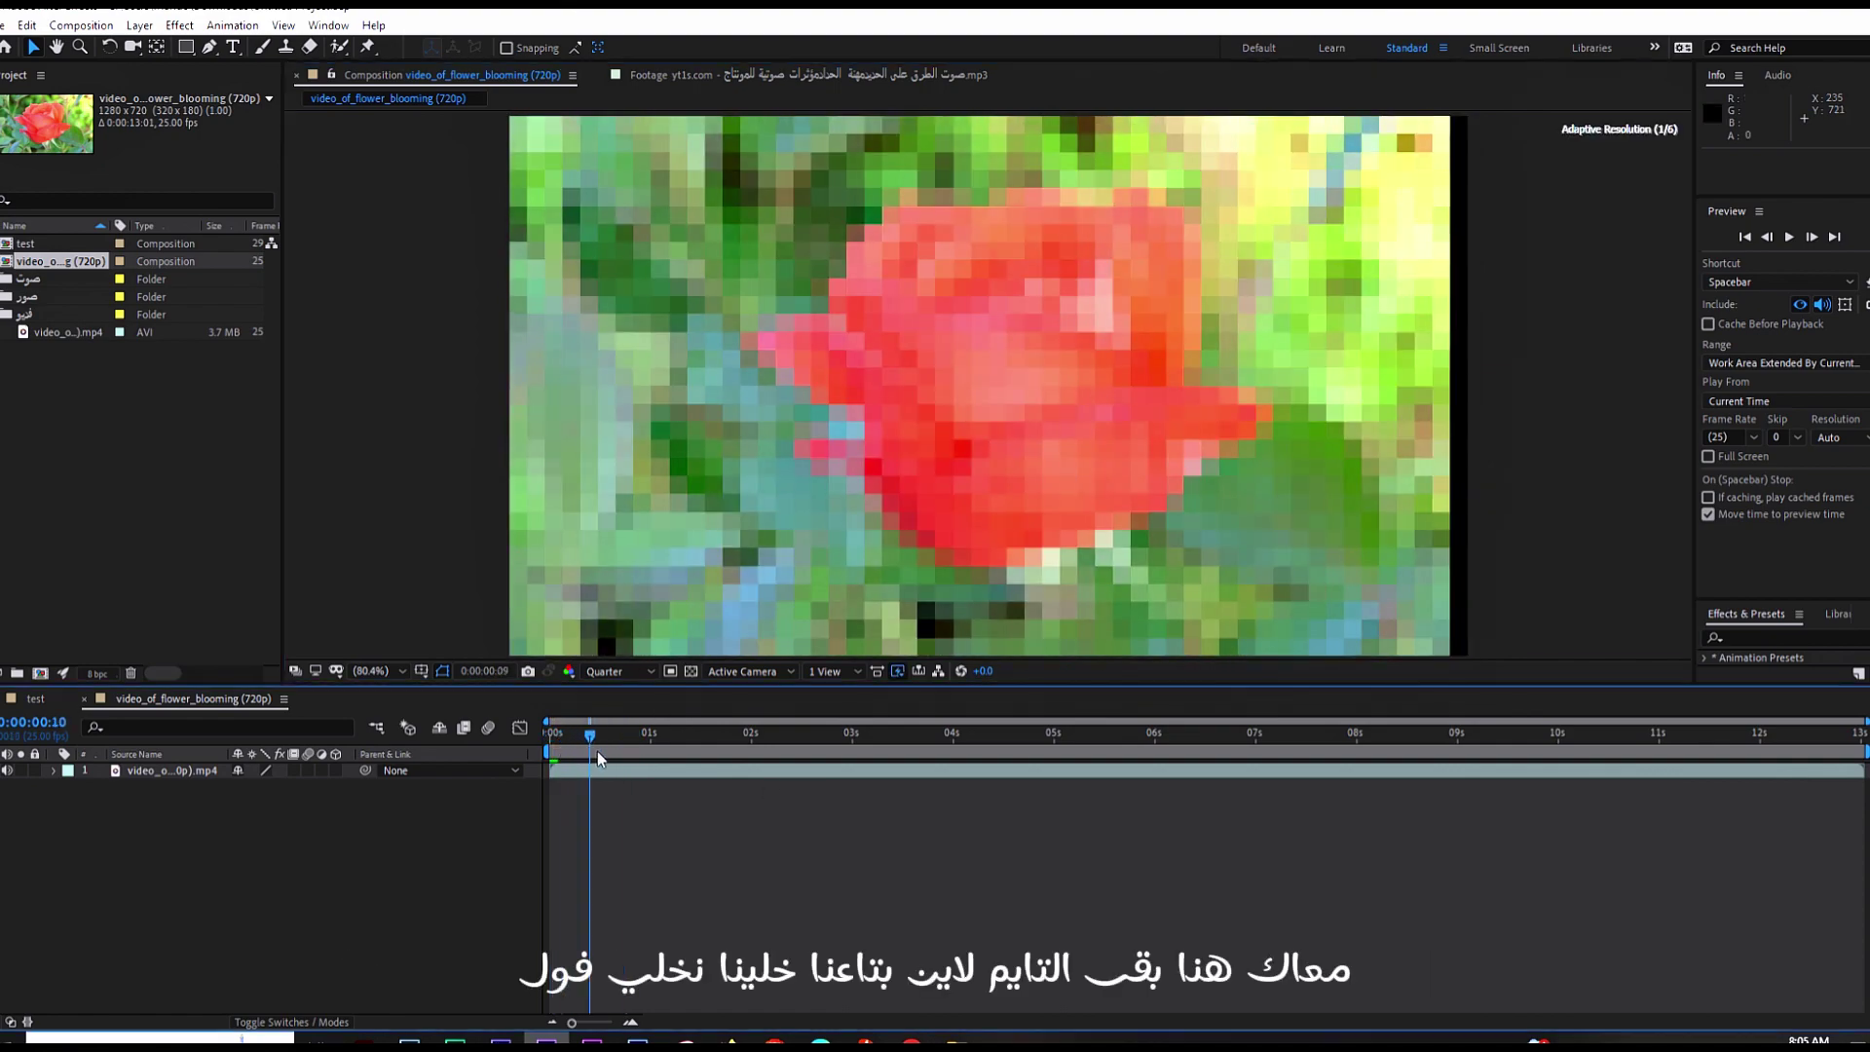
left_click(623, 671)
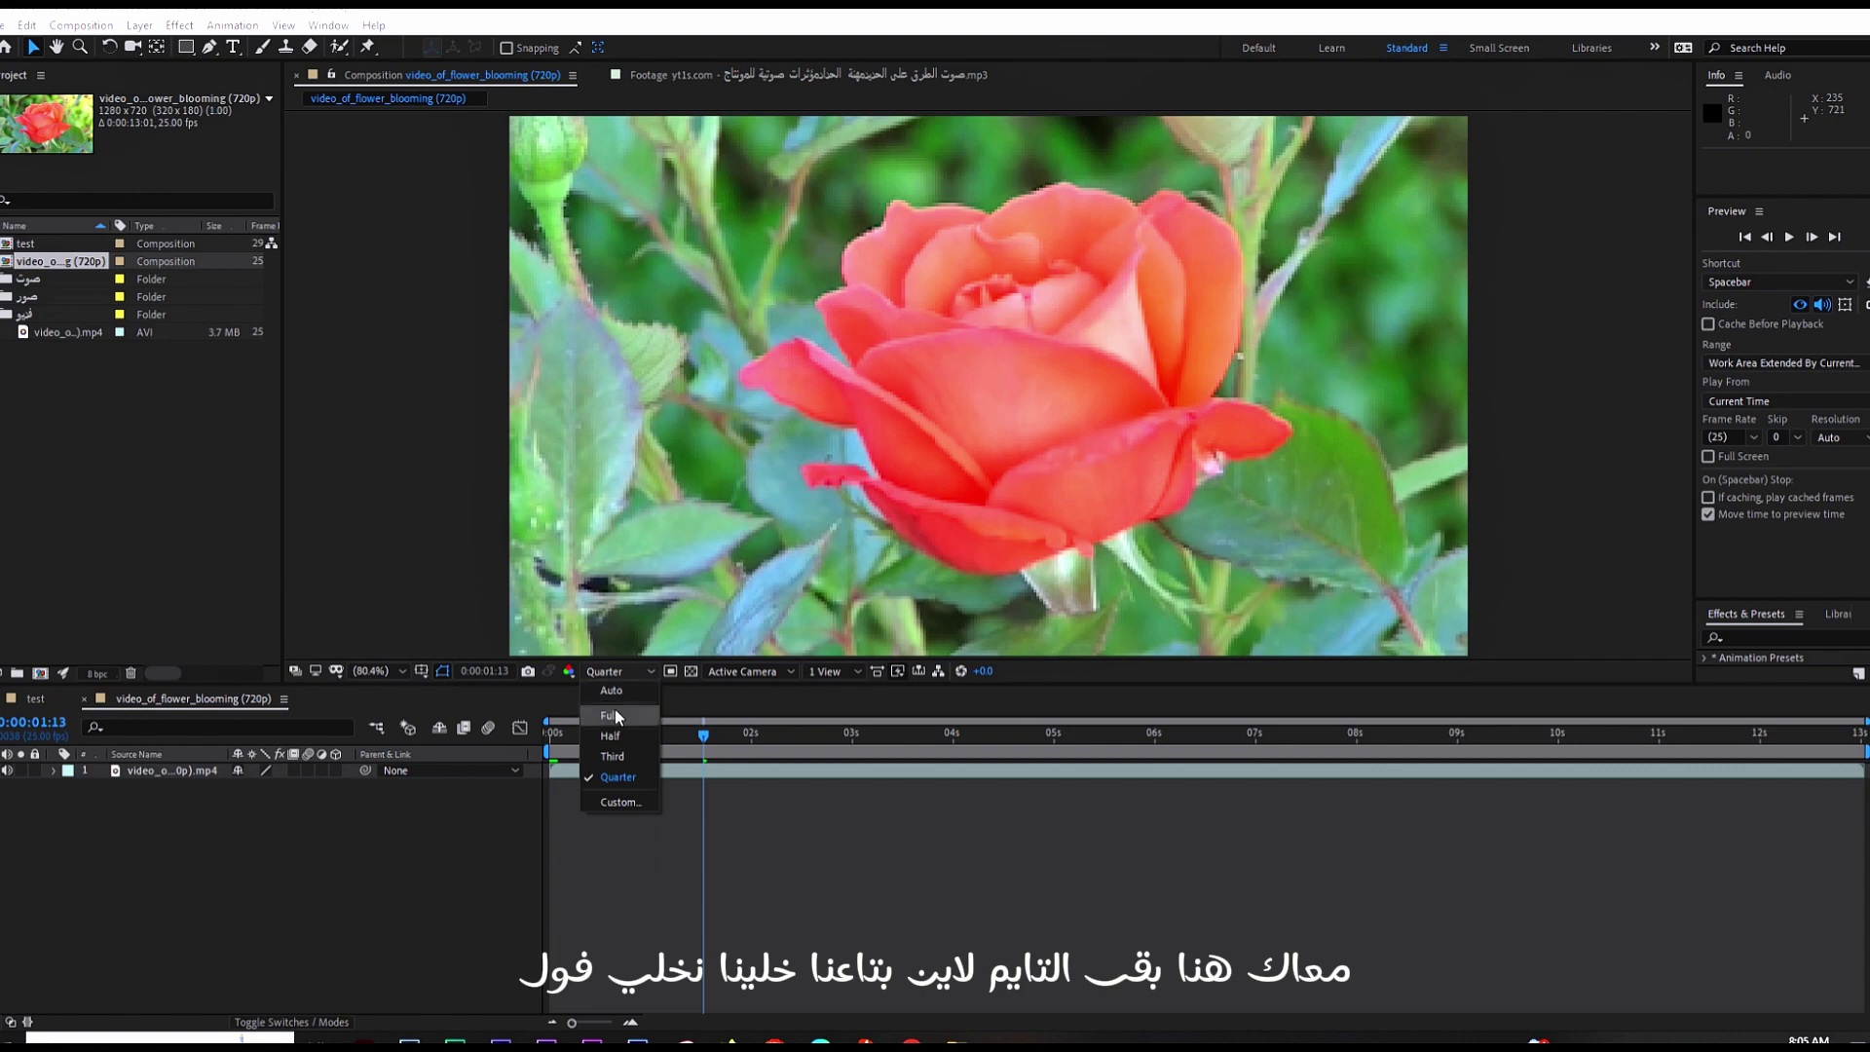
left_click(634, 712)
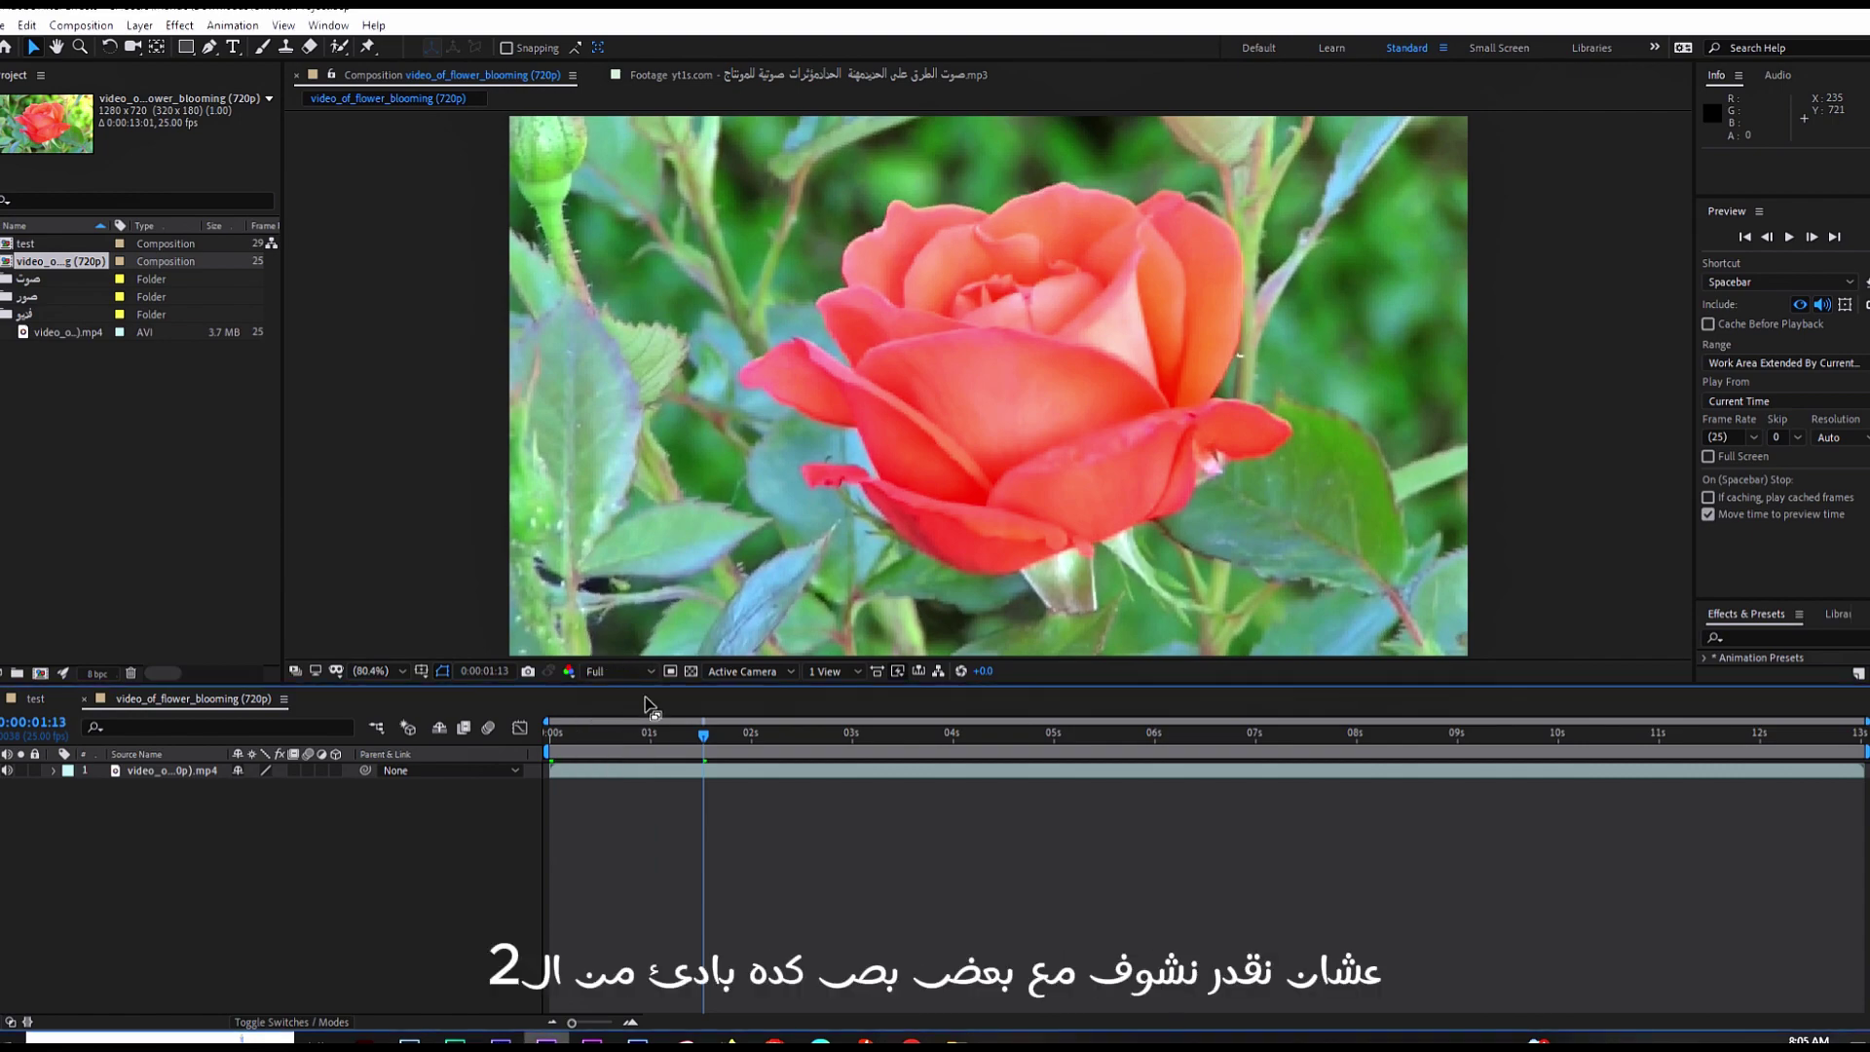
left_click(699, 734)
key("Home")
key("space")
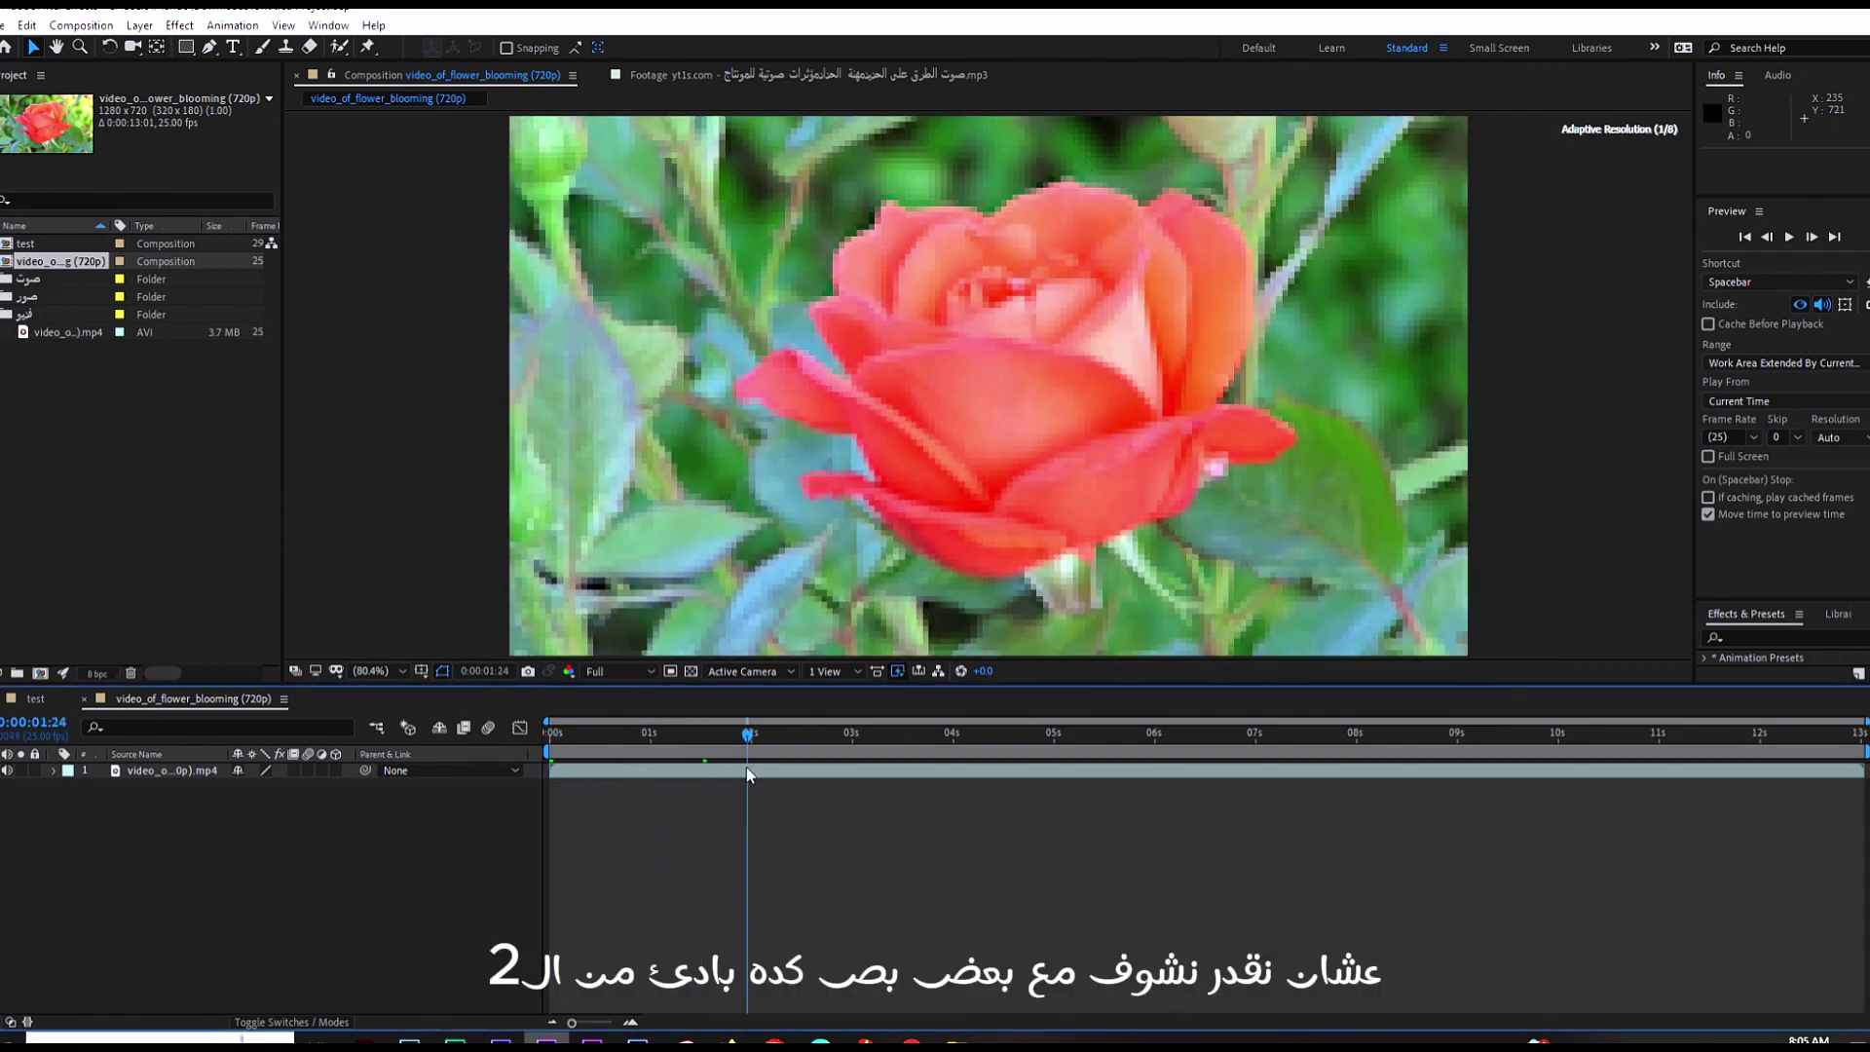
mouse_move(551, 734)
left_mouse_down()
mouse_move(1617, 752)
mouse_move(600, 783)
mouse_move(794, 782)
left_mouse_up()
Step: Slide the video layer to start about a second before zero, then return the playhead to 0
left_click(693, 743)
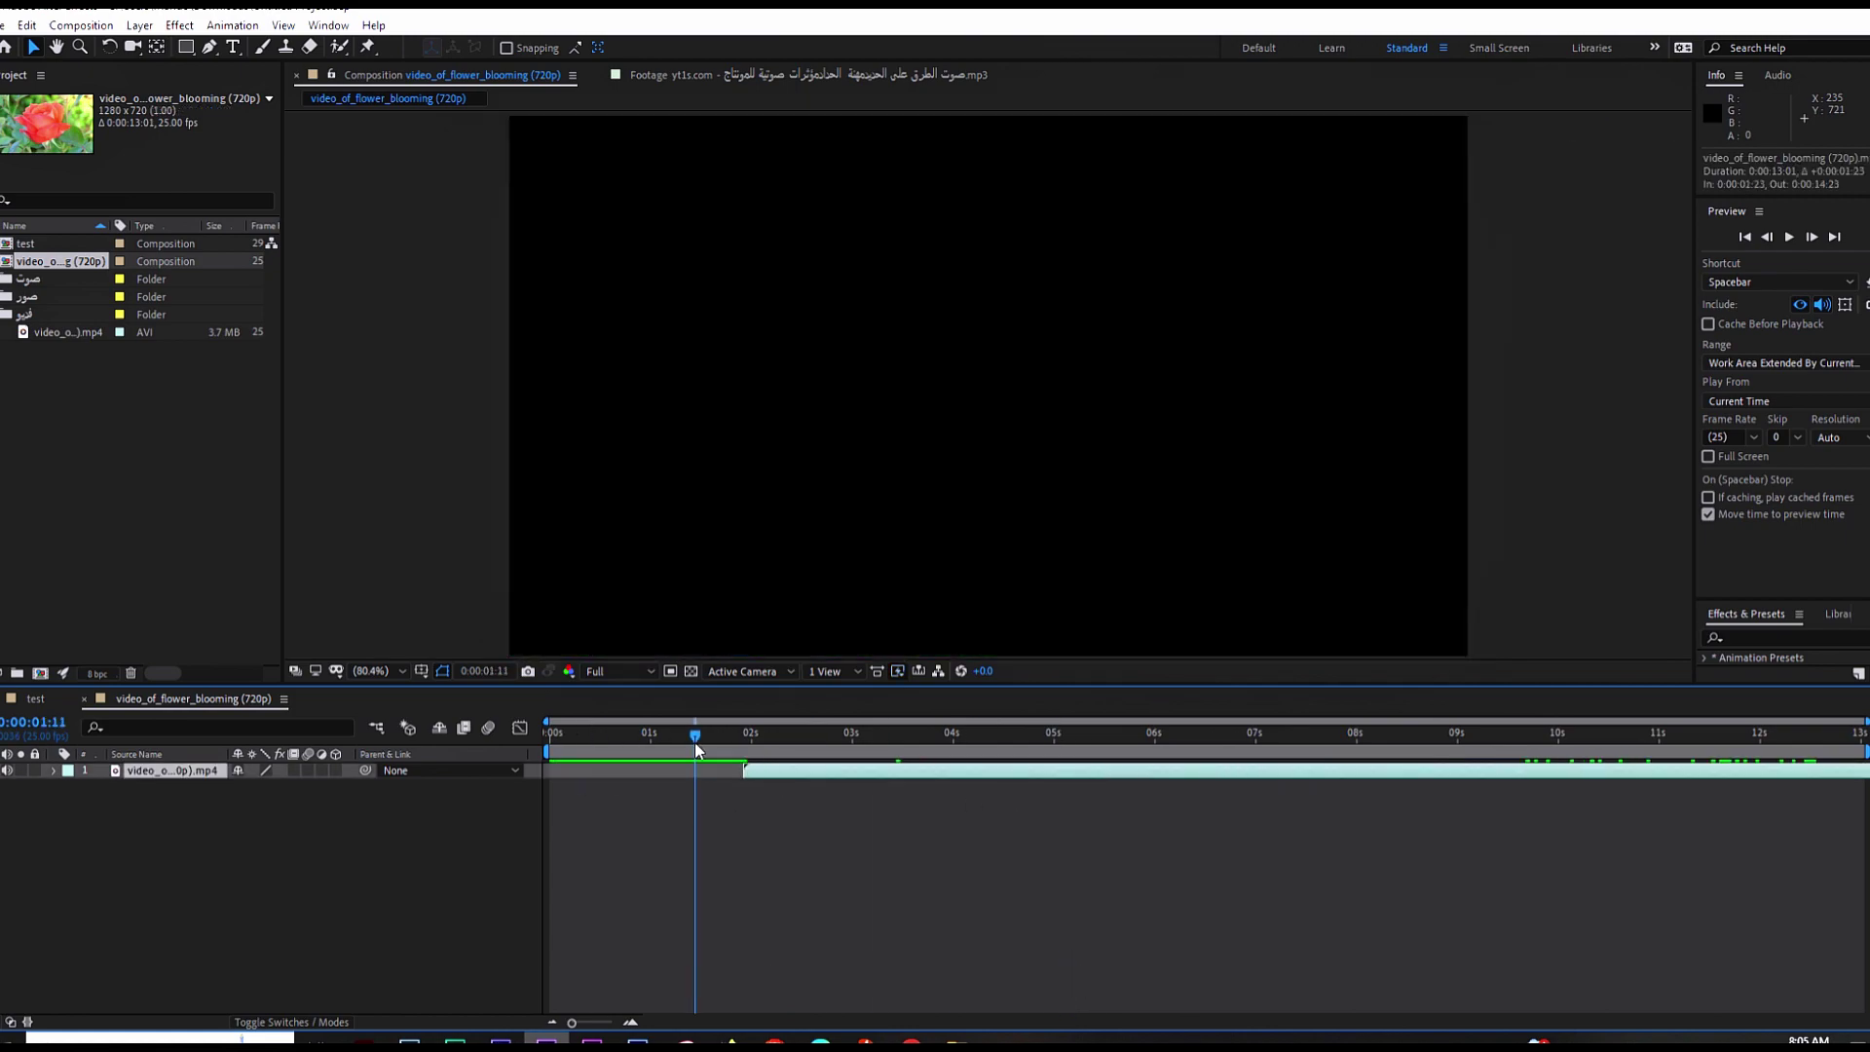
mouse_move(694, 742)
left_mouse_down()
mouse_move(669, 740)
mouse_move(721, 751)
left_mouse_up()
left_click_drag(830, 773, 512, 771)
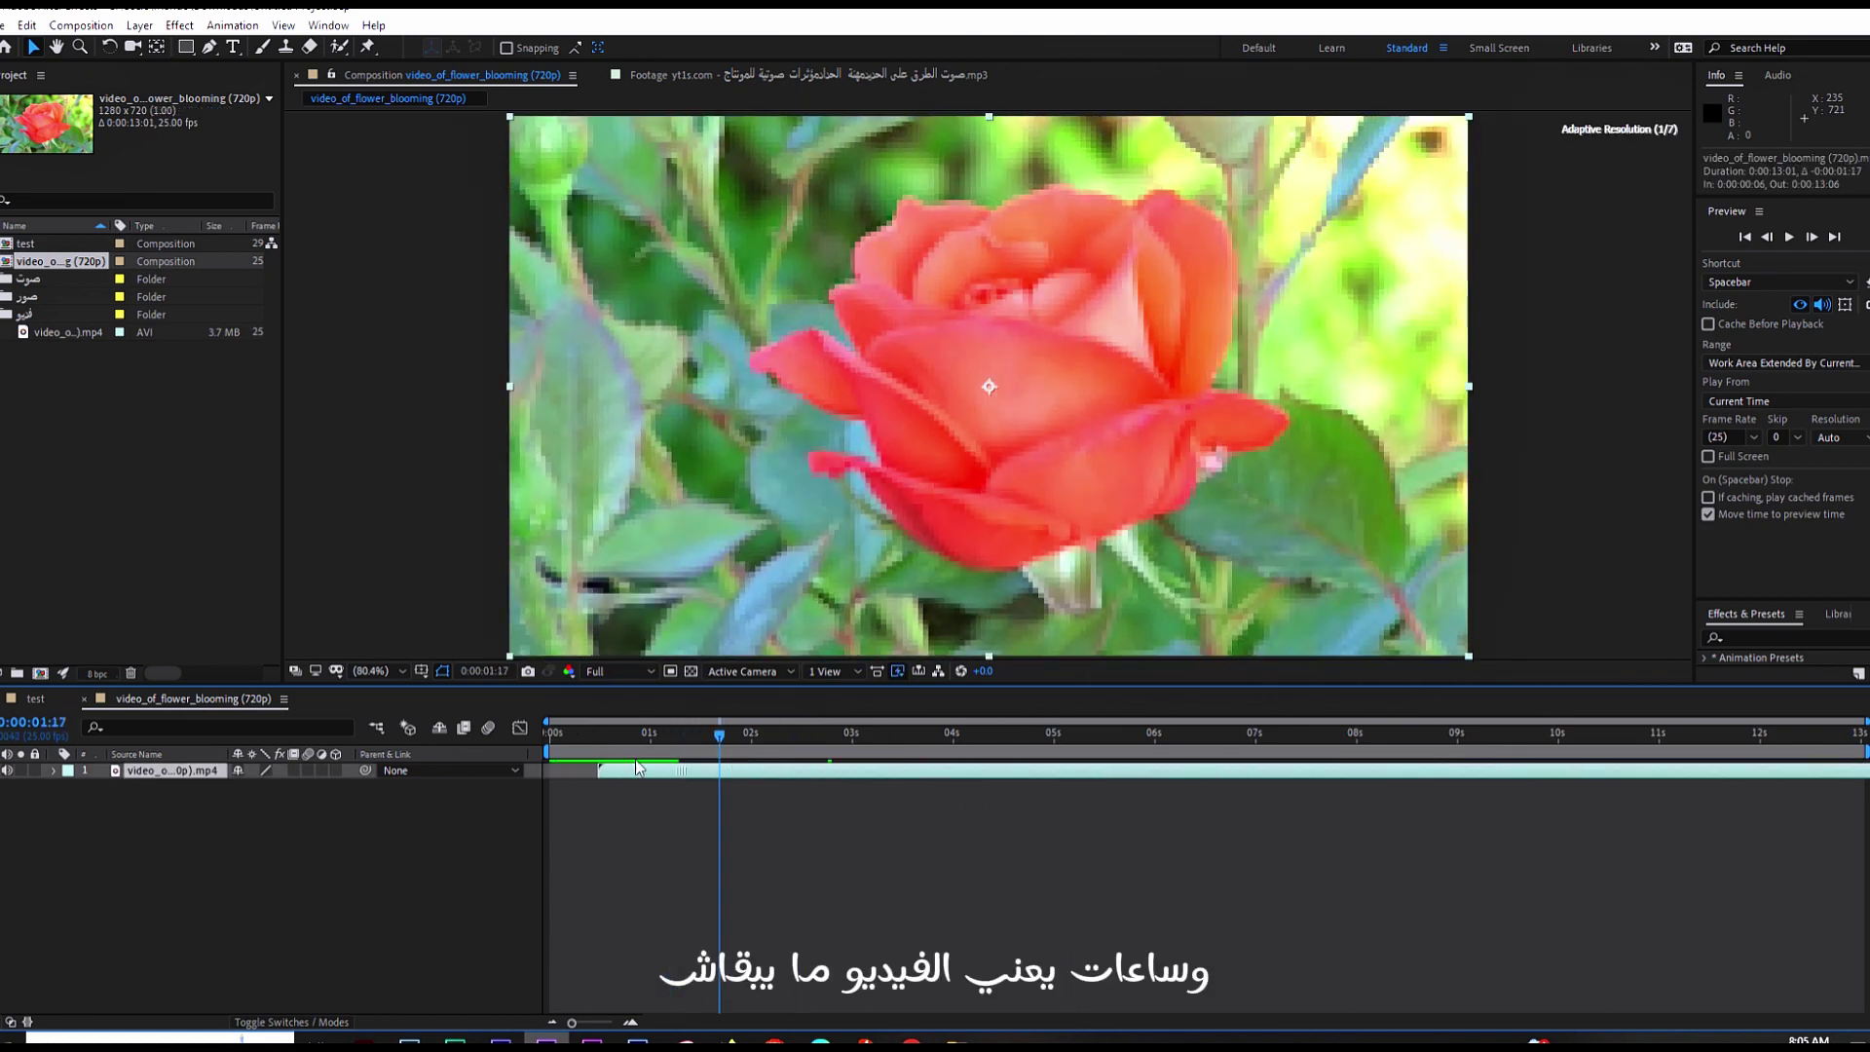
mouse_move(721, 738)
left_mouse_down()
mouse_move(551, 737)
mouse_move(635, 768)
left_mouse_up()
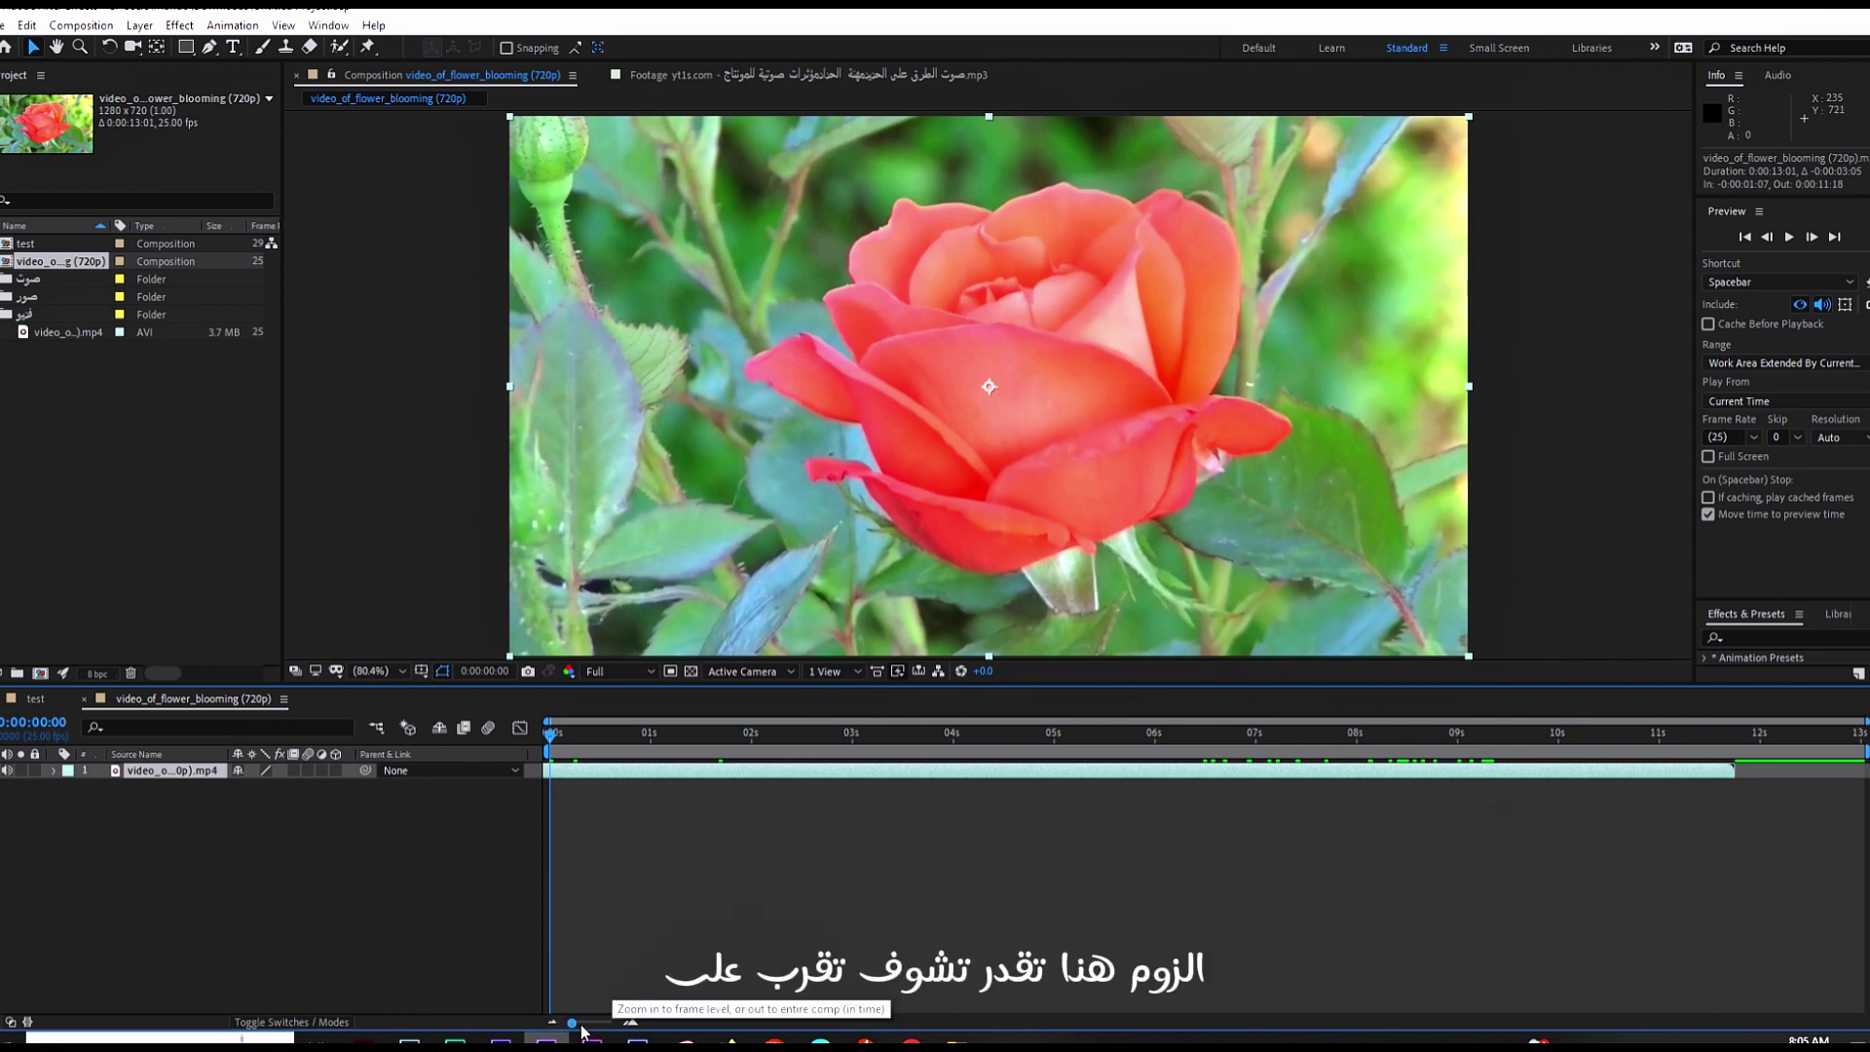
left_click_drag(571, 1023, 614, 1027)
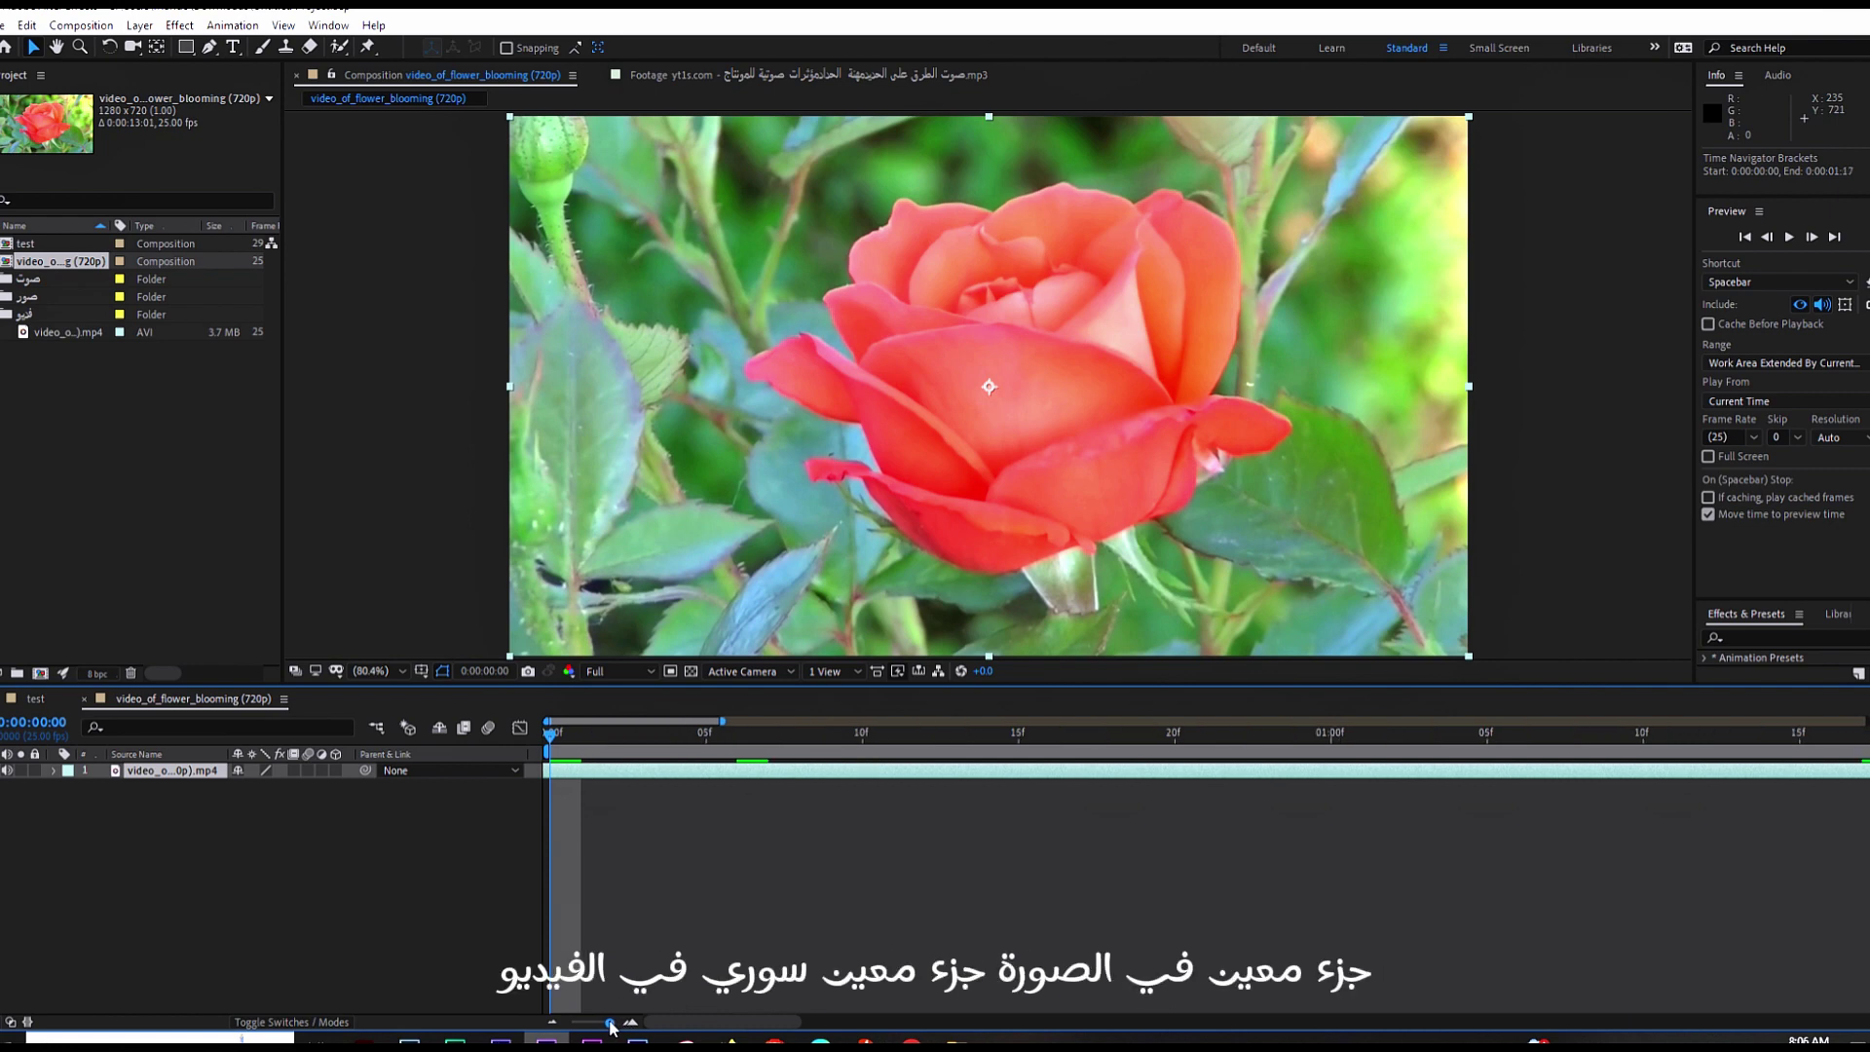
left_click_drag(614, 1025, 537, 1026)
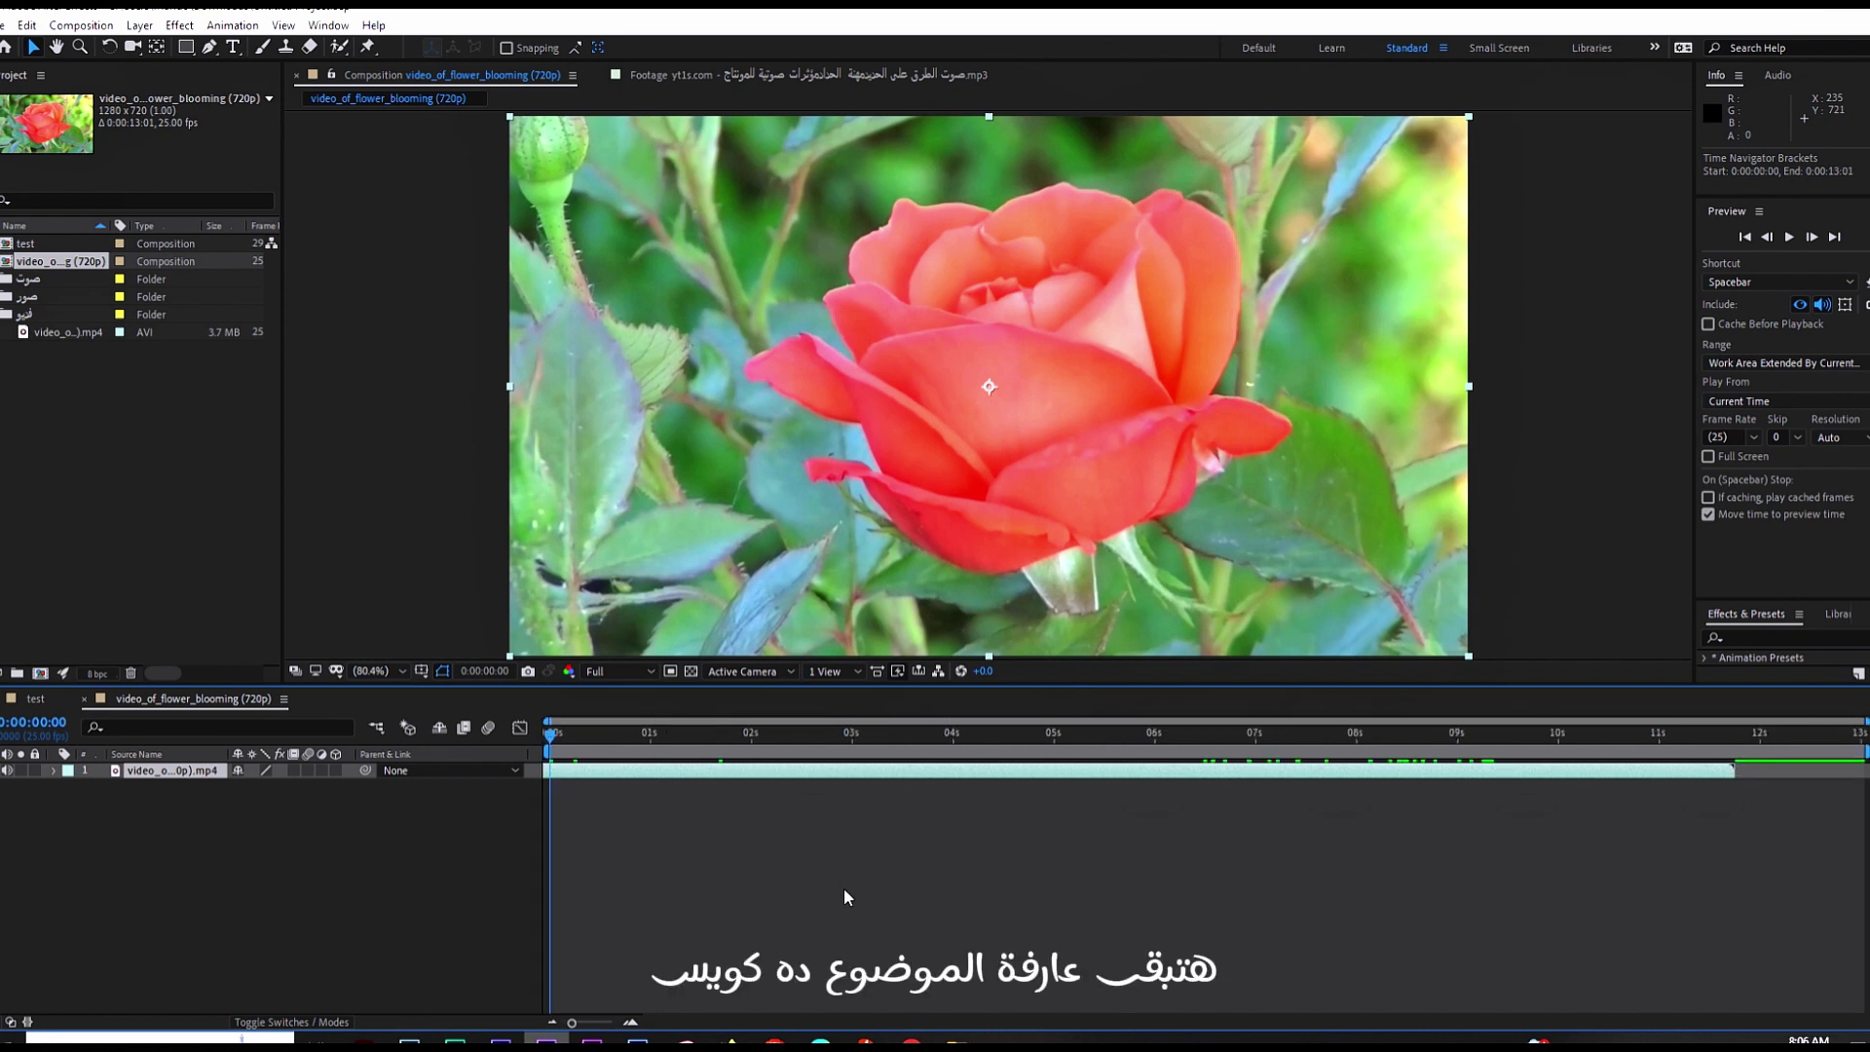
left_click(732, 856)
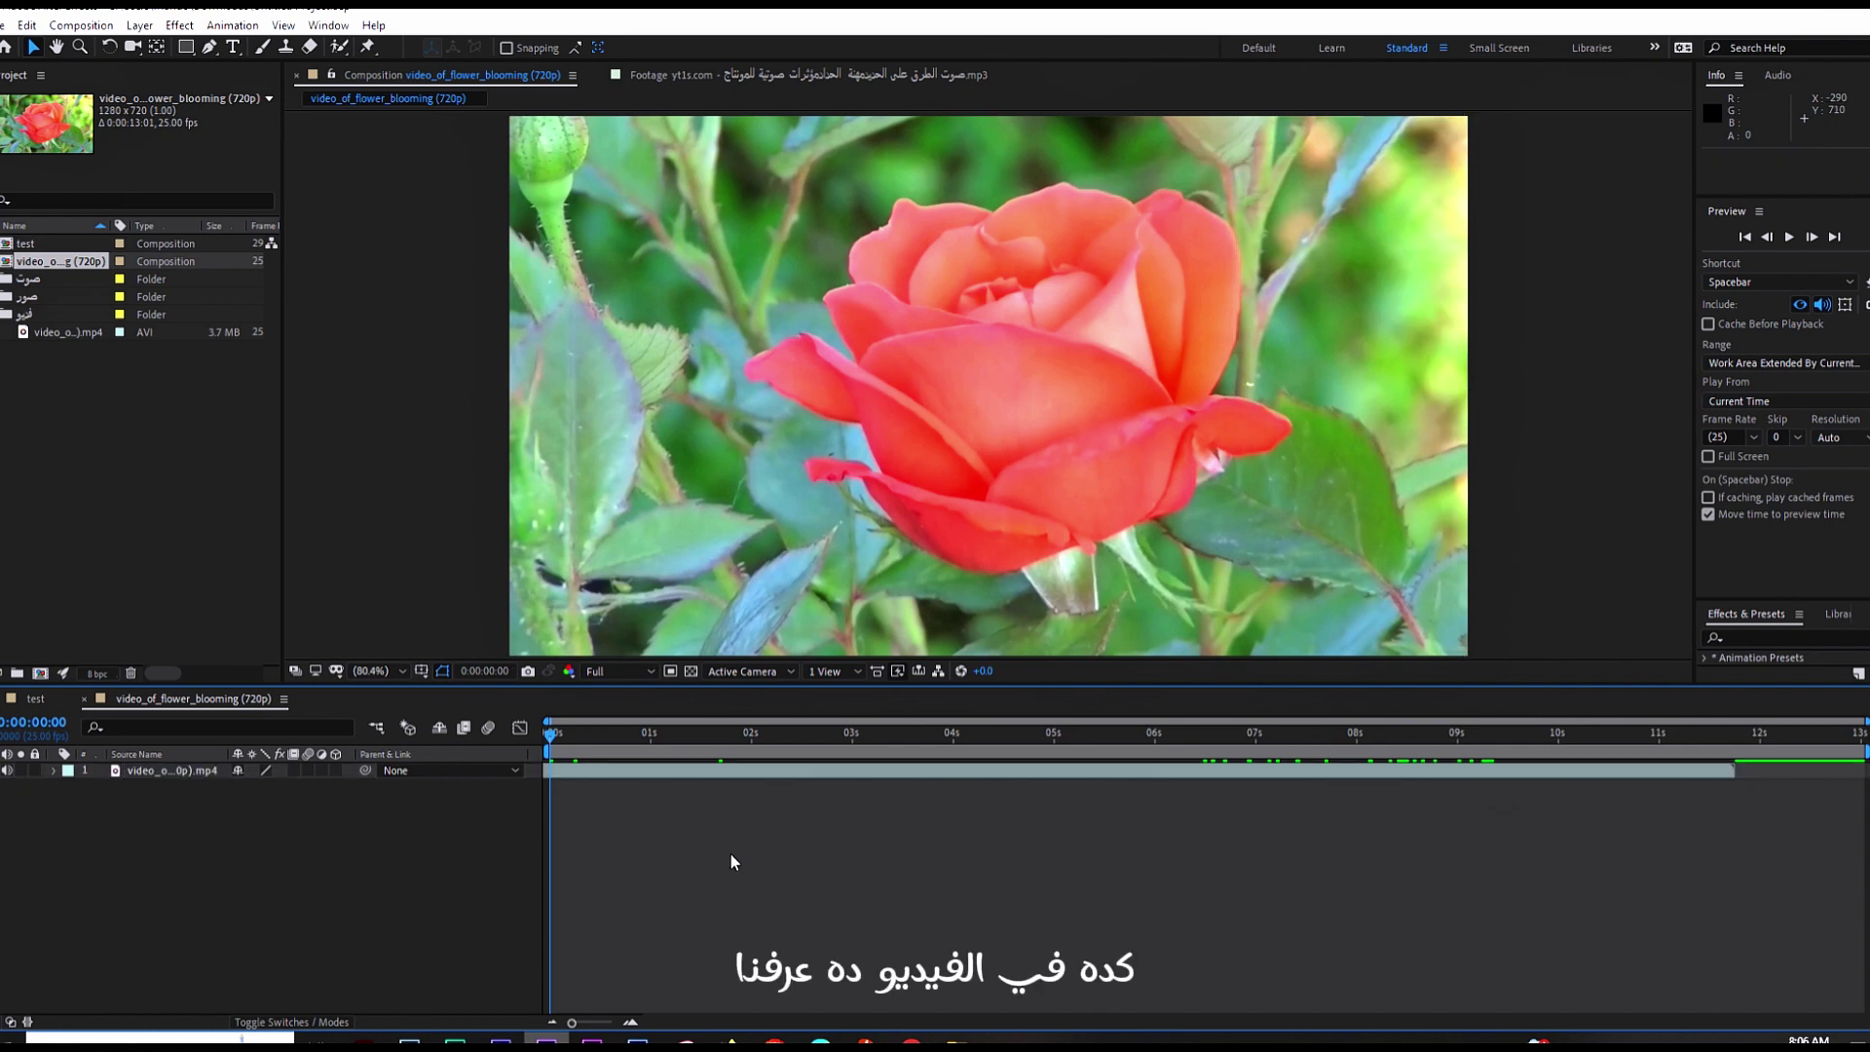